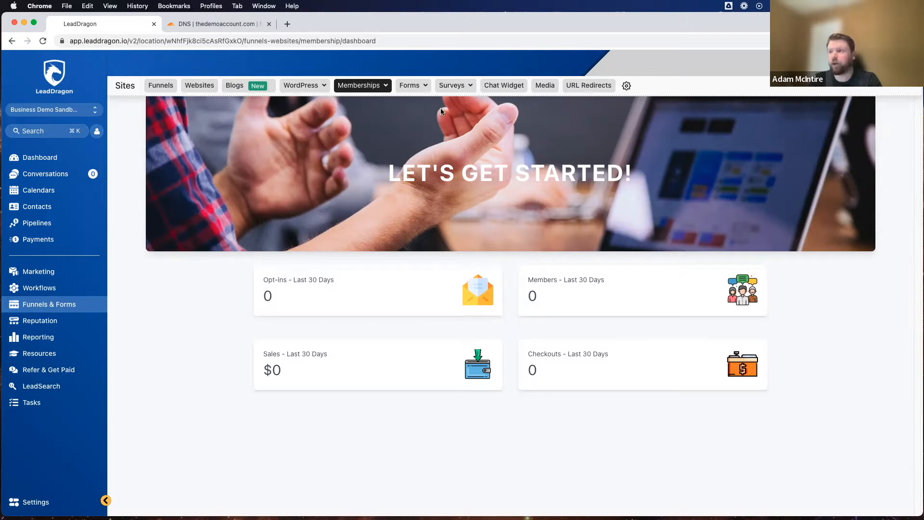
Step: Open the membership products list and start creating a new product
{"action": "left_click", "coordinate": [366, 82]}
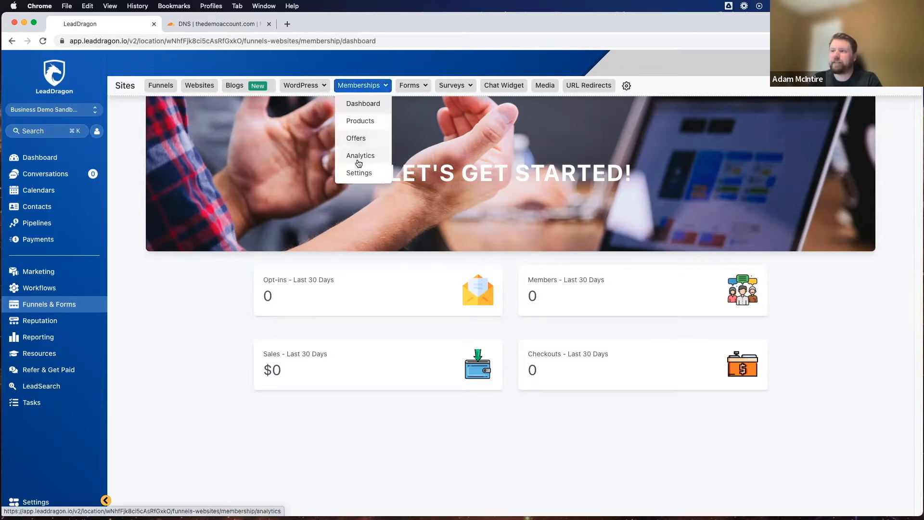
{"action": "left_click", "coordinate": [357, 121]}
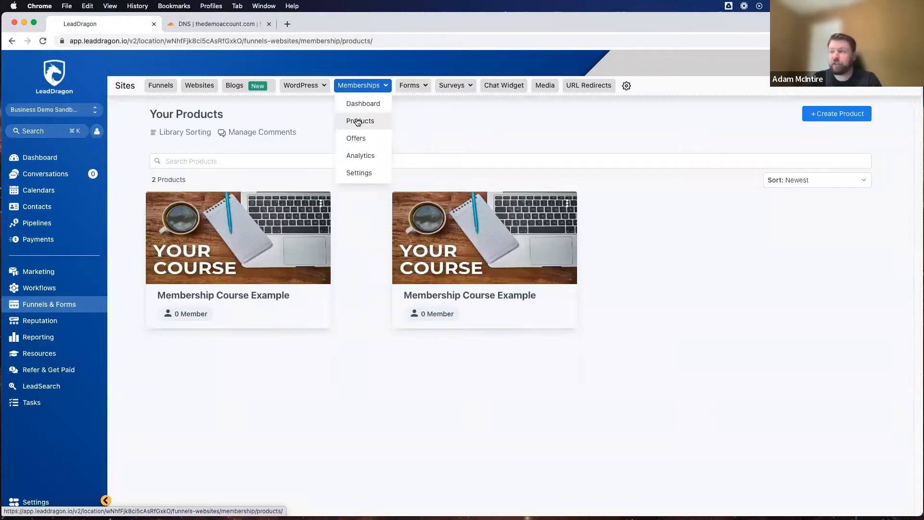
{"action": "left_click", "coordinate": [358, 122]}
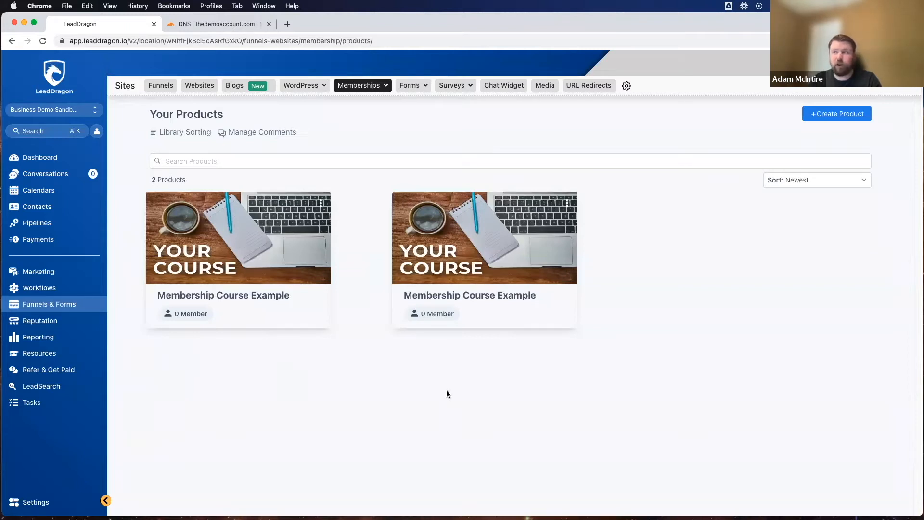
{"action": "left_click", "coordinate": [361, 88]}
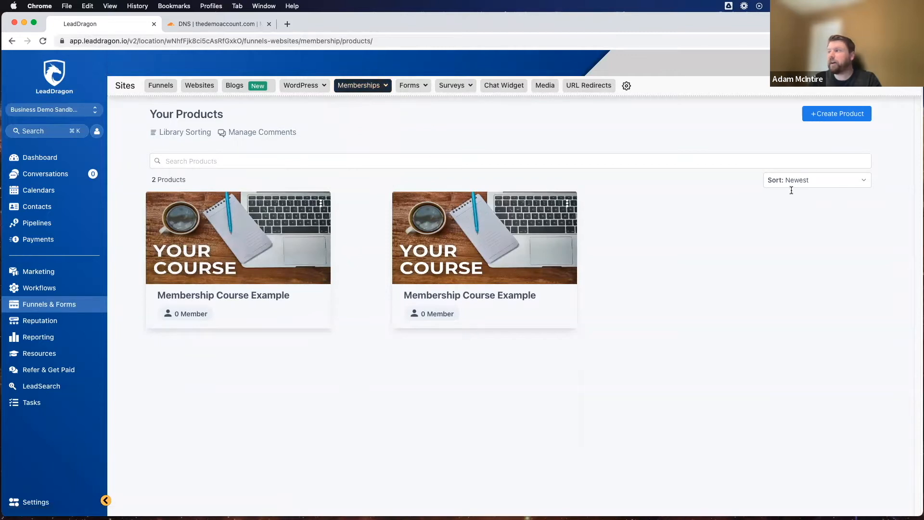
{"action": "left_click", "coordinate": [829, 115]}
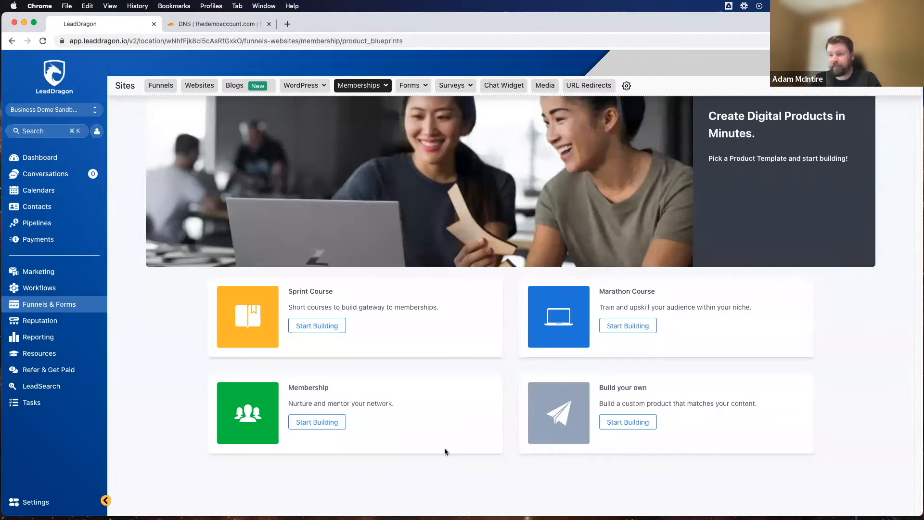
{"action": "left_click_drag", "start_coordinate": [288, 388], "coordinate": [327, 387]}
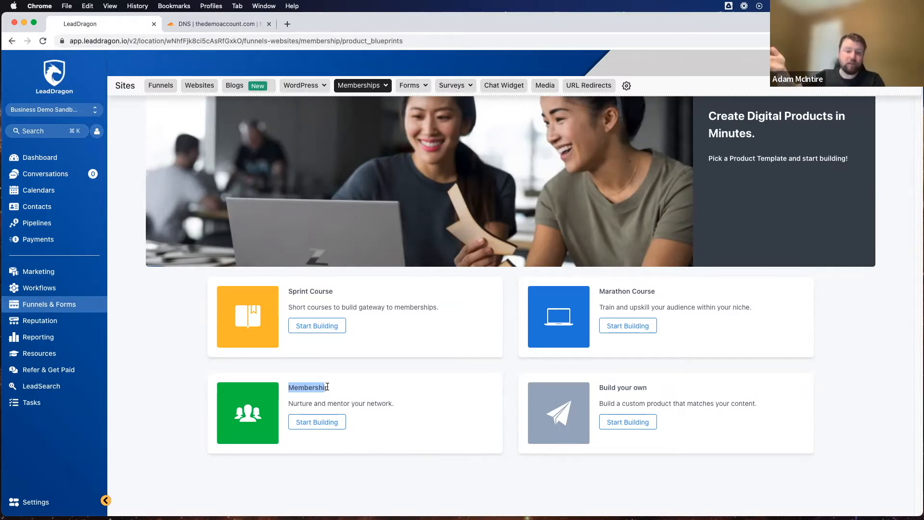
{"action": "left_click", "coordinate": [356, 387]}
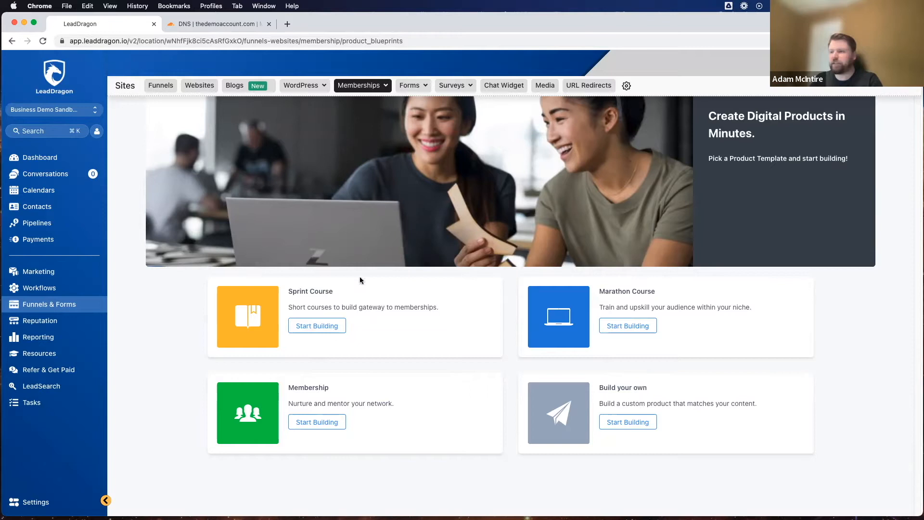
{"action": "left_click_drag", "start_coordinate": [287, 291], "coordinate": [349, 294]}
{"action": "left_click", "coordinate": [346, 298]}
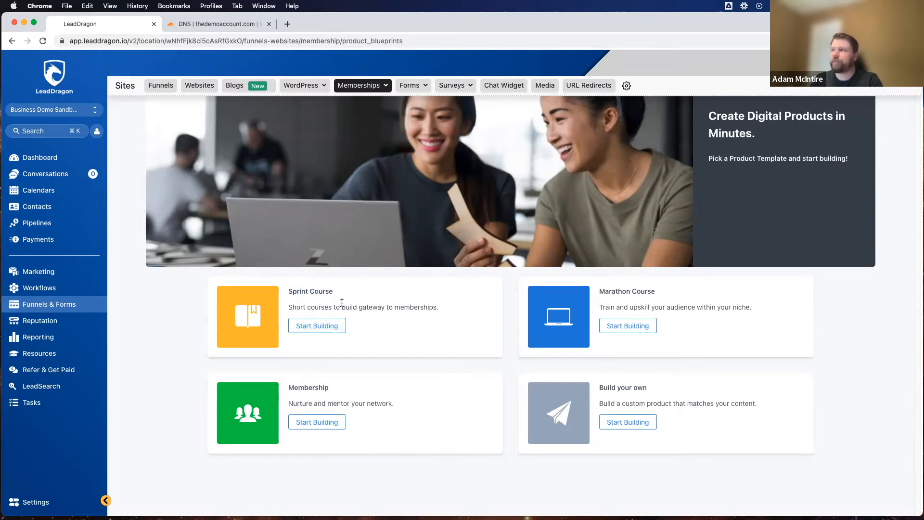
Step: Create a product from the Sprint Course template and name it "Demo Product"
{"action": "left_click", "coordinate": [317, 327]}
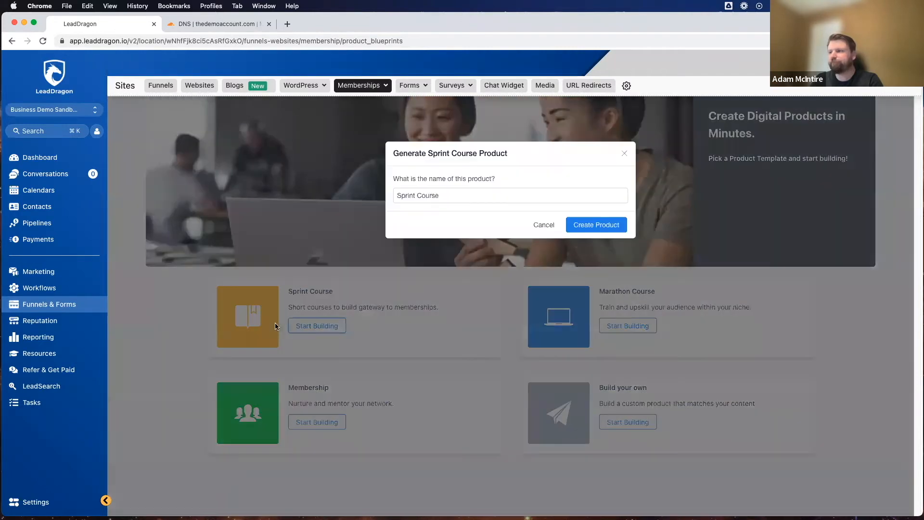
{"action": "left_click", "coordinate": [473, 195]}
{"action": "triple_click", "coordinate": [474, 195]}
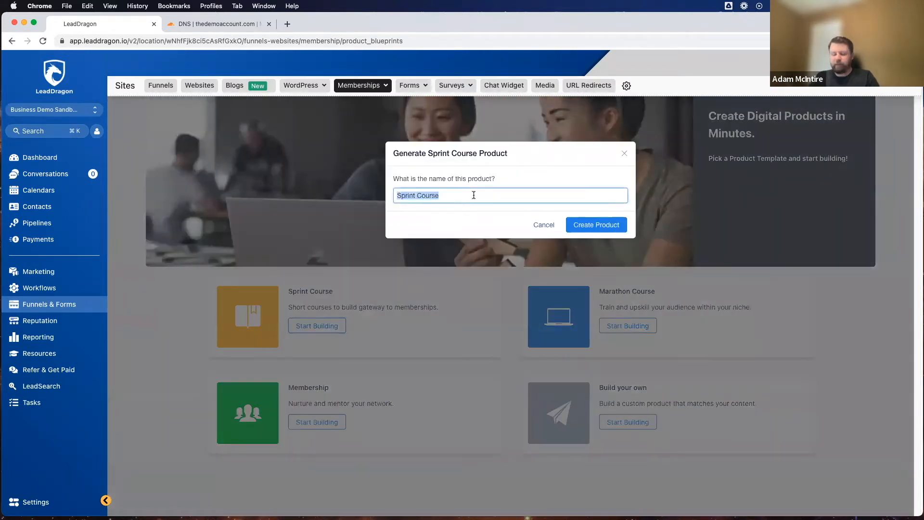
{"action": "type", "text": "De"}
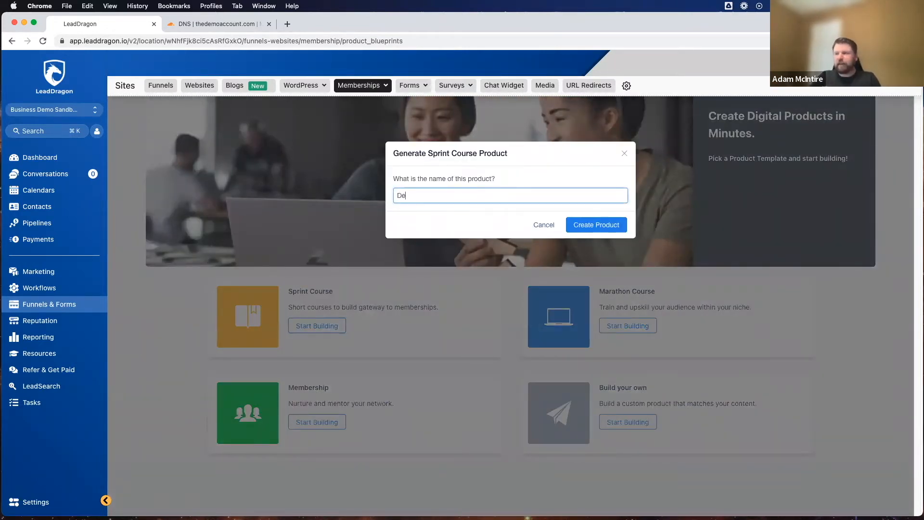
{"action": "type", "text": "mo Product"}
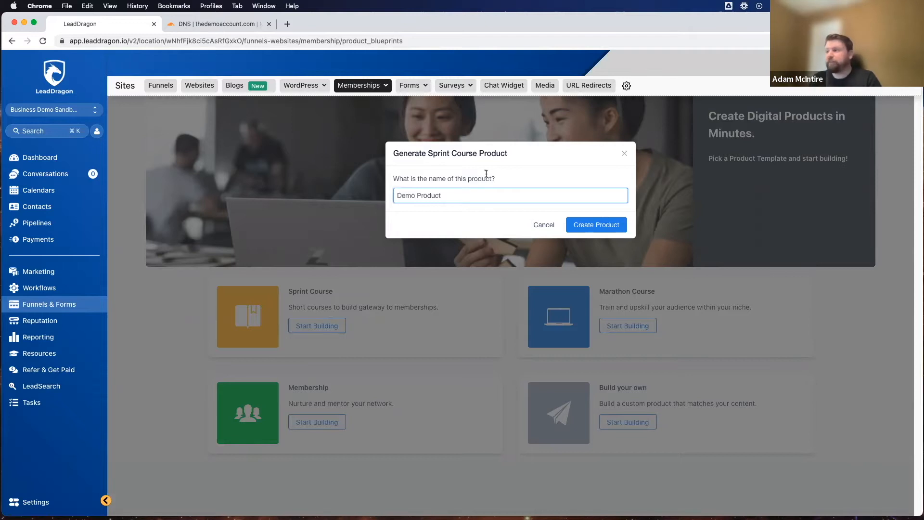
{"action": "left_click", "coordinate": [592, 226]}
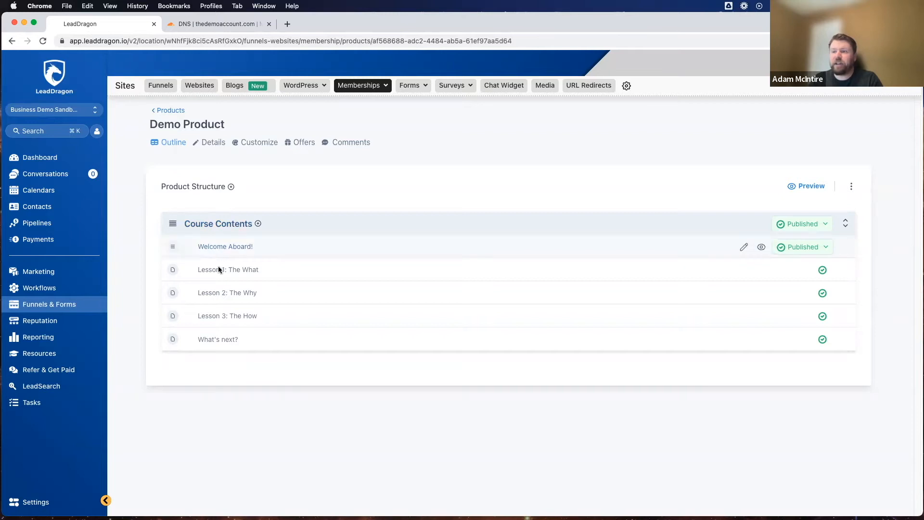
Step: Open the Course Contents category of the product for editing and select its whole title
{"action": "left_click", "coordinate": [205, 225]}
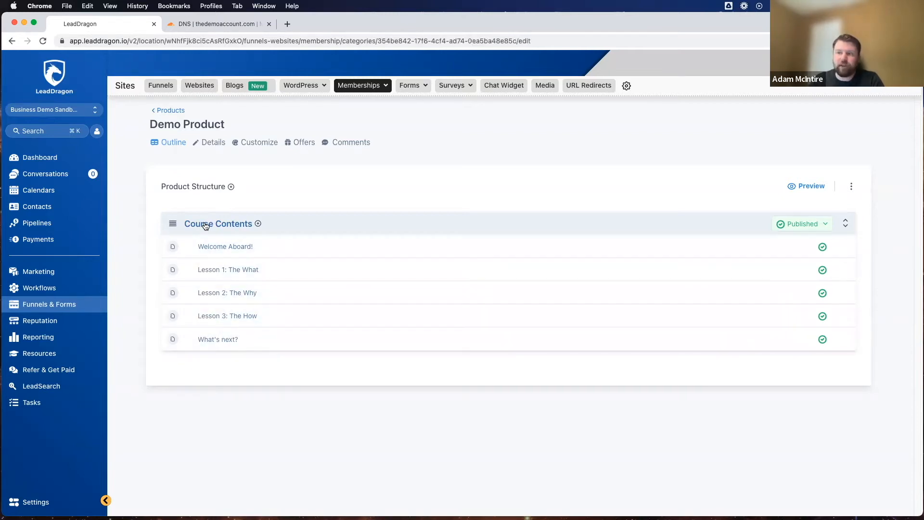
{"action": "left_click", "coordinate": [293, 242]}
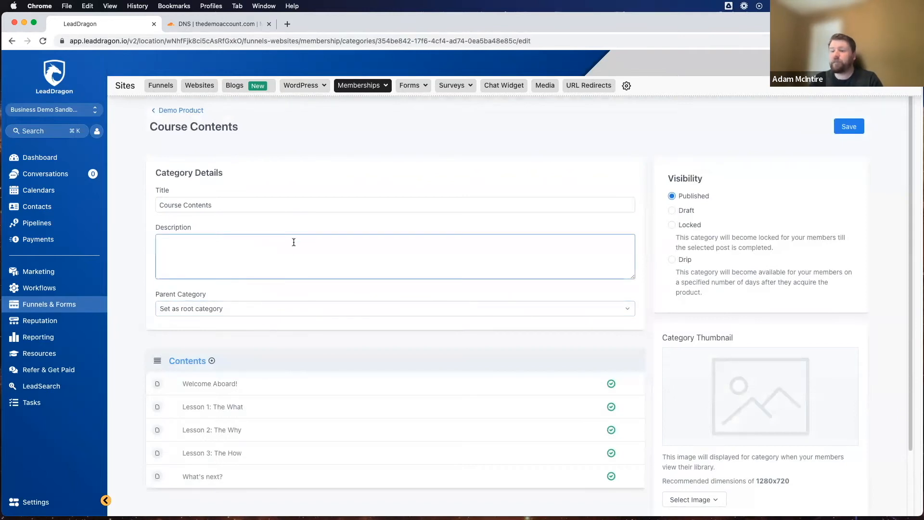
{"action": "double_click", "coordinate": [229, 209]}
{"action": "left_click", "coordinate": [232, 209]}
{"action": "double_click", "coordinate": [243, 208]}
{"action": "triple_click", "coordinate": [242, 208]}
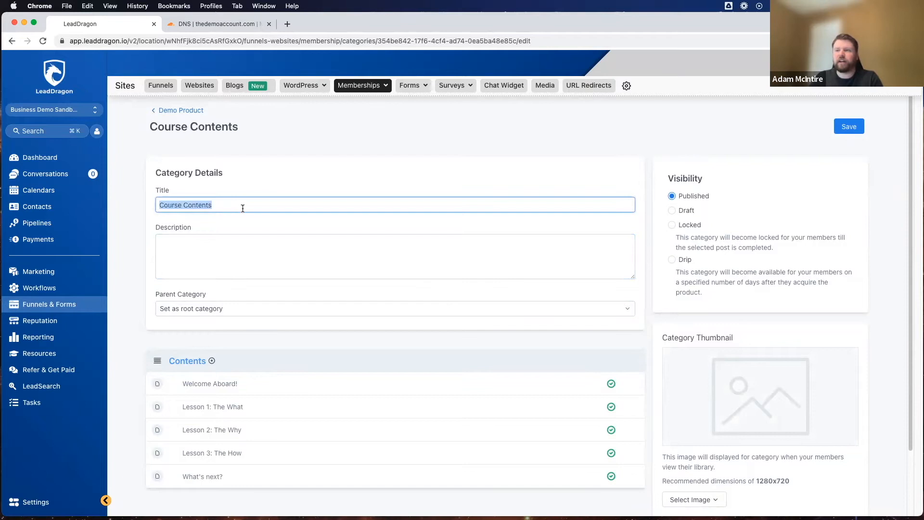
{"action": "type", "text": "My Aw"}
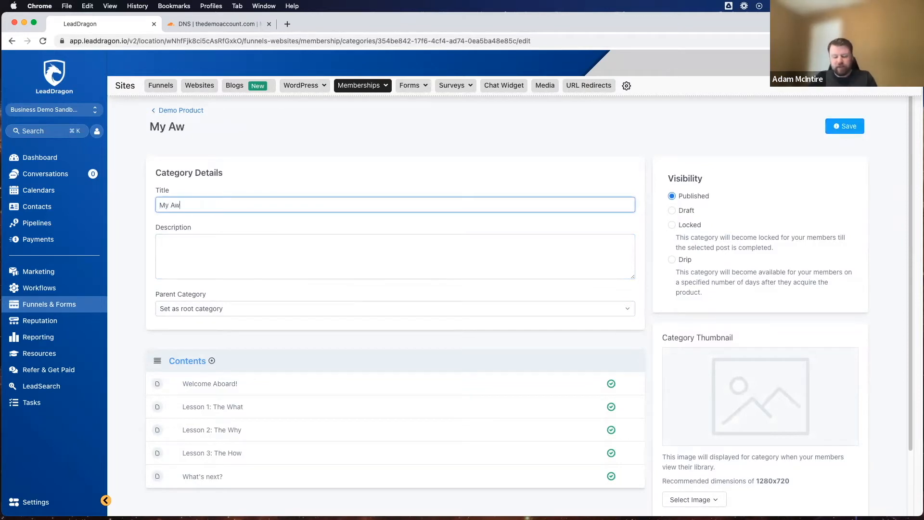
{"action": "type", "text": "esome Course"}
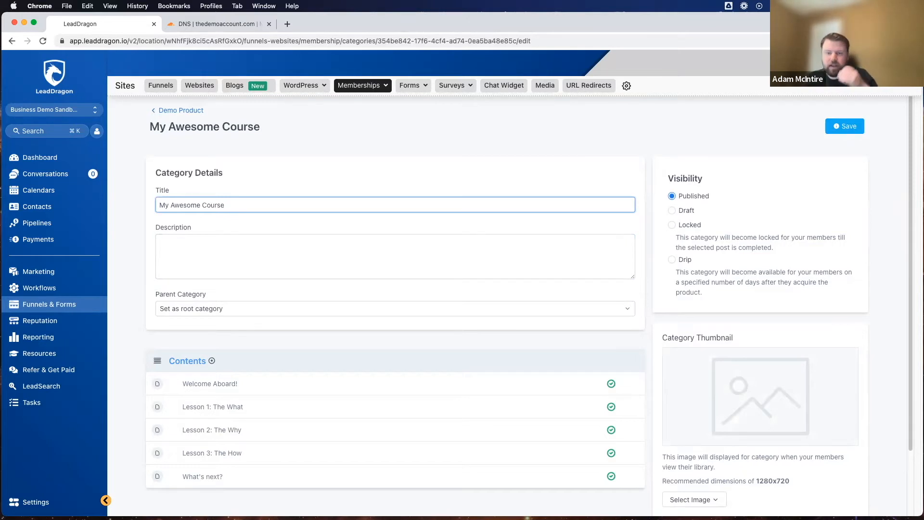
{"action": "key", "text": "BackSpace"}
{"action": "key", "text": "BackSpace"}
{"action": "key", "text": "BackSpace"}
{"action": "key", "text": "BackSpace"}
{"action": "key", "text": "BackSpace"}
{"action": "key", "text": "BackSpace"}
{"action": "key", "text": "BackSpace"}
{"action": "key", "text": "BackSpace"}
{"action": "key", "text": "BackSpace"}
{"action": "key", "text": "BackSpace"}
{"action": "key", "text": "BackSpace"}
{"action": "key", "text": "BackSpace"}
{"action": "key", "text": "BackSpace"}
{"action": "key", "text": "BackSpace"}
{"action": "key", "text": "BackSpace"}
{"action": "key", "text": "BackSpace"}
{"action": "key", "text": "BackSpace"}
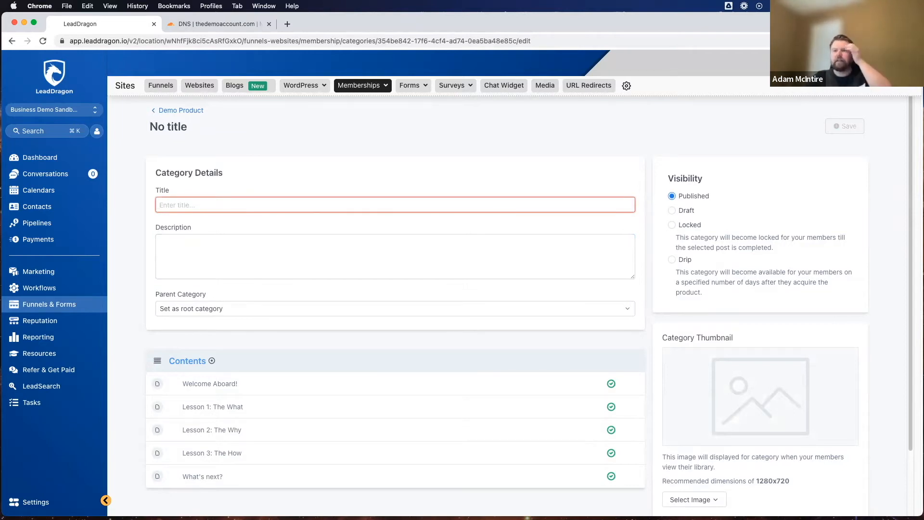
Step: Set the category's title to "My Top 3 Copywriting Hacks"
{"action": "type", "text": "My "}
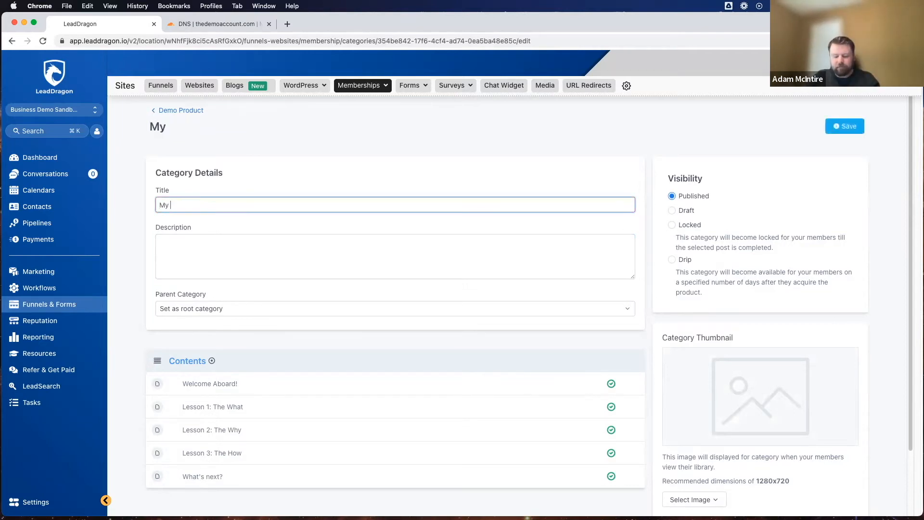
{"action": "type", "text": "Top 3 C"}
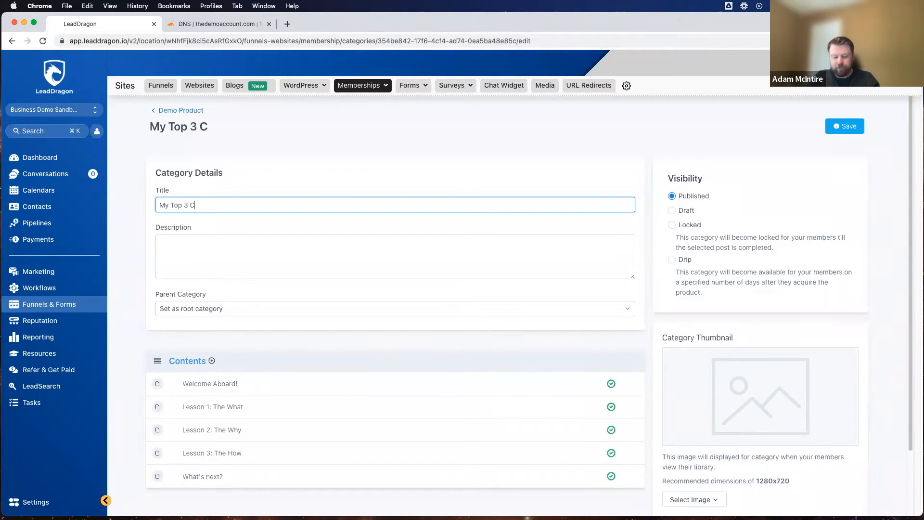
{"action": "type", "text": "opywriting Hacks"}
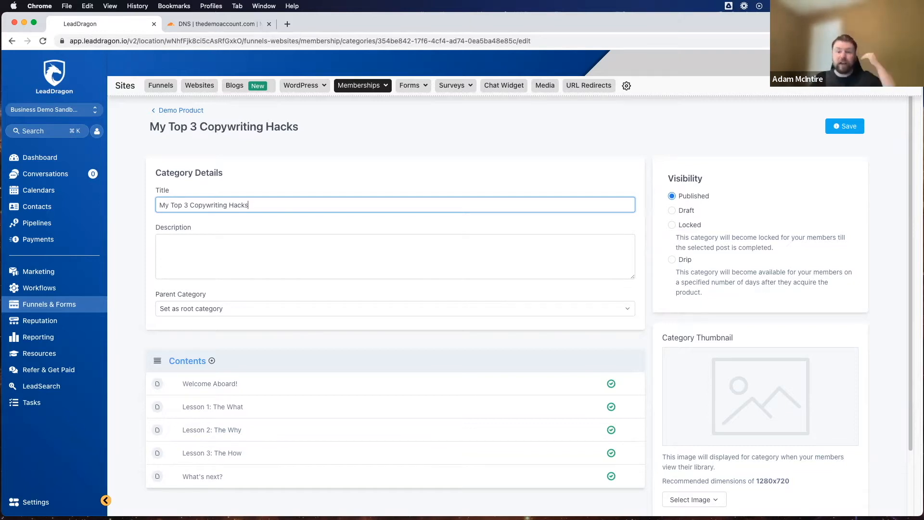
Step: Enter the category description "In this course you will learn my top 3 copywriting hacks that will transform your writing and result in more sales."
{"action": "left_click", "coordinate": [206, 251]}
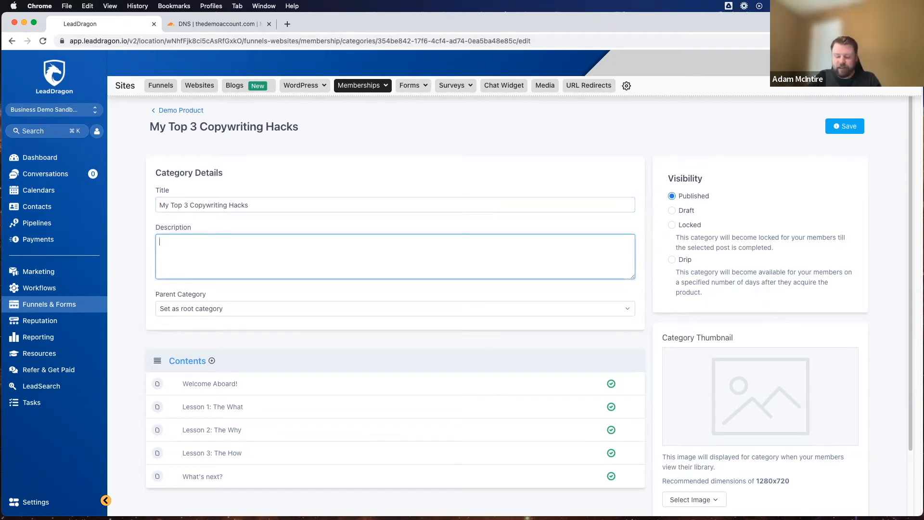
{"action": "type", "text": "In this cou"}
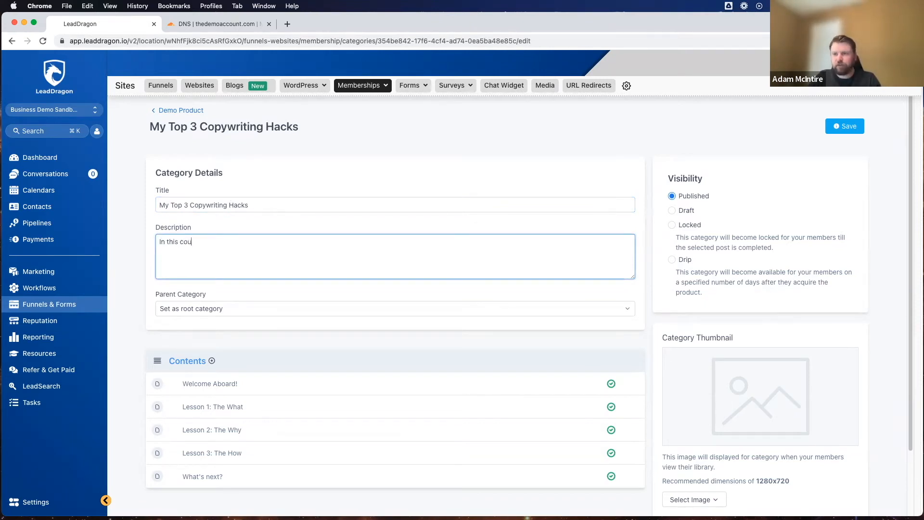
{"action": "type", "text": "rse you will learn my top "}
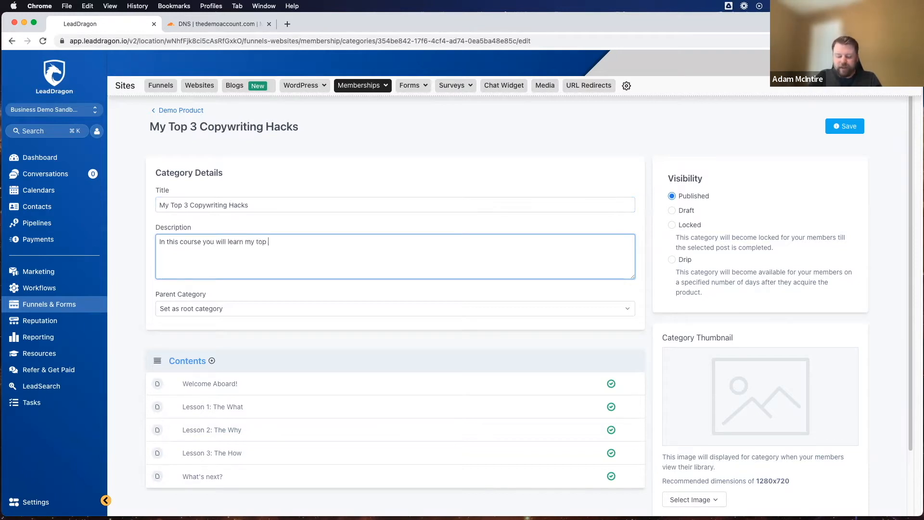
{"action": "type", "text": "3 copywri"}
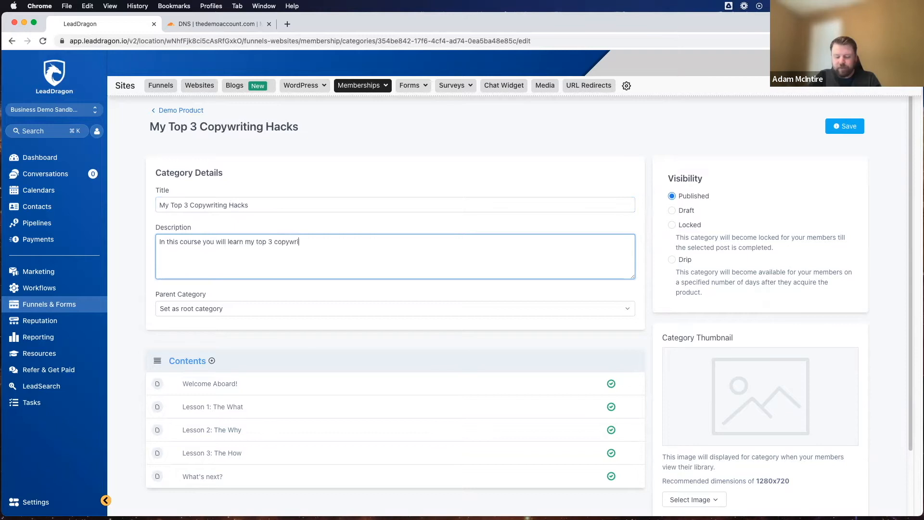
{"action": "type", "text": "ting hacks that "}
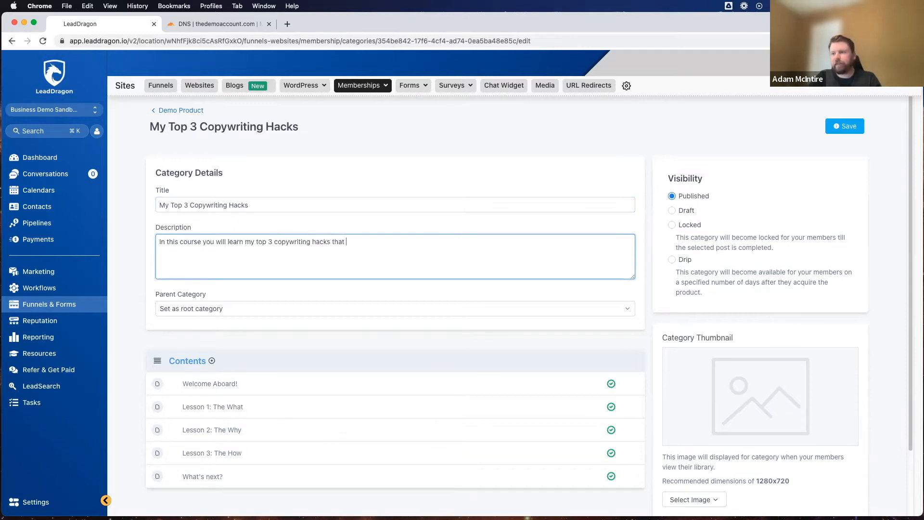
{"action": "type", "text": "will transform your"}
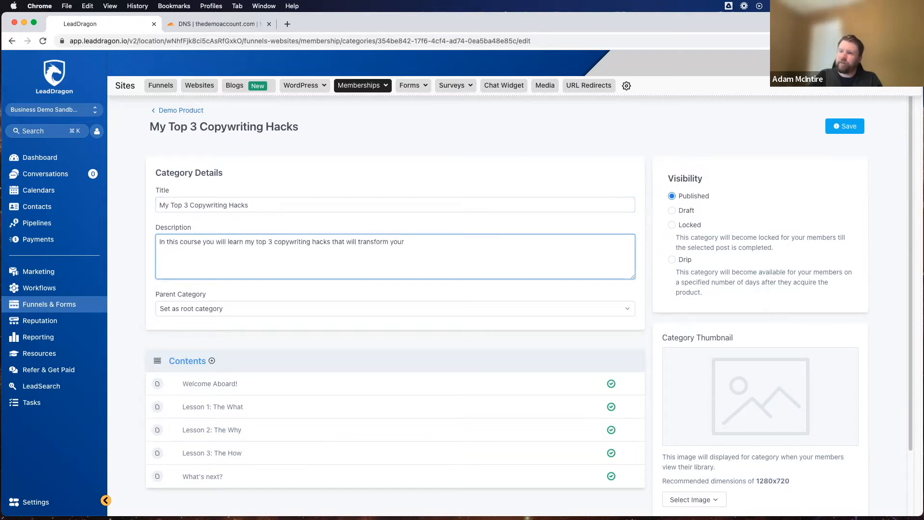
{"action": "type", "text": " writing and"}
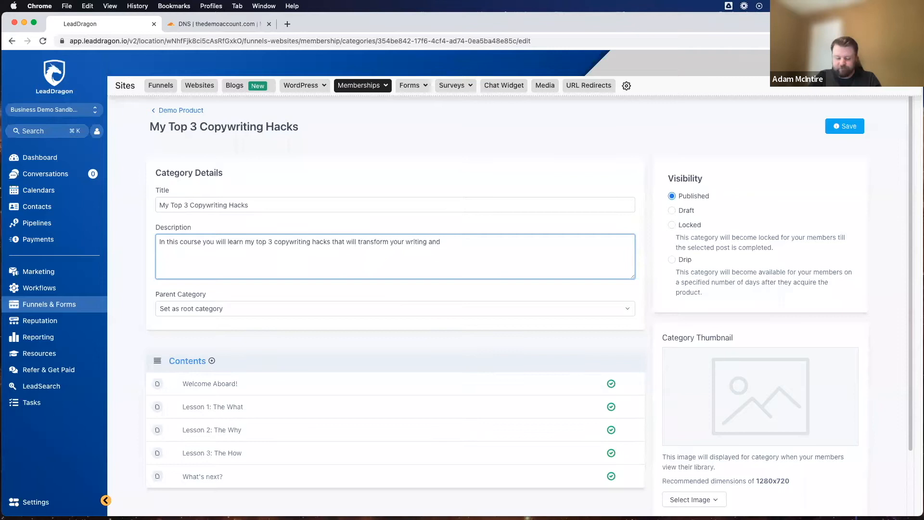
{"action": "type", "text": " resu"}
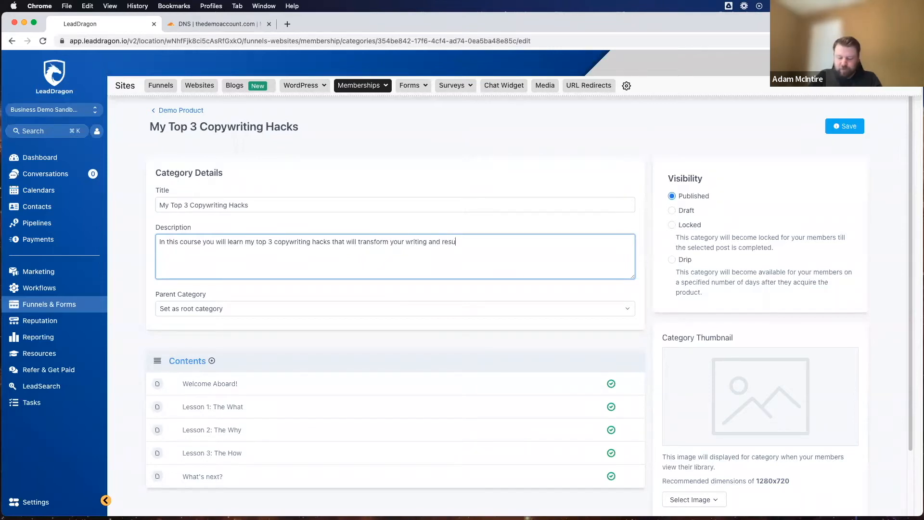
{"action": "type", "text": "lt in more sales."}
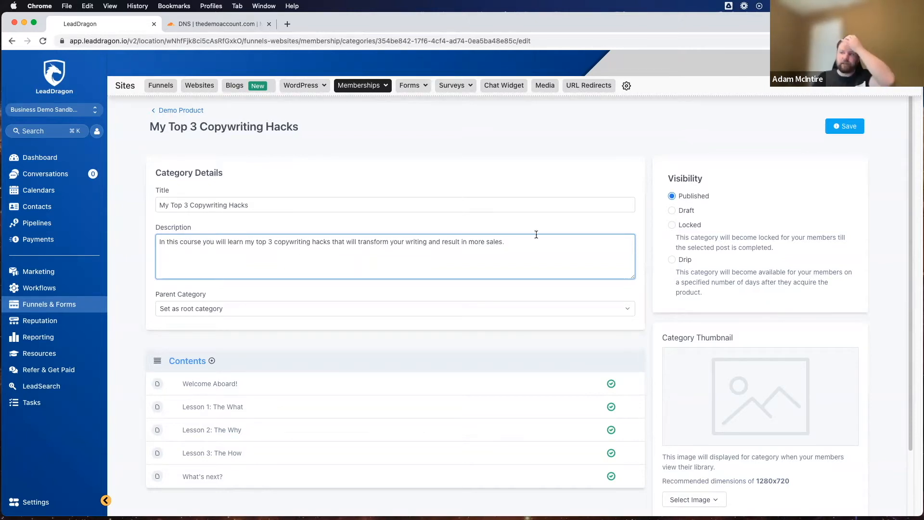
{"action": "left_click_drag", "start_coordinate": [192, 256], "coordinate": [153, 240]}
{"action": "left_click", "coordinate": [153, 239]}
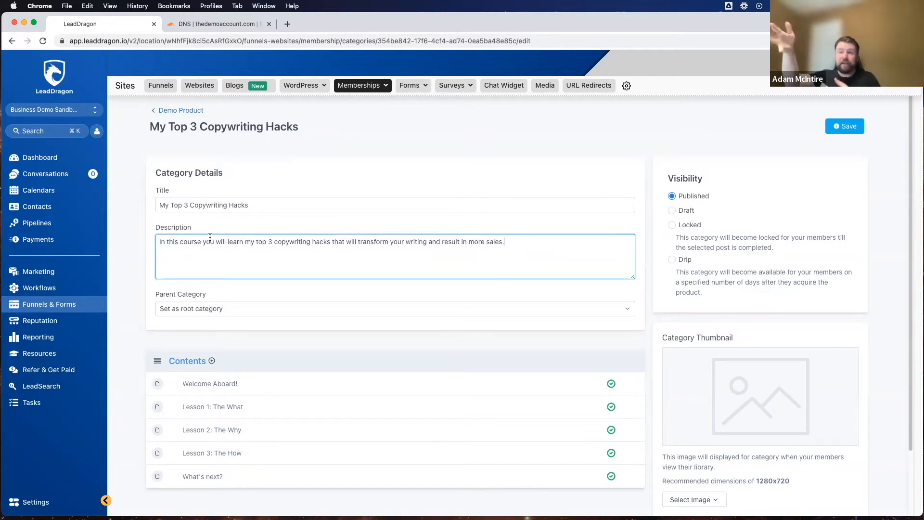
{"action": "scroll", "coordinate": [224, 301], "scroll_direction": "down", "scroll_amount": 2}
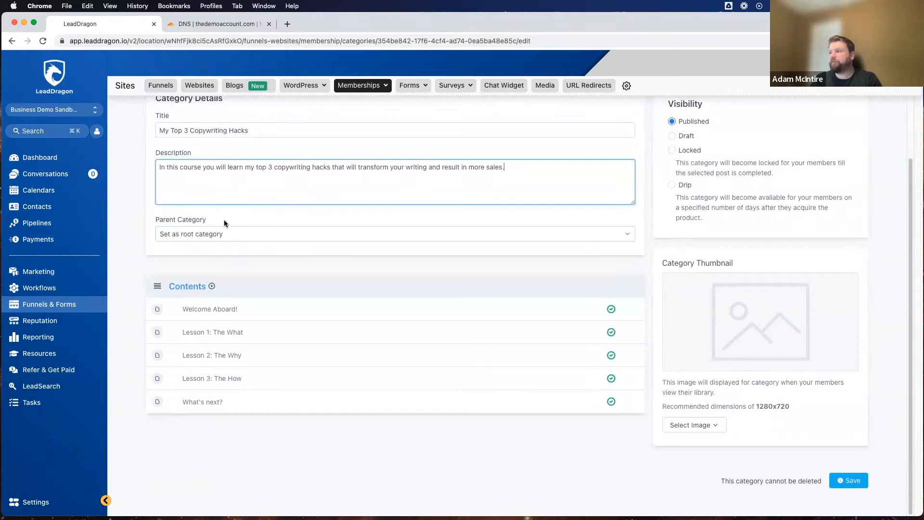
{"action": "scroll", "coordinate": [239, 219], "scroll_direction": "up", "scroll_amount": 2}
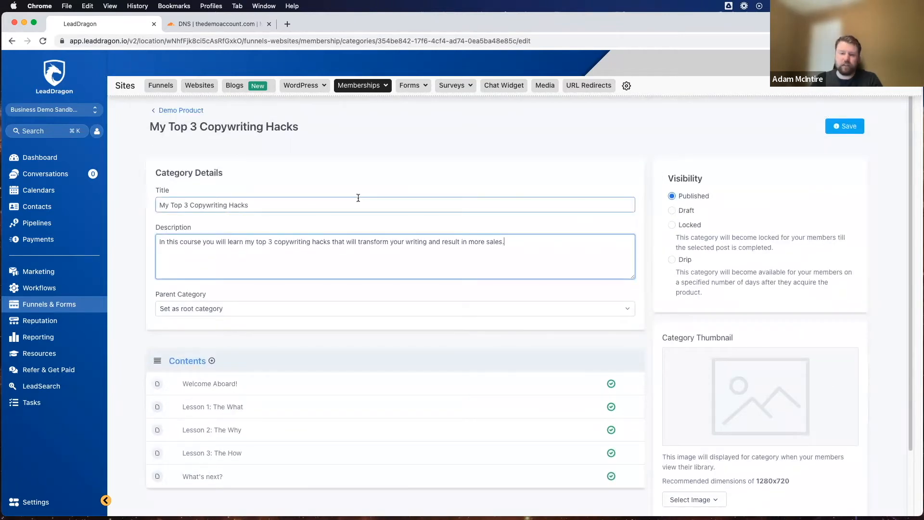
{"action": "scroll", "coordinate": [482, 189], "scroll_direction": "down", "scroll_amount": 1}
{"action": "left_click_drag", "start_coordinate": [666, 162], "coordinate": [722, 162]}
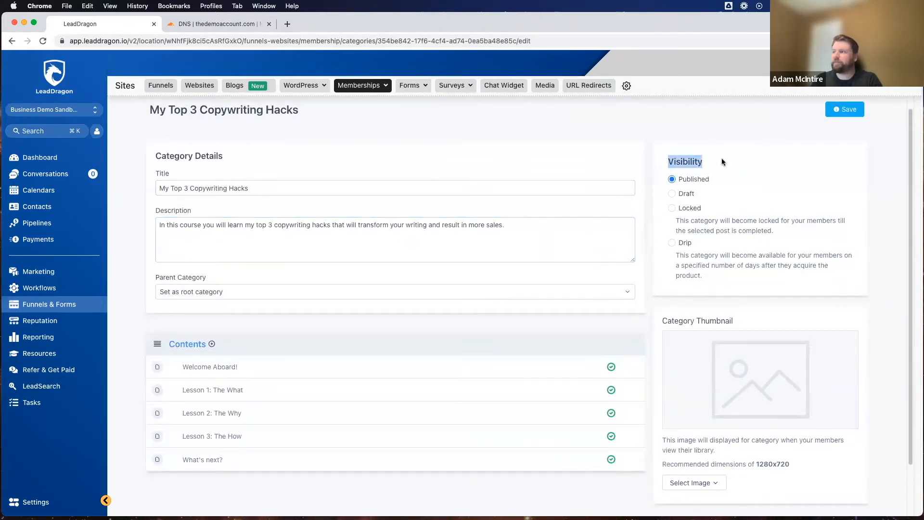
Step: Set the category's visibility to Draft and open the image upload for its thumbnail
{"action": "left_click", "coordinate": [722, 162]}
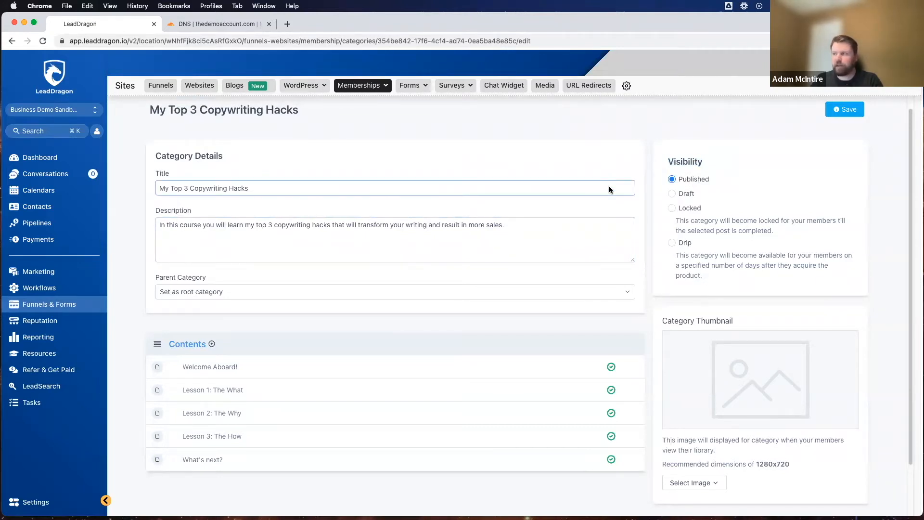
{"action": "left_click", "coordinate": [674, 194]}
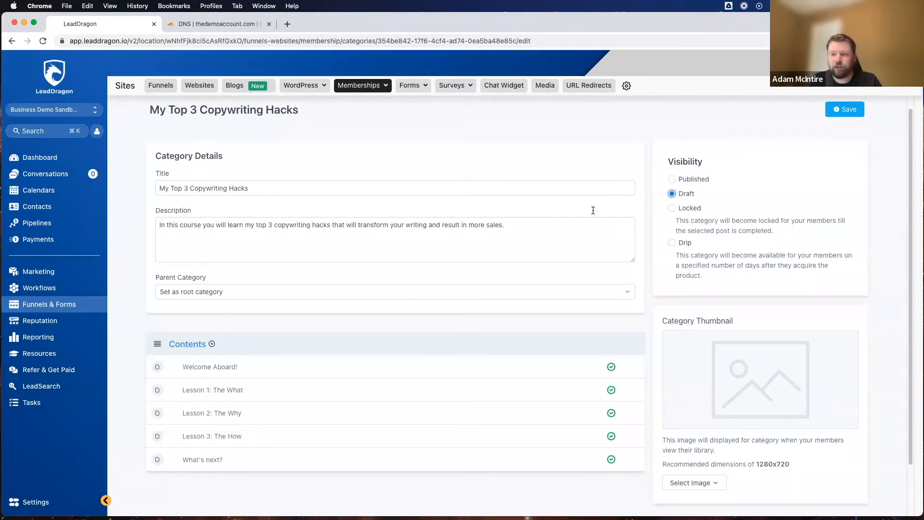
{"action": "scroll", "coordinate": [417, 307], "scroll_direction": "down", "scroll_amount": 1}
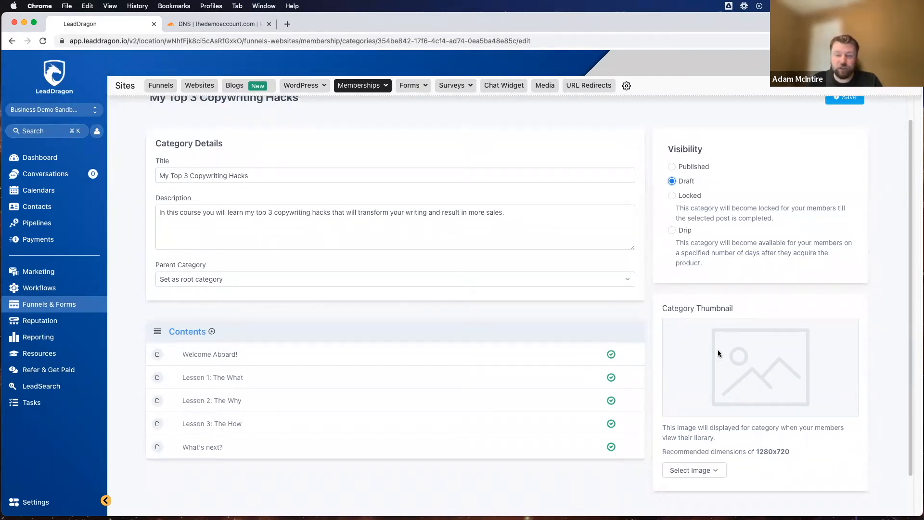
{"action": "scroll", "coordinate": [698, 356], "scroll_direction": "down", "scroll_amount": 3}
{"action": "left_click", "coordinate": [706, 426]}
{"action": "left_click", "coordinate": [701, 445]}
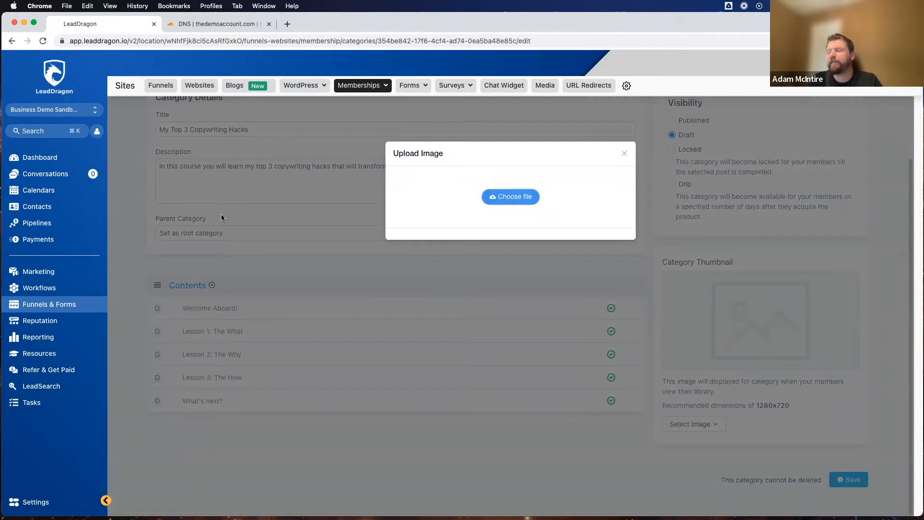
Step: Look through the Downloads folder for a thumbnail candidate, previewing the background images, the profile images and image.png
{"action": "scroll", "coordinate": [381, 264], "scroll_direction": "down", "scroll_amount": 15}
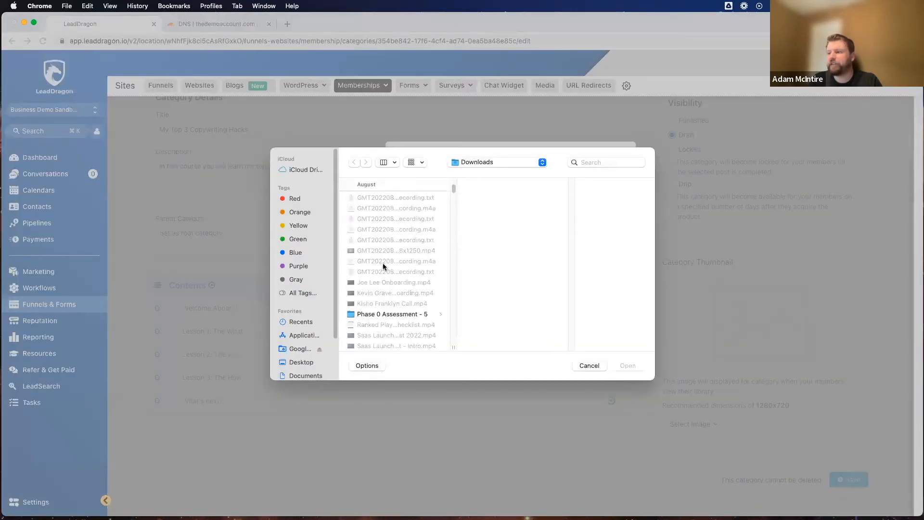
{"action": "scroll", "coordinate": [384, 264], "scroll_direction": "down", "scroll_amount": 5}
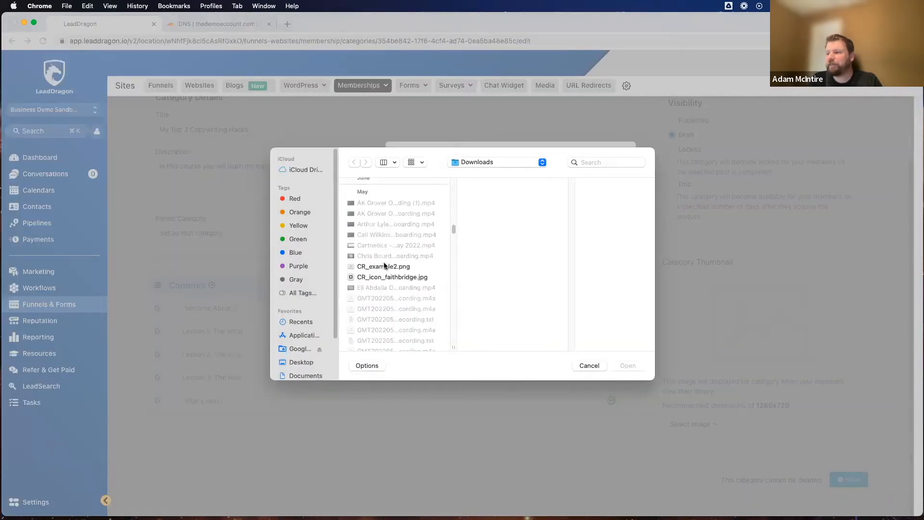
{"action": "scroll", "coordinate": [384, 267], "scroll_direction": "down", "scroll_amount": 10}
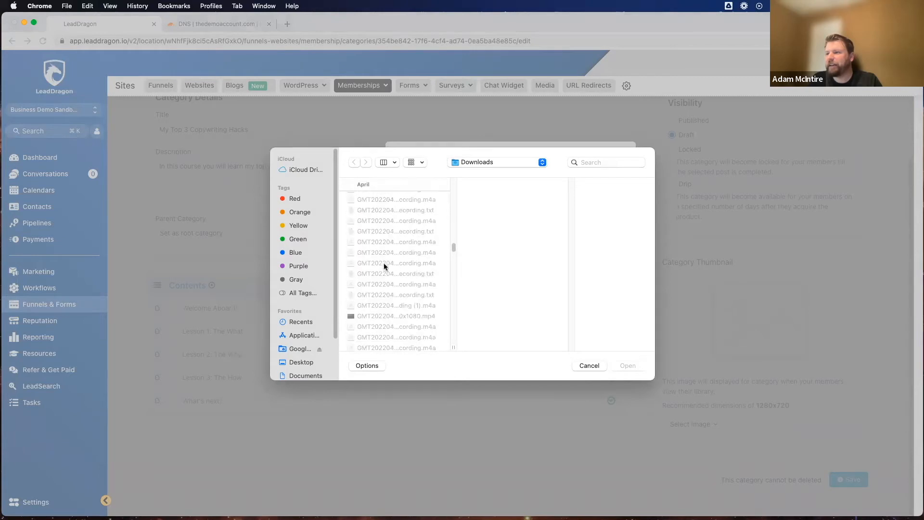
{"action": "scroll", "coordinate": [384, 279], "scroll_direction": "down", "scroll_amount": 10}
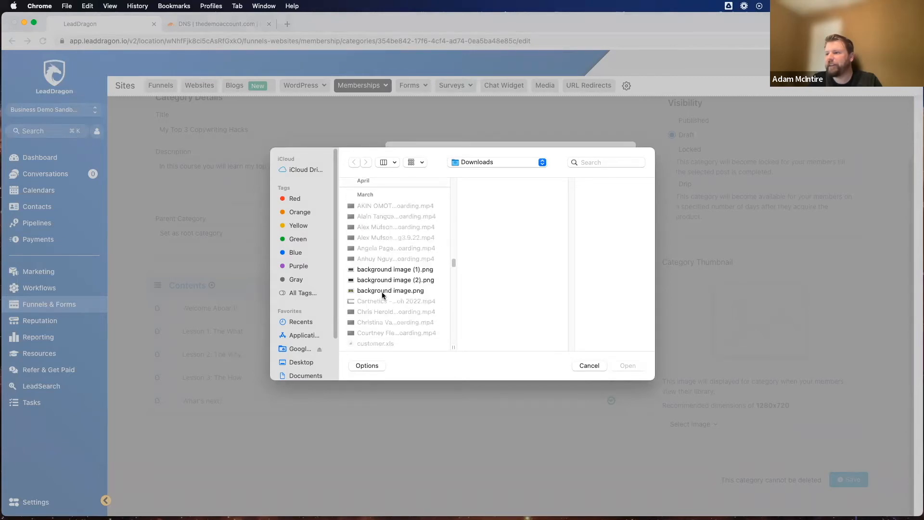
{"action": "scroll", "coordinate": [383, 291], "scroll_direction": "up", "scroll_amount": 5}
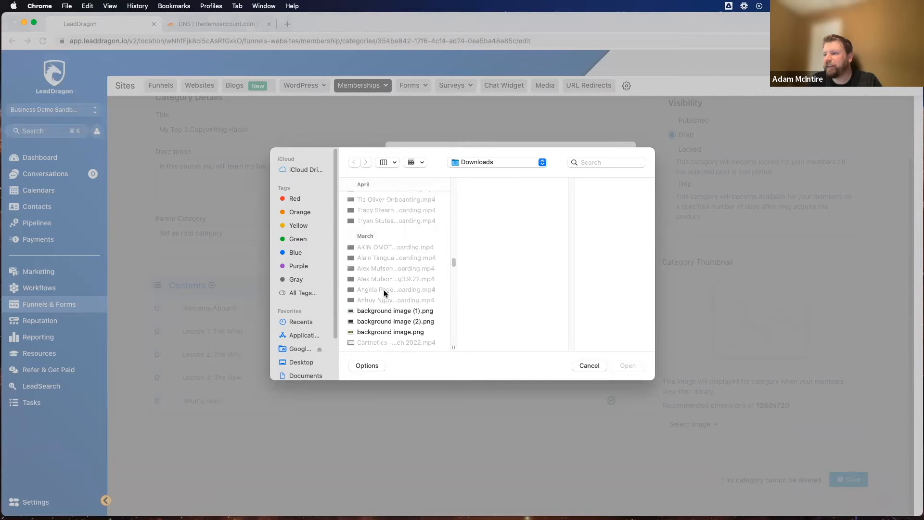
{"action": "left_click", "coordinate": [385, 291]}
{"action": "left_click", "coordinate": [386, 301]}
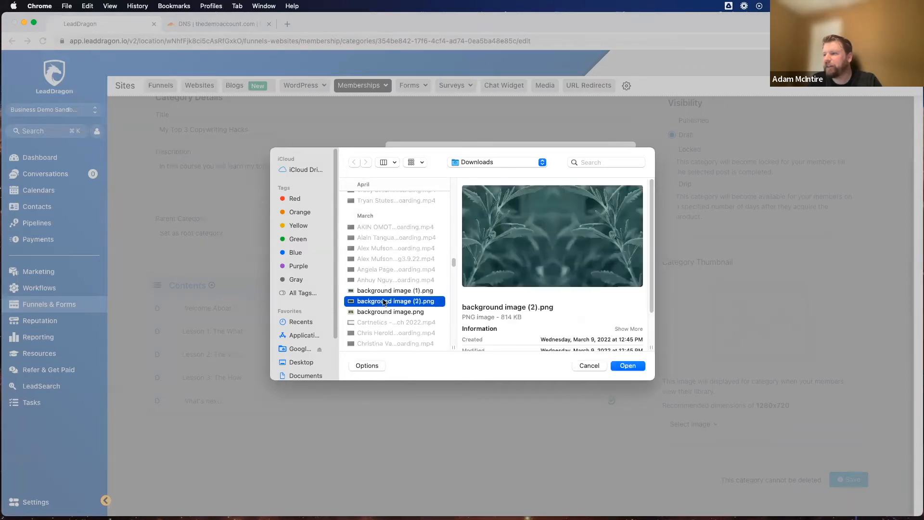
{"action": "left_click", "coordinate": [386, 311]}
{"action": "scroll", "coordinate": [385, 311], "scroll_direction": "down", "scroll_amount": 10}
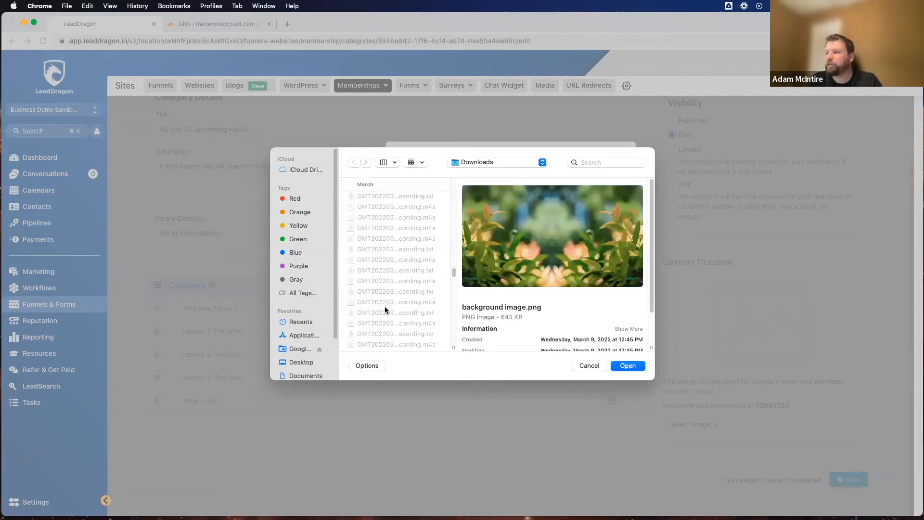
{"action": "scroll", "coordinate": [385, 306], "scroll_direction": "down", "scroll_amount": 5}
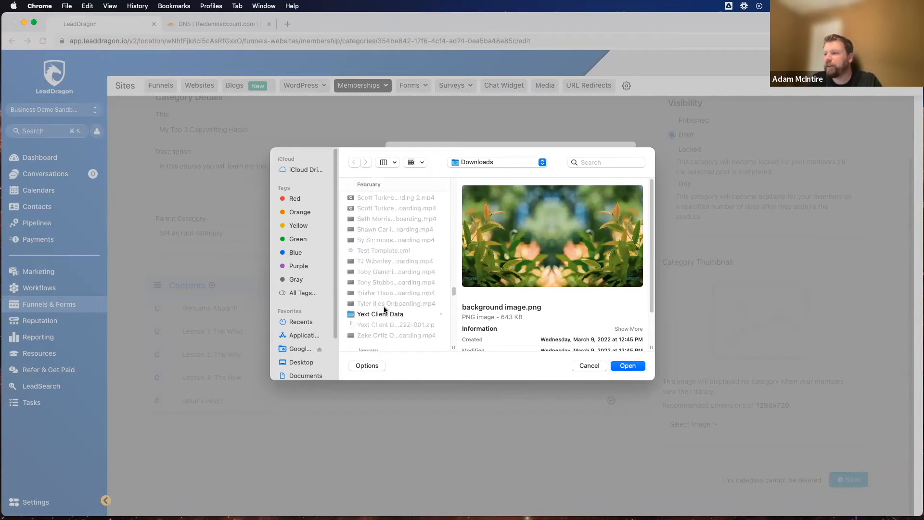
{"action": "scroll", "coordinate": [382, 284], "scroll_direction": "down", "scroll_amount": 10}
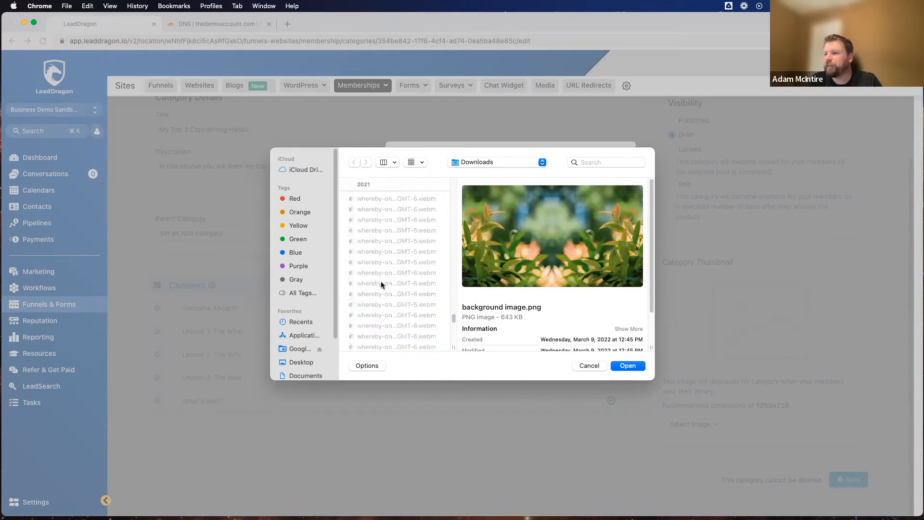
{"action": "scroll", "coordinate": [382, 294], "scroll_direction": "up", "scroll_amount": 10}
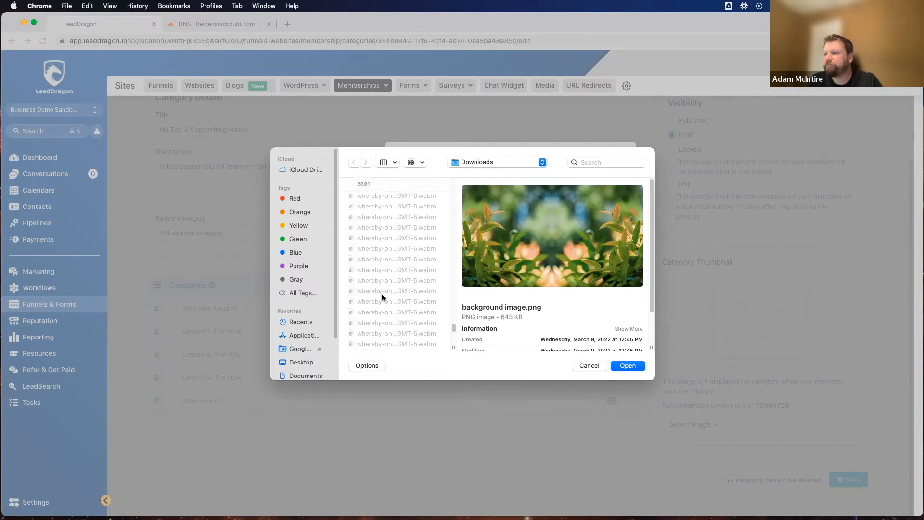
{"action": "scroll", "coordinate": [382, 294], "scroll_direction": "up", "scroll_amount": 10}
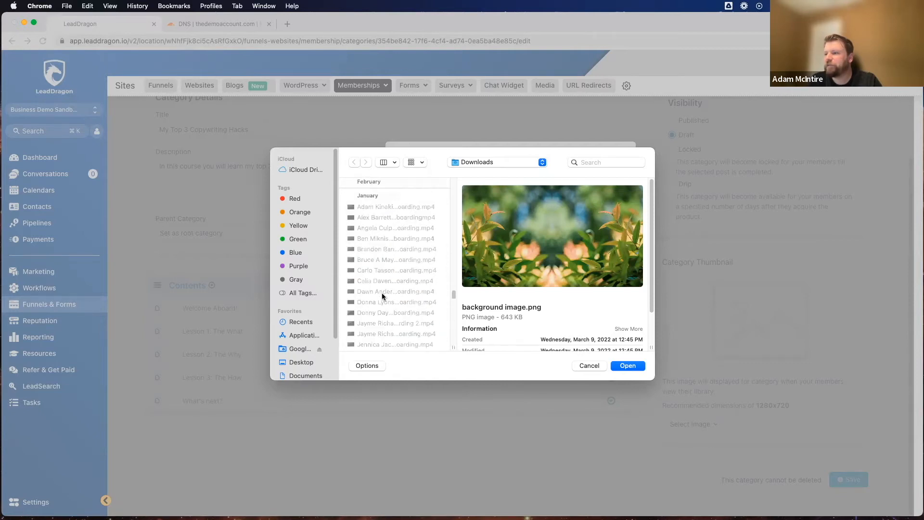
{"action": "scroll", "coordinate": [382, 294], "scroll_direction": "up", "scroll_amount": 4}
{"action": "scroll", "coordinate": [394, 313], "scroll_direction": "down", "scroll_amount": 8}
{"action": "scroll", "coordinate": [387, 295], "scroll_direction": "up", "scroll_amount": 4}
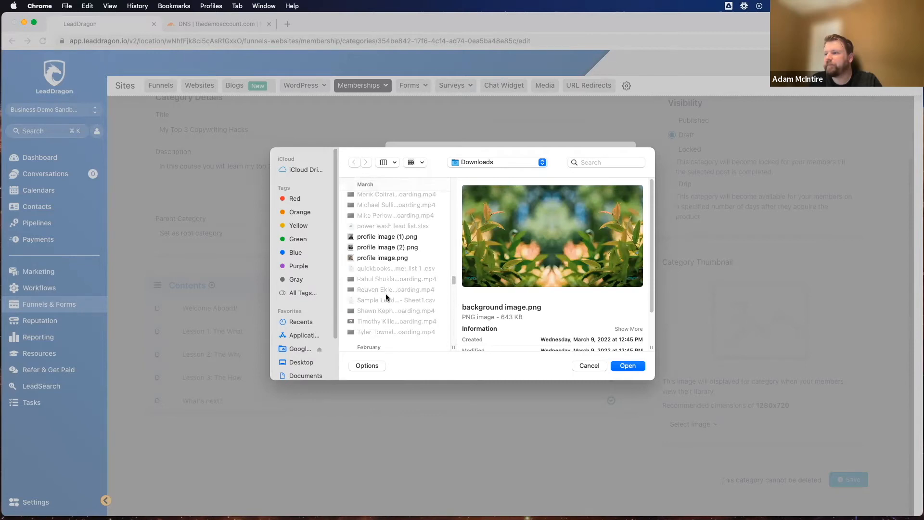
{"action": "left_click", "coordinate": [376, 238]}
{"action": "left_click", "coordinate": [381, 258]}
{"action": "scroll", "coordinate": [382, 267], "scroll_direction": "down", "scroll_amount": 8}
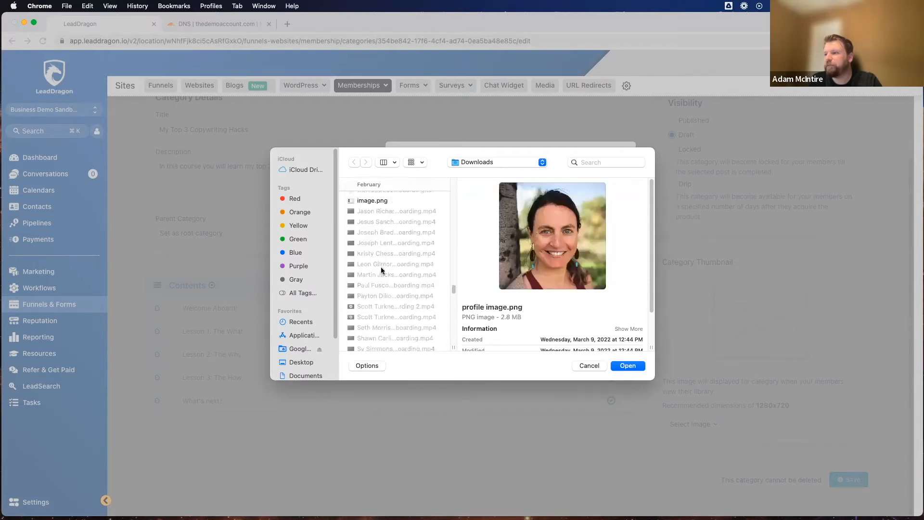
{"action": "left_click", "coordinate": [378, 201]}
{"action": "scroll", "coordinate": [381, 272], "scroll_direction": "down", "scroll_amount": 5}
Step: Upload background image (1).png as the category thumbnail and save the category
{"action": "scroll", "coordinate": [381, 273], "scroll_direction": "up", "scroll_amount": 10}
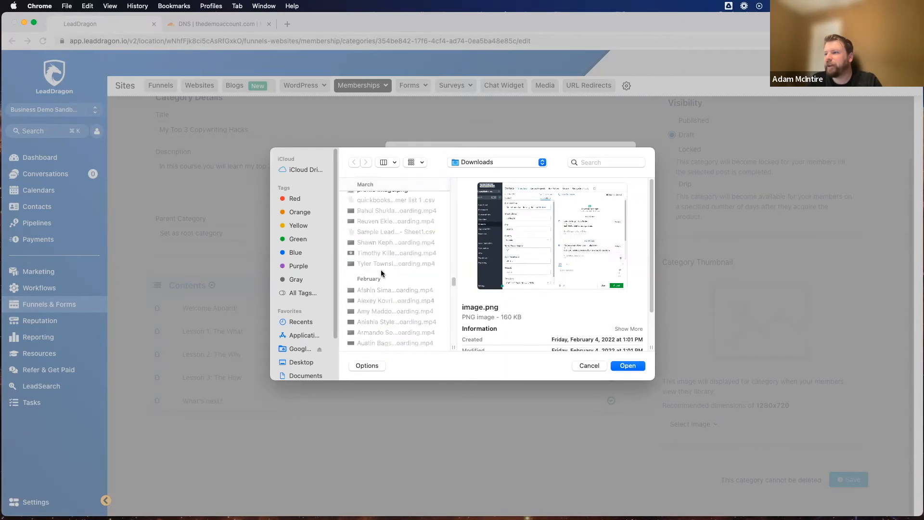
{"action": "left_click", "coordinate": [386, 280]}
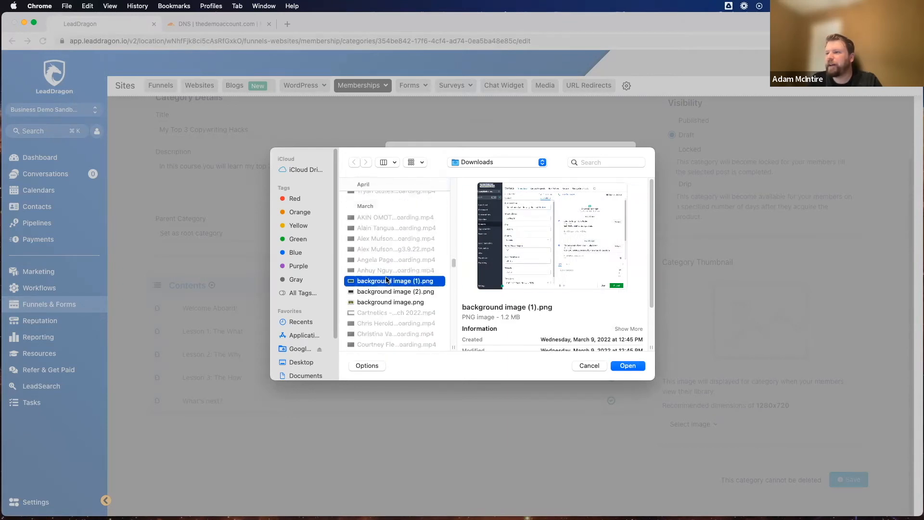
{"action": "left_click", "coordinate": [629, 367]}
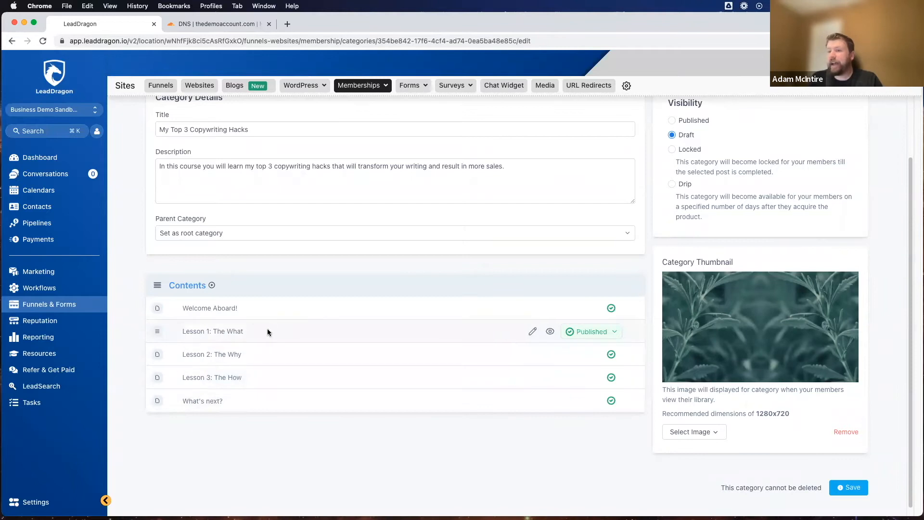
{"action": "scroll", "coordinate": [268, 331], "scroll_direction": "up", "scroll_amount": 3}
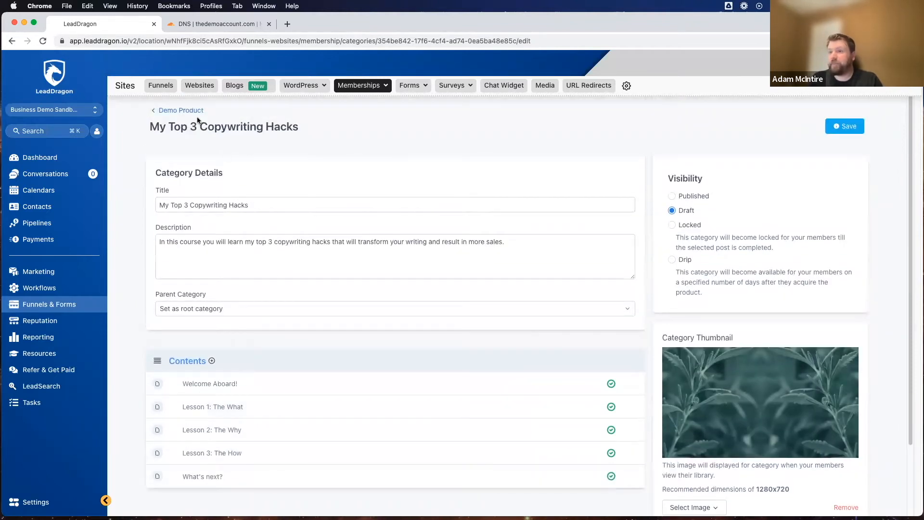
{"action": "scroll", "coordinate": [278, 378], "scroll_direction": "down", "scroll_amount": 3}
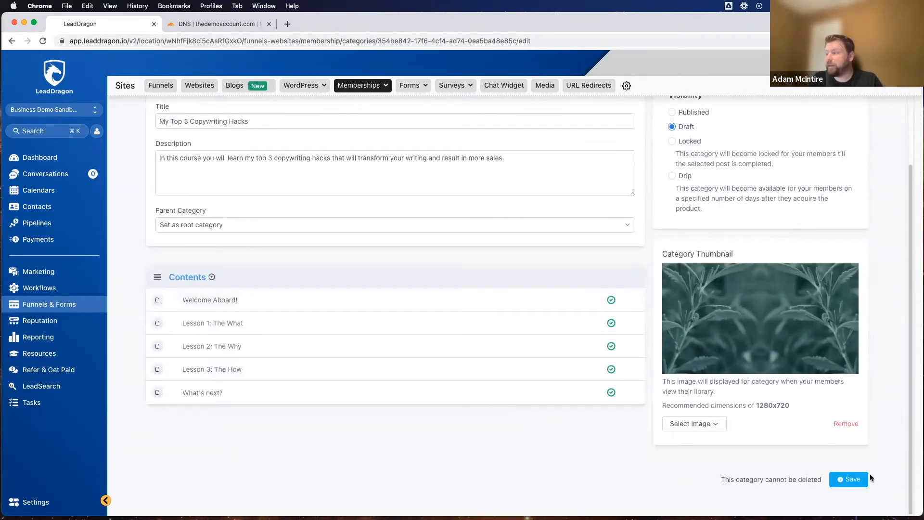
{"action": "mouse_move", "coordinate": [728, 482]}
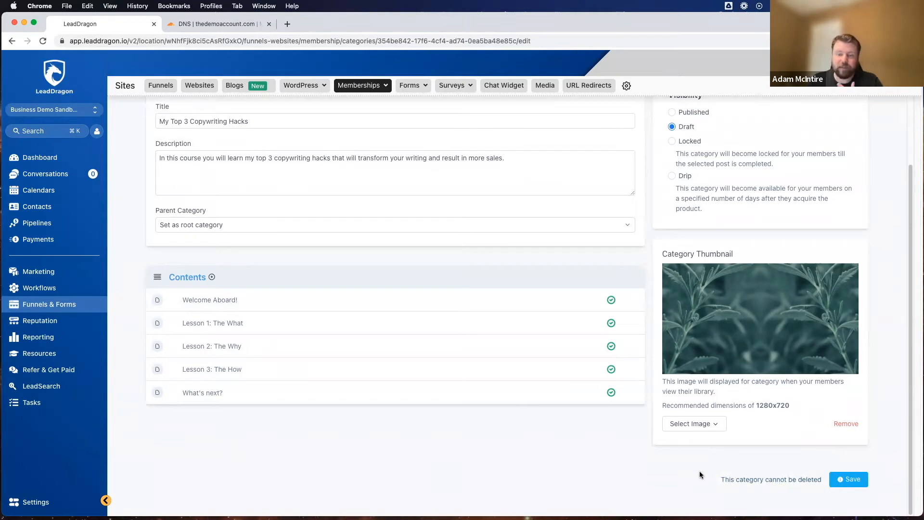
{"action": "left_click", "coordinate": [851, 479]}
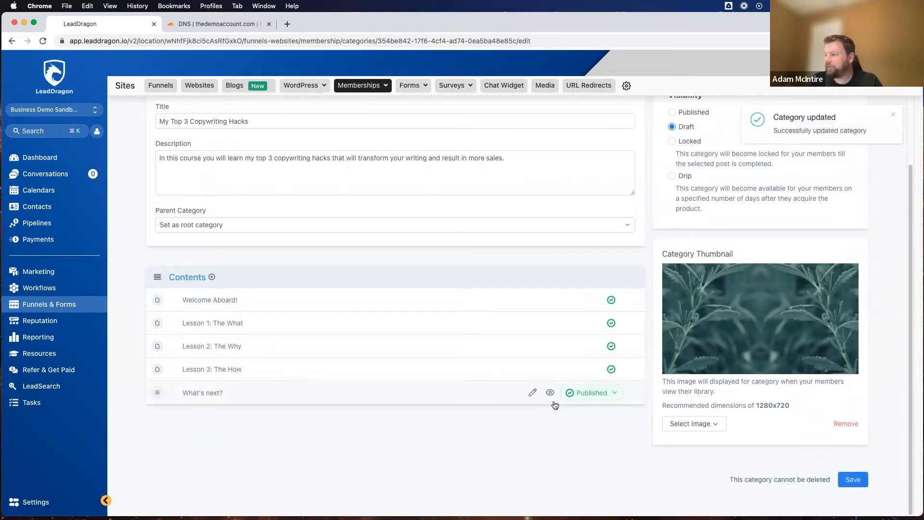
{"action": "scroll", "coordinate": [556, 405], "scroll_direction": "up", "scroll_amount": 2}
{"action": "left_click", "coordinate": [894, 115]}
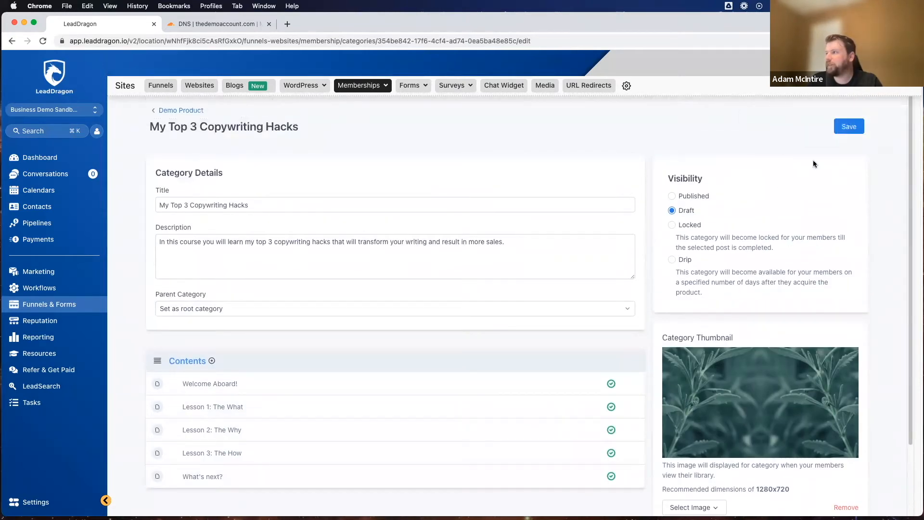
Step: Open the Welcome Aboard! post of the My Top 3 Copywriting Hacks category for editing and select its whole body text
{"action": "left_click", "coordinate": [181, 112]}
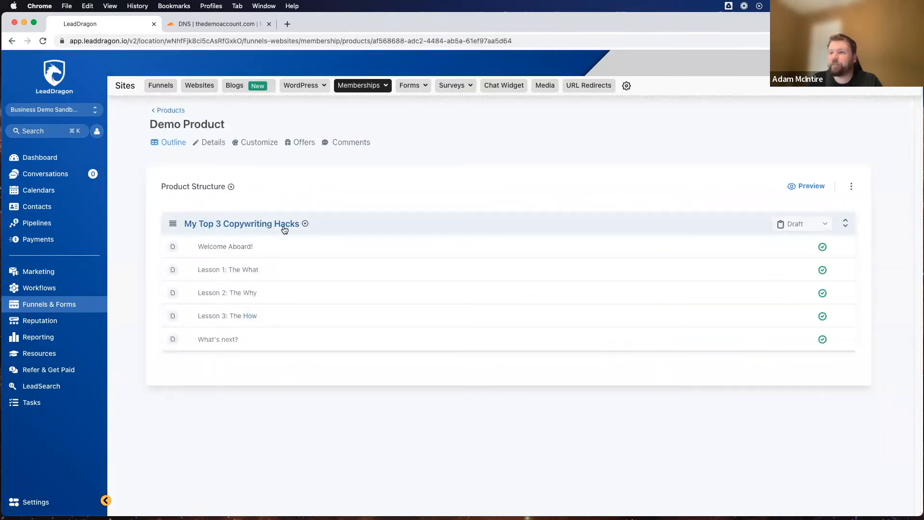
{"action": "left_click", "coordinate": [259, 224]}
{"action": "scroll", "coordinate": [208, 226], "scroll_direction": "down", "scroll_amount": 2}
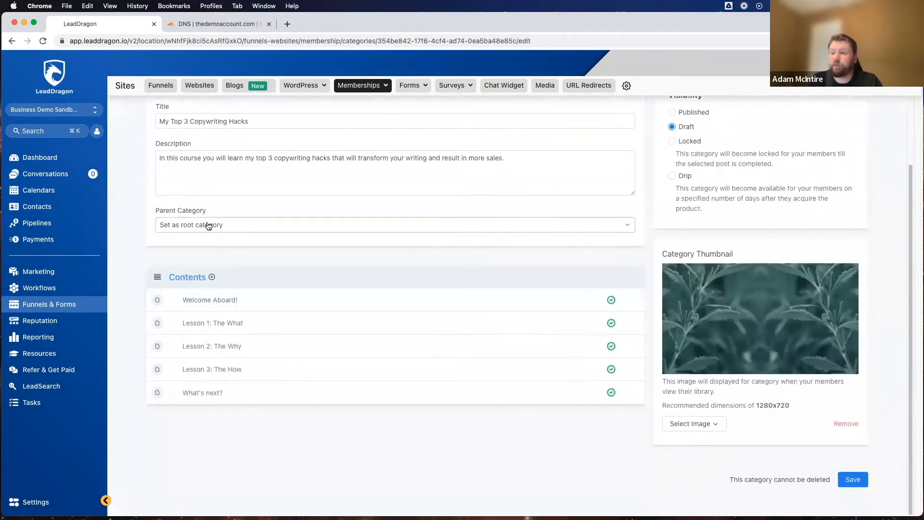
{"action": "scroll", "coordinate": [207, 233], "scroll_direction": "up", "scroll_amount": 3}
{"action": "scroll", "coordinate": [246, 310], "scroll_direction": "down", "scroll_amount": 3}
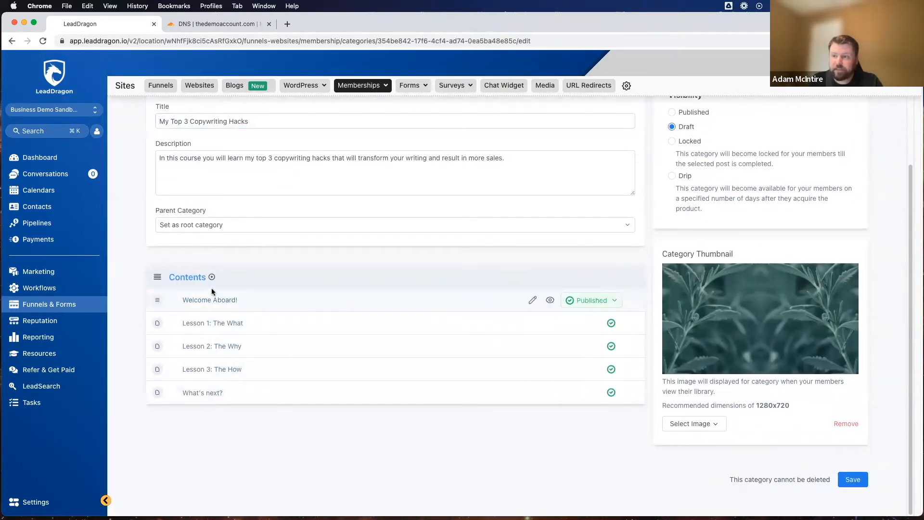
{"action": "left_click", "coordinate": [501, 301]}
{"action": "scroll", "coordinate": [248, 252], "scroll_direction": "down", "scroll_amount": 4}
{"action": "scroll", "coordinate": [252, 208], "scroll_direction": "up", "scroll_amount": 2}
{"action": "left_click", "coordinate": [212, 460]}
{"action": "key", "text": "super+a"}
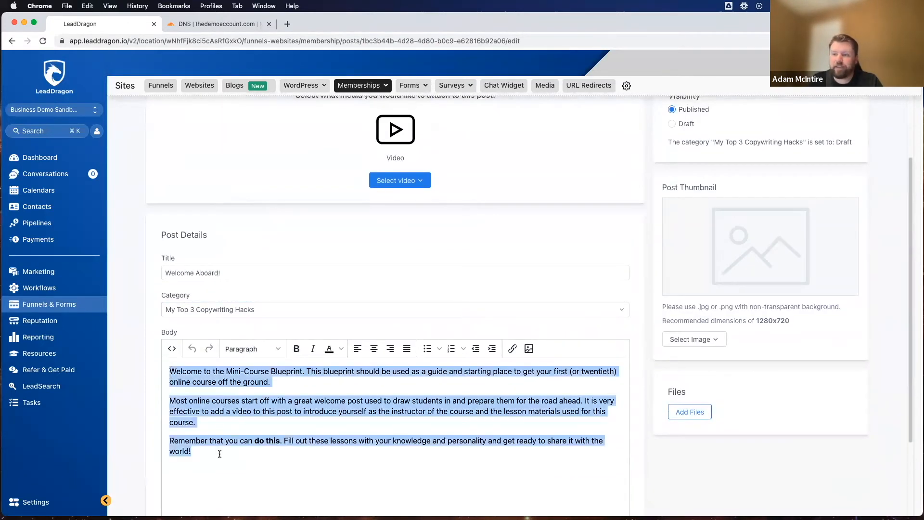
Step: Set the post's title to "Welcome To My Copywriting Hacks!"
{"action": "scroll", "coordinate": [239, 405], "scroll_direction": "down", "scroll_amount": 2}
{"action": "left_click", "coordinate": [250, 186]}
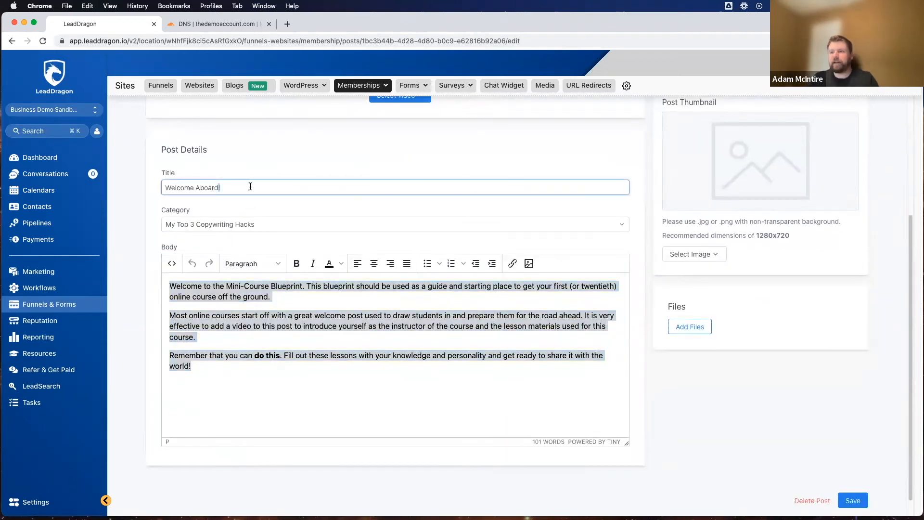
{"action": "key", "text": "super+a"}
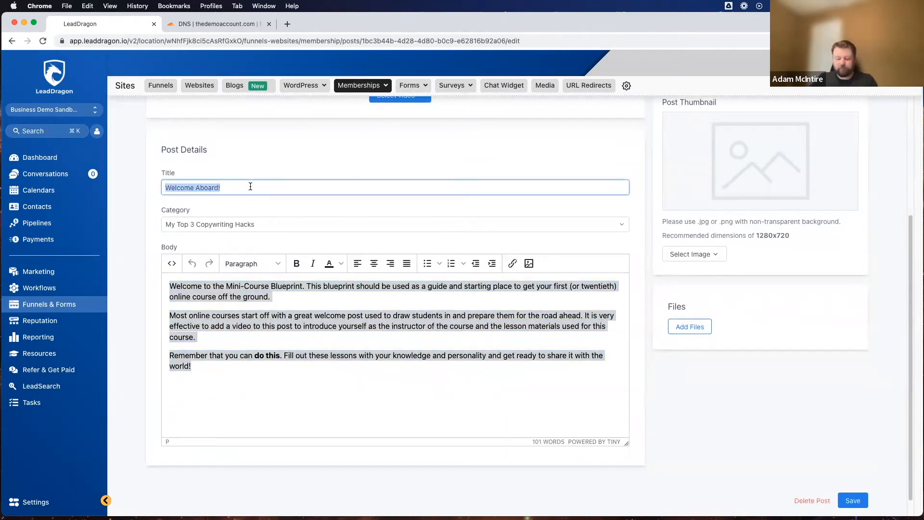
{"action": "type", "text": "Welcome"}
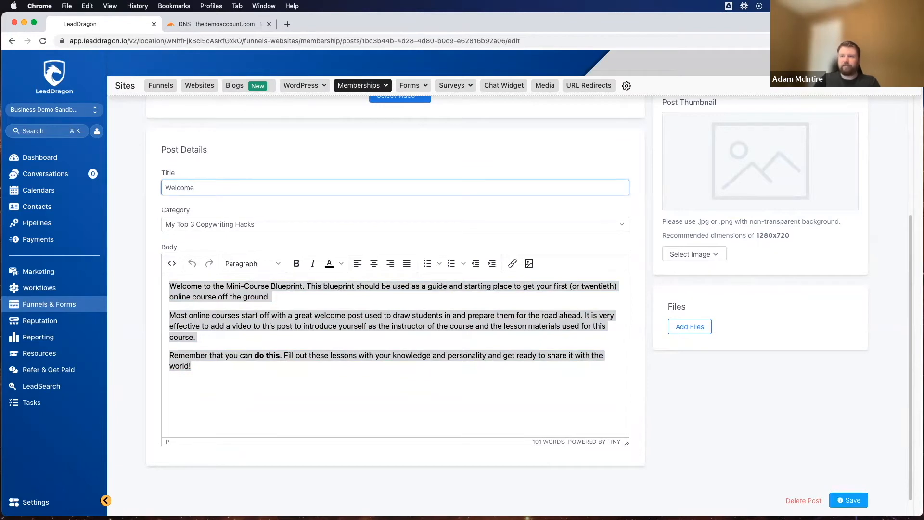
{"action": "type", "text": " To My Copywriting Hacks!"}
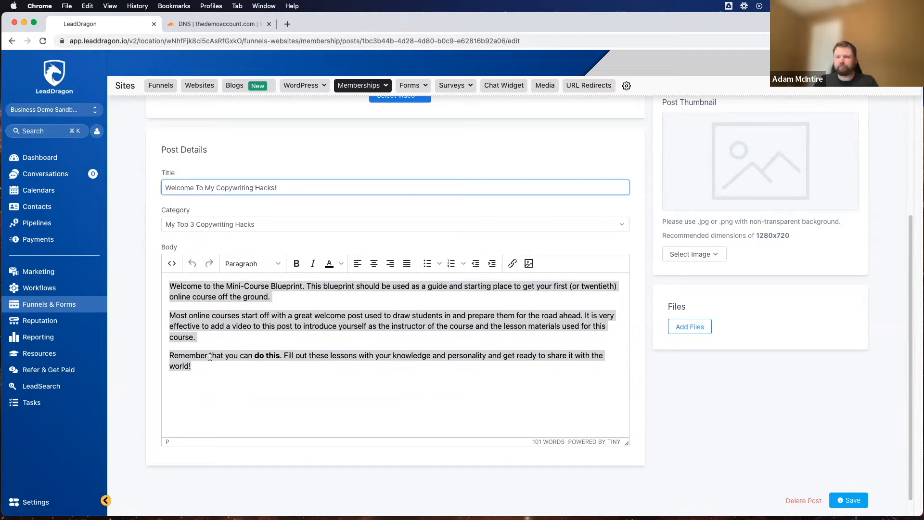
Step: Replace the post's body with "Here are my instructions:" followed by the lines "1. Always read", "2. Always write" and "3. Know your audience"
{"action": "left_click_drag", "start_coordinate": [208, 365], "coordinate": [152, 283]}
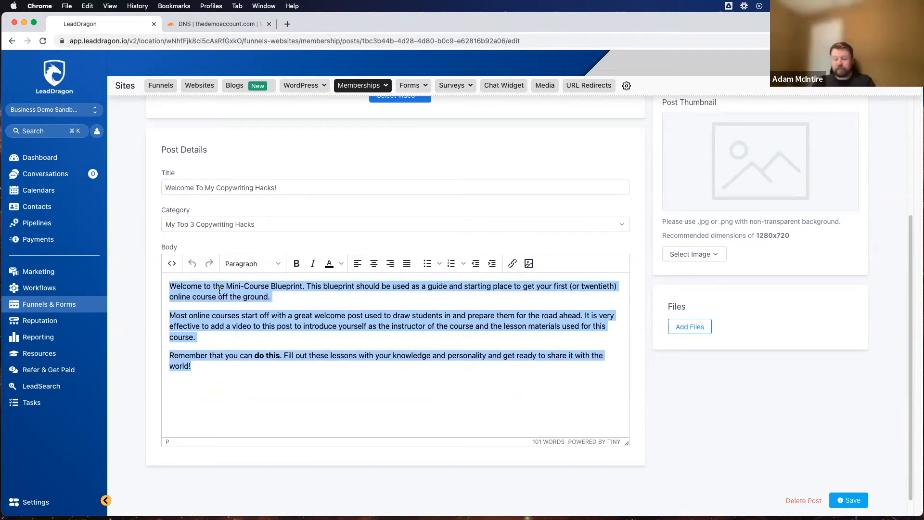
{"action": "type", "text": "Here a"}
{"action": "type", "text": "re my iinstructions"}
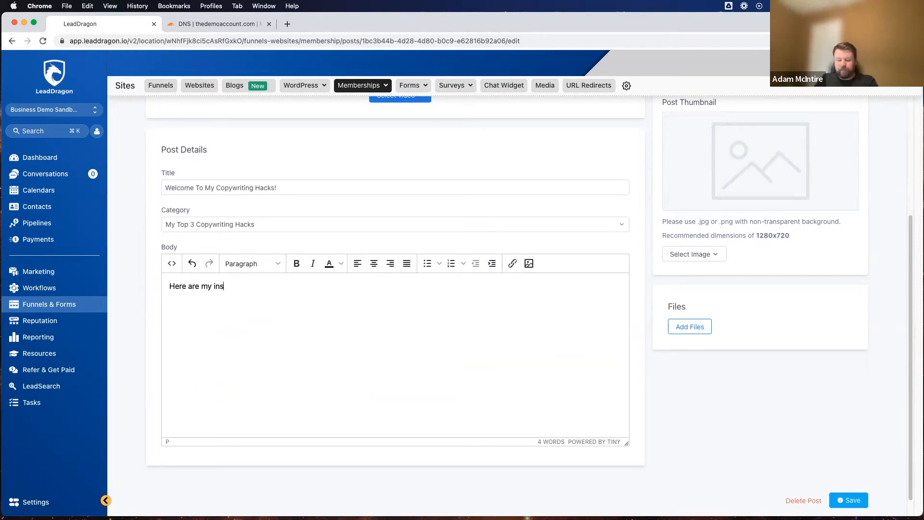
{"action": "type", "text": "ctions:"}
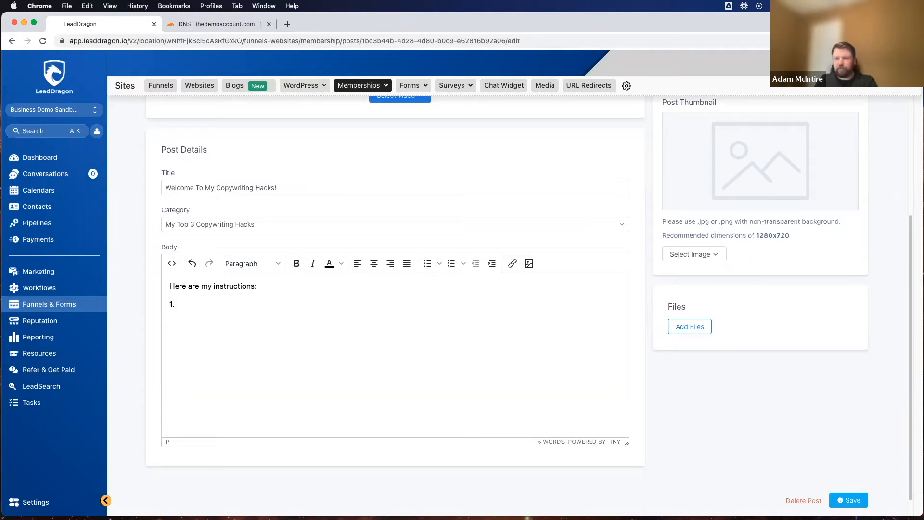
{"action": "type", "text": "wsyad"}
{"action": "key", "text": "Return"}
{"action": "type", "text": "2. Always write"}
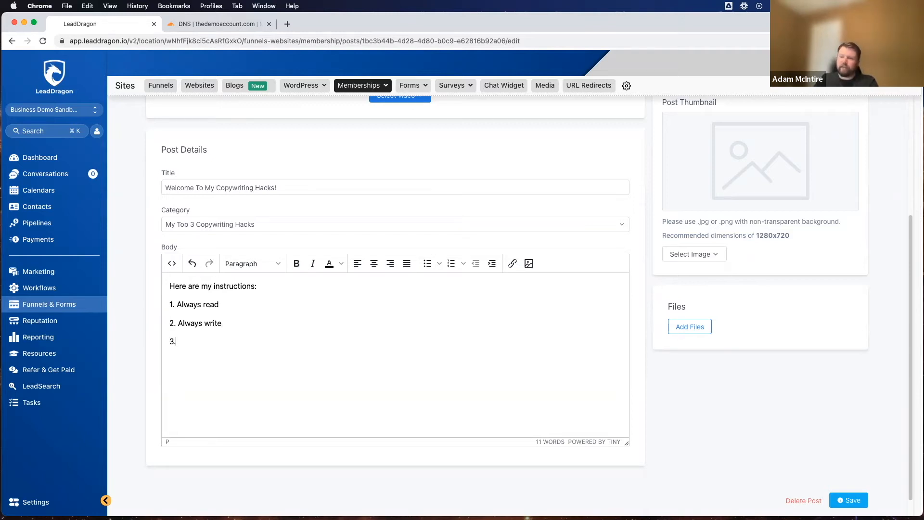
{"action": "type", "text": "Know you"}
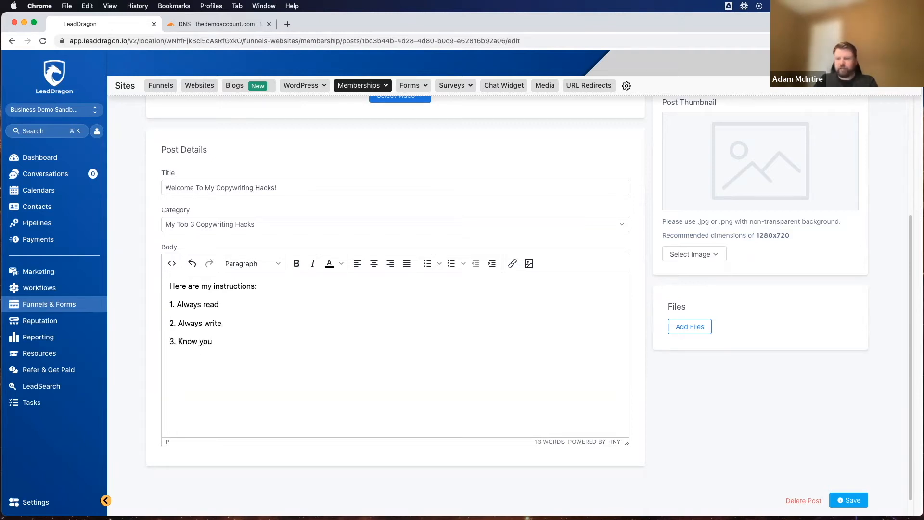
{"action": "type", "text": "r audience"}
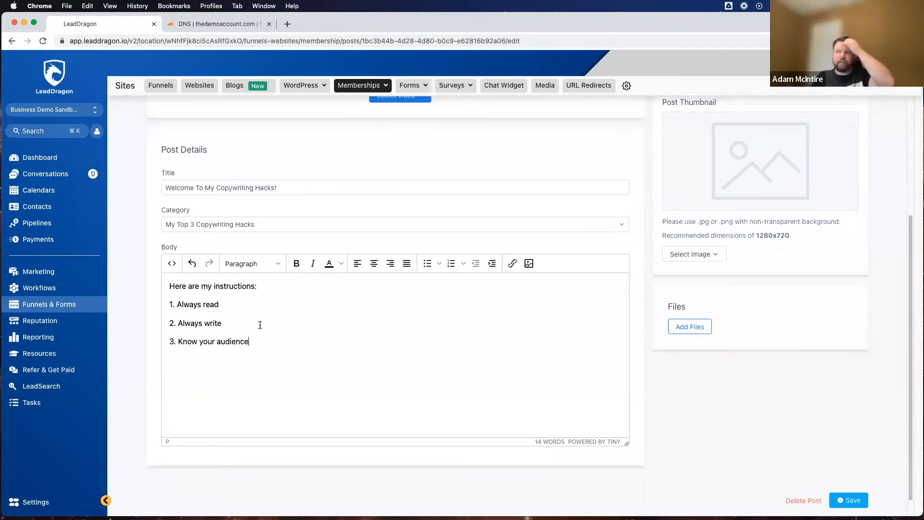
Step: Look over the post's media, details and body editor sections, including the choices for attaching a video
{"action": "scroll", "coordinate": [260, 325], "scroll_direction": "up", "scroll_amount": 2}
{"action": "scroll", "coordinate": [277, 330], "scroll_direction": "down", "scroll_amount": 3}
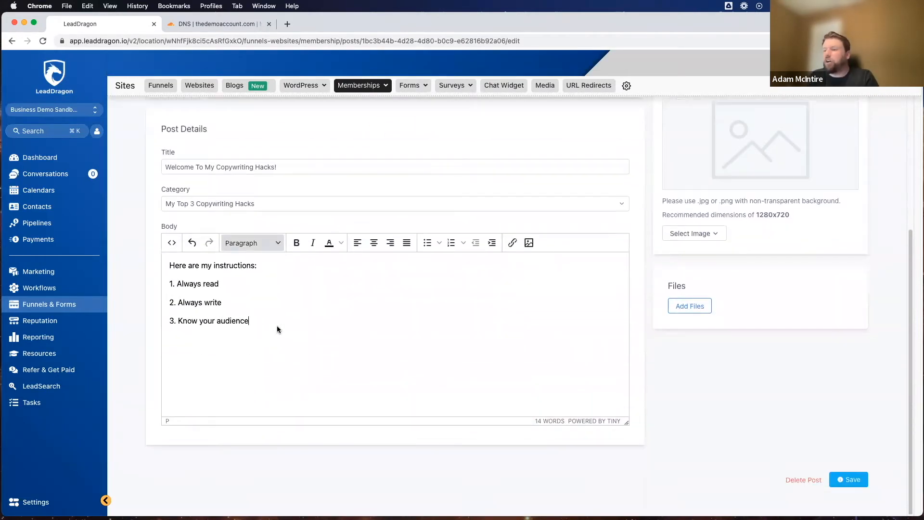
{"action": "scroll", "coordinate": [236, 264], "scroll_direction": "up", "scroll_amount": 5}
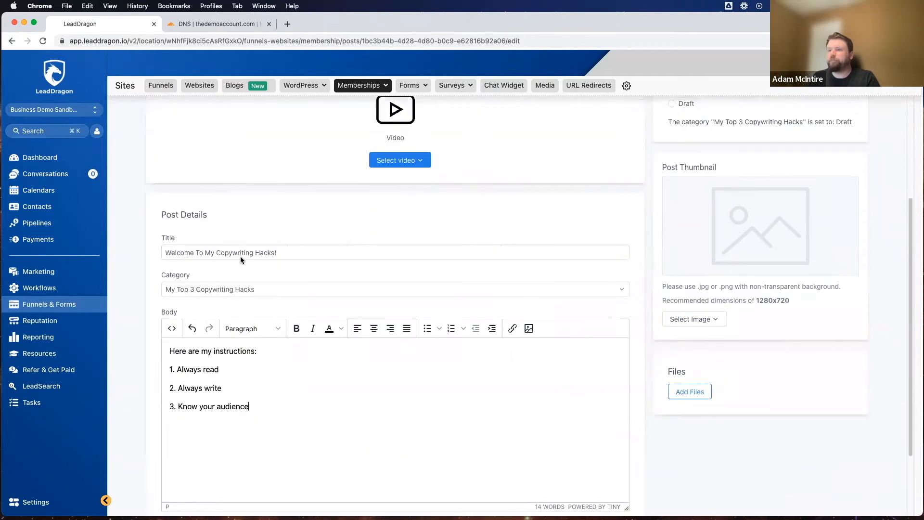
{"action": "scroll", "coordinate": [313, 208], "scroll_direction": "down", "scroll_amount": 2}
{"action": "scroll", "coordinate": [366, 231], "scroll_direction": "up", "scroll_amount": 2}
{"action": "left_click", "coordinate": [403, 272]}
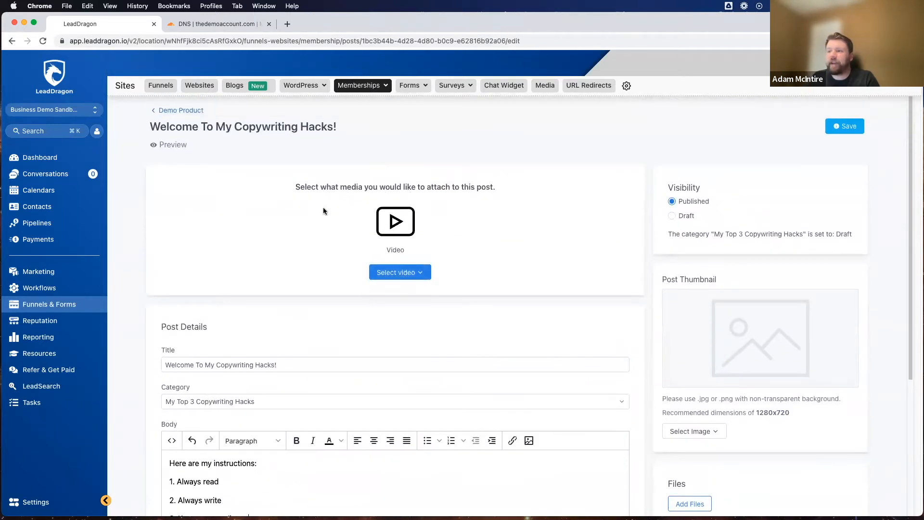
{"action": "left_click", "coordinate": [390, 274]}
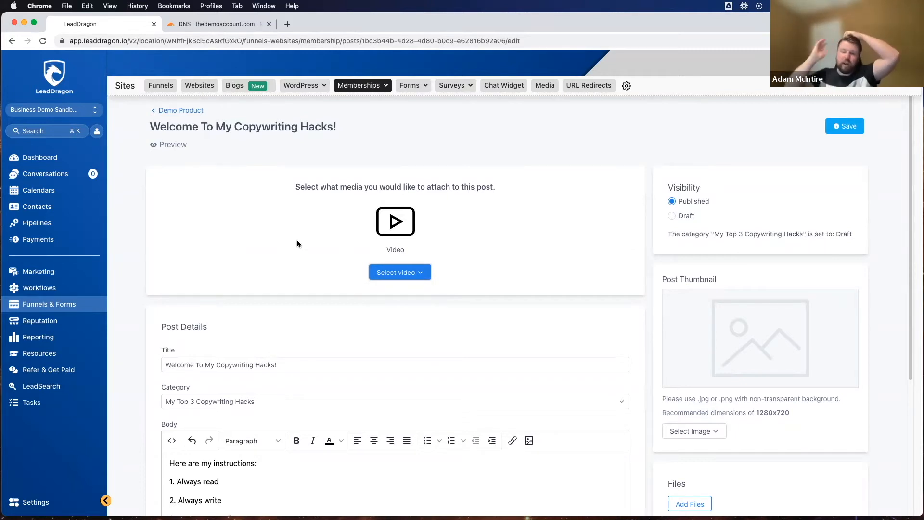
{"action": "scroll", "coordinate": [289, 248], "scroll_direction": "down", "scroll_amount": 3}
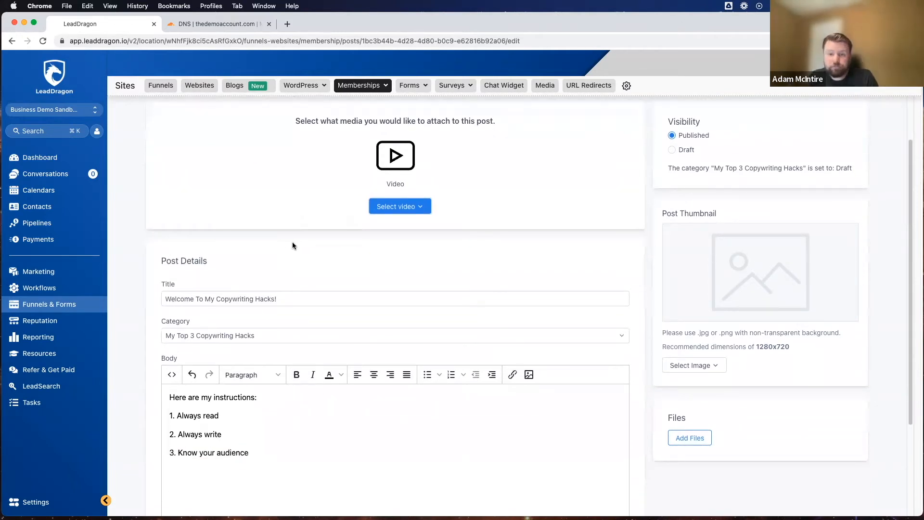
{"action": "scroll", "coordinate": [325, 306], "scroll_direction": "down", "scroll_amount": 3}
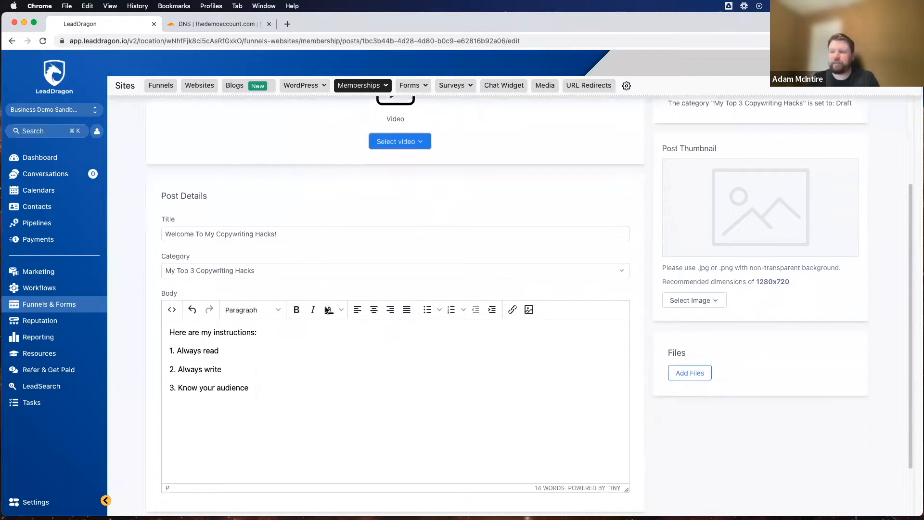
{"action": "scroll", "coordinate": [327, 310], "scroll_direction": "down", "scroll_amount": 3}
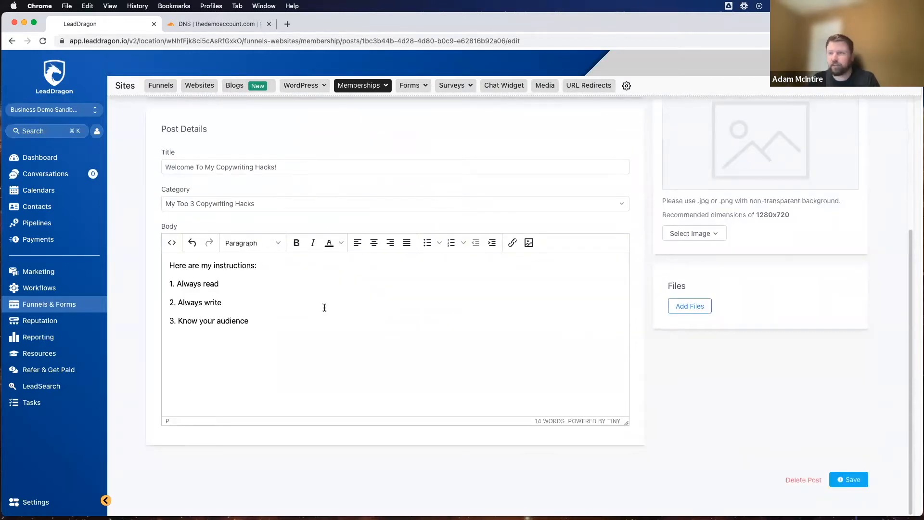
{"action": "scroll", "coordinate": [323, 307], "scroll_direction": "up", "scroll_amount": 8}
{"action": "scroll", "coordinate": [289, 298], "scroll_direction": "down", "scroll_amount": 8}
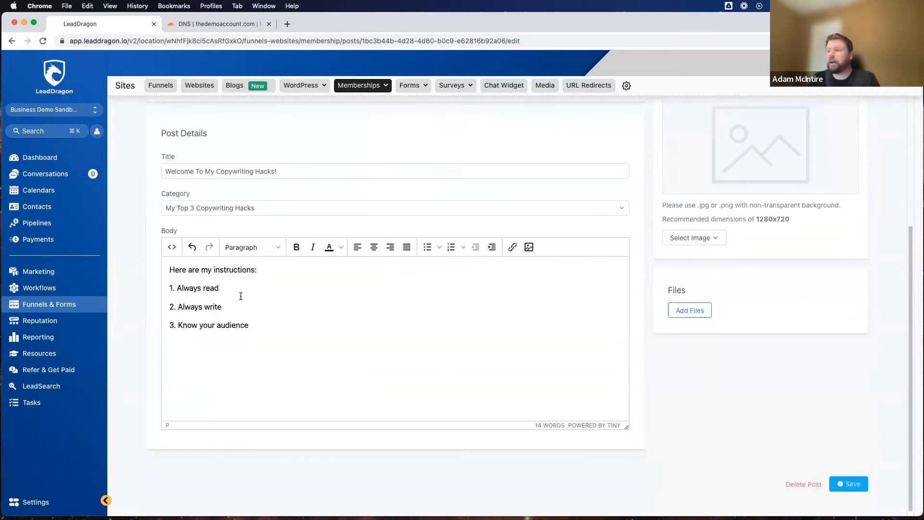
{"action": "scroll", "coordinate": [202, 322], "scroll_direction": "up", "scroll_amount": 3}
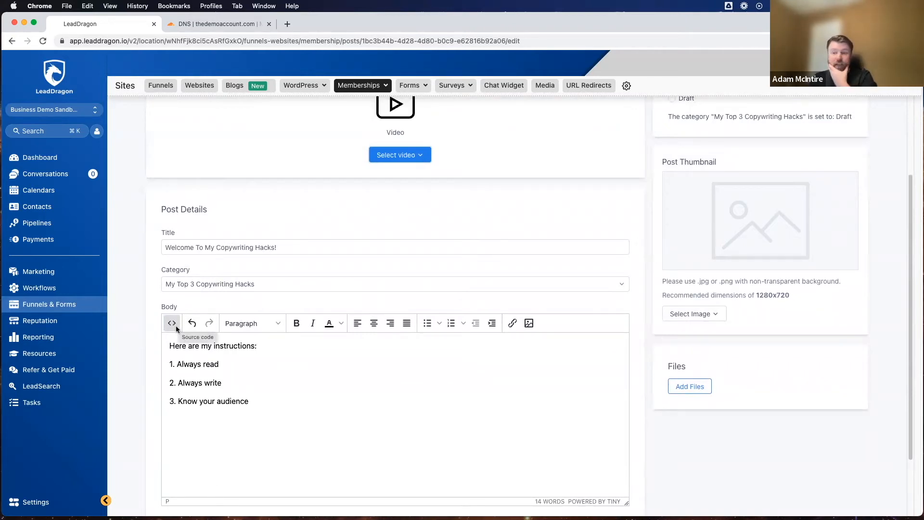
{"action": "scroll", "coordinate": [292, 306], "scroll_direction": "up", "scroll_amount": 5}
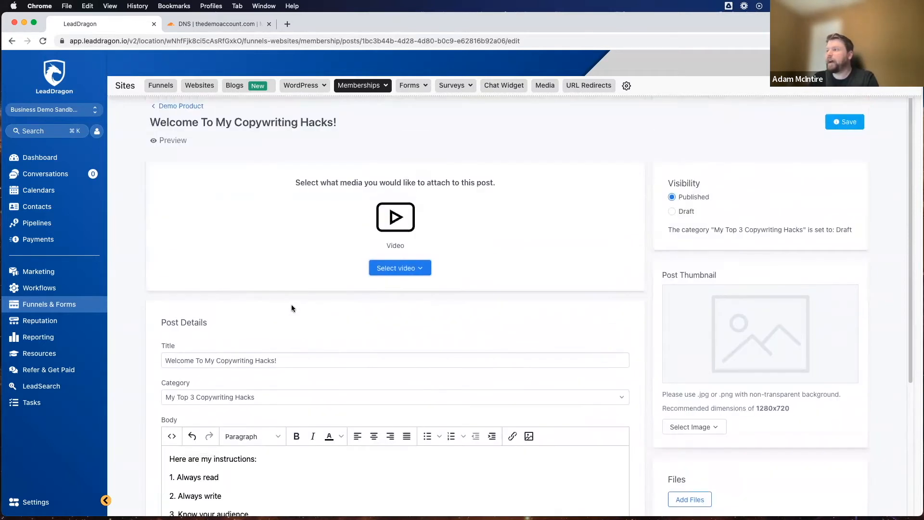
Step: Upload the kisspng comic "BOOM!" clip-art PNG from the Downloads folder as the post thumbnail
{"action": "scroll", "coordinate": [334, 276], "scroll_direction": "down", "scroll_amount": 4}
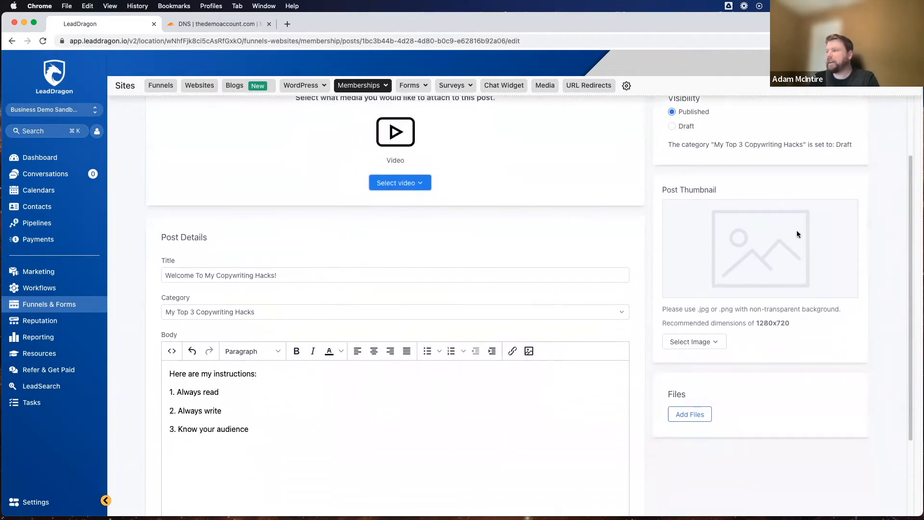
{"action": "left_click", "coordinate": [690, 341]}
{"action": "left_click", "coordinate": [693, 361]}
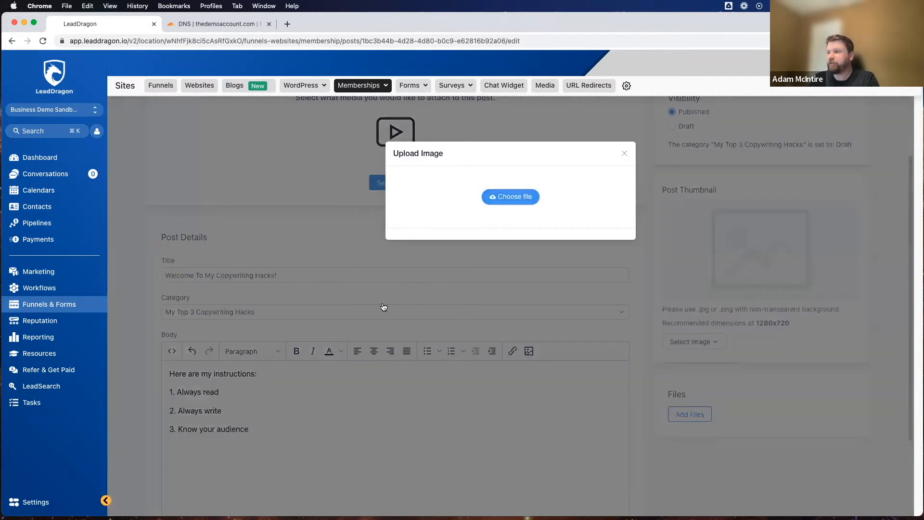
{"action": "left_click", "coordinate": [532, 197]}
{"action": "scroll", "coordinate": [406, 238], "scroll_direction": "down", "scroll_amount": 5}
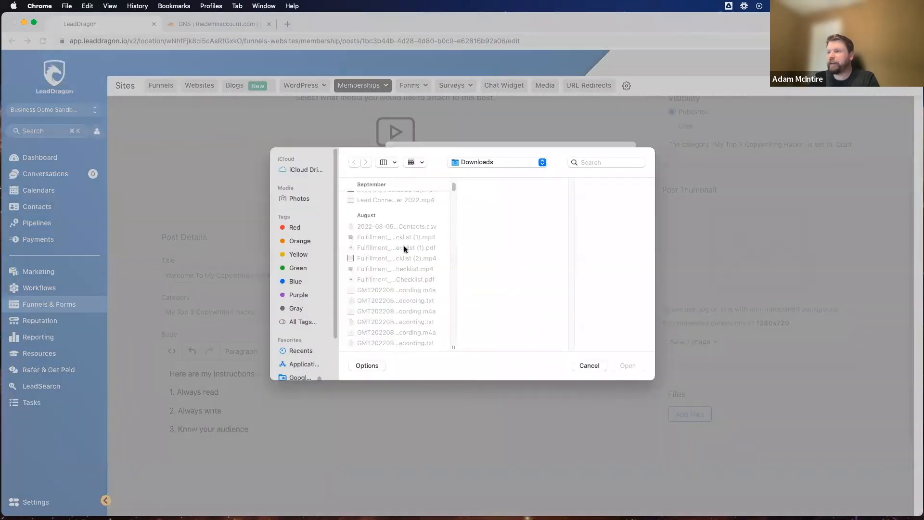
{"action": "scroll", "coordinate": [405, 249], "scroll_direction": "down", "scroll_amount": 10}
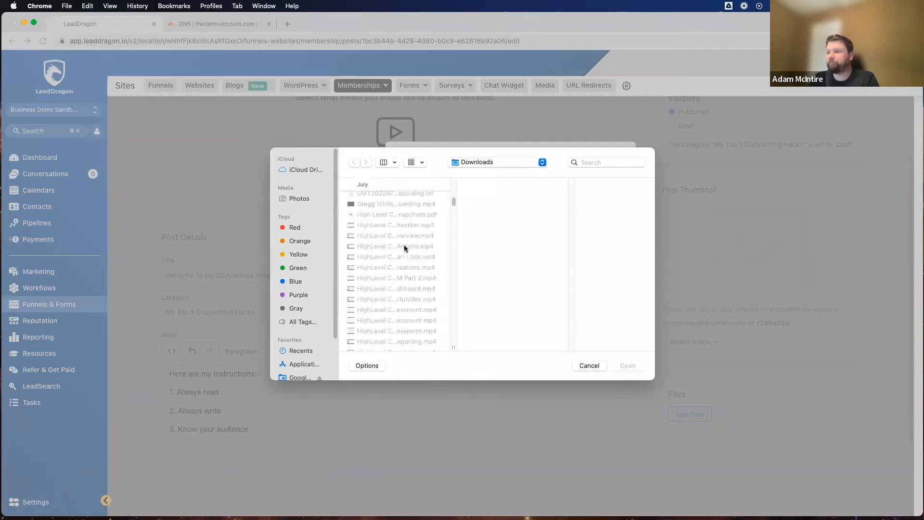
{"action": "scroll", "coordinate": [404, 248], "scroll_direction": "down", "scroll_amount": 10}
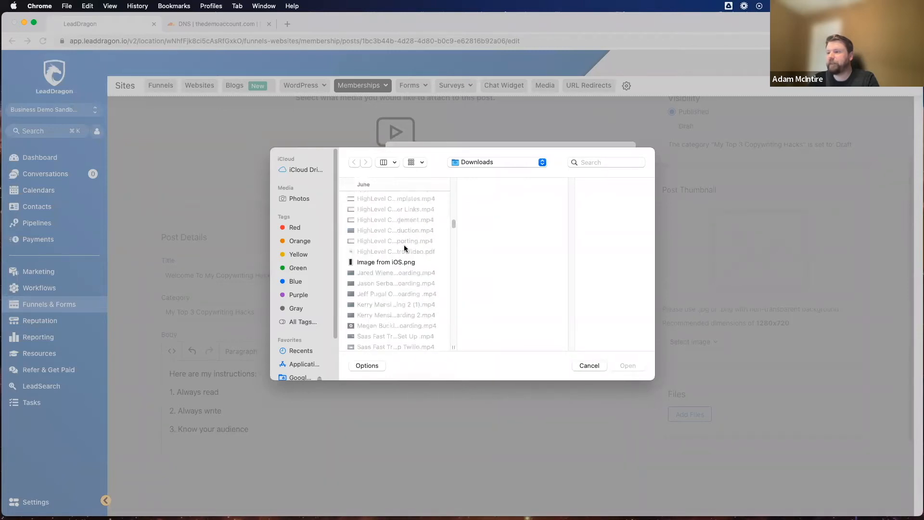
{"action": "left_click", "coordinate": [403, 247]}
{"action": "scroll", "coordinate": [394, 260], "scroll_direction": "down", "scroll_amount": 5}
{"action": "scroll", "coordinate": [388, 286], "scroll_direction": "down", "scroll_amount": 5}
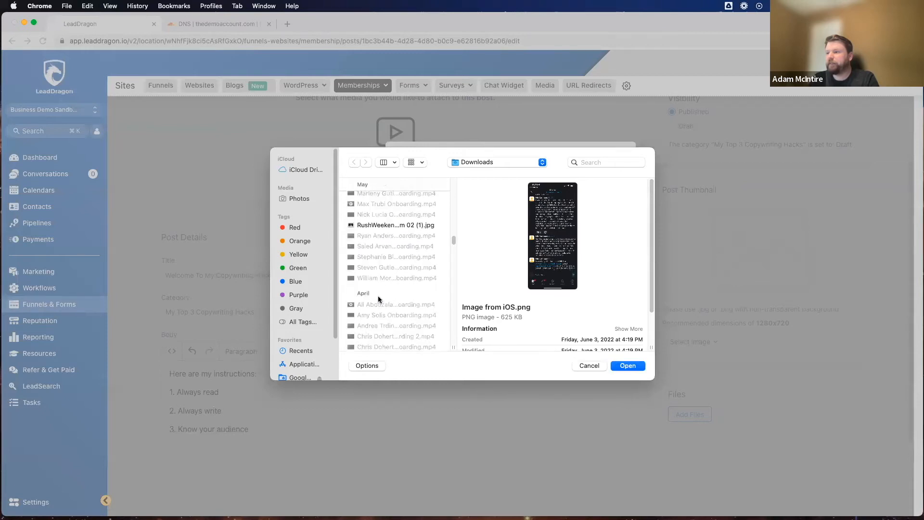
{"action": "left_click", "coordinate": [380, 288]}
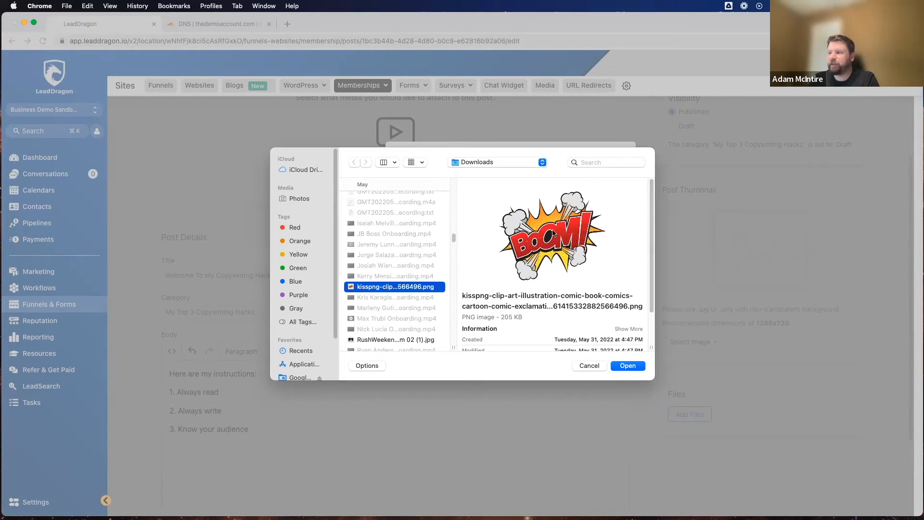
{"action": "left_click", "coordinate": [628, 366]}
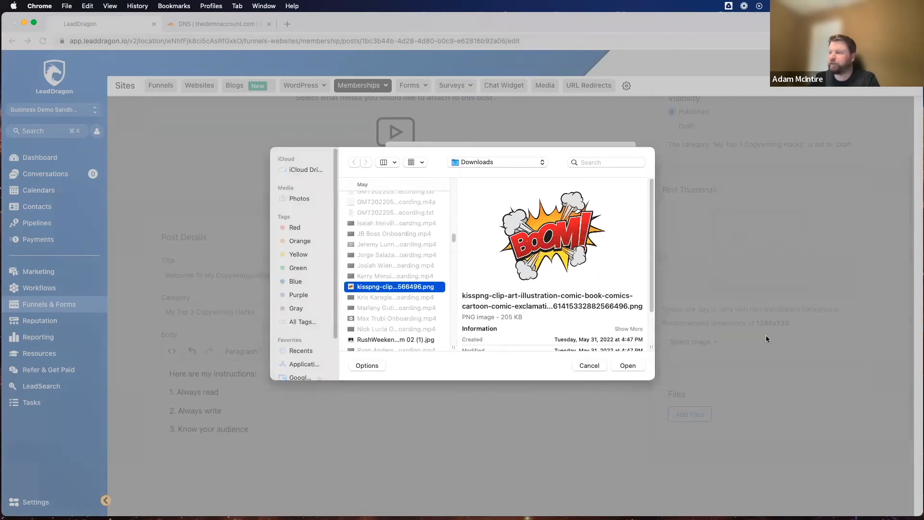
{"action": "left_click", "coordinate": [532, 393]}
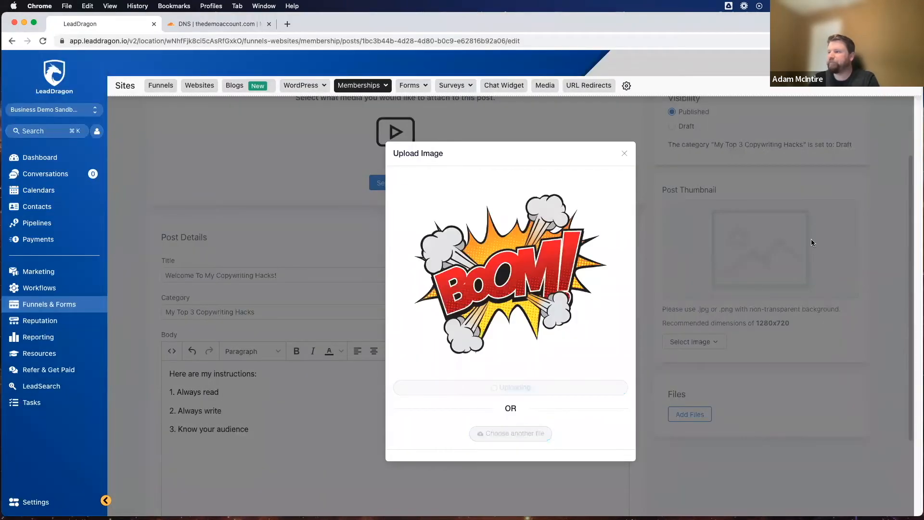
Step: Check the post's thumbnail and Files section, and save the post
{"action": "scroll", "coordinate": [608, 406], "scroll_direction": "down", "scroll_amount": 3}
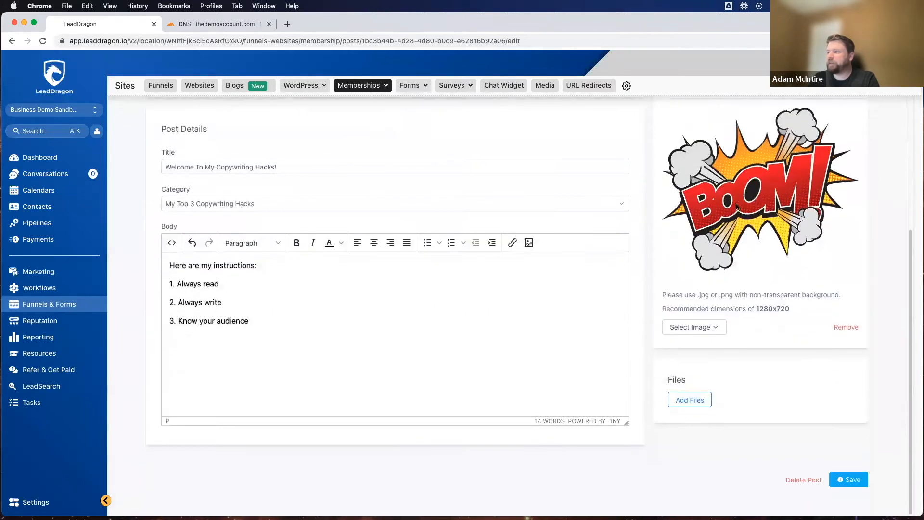
{"action": "scroll", "coordinate": [530, 265], "scroll_direction": "up", "scroll_amount": 5}
{"action": "scroll", "coordinate": [465, 307], "scroll_direction": "down", "scroll_amount": 4}
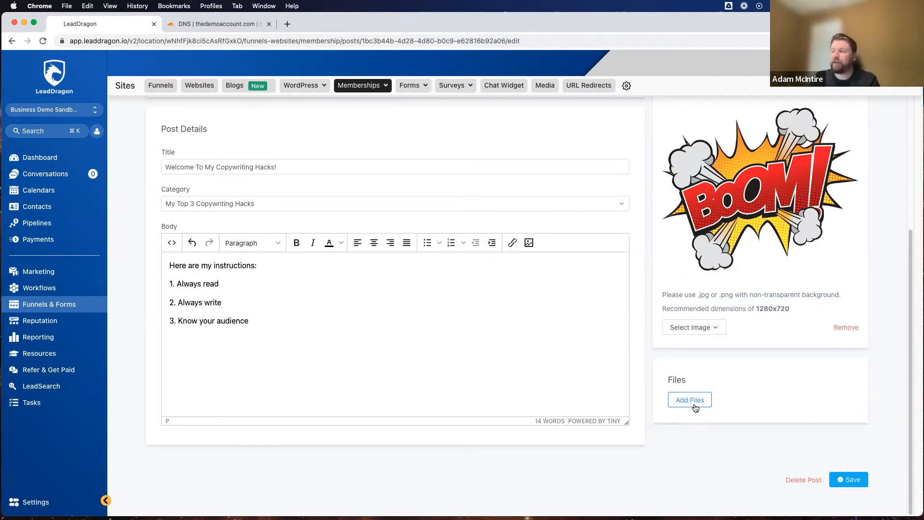
{"action": "scroll", "coordinate": [475, 345], "scroll_direction": "up", "scroll_amount": 5}
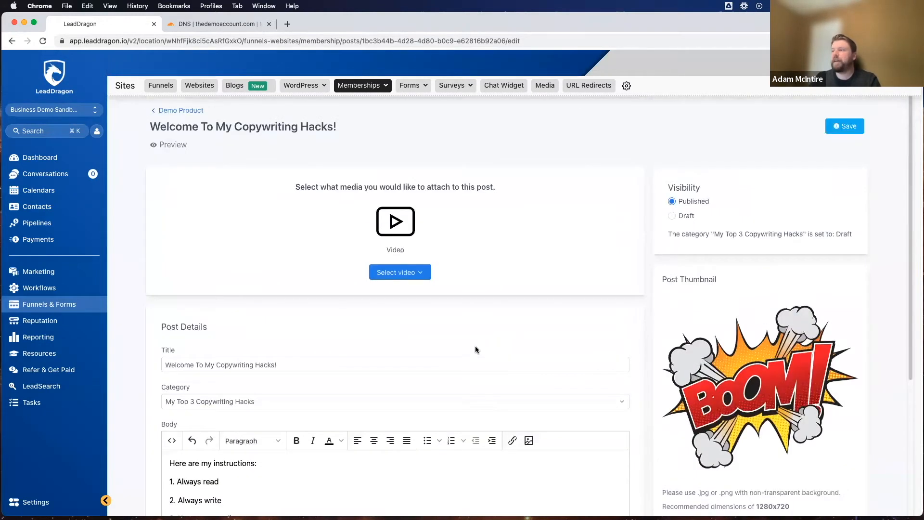
{"action": "scroll", "coordinate": [654, 441], "scroll_direction": "down", "scroll_amount": 5}
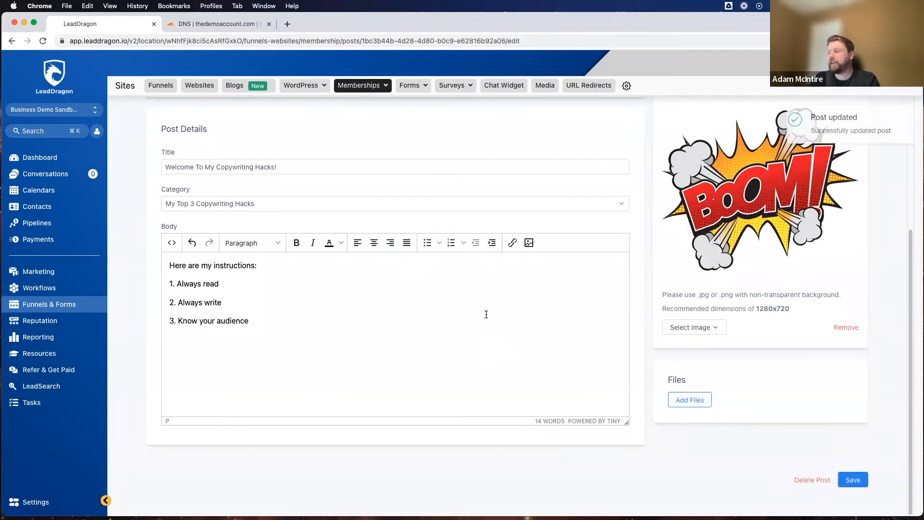
Step: Preview the post as a member sees it, examine its lesson list and instructions text, and close the preview
{"action": "scroll", "coordinate": [486, 313], "scroll_direction": "up", "scroll_amount": 5}
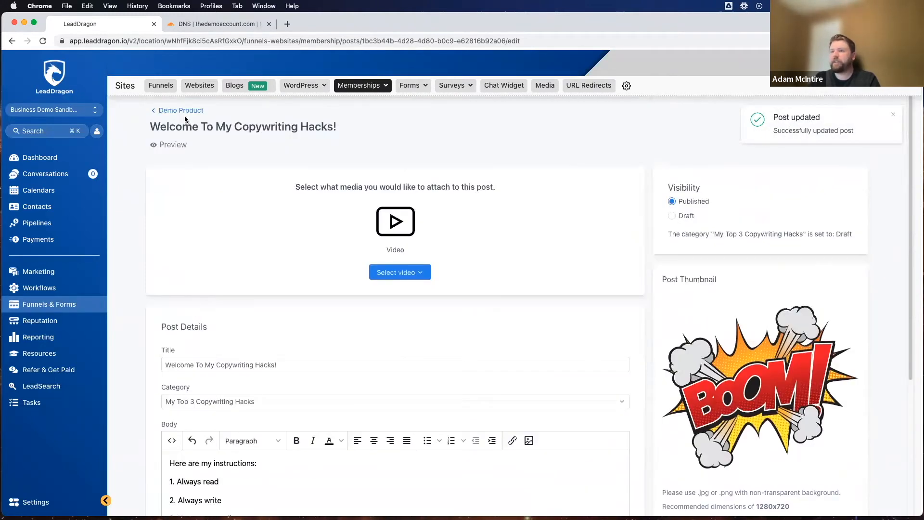
{"action": "left_click", "coordinate": [173, 144]}
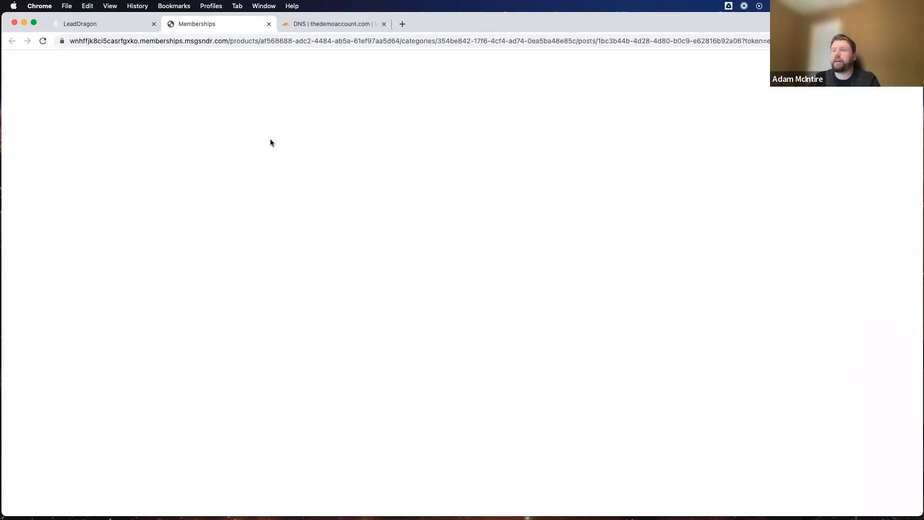
{"action": "scroll", "coordinate": [603, 191], "scroll_direction": "down", "scroll_amount": 1}
{"action": "scroll", "coordinate": [611, 195], "scroll_direction": "up", "scroll_amount": 1}
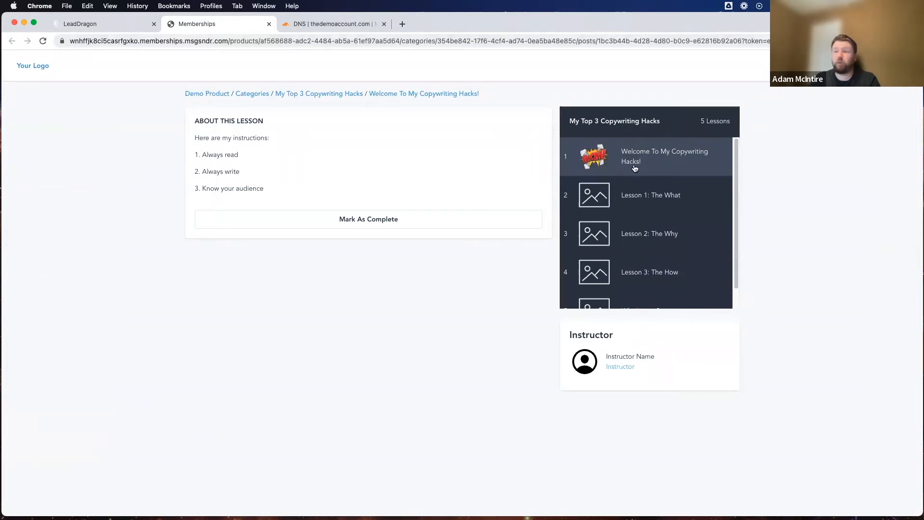
{"action": "scroll", "coordinate": [622, 301], "scroll_direction": "down", "scroll_amount": 1}
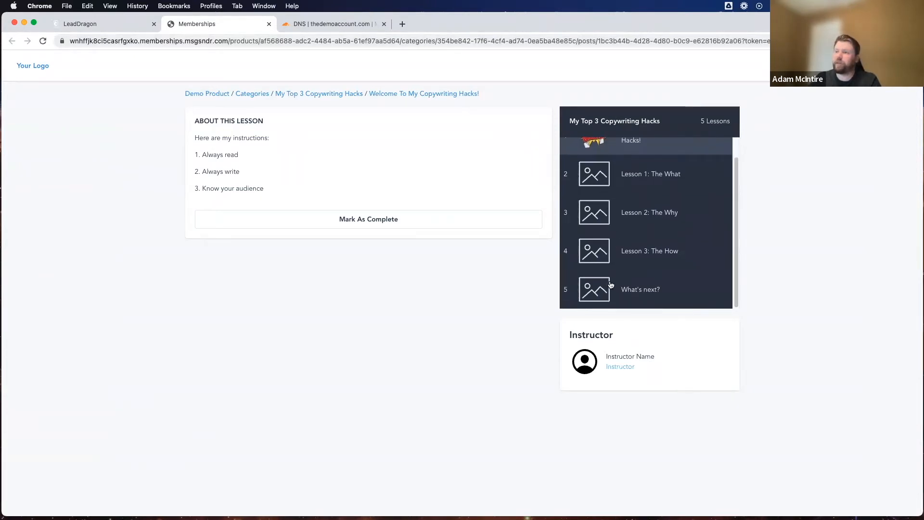
{"action": "scroll", "coordinate": [602, 197], "scroll_direction": "up", "scroll_amount": 1}
{"action": "left_click_drag", "start_coordinate": [191, 118], "coordinate": [291, 201]}
{"action": "left_click", "coordinate": [295, 114]}
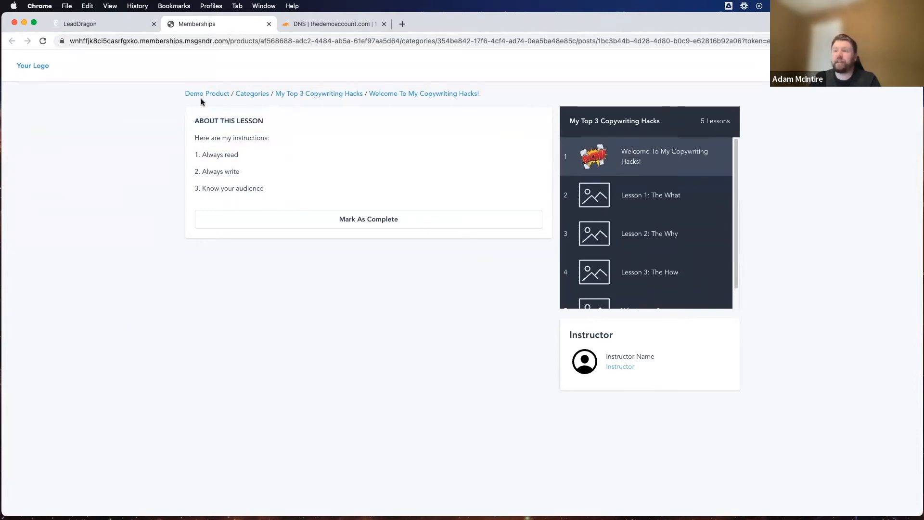
{"action": "left_click", "coordinate": [270, 25]}
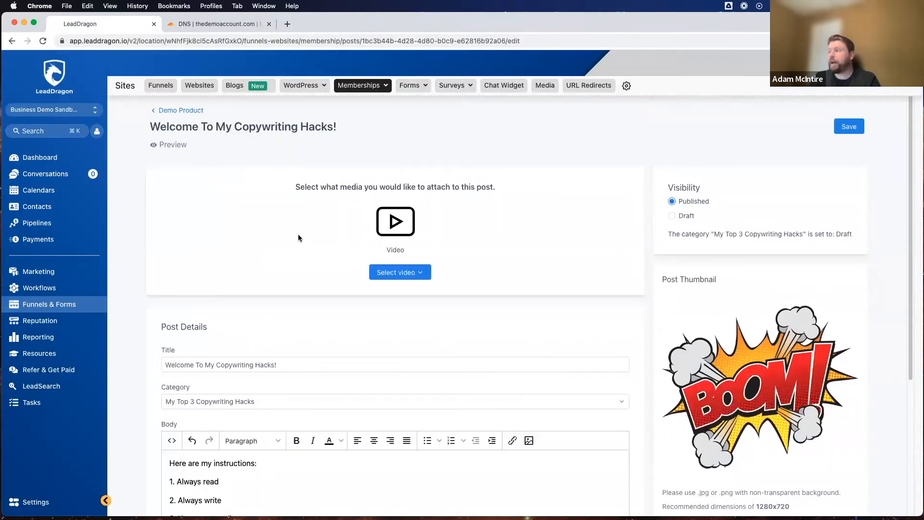
Step: Set the welcome post's visibility to Draft, save the post and return to the Demo Product outline
{"action": "left_click", "coordinate": [674, 217]}
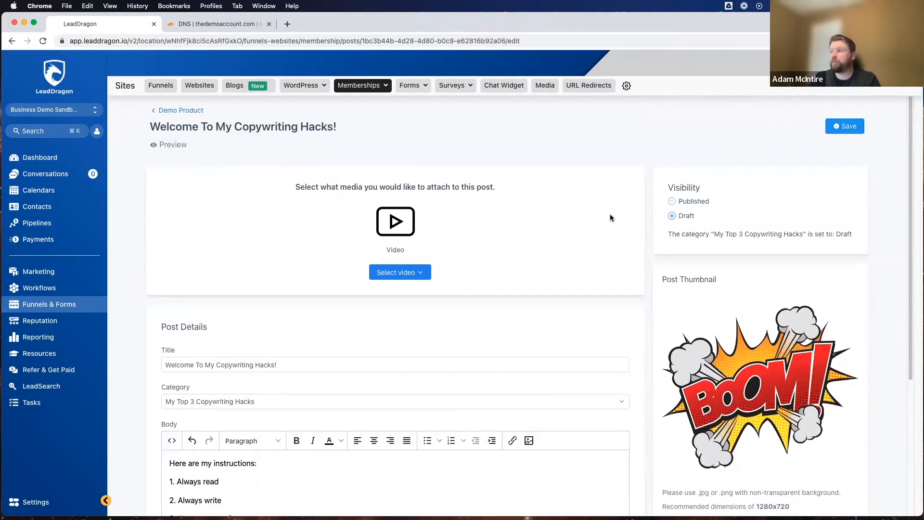
{"action": "left_click", "coordinate": [849, 127]}
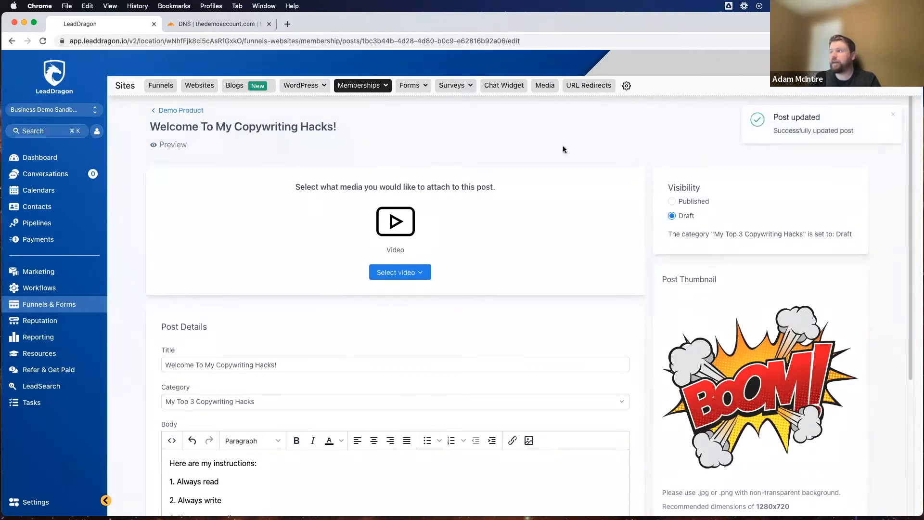
{"action": "left_click", "coordinate": [191, 111]}
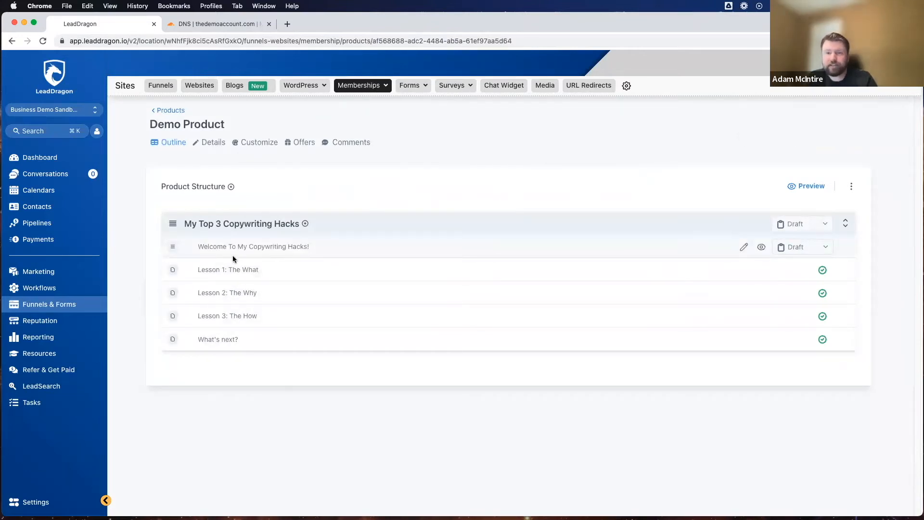
Step: Open the Lesson 1 post from the outline and change its title to "Lesson 1: Find The Painpoint"
{"action": "left_click", "coordinate": [227, 272]}
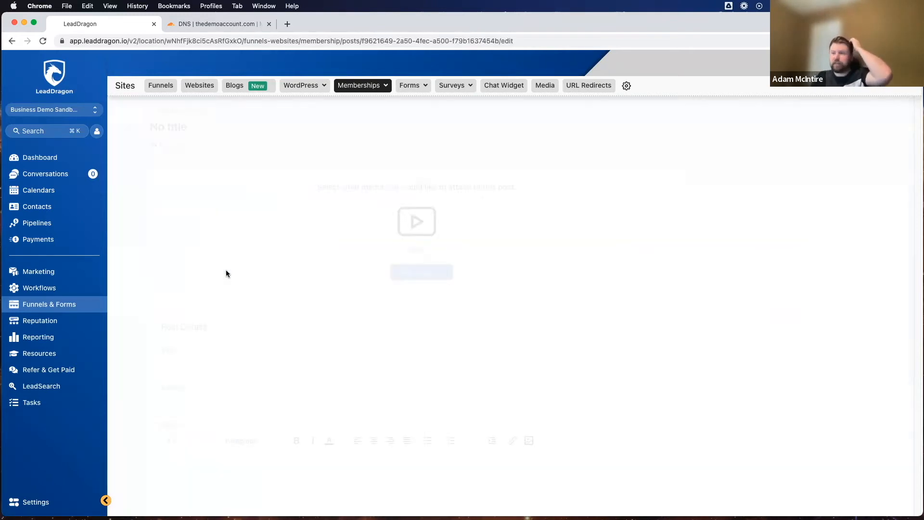
{"action": "left_click_drag", "start_coordinate": [253, 365], "coordinate": [193, 363]}
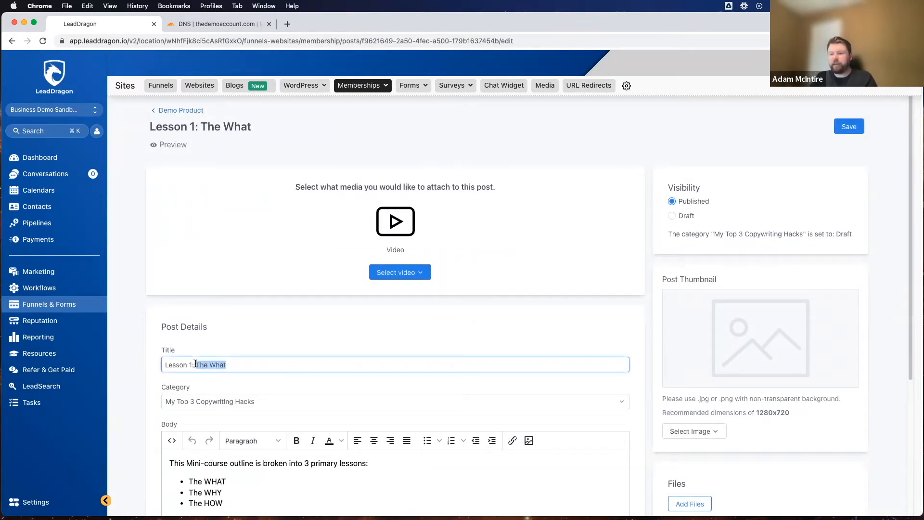
{"action": "type", "text": "Find "}
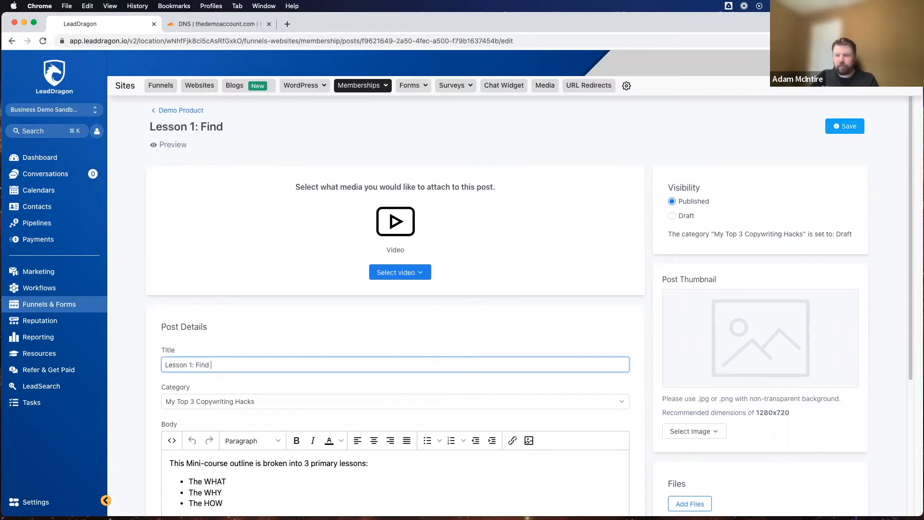
{"action": "type", "text": "The Painpoint"}
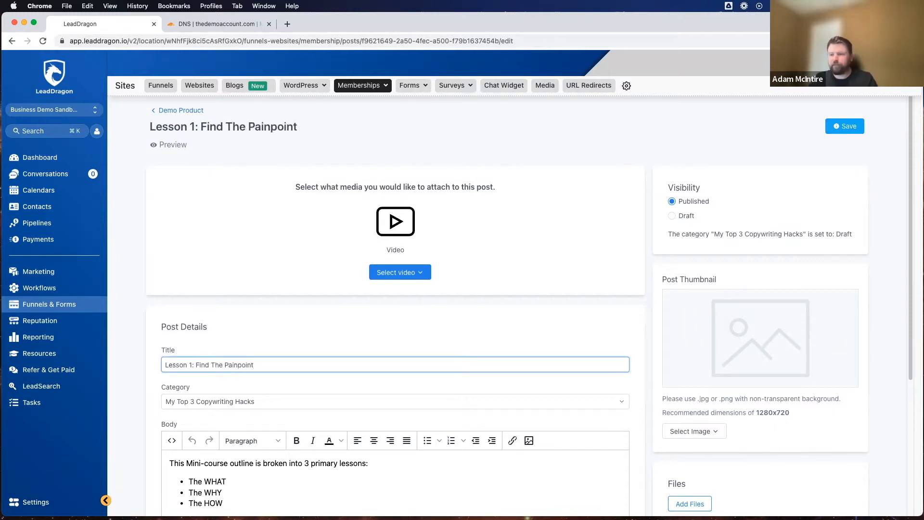
Step: Review the Lesson 1 body text and set the post's visibility to Draft
{"action": "scroll", "coordinate": [221, 345], "scroll_direction": "down", "scroll_amount": 5}
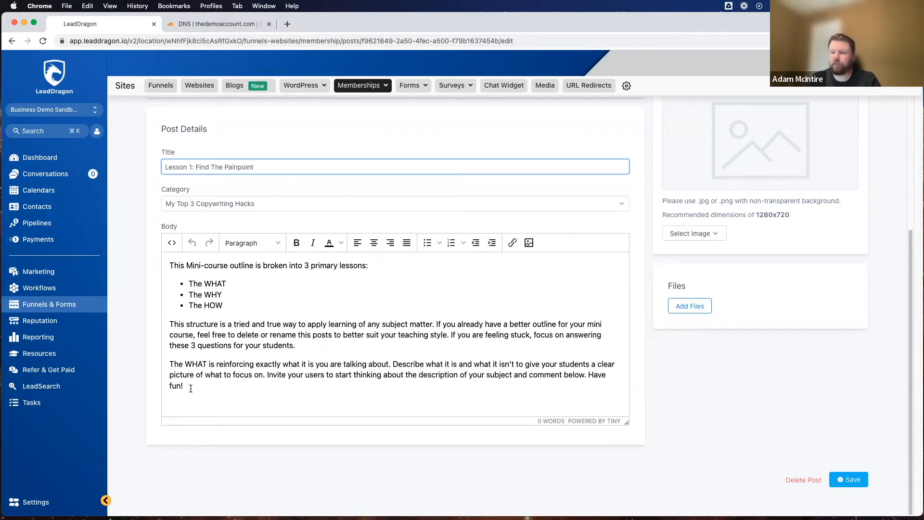
{"action": "left_click_drag", "start_coordinate": [192, 390], "coordinate": [174, 254]}
{"action": "left_click", "coordinate": [227, 391]}
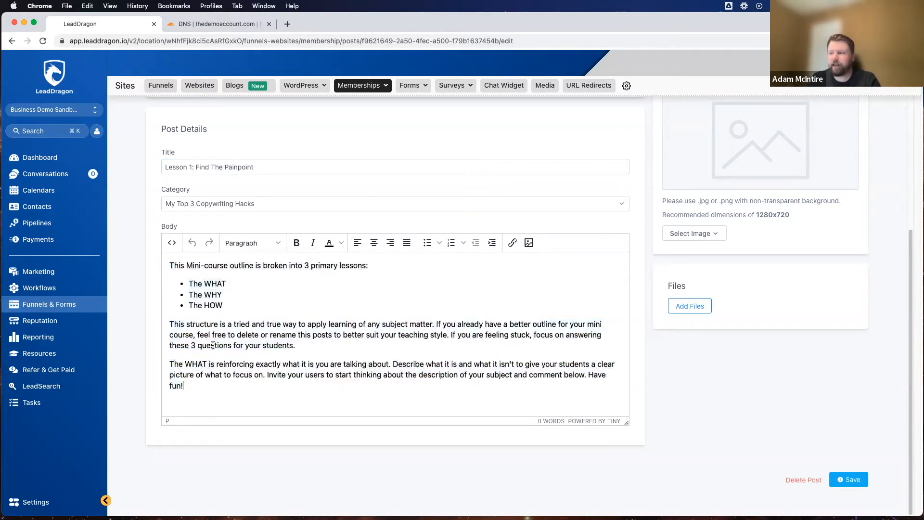
{"action": "scroll", "coordinate": [579, 231], "scroll_direction": "up", "scroll_amount": 5}
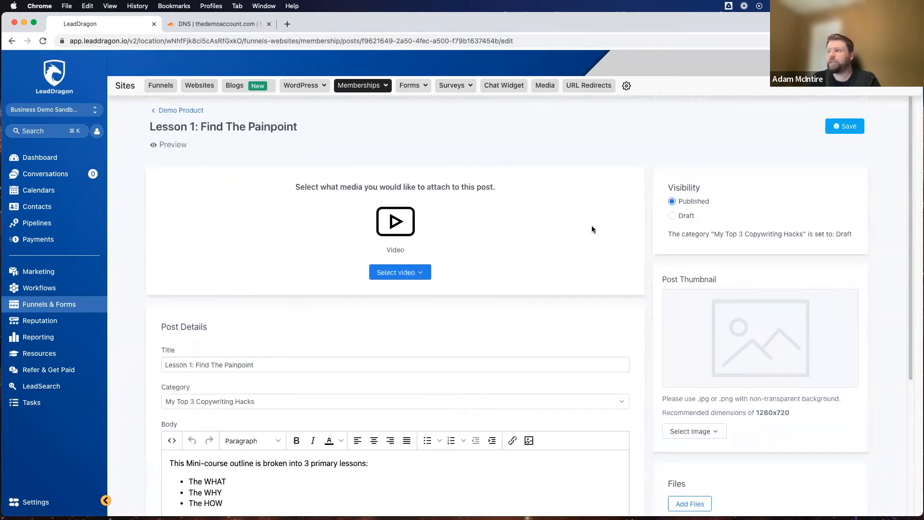
{"action": "left_click", "coordinate": [673, 217]}
Step: Upload "Dog #2.jpeg" from the Downloads folder as the Lesson 1 post thumbnail
{"action": "scroll", "coordinate": [469, 239], "scroll_direction": "down", "scroll_amount": 5}
{"action": "scroll", "coordinate": [578, 289], "scroll_direction": "up", "scroll_amount": 2}
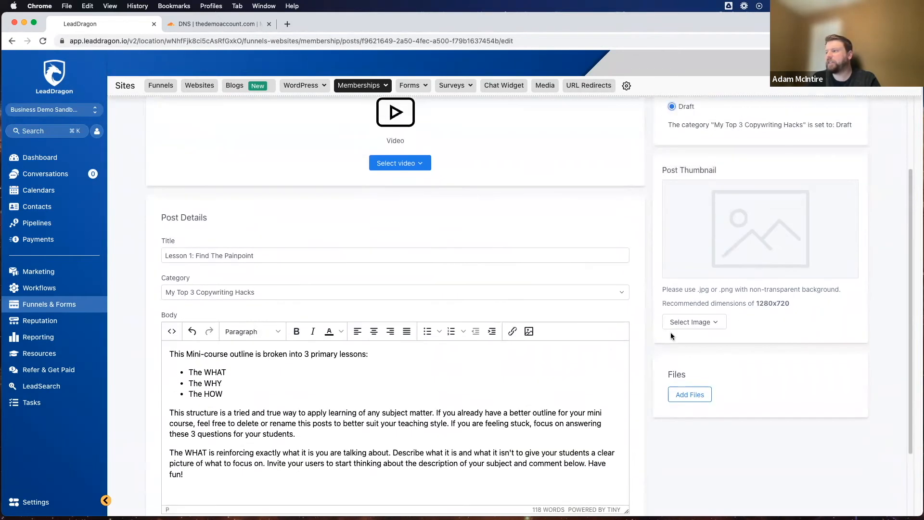
{"action": "left_click", "coordinate": [689, 322]}
{"action": "left_click", "coordinate": [677, 341]}
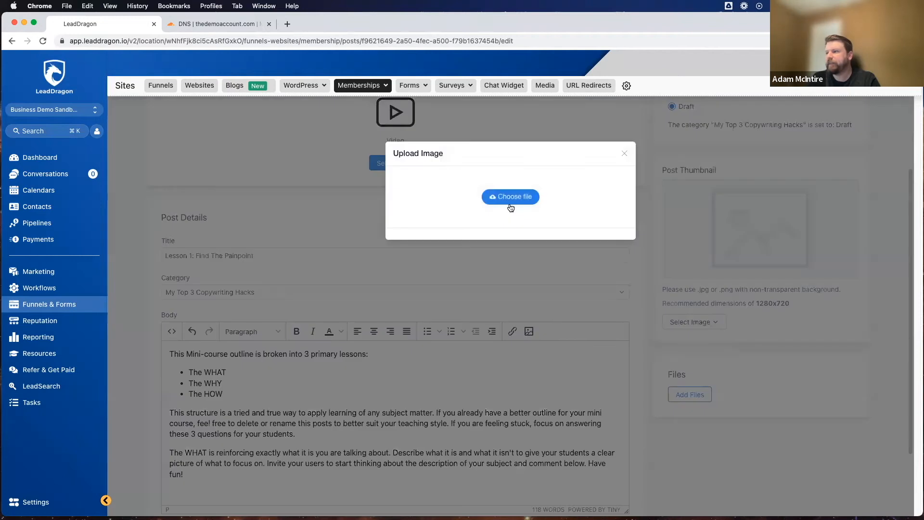
{"action": "left_click", "coordinate": [510, 197]}
{"action": "scroll", "coordinate": [403, 295], "scroll_direction": "down", "scroll_amount": 5}
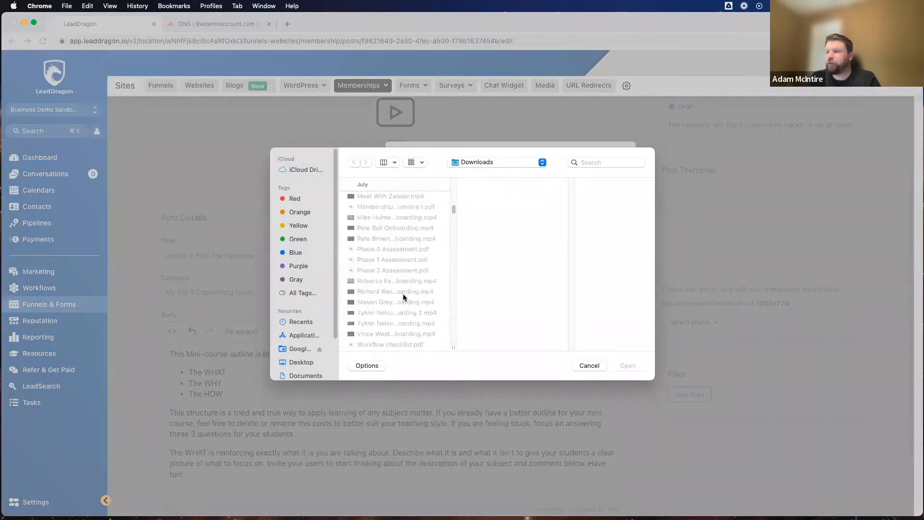
{"action": "scroll", "coordinate": [403, 297], "scroll_direction": "down", "scroll_amount": 10}
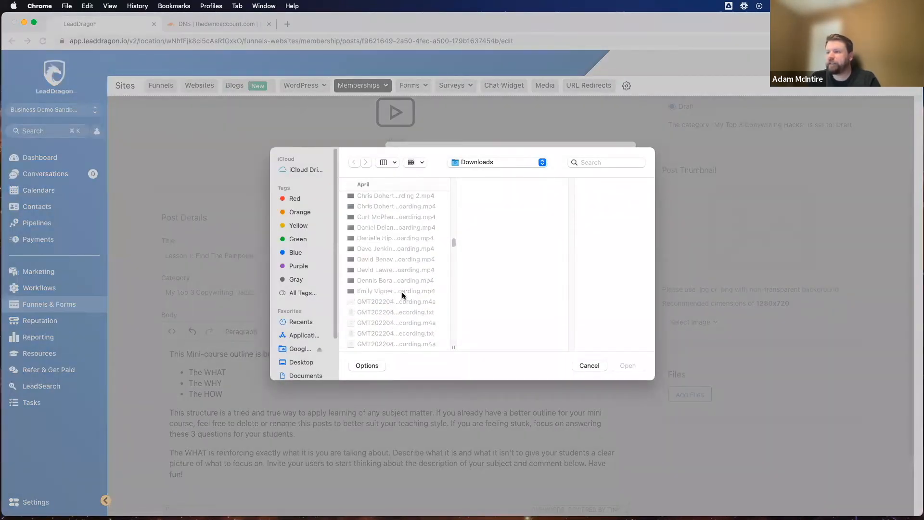
{"action": "scroll", "coordinate": [403, 296], "scroll_direction": "down", "scroll_amount": 5}
{"action": "scroll", "coordinate": [403, 295], "scroll_direction": "up", "scroll_amount": 5}
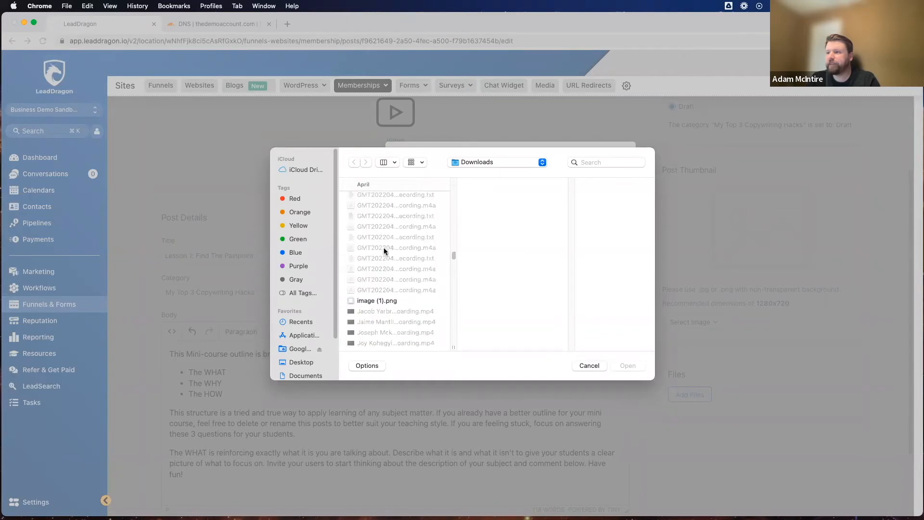
{"action": "scroll", "coordinate": [386, 267], "scroll_direction": "down", "scroll_amount": 10}
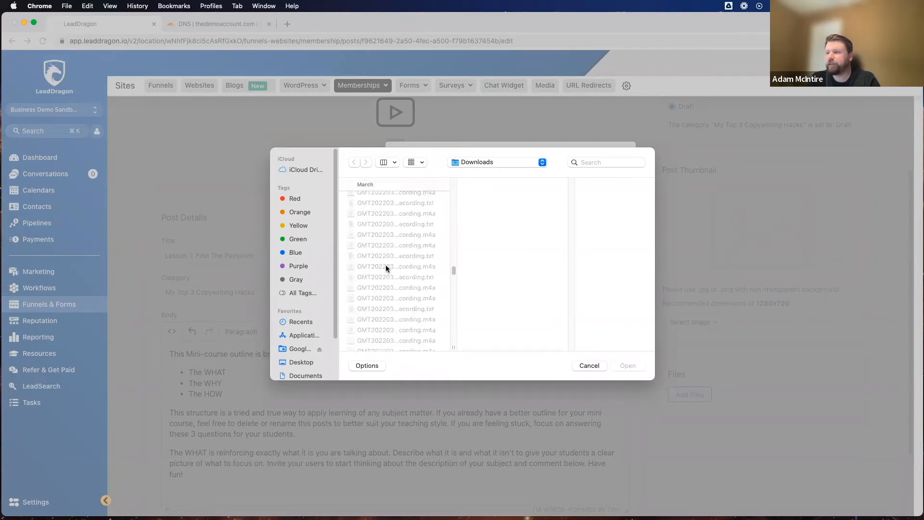
{"action": "scroll", "coordinate": [386, 268], "scroll_direction": "down", "scroll_amount": 3}
{"action": "scroll", "coordinate": [386, 268], "scroll_direction": "down", "scroll_amount": 10}
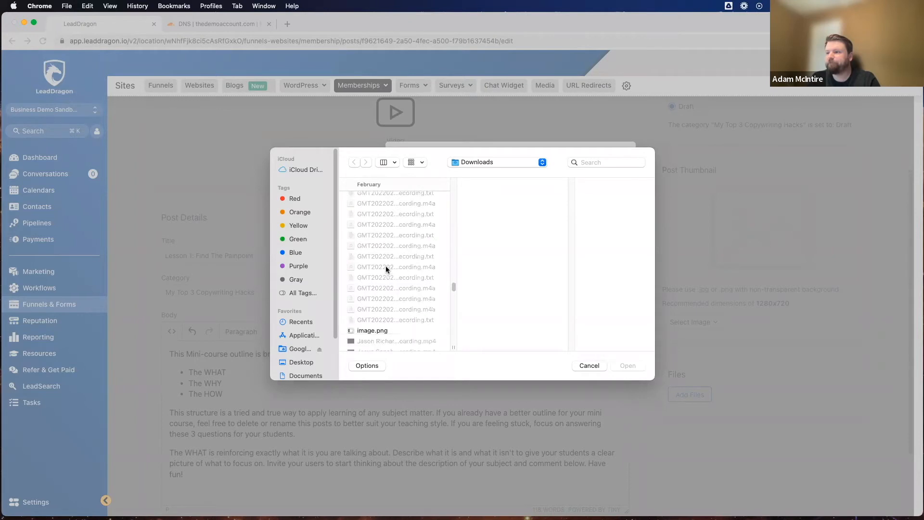
{"action": "scroll", "coordinate": [385, 268], "scroll_direction": "down", "scroll_amount": 8}
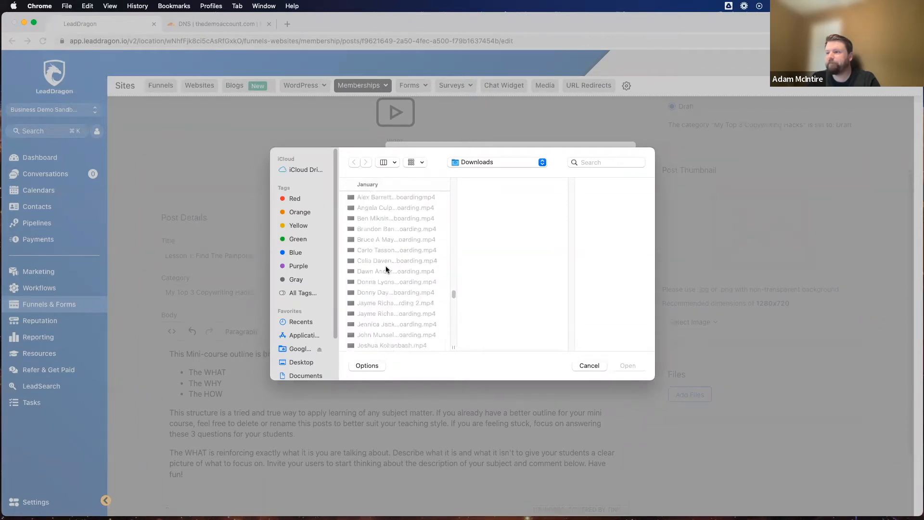
{"action": "scroll", "coordinate": [386, 270], "scroll_direction": "down", "scroll_amount": 5}
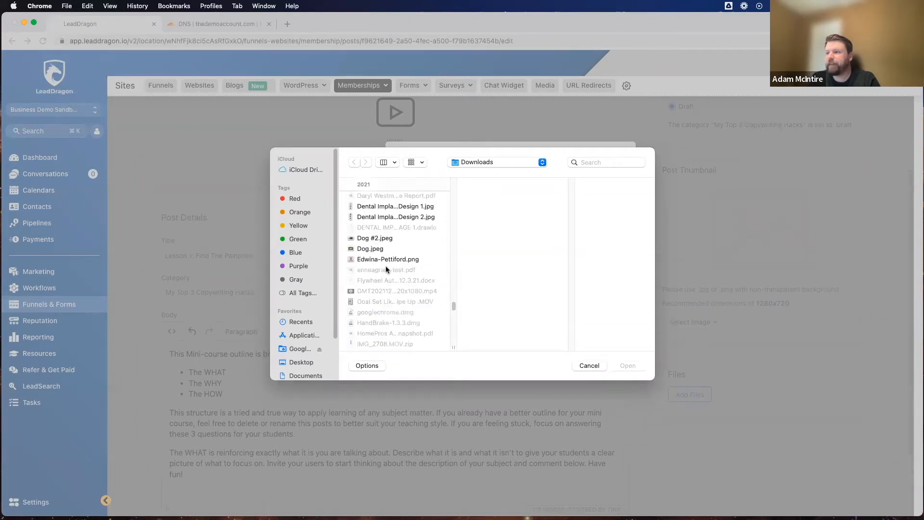
{"action": "scroll", "coordinate": [386, 268], "scroll_direction": "down", "scroll_amount": 1}
{"action": "scroll", "coordinate": [385, 268], "scroll_direction": "down", "scroll_amount": 15}
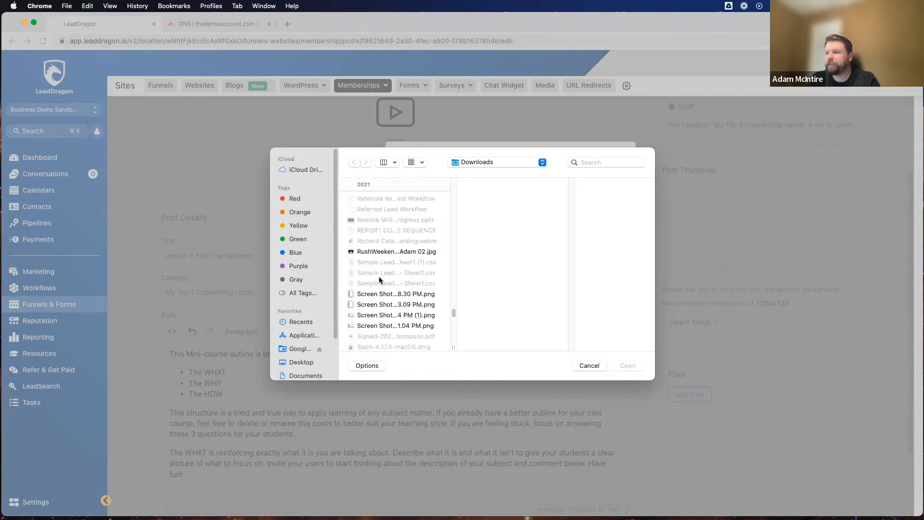
{"action": "scroll", "coordinate": [376, 289], "scroll_direction": "up", "scroll_amount": 5}
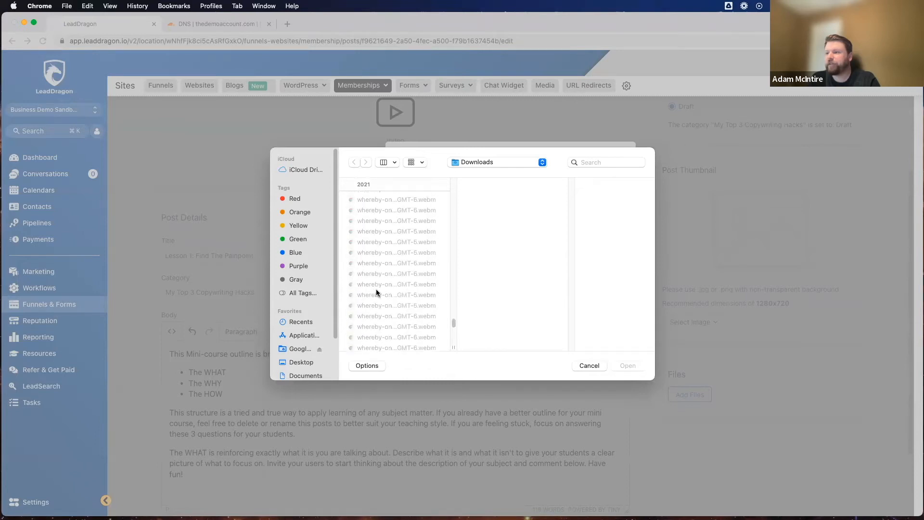
{"action": "scroll", "coordinate": [377, 289], "scroll_direction": "down", "scroll_amount": 10}
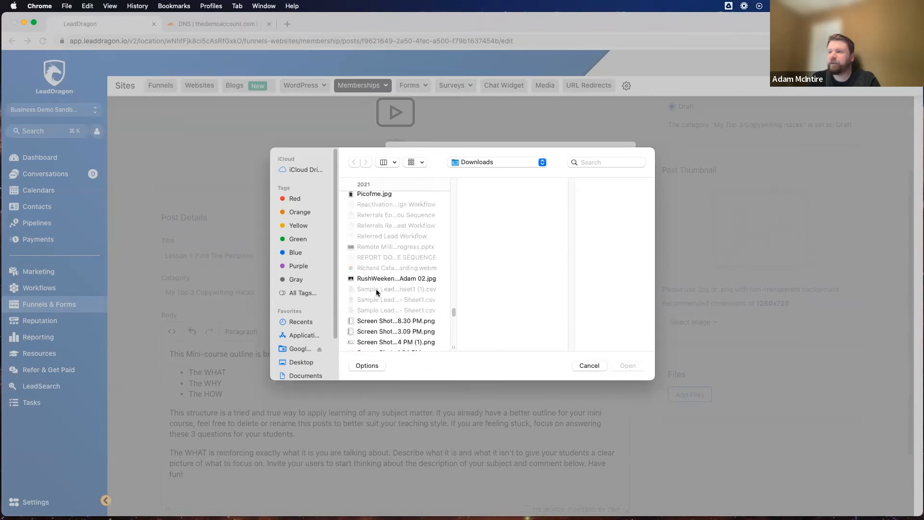
{"action": "scroll", "coordinate": [377, 292], "scroll_direction": "down", "scroll_amount": 10}
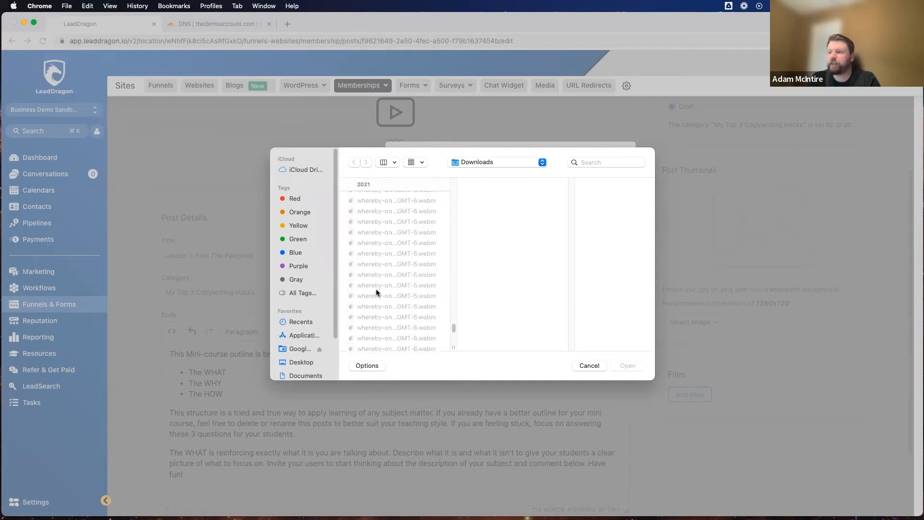
{"action": "scroll", "coordinate": [376, 291], "scroll_direction": "up", "scroll_amount": 15}
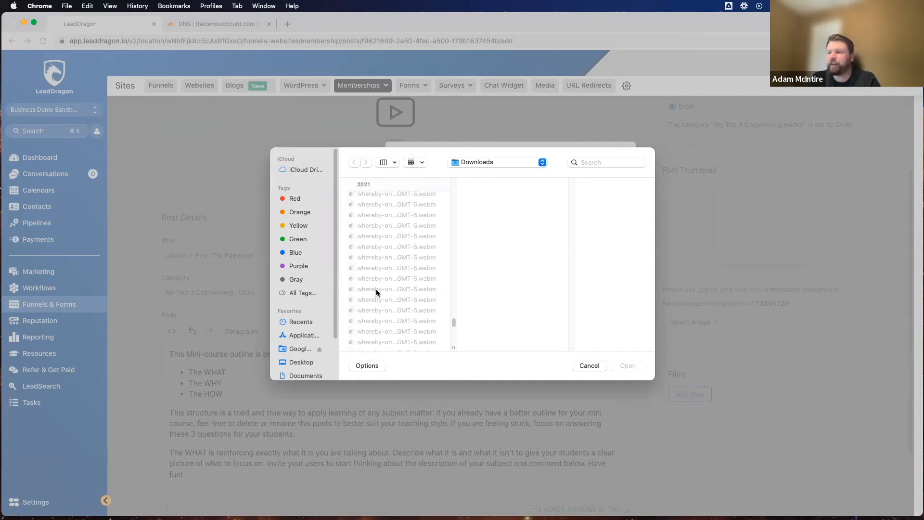
{"action": "scroll", "coordinate": [377, 293], "scroll_direction": "up", "scroll_amount": 10}
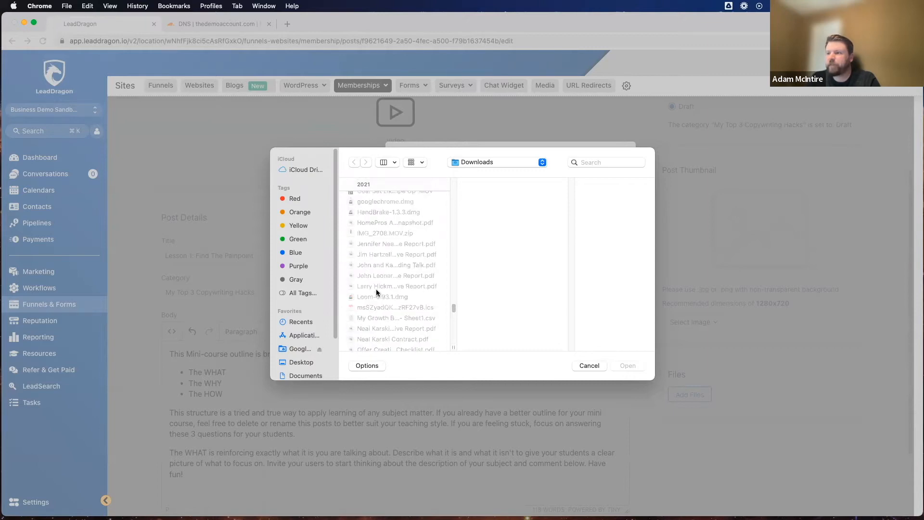
{"action": "left_click", "coordinate": [378, 238]}
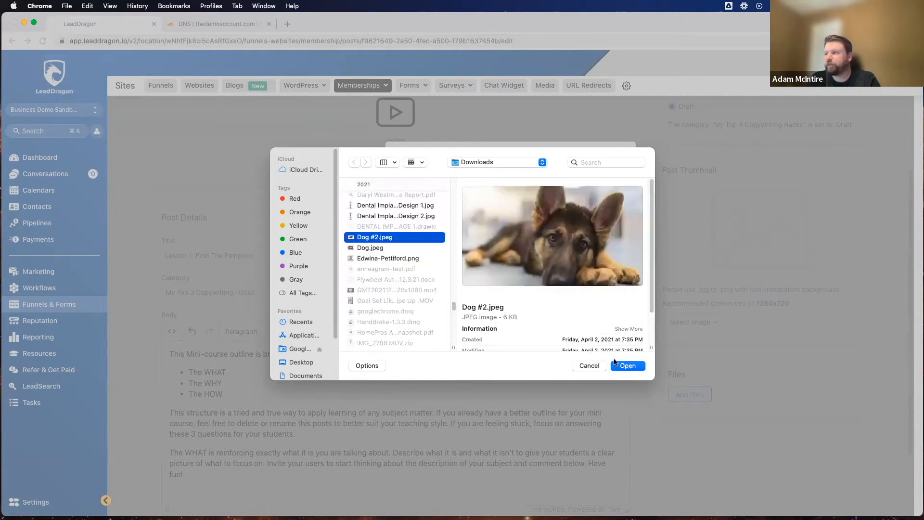
{"action": "left_click", "coordinate": [630, 366]}
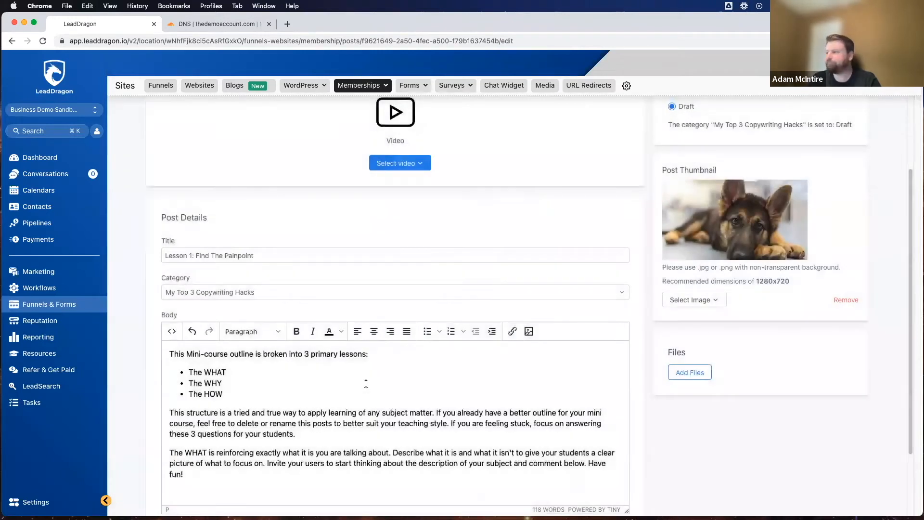
Step: Save the Lesson 1 post and return to the Demo Product outline
{"action": "scroll", "coordinate": [636, 260], "scroll_direction": "up", "scroll_amount": 3}
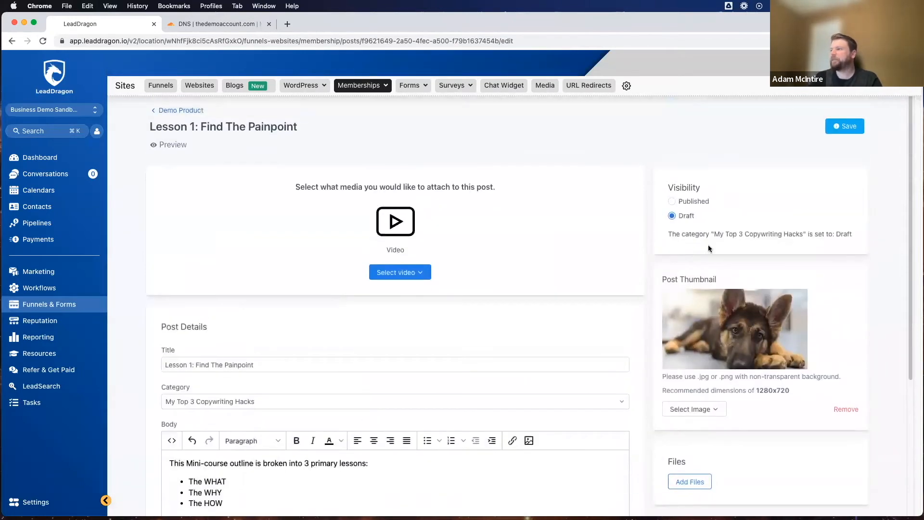
{"action": "scroll", "coordinate": [611, 298], "scroll_direction": "down", "scroll_amount": 4}
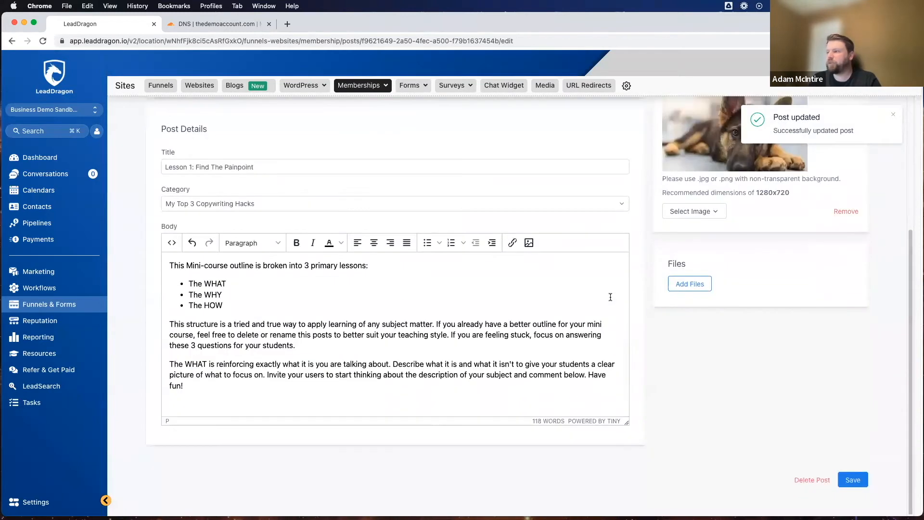
{"action": "scroll", "coordinate": [476, 281], "scroll_direction": "up", "scroll_amount": 5}
{"action": "left_click", "coordinate": [194, 110]}
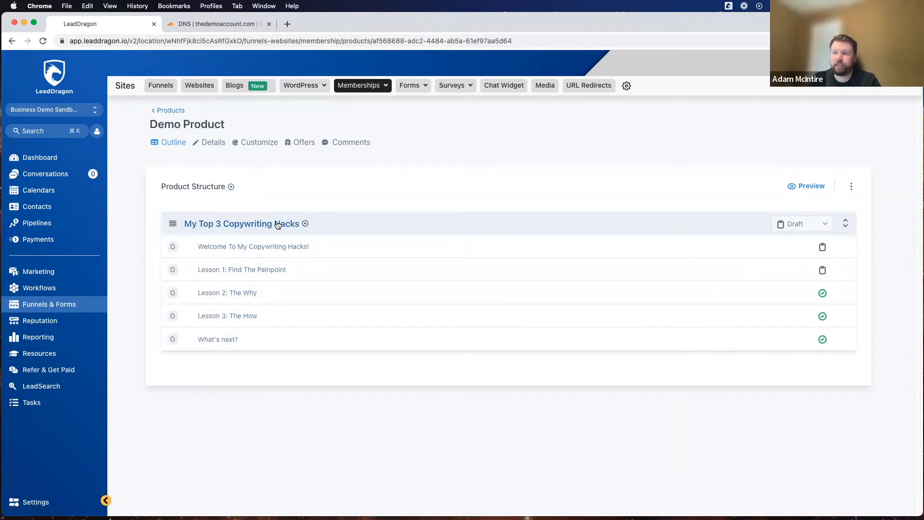
Step: Add an assessment titled "Copywriting Test" to the My Top 3 Copywriting Hacks category and open it for editing
{"action": "left_click", "coordinate": [306, 225]}
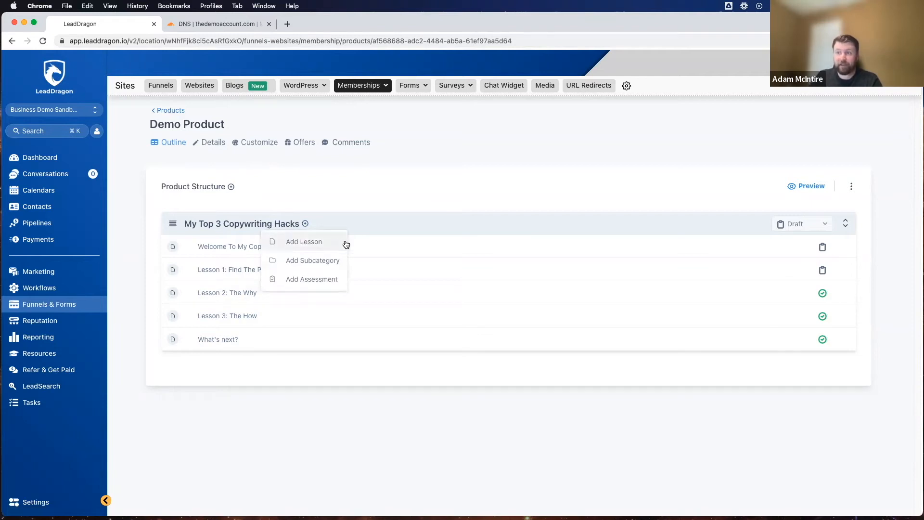
{"action": "left_click", "coordinate": [306, 281]}
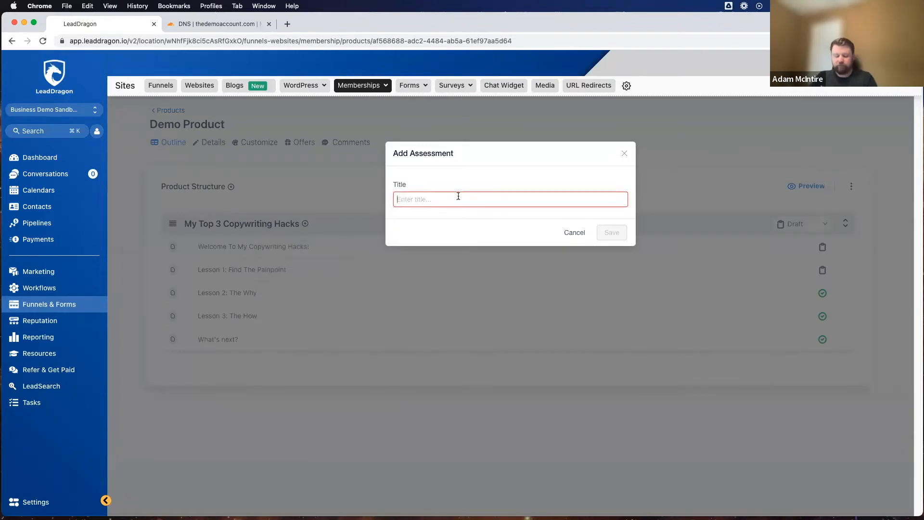
{"action": "type", "text": "Copywriting Test"}
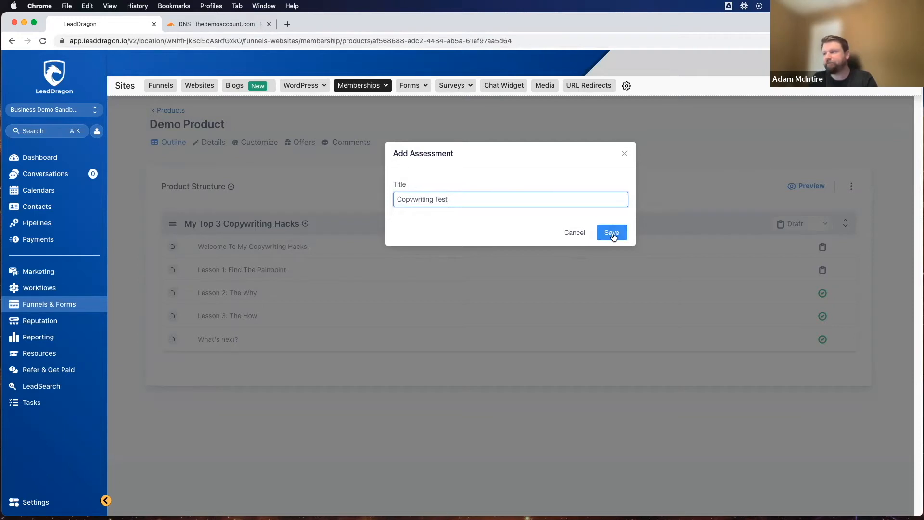
{"action": "left_click", "coordinate": [612, 233]}
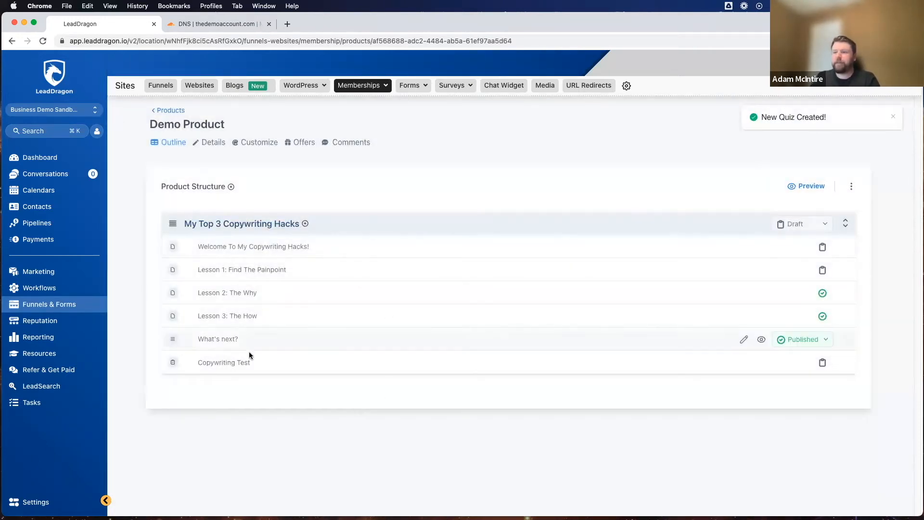
{"action": "left_click", "coordinate": [225, 364]}
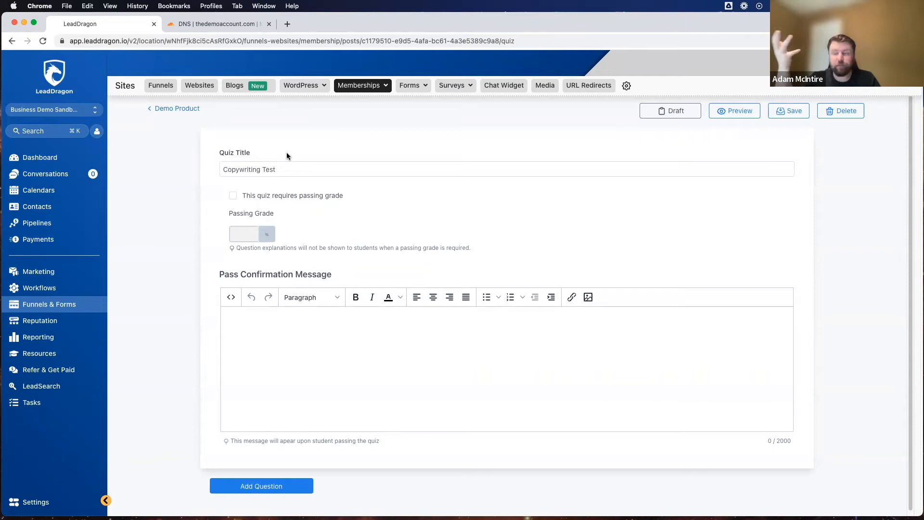
Step: Make the Copywriting Test quiz require a passing grade and set that grade to 60%
{"action": "left_click", "coordinate": [283, 173]}
{"action": "scroll", "coordinate": [279, 181], "scroll_direction": "down", "scroll_amount": 1}
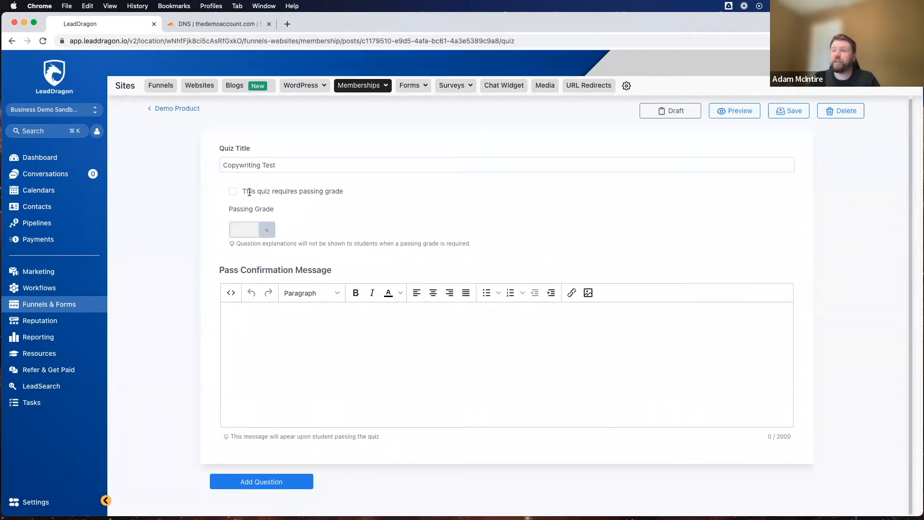
{"action": "left_click_drag", "start_coordinate": [244, 190], "coordinate": [334, 192]}
{"action": "left_click", "coordinate": [354, 191]}
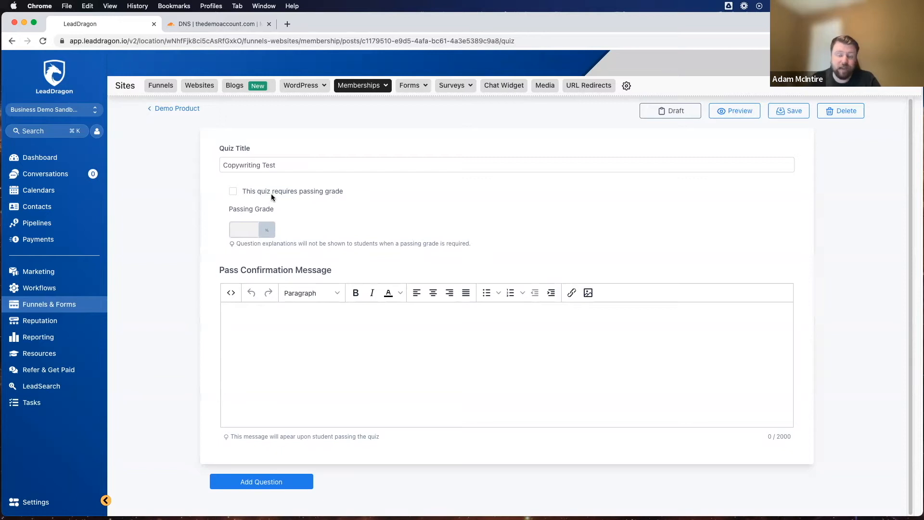
{"action": "left_click", "coordinate": [238, 193]}
{"action": "scroll", "coordinate": [210, 206], "scroll_direction": "down", "scroll_amount": 1}
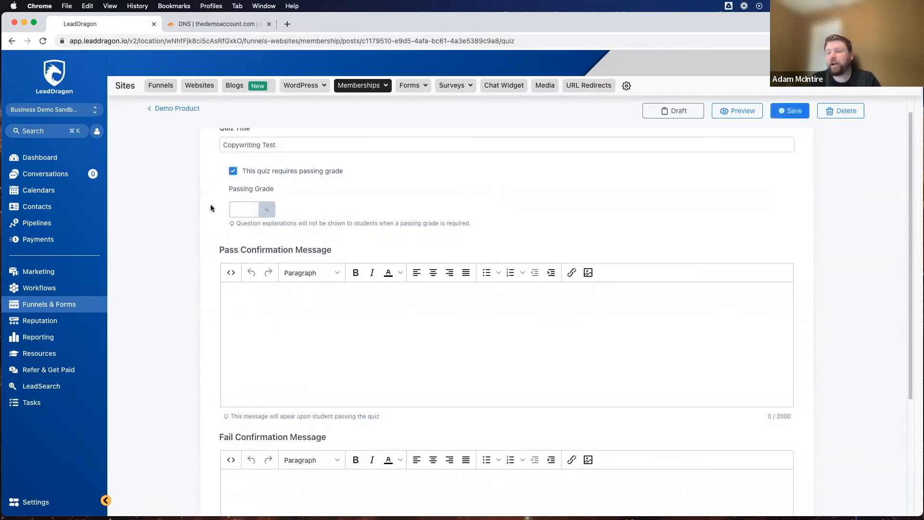
{"action": "scroll", "coordinate": [212, 205], "scroll_direction": "down", "scroll_amount": 1}
{"action": "left_click", "coordinate": [251, 193]}
{"action": "left_click", "coordinate": [253, 192]}
{"action": "double_click", "coordinate": [240, 198]}
{"action": "type", "text": "60"}
{"action": "scroll", "coordinate": [295, 171], "scroll_direction": "down", "scroll_amount": 5}
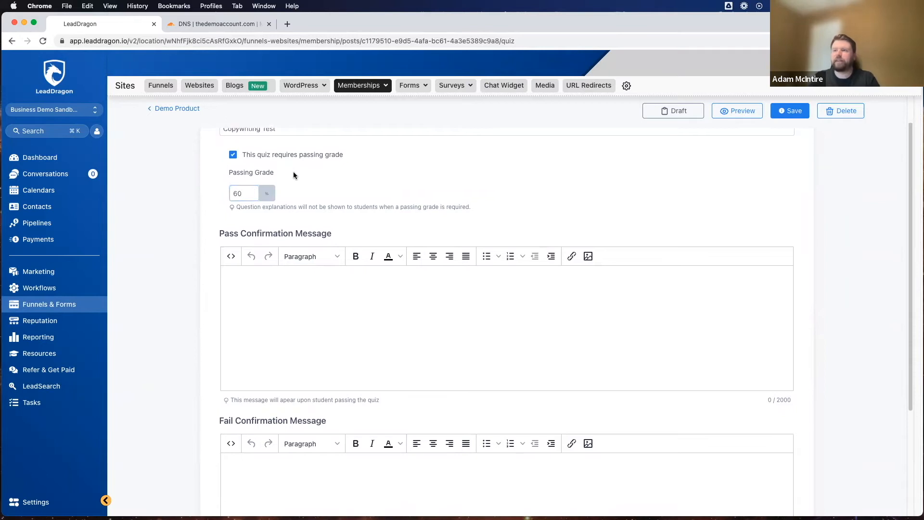
{"action": "scroll", "coordinate": [297, 172], "scroll_direction": "up", "scroll_amount": 5}
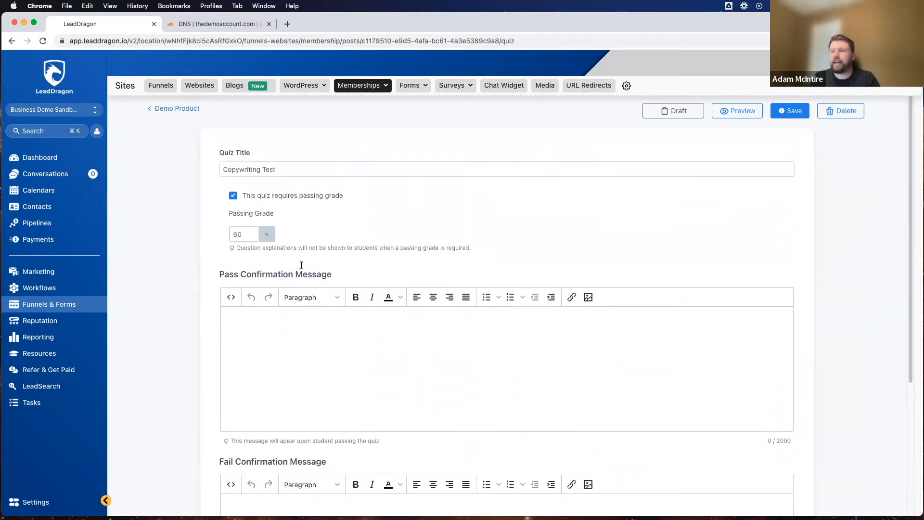
Step: Enter "Hooray!" as the pass confirmation message and "Bummer! Try again" as the fail confirmation message
{"action": "scroll", "coordinate": [274, 255], "scroll_direction": "down", "scroll_amount": 3}
{"action": "left_click", "coordinate": [287, 277]}
{"action": "type", "text": "Hooray!"}
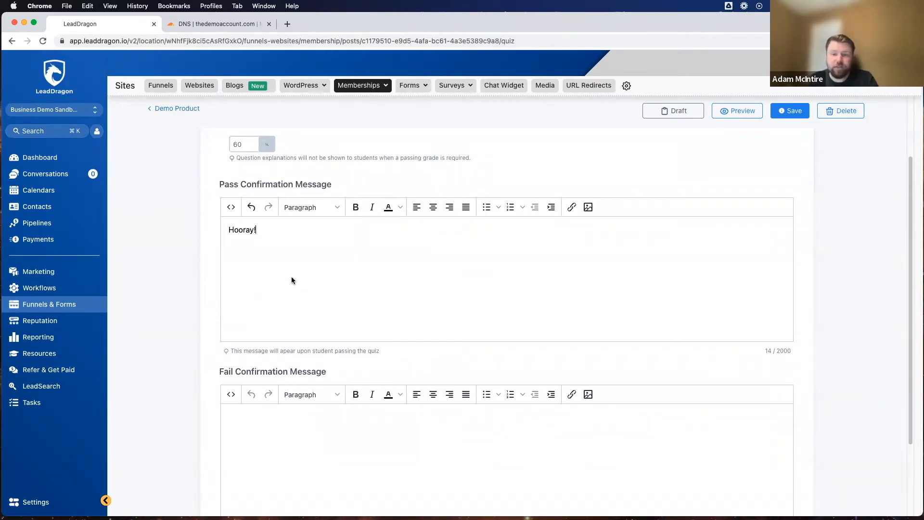
{"action": "scroll", "coordinate": [291, 276], "scroll_direction": "down", "scroll_amount": 4}
{"action": "left_click", "coordinate": [281, 348]}
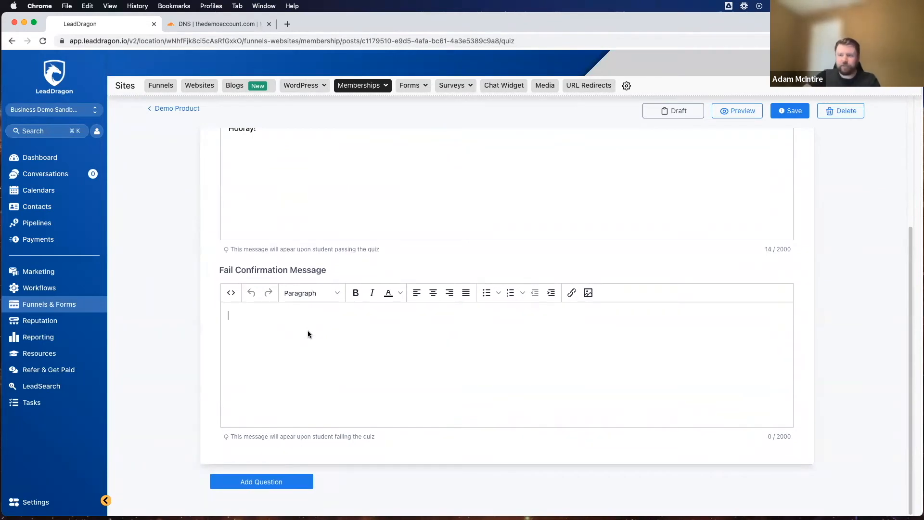
{"action": "type", "text": "Bu"}
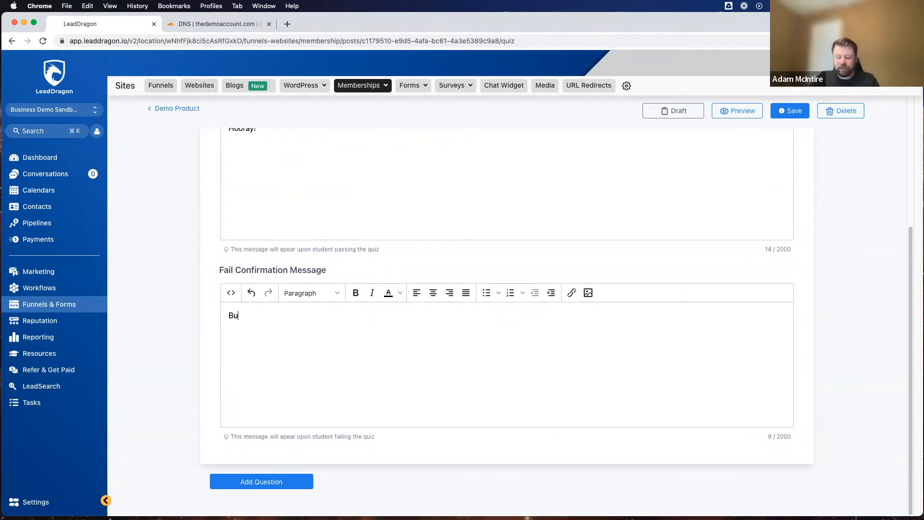
{"action": "type", "text": "mmer! Try again"}
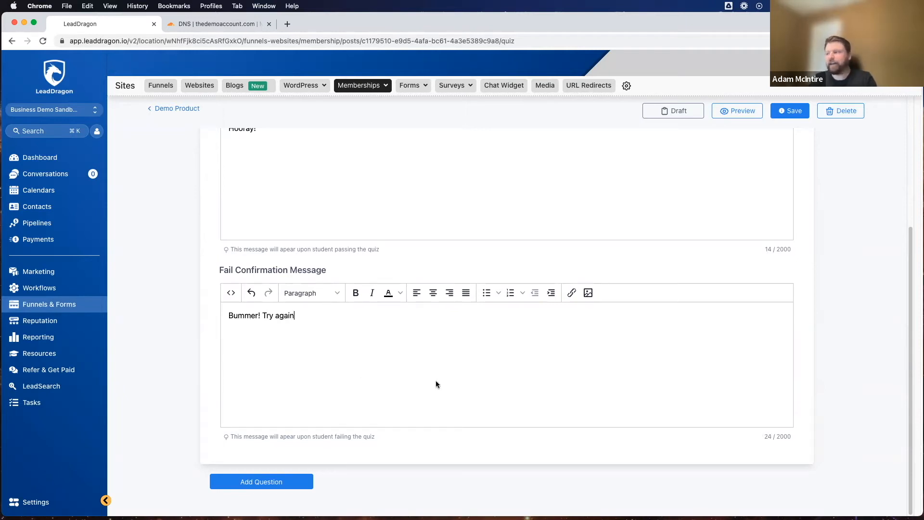
Step: Add a first question to the Copywriting Test quiz and expand it for editing
{"action": "scroll", "coordinate": [430, 341], "scroll_direction": "up", "scroll_amount": 4}
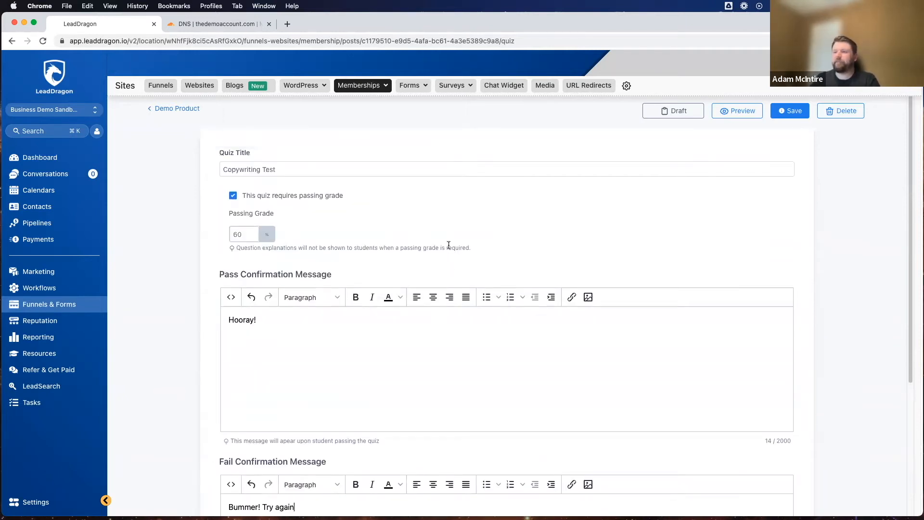
{"action": "scroll", "coordinate": [449, 245], "scroll_direction": "down", "scroll_amount": 4}
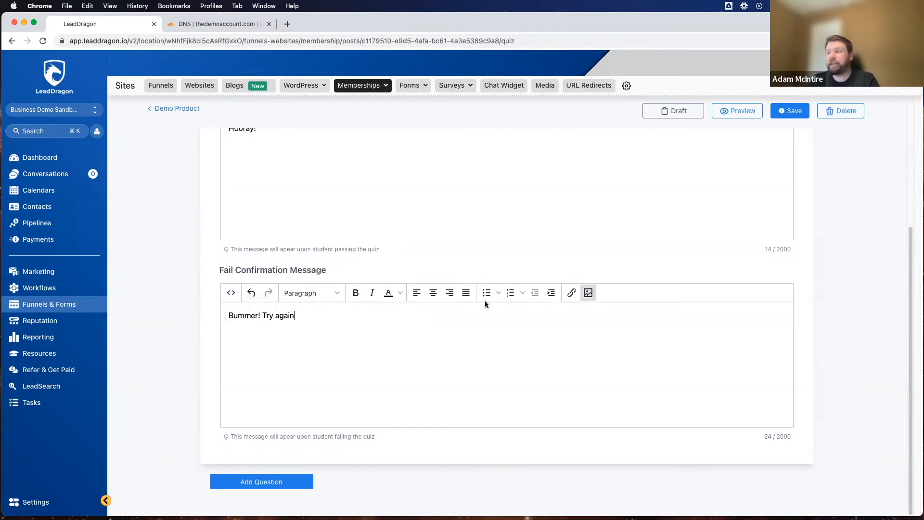
{"action": "scroll", "coordinate": [302, 304], "scroll_direction": "up", "scroll_amount": 5}
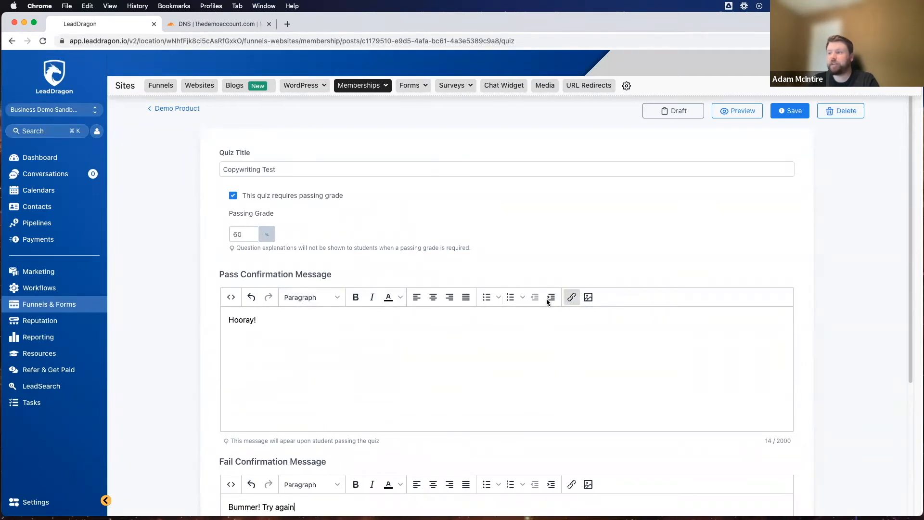
{"action": "scroll", "coordinate": [382, 380], "scroll_direction": "down", "scroll_amount": 4}
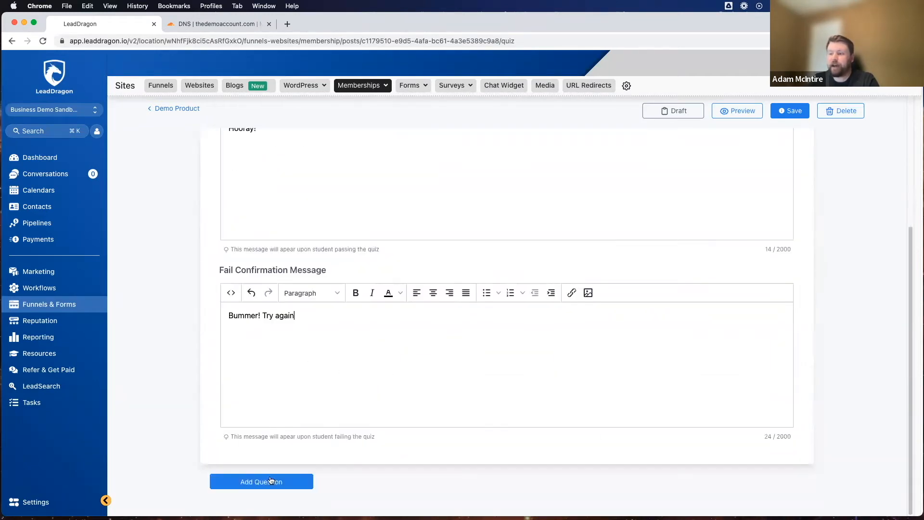
{"action": "left_click", "coordinate": [251, 483]}
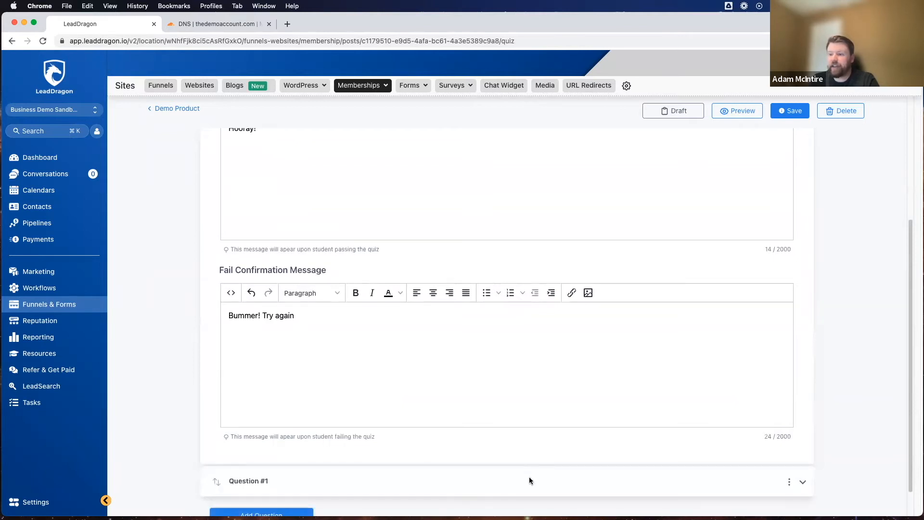
{"action": "scroll", "coordinate": [462, 447], "scroll_direction": "down", "scroll_amount": 1}
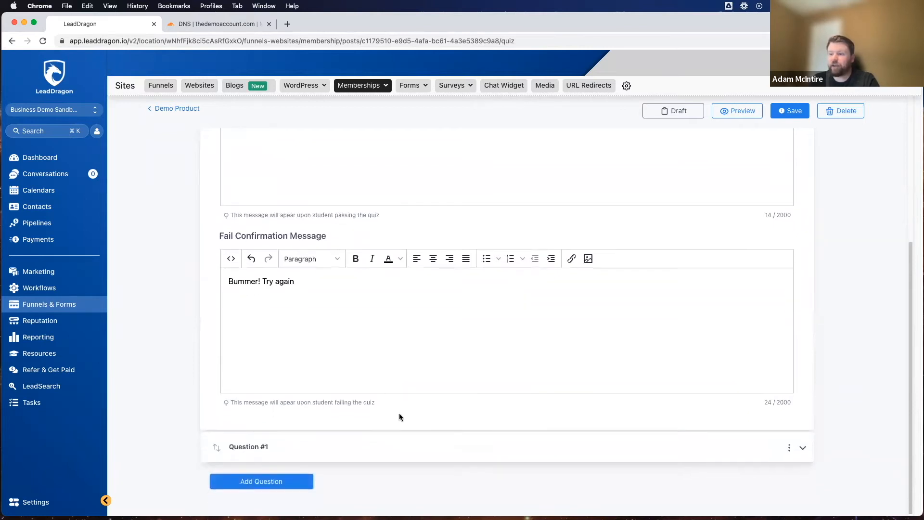
{"action": "left_click", "coordinate": [246, 447]}
{"action": "scroll", "coordinate": [334, 448], "scroll_direction": "down", "scroll_amount": 5}
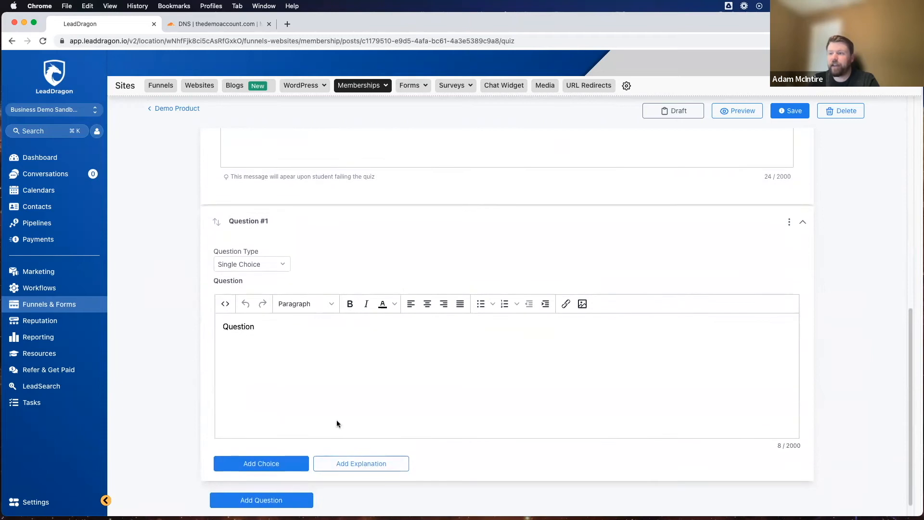
Step: Look at the question types available for Question #1, leaving it on Single Choice
{"action": "left_click_drag", "start_coordinate": [211, 246], "coordinate": [308, 243]}
{"action": "left_click", "coordinate": [307, 243]}
{"action": "left_click", "coordinate": [275, 266]}
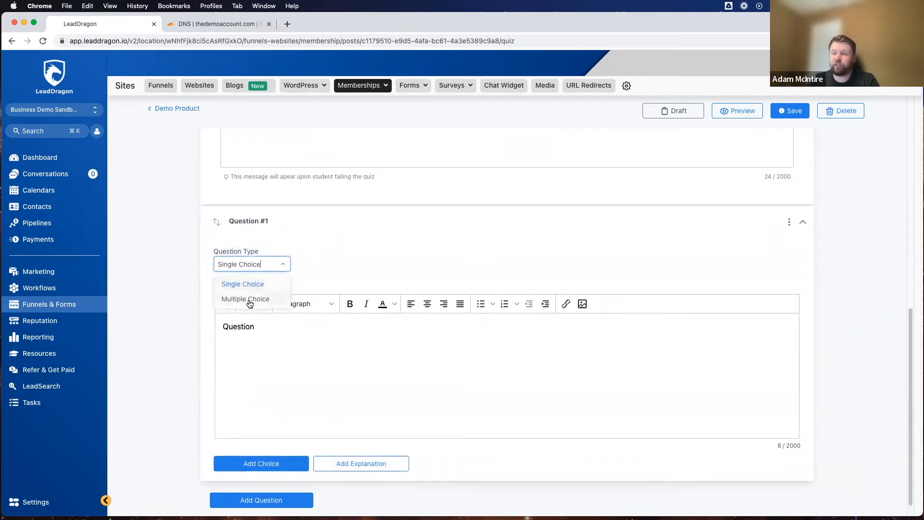
{"action": "left_click", "coordinate": [347, 224]}
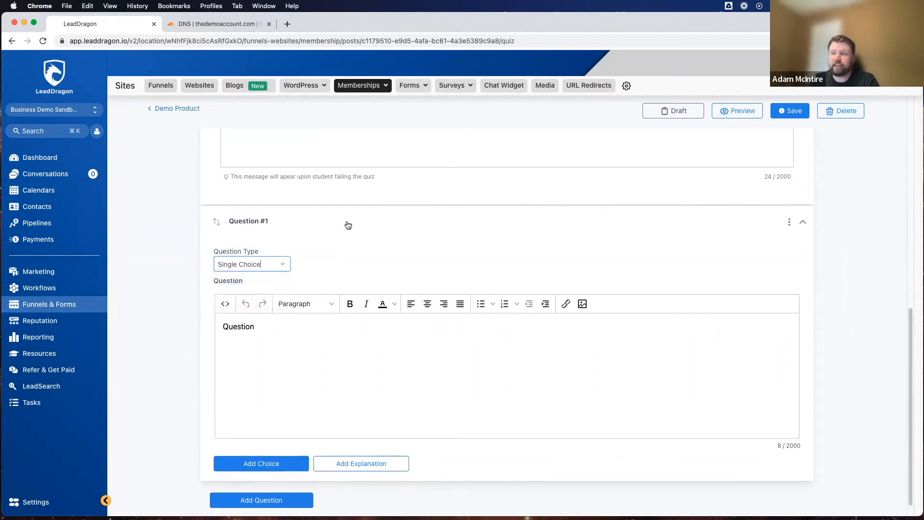
Step: Replace the placeholder text of Question #1 with "How many letters are in the English alphabet?"
{"action": "left_click", "coordinate": [266, 447]}
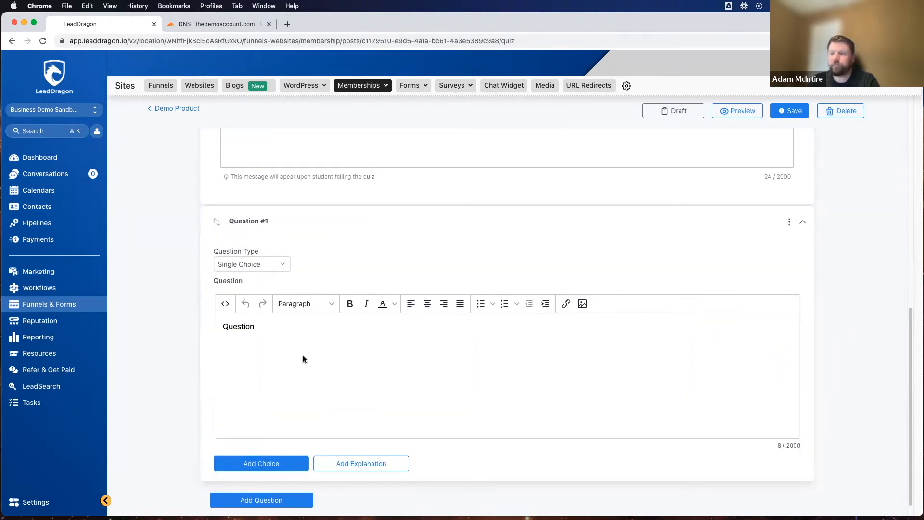
{"action": "scroll", "coordinate": [289, 337], "scroll_direction": "down", "scroll_amount": 1}
{"action": "double_click", "coordinate": [271, 307]}
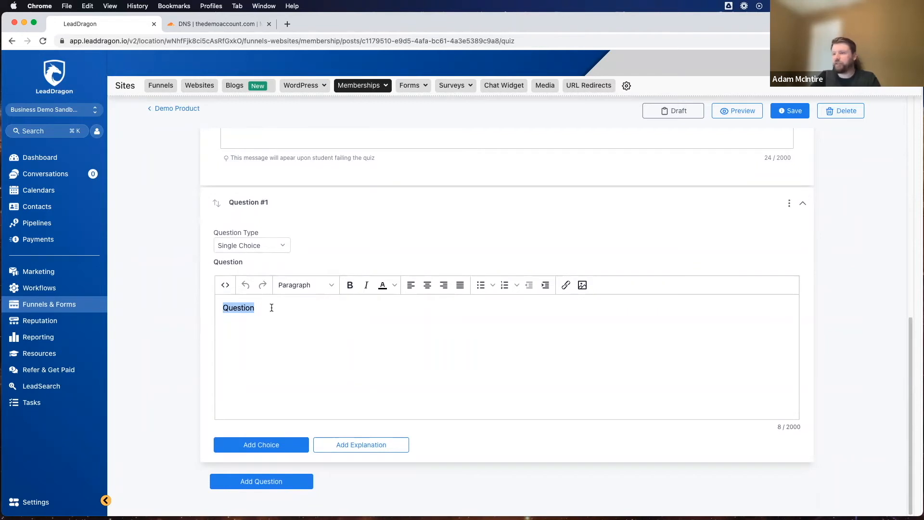
{"action": "type", "text": "How many lett"}
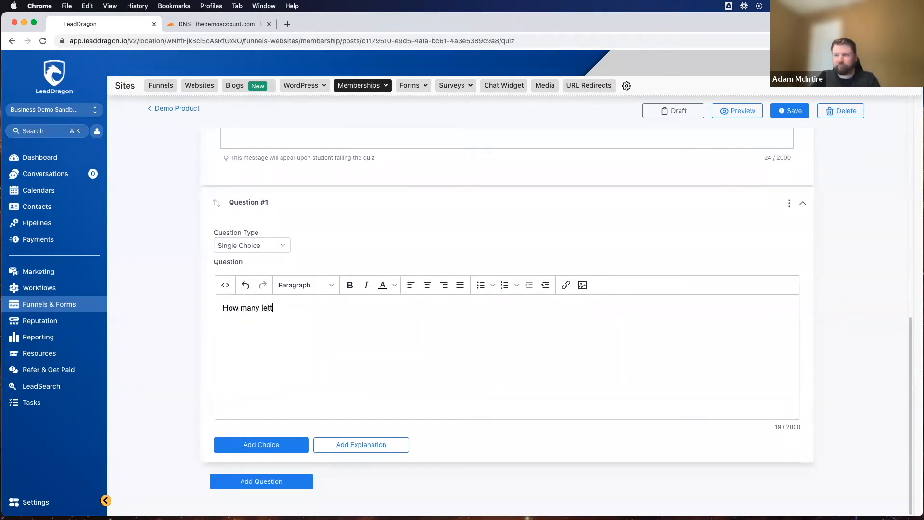
{"action": "type", "text": "ers are in the "}
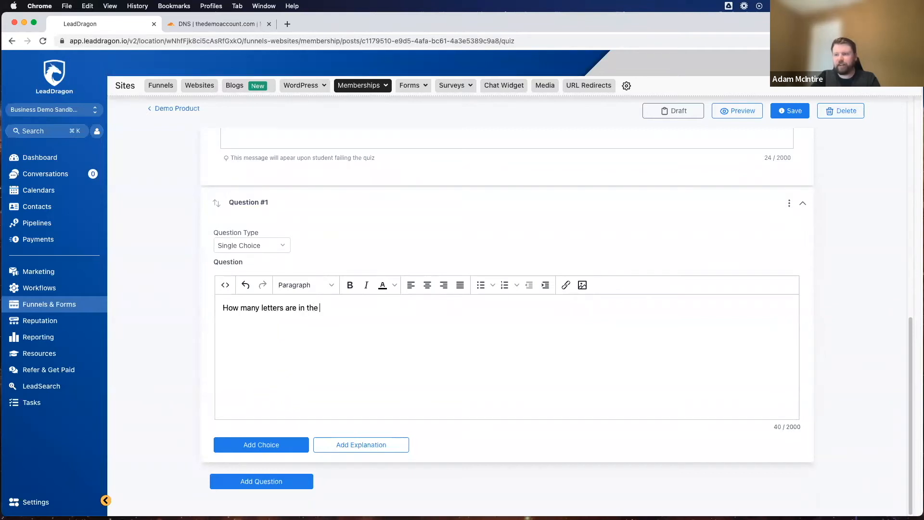
{"action": "type", "text": "English alphabet?"}
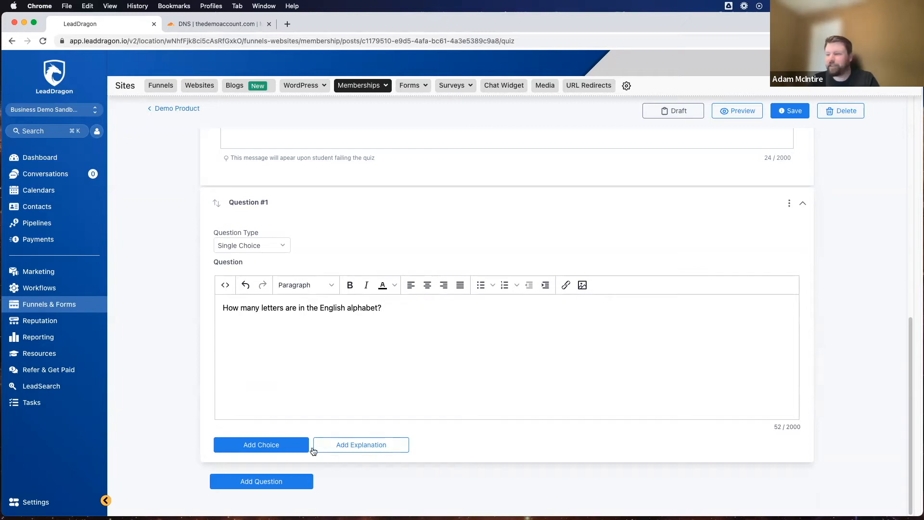
Step: Add two answer choices to Question #1, with "24" as Option 1 and "25" as Option 2
{"action": "left_click", "coordinate": [268, 443]}
{"action": "key", "text": "super+a"}
{"action": "type", "text": "24"}
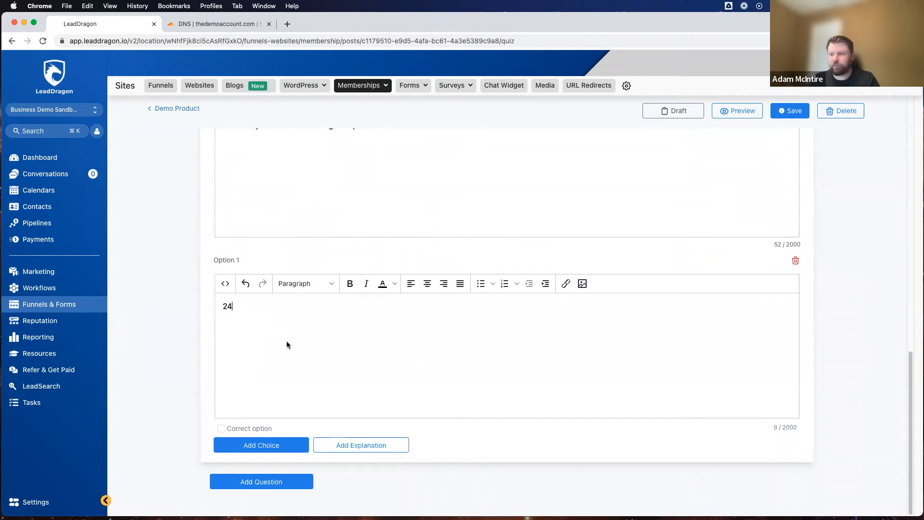
{"action": "left_click", "coordinate": [247, 442]}
{"action": "triple_click", "coordinate": [257, 307]}
{"action": "type", "text": "25"}
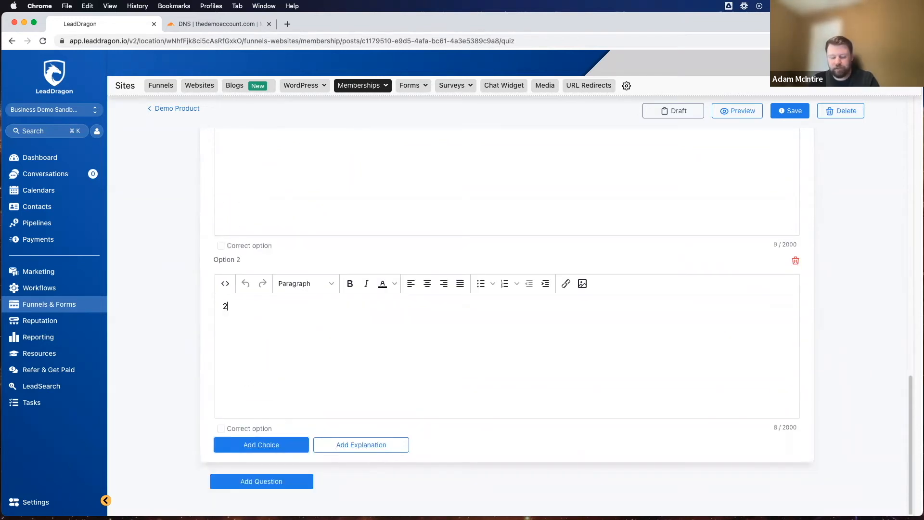
Step: Add "26" as the third answer choice of Question #1 and mark it as the correct option
{"action": "left_click", "coordinate": [279, 444]}
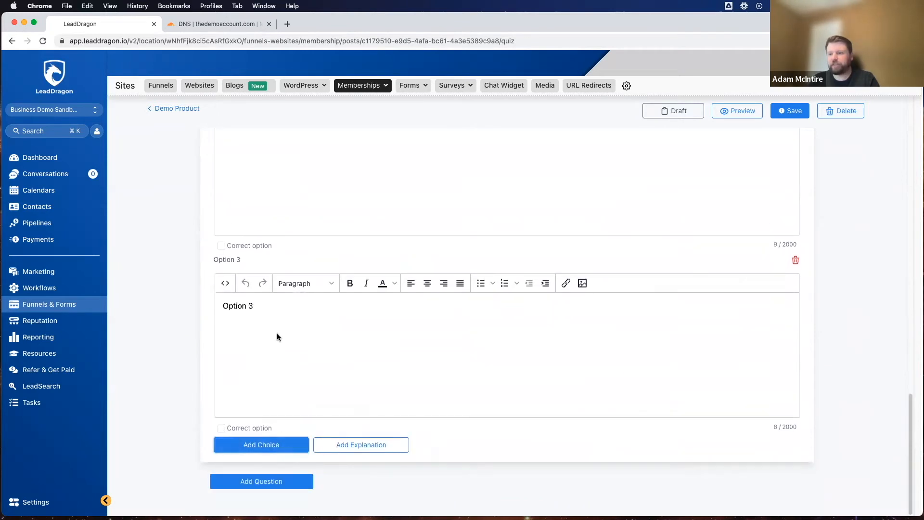
{"action": "triple_click", "coordinate": [284, 309]}
{"action": "type", "text": "26"}
{"action": "left_click", "coordinate": [221, 428]}
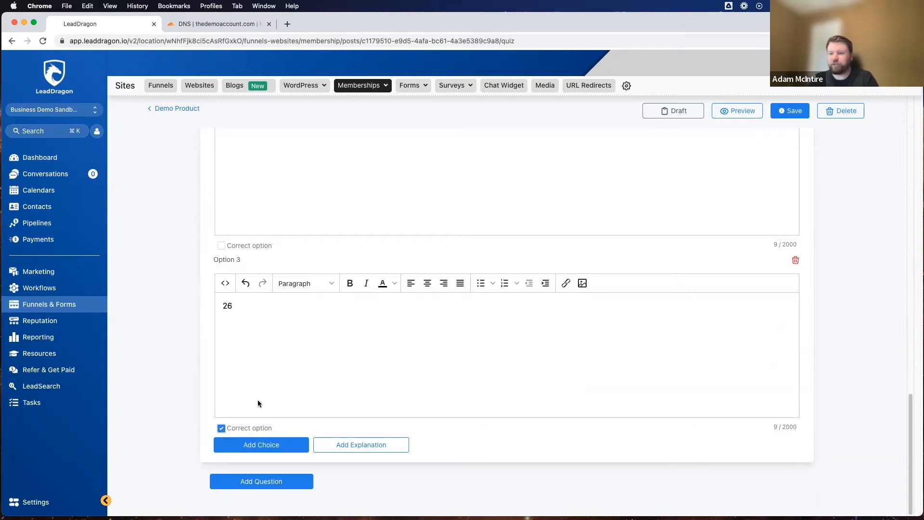
Step: Review the whole Copywriting Test quiz, from the passing grade and confirmation messages to the question and its answer options
{"action": "scroll", "coordinate": [170, 375], "scroll_direction": "up", "scroll_amount": 6}
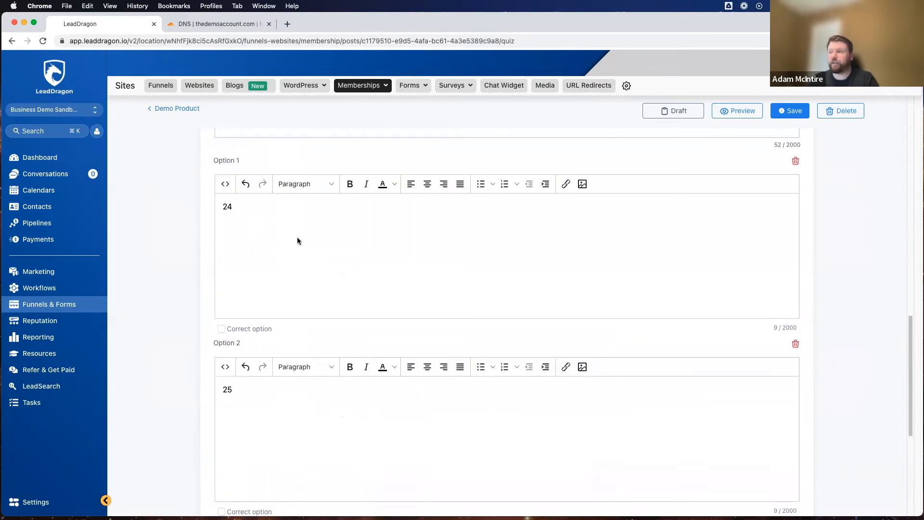
{"action": "scroll", "coordinate": [269, 308], "scroll_direction": "down", "scroll_amount": 6}
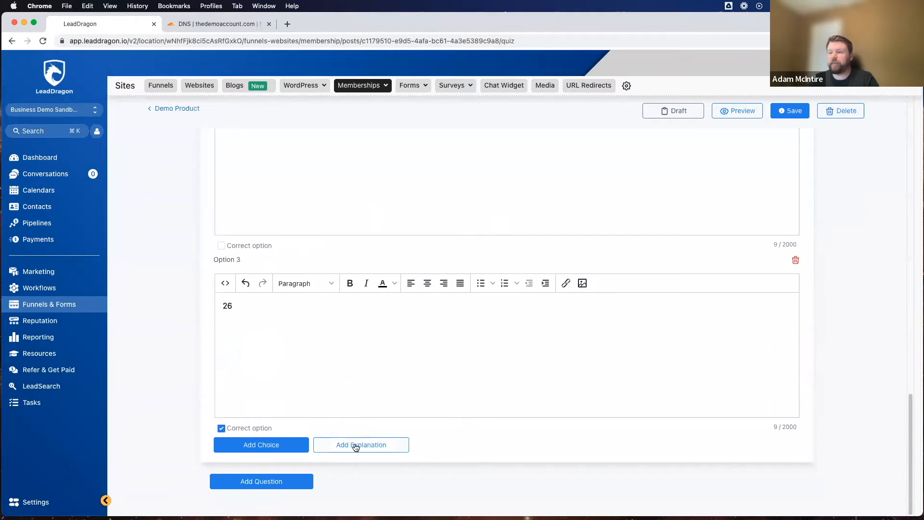
{"action": "scroll", "coordinate": [248, 308], "scroll_direction": "up", "scroll_amount": 7}
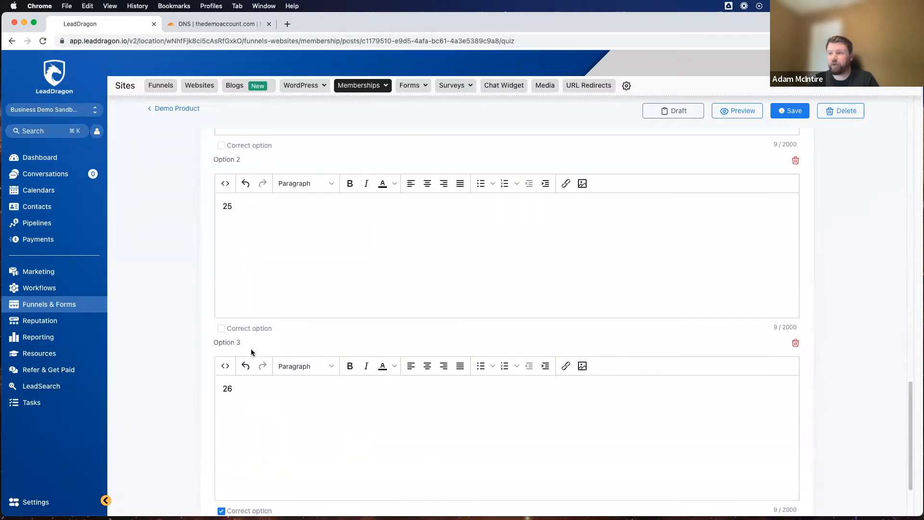
{"action": "scroll", "coordinate": [250, 347], "scroll_direction": "up", "scroll_amount": 20}
{"action": "scroll", "coordinate": [233, 363], "scroll_direction": "down", "scroll_amount": 4}
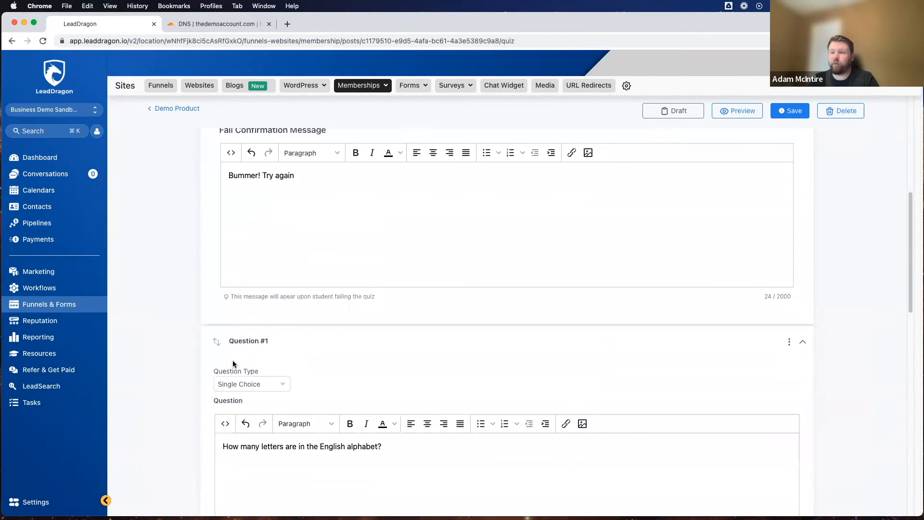
{"action": "scroll", "coordinate": [232, 360], "scroll_direction": "down", "scroll_amount": 14}
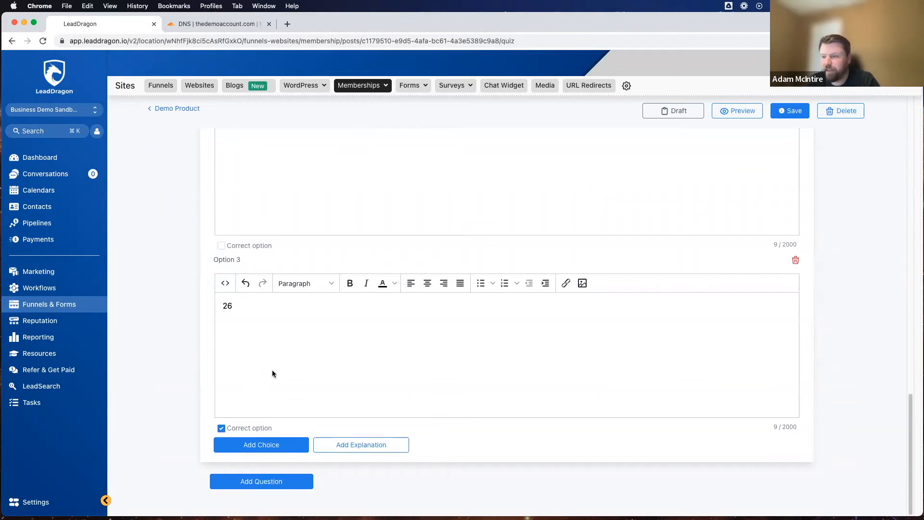
{"action": "scroll", "coordinate": [160, 295], "scroll_direction": "up", "scroll_amount": 10}
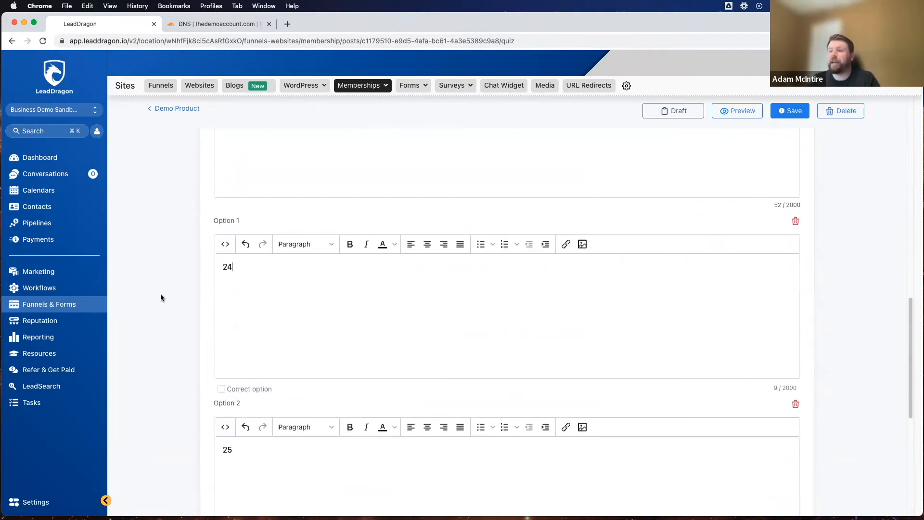
{"action": "scroll", "coordinate": [161, 299], "scroll_direction": "up", "scroll_amount": 8}
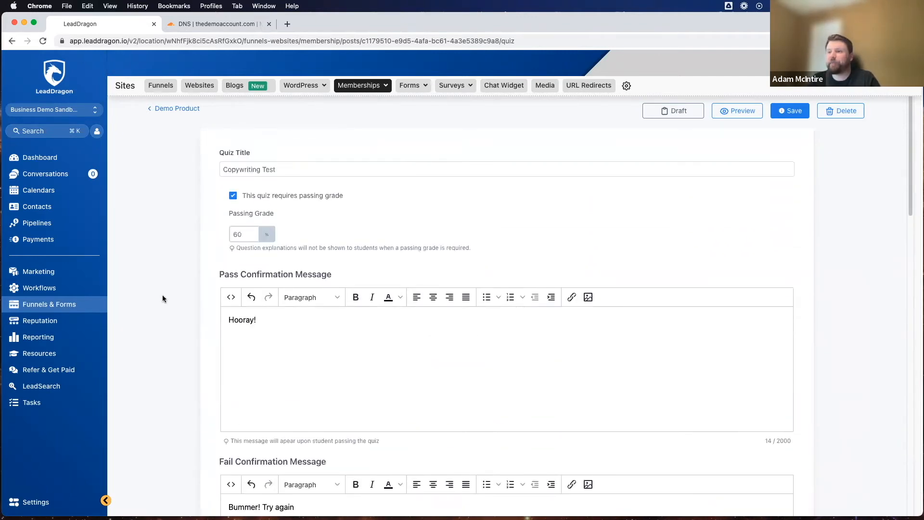
{"action": "scroll", "coordinate": [163, 298], "scroll_direction": "down", "scroll_amount": 15}
{"action": "scroll", "coordinate": [163, 298], "scroll_direction": "down", "scroll_amount": 2}
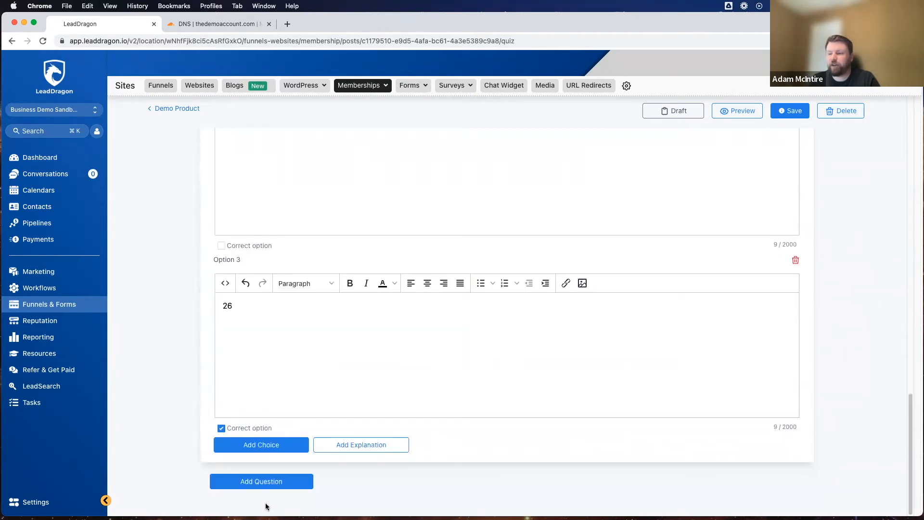
Step: Add a second question to the Copywriting Test quiz and set its question type to Multiple Choice
{"action": "left_click", "coordinate": [268, 483]}
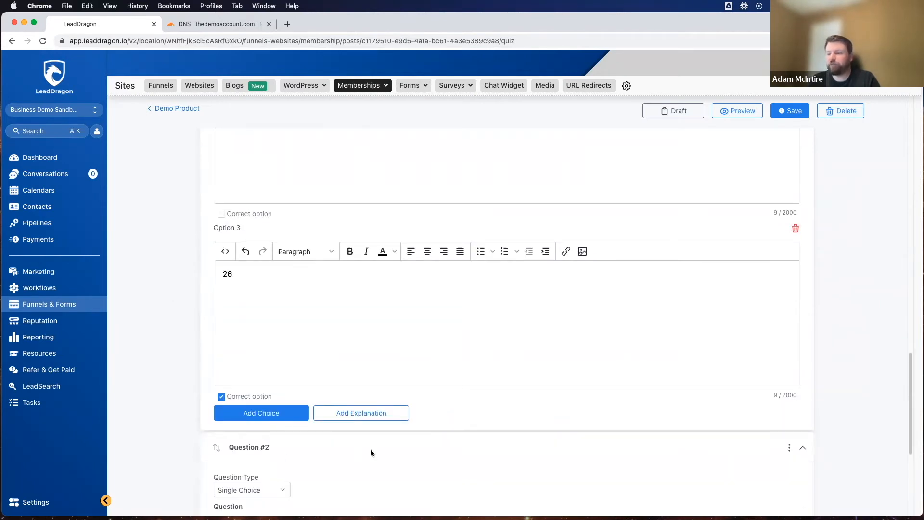
{"action": "scroll", "coordinate": [391, 445], "scroll_direction": "down", "scroll_amount": 5}
{"action": "left_click", "coordinate": [253, 244]}
{"action": "left_click", "coordinate": [231, 273]}
Step: Replace the placeholder text of Question #2 with "What painpoint would you identify for a roofing industry niche?"
{"action": "left_click_drag", "start_coordinate": [220, 308], "coordinate": [277, 320]}
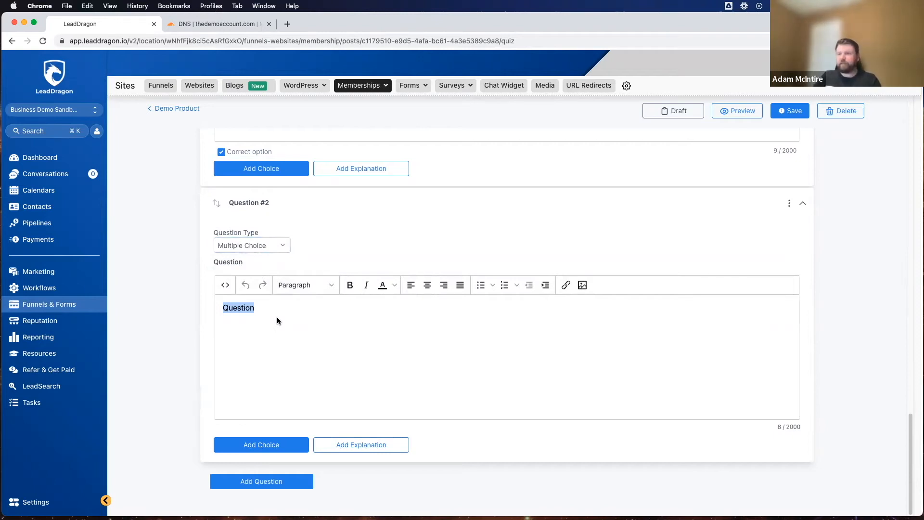
{"action": "type", "text": "What pa"}
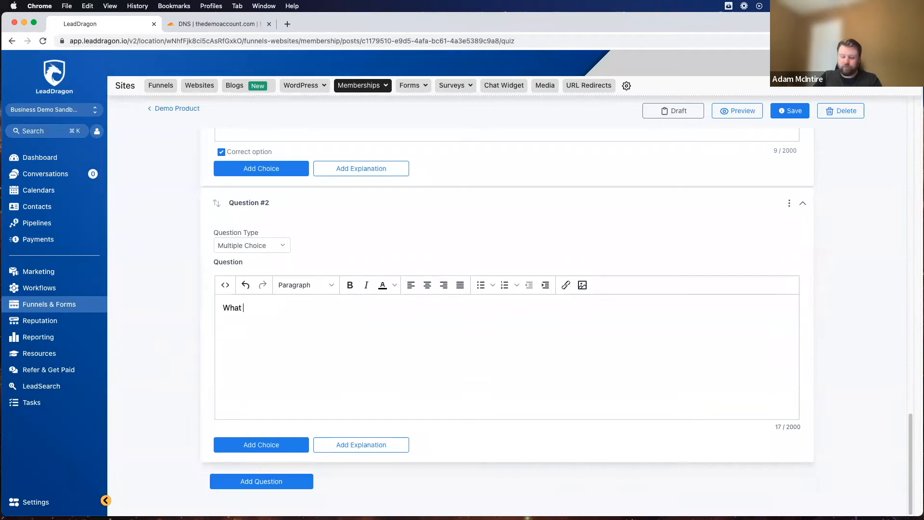
{"action": "type", "text": "inpoint would you"}
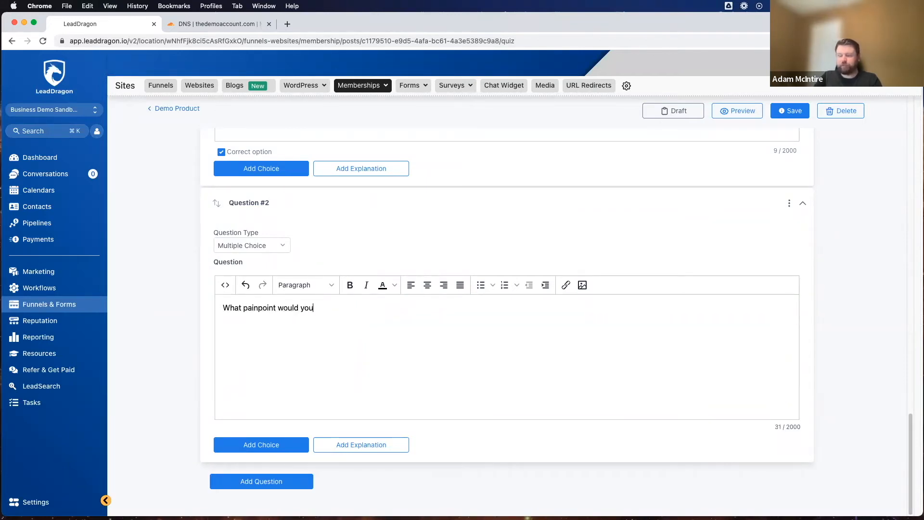
{"action": "type", "text": " identify for a"}
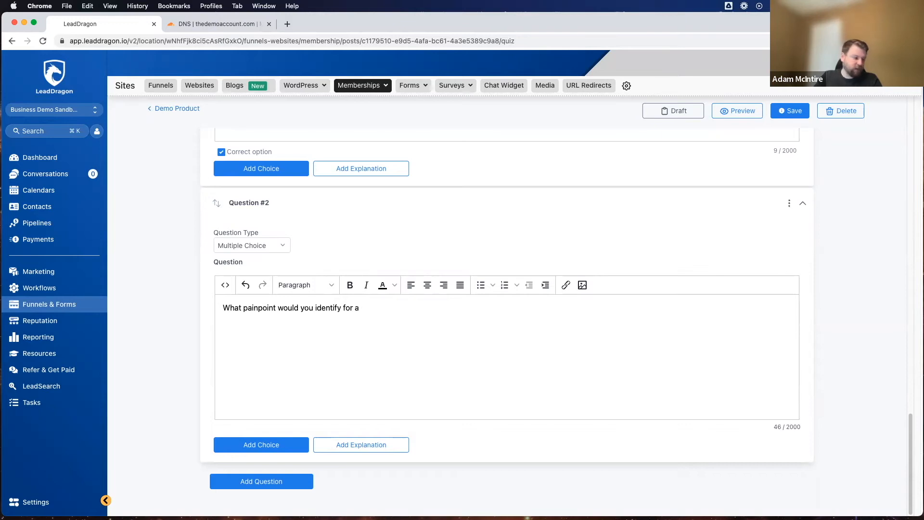
{"action": "type", "text": "roofing"}
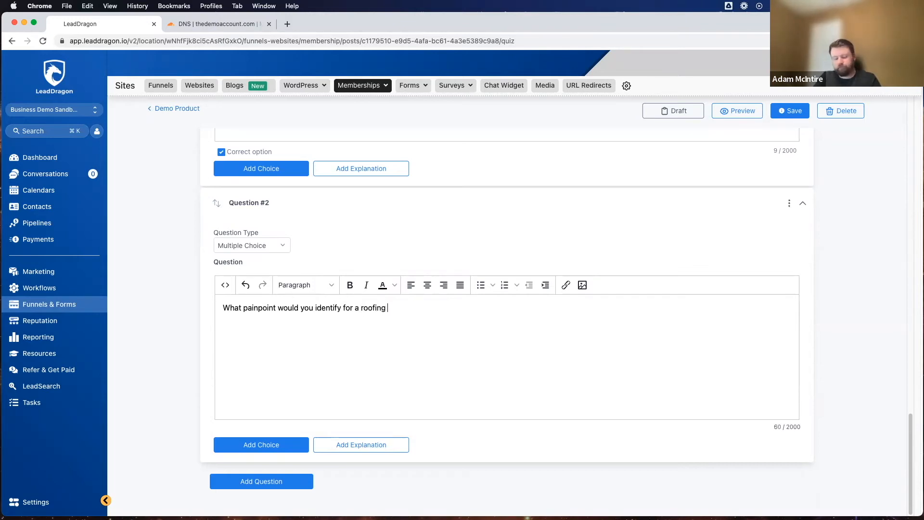
{"action": "type", "text": " industry niche?"}
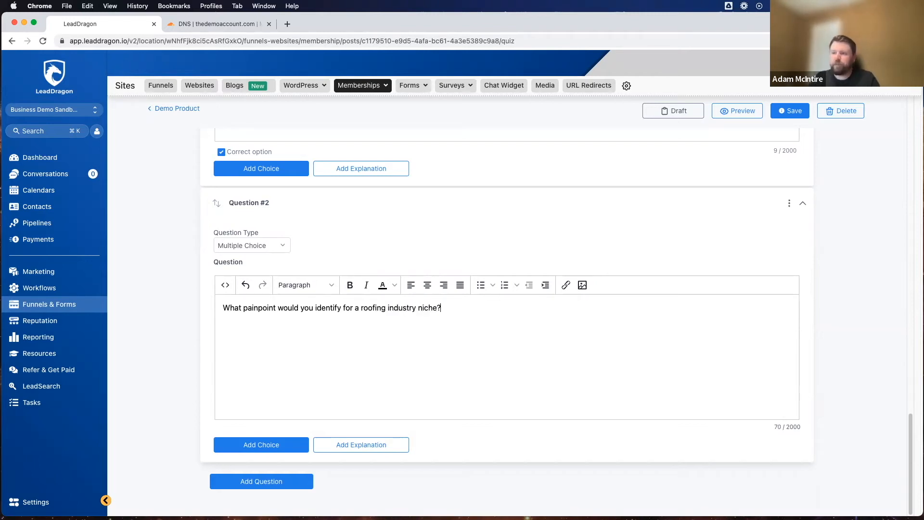
Step: Add the first answer choice to Question #2 with the text "It's seasonal"
{"action": "left_click", "coordinate": [249, 444]}
{"action": "key", "text": "super+a"}
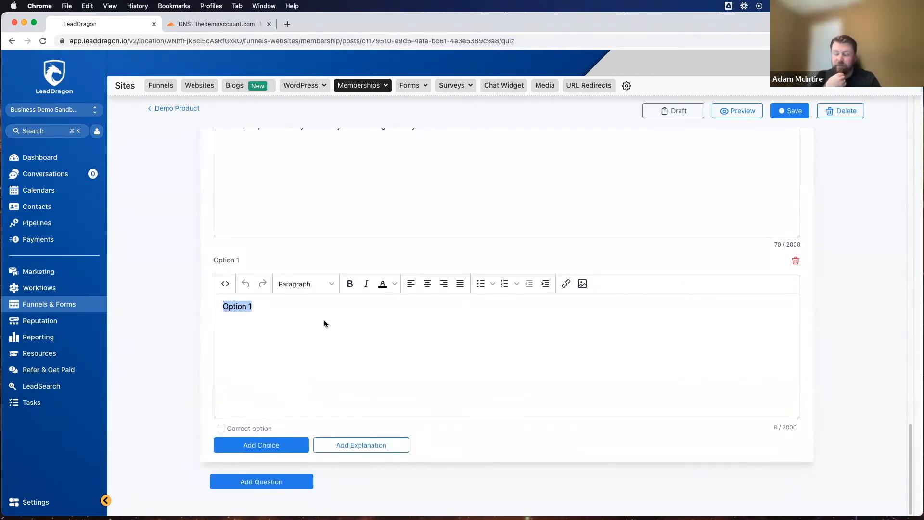
{"action": "type", "text": "It"}
{"action": "key", "text": "Return"}
{"action": "type", "text": "s"}
{"action": "key", "text": "BackSpace"}
{"action": "key", "text": "BackSpace"}
{"action": "key", "text": "BackSpace"}
{"action": "type", "text": "t's seasona"}
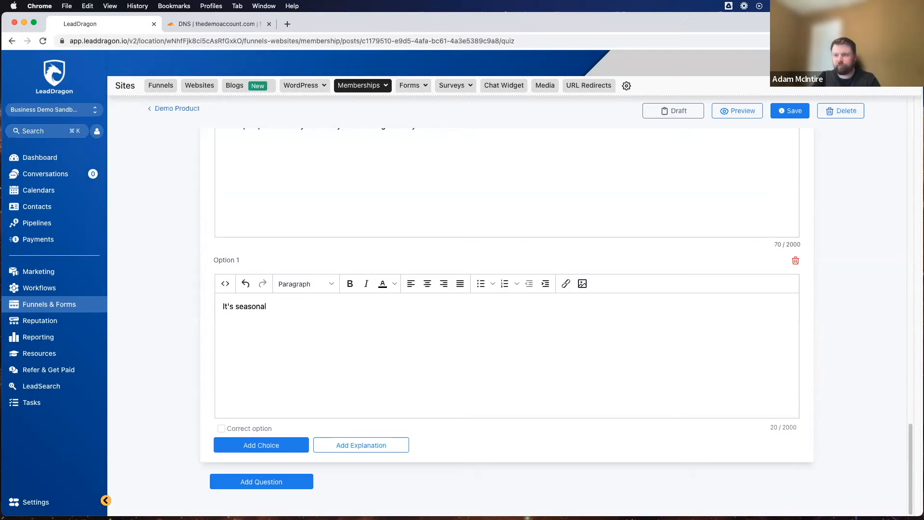
{"action": "type", "text": "l"}
Step: Add a second answer choice to Question #2 with the text "Roofs are expensive"
{"action": "left_click", "coordinate": [261, 444]}
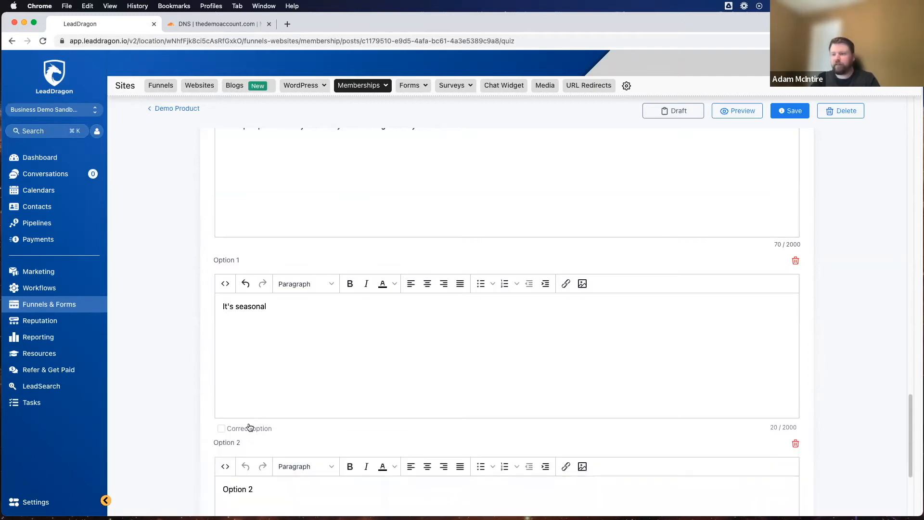
{"action": "triple_click", "coordinate": [284, 310]}
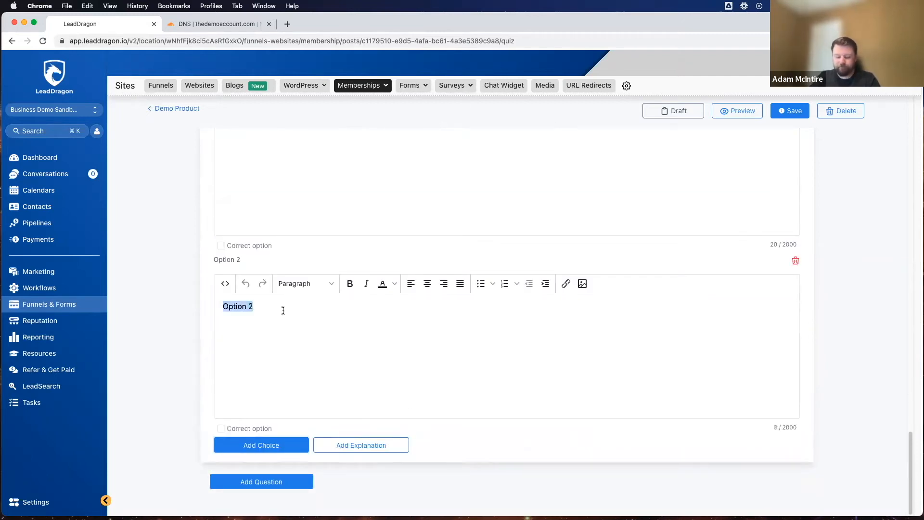
{"action": "type", "text": "Roofs are expensive"}
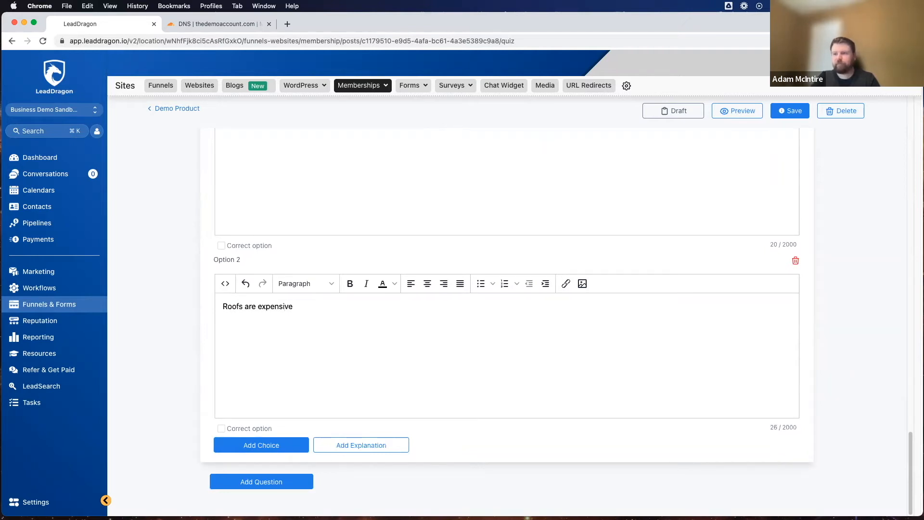
Step: Add a third answer choice to Question #2 with the text "No one needs roofs anymore."
{"action": "left_click", "coordinate": [254, 453]}
{"action": "scroll", "coordinate": [269, 385], "scroll_direction": "down", "scroll_amount": 4}
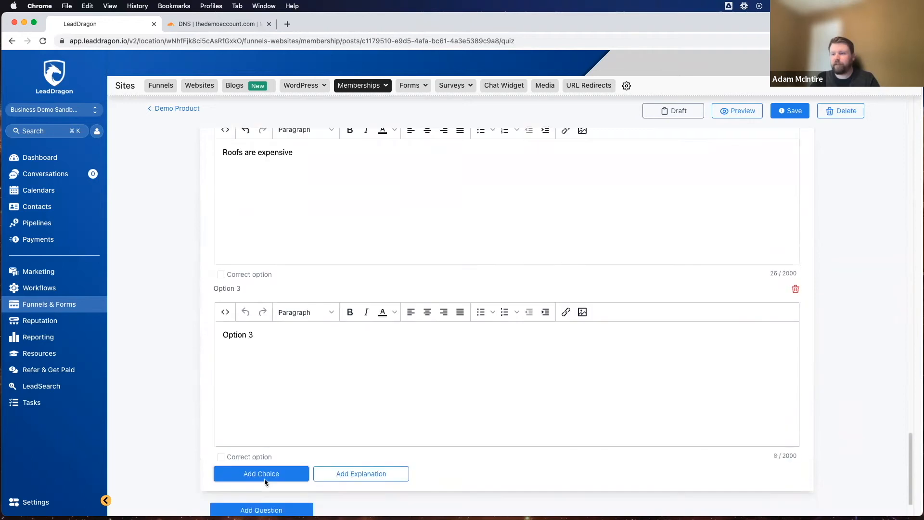
{"action": "triple_click", "coordinate": [276, 318]}
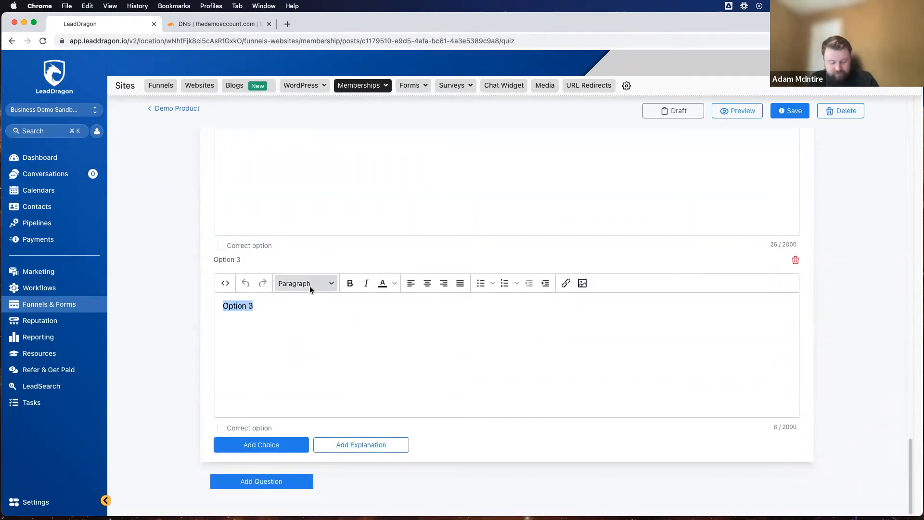
{"action": "type", "text": "No one "}
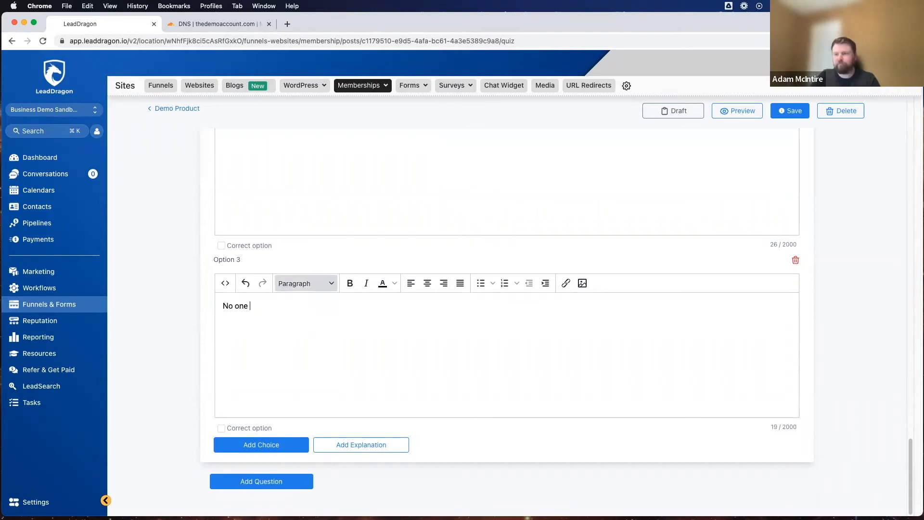
{"action": "type", "text": "needs roofs anymore."}
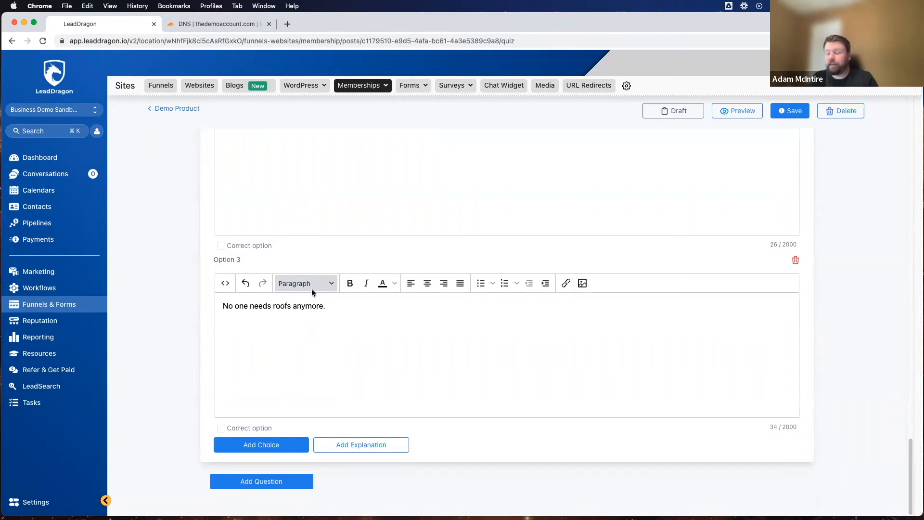
Step: Mark "It's seasonal" and "Roofs are expensive" as the correct options of Question #2
{"action": "scroll", "coordinate": [313, 283], "scroll_direction": "up", "scroll_amount": 4}
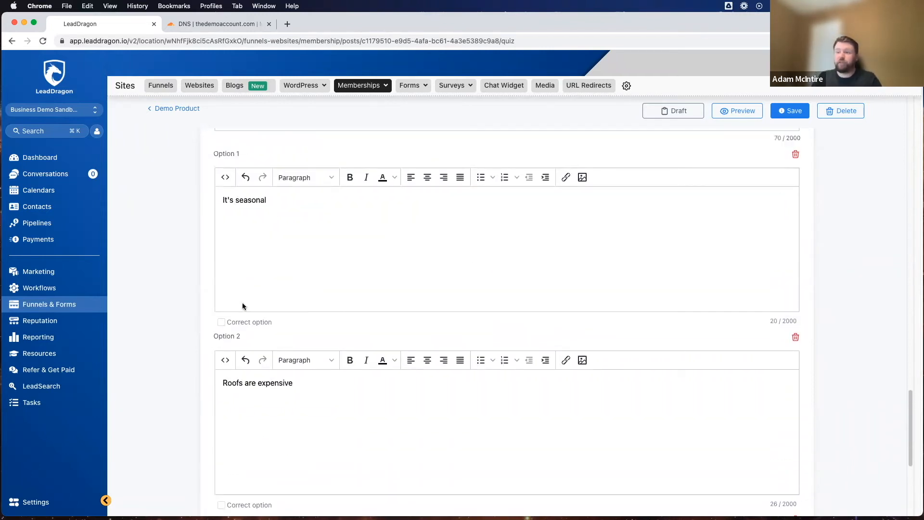
{"action": "left_click", "coordinate": [221, 323]}
{"action": "scroll", "coordinate": [234, 317], "scroll_direction": "down", "scroll_amount": 5}
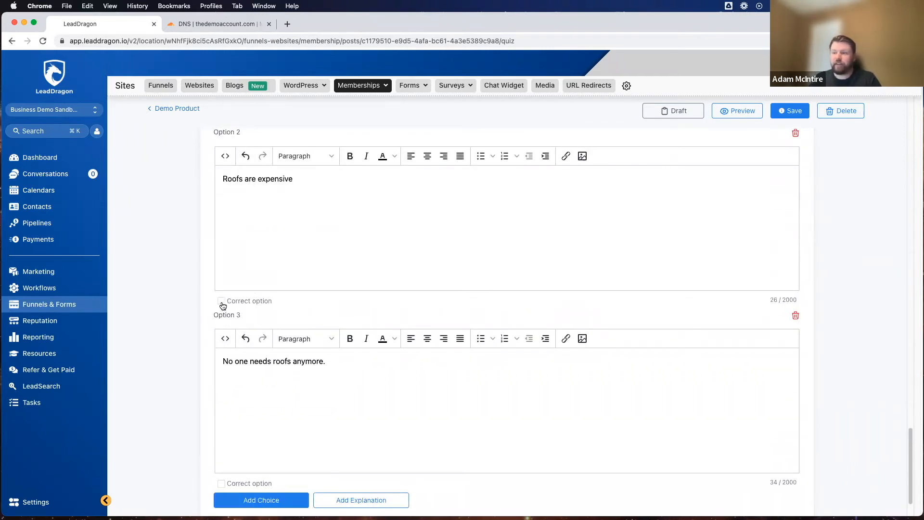
{"action": "scroll", "coordinate": [290, 275], "scroll_direction": "up", "scroll_amount": 10}
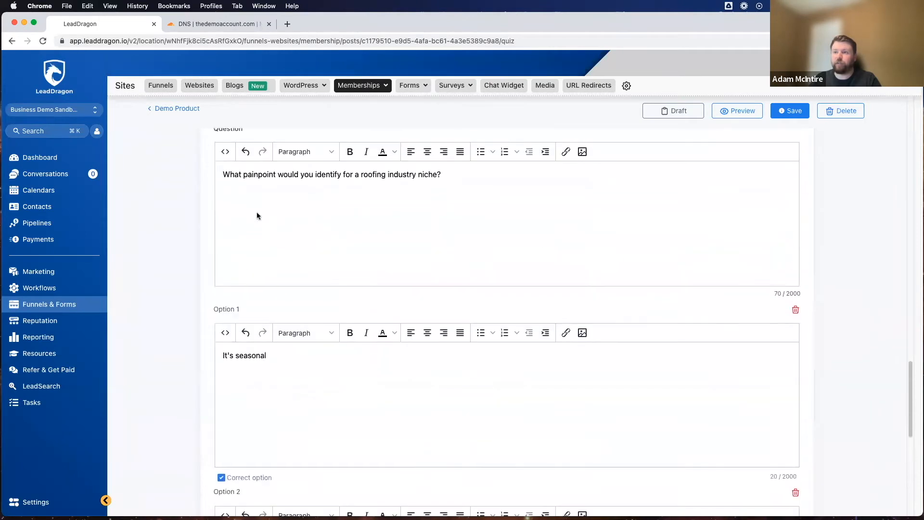
{"action": "scroll", "coordinate": [152, 344], "scroll_direction": "down", "scroll_amount": 15}
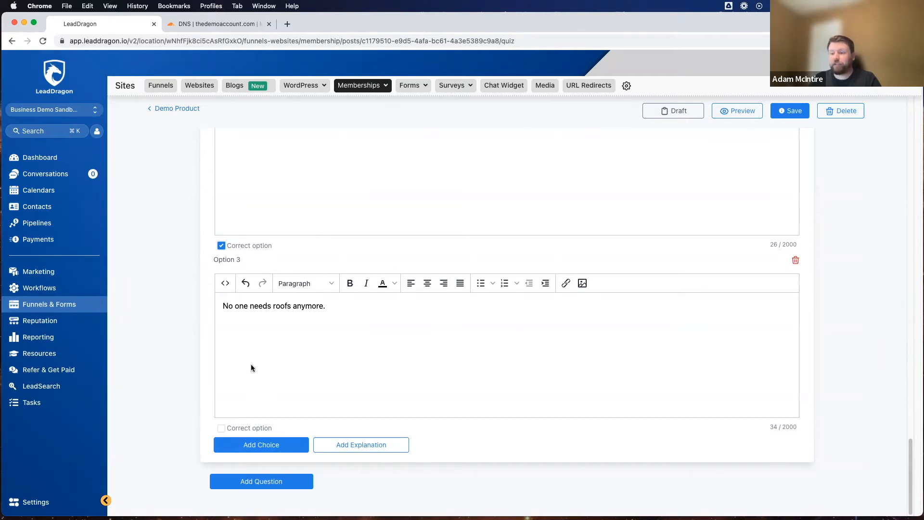
Step: Save the Copywriting Test quiz, then preview it as a student and start the quiz
{"action": "scroll", "coordinate": [403, 436], "scroll_direction": "up", "scroll_amount": 15}
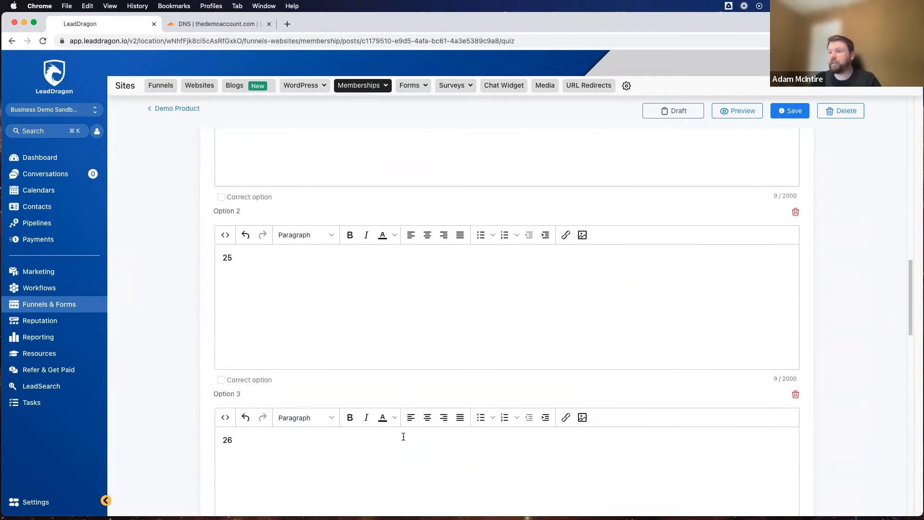
{"action": "scroll", "coordinate": [403, 285], "scroll_direction": "down", "scroll_amount": 15}
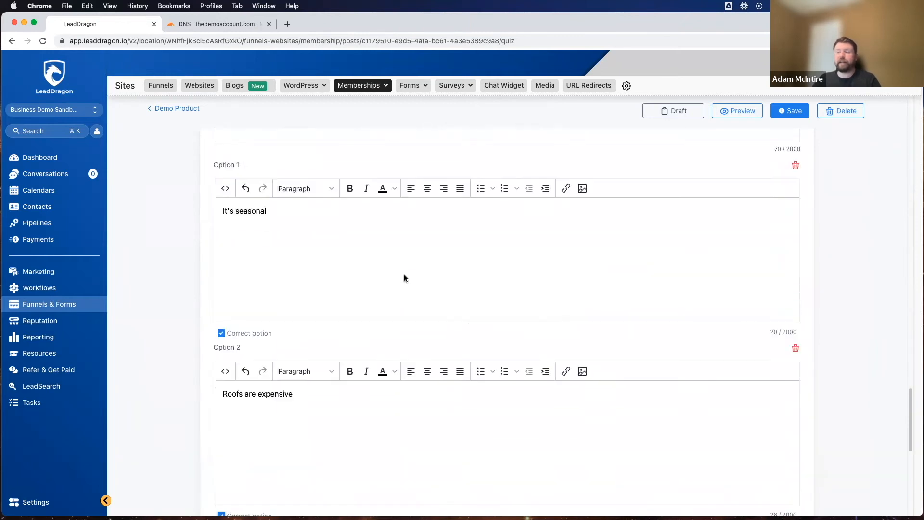
{"action": "scroll", "coordinate": [369, 269], "scroll_direction": "up", "scroll_amount": 15}
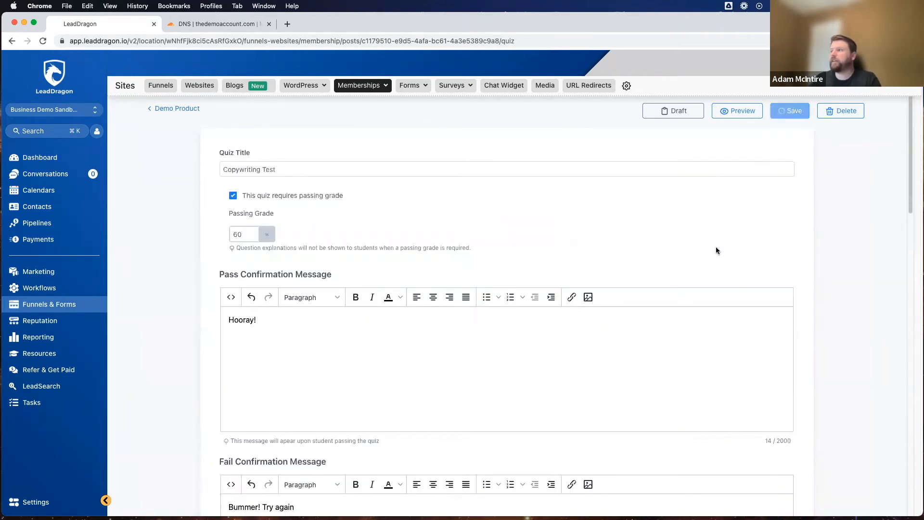
{"action": "left_click", "coordinate": [737, 111]}
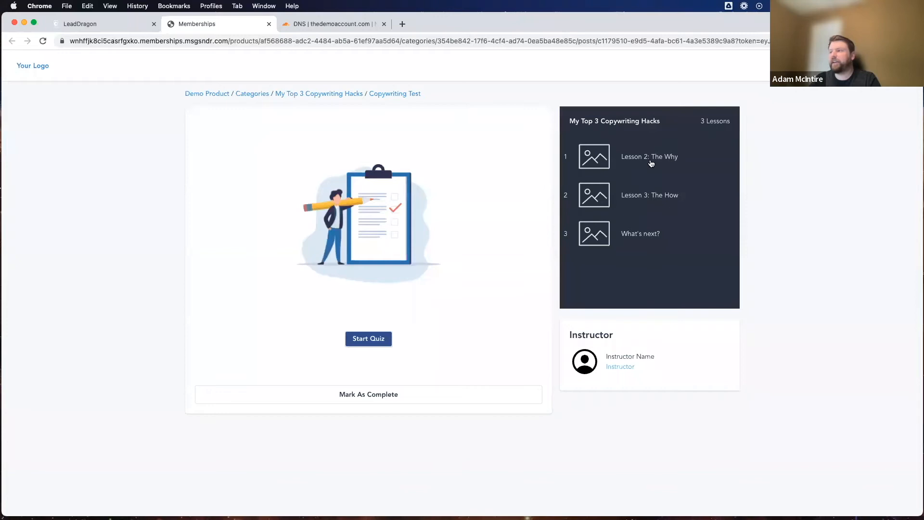
{"action": "left_click", "coordinate": [381, 340]}
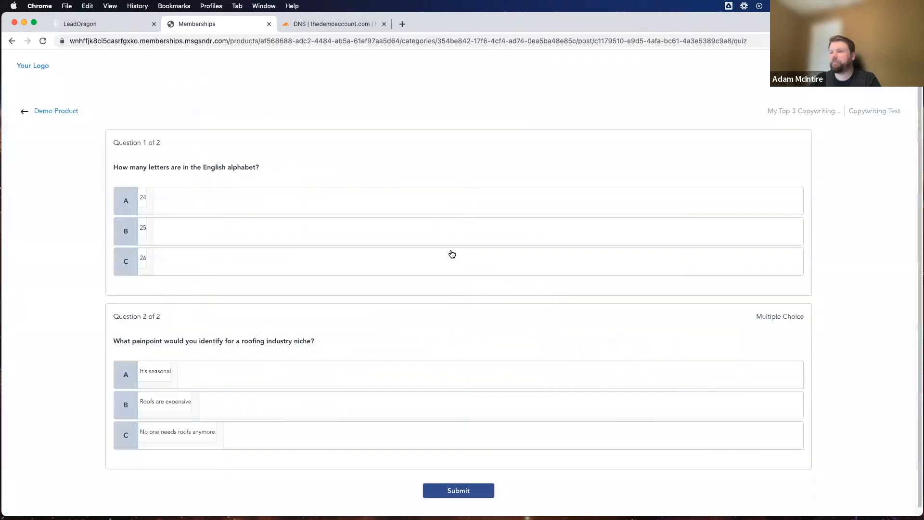
Step: Answer the previewed quiz with "26" for question 1 and "It's seasonal" and "Roofs are expensive" for question 2, and try to submit it
{"action": "left_click", "coordinate": [124, 262]}
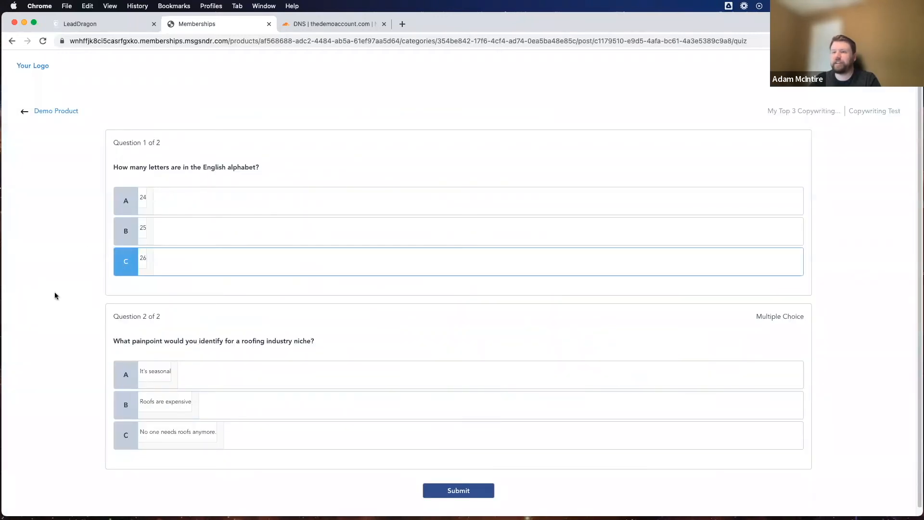
{"action": "scroll", "coordinate": [122, 377], "scroll_direction": "down", "scroll_amount": 1}
{"action": "left_click", "coordinate": [124, 369]}
{"action": "left_click", "coordinate": [125, 401]}
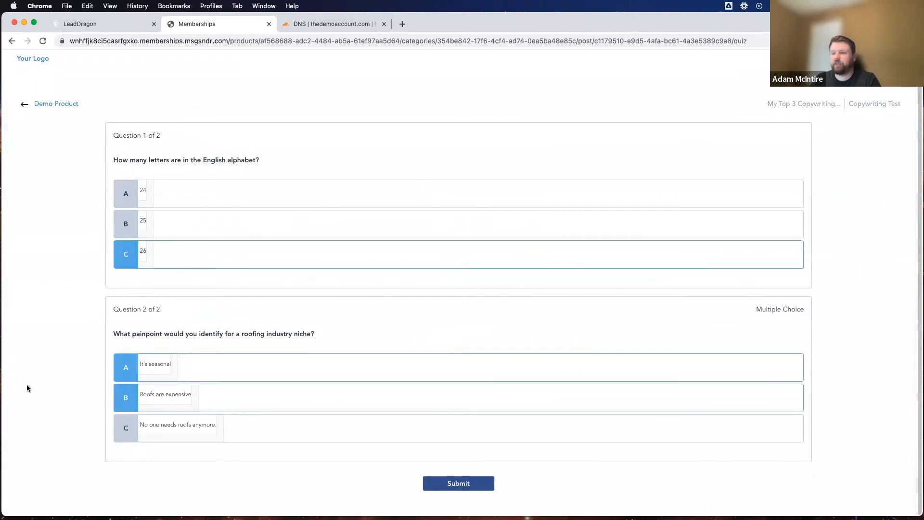
{"action": "left_click", "coordinate": [462, 484]}
{"action": "left_click", "coordinate": [454, 482]}
{"action": "left_click", "coordinate": [458, 487]}
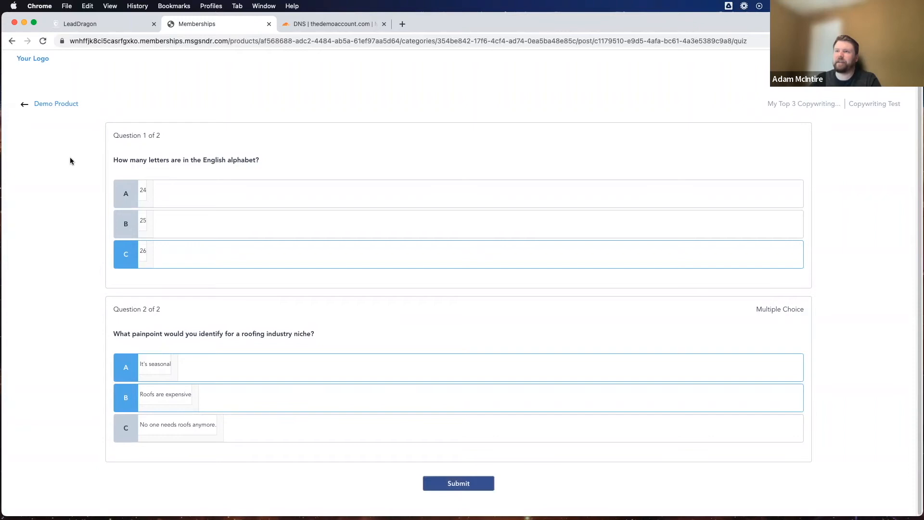
{"action": "left_click", "coordinate": [470, 481]}
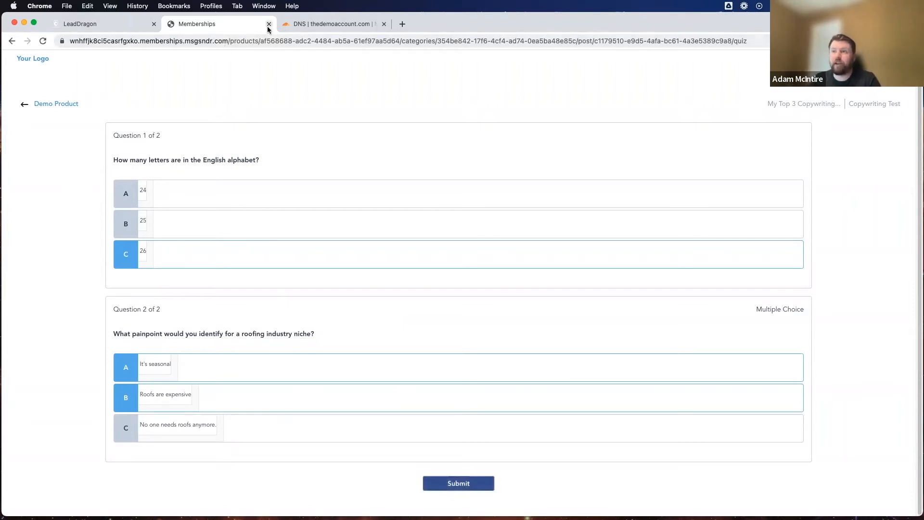
Step: Close the quiz preview and return from the quiz editor to the Demo Product outline
{"action": "key", "text": "super+w"}
{"action": "scroll", "coordinate": [242, 291], "scroll_direction": "down", "scroll_amount": 5}
{"action": "scroll", "coordinate": [241, 290], "scroll_direction": "up", "scroll_amount": 5}
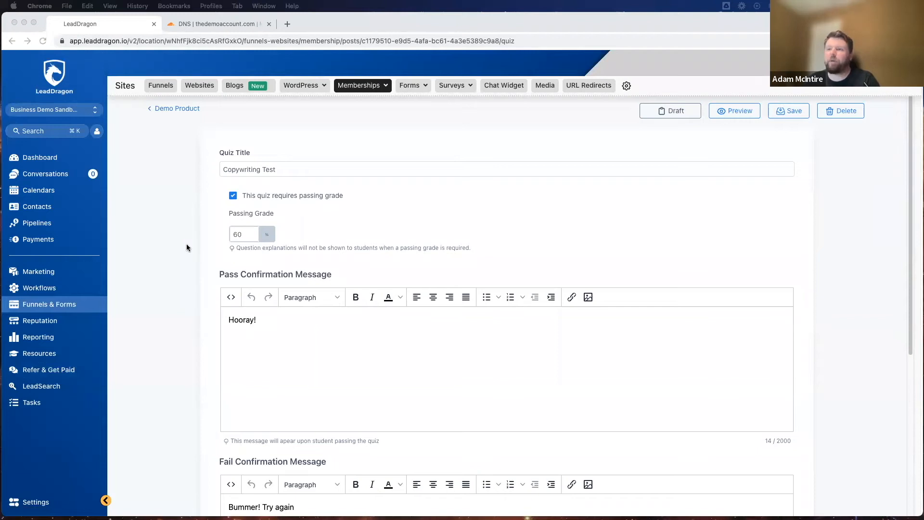
{"action": "left_click", "coordinate": [165, 108]}
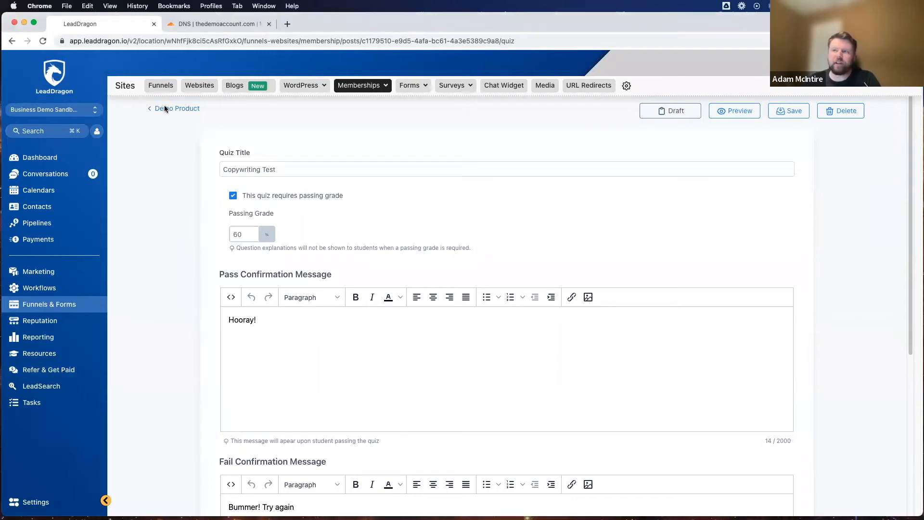
{"action": "left_click", "coordinate": [166, 111]}
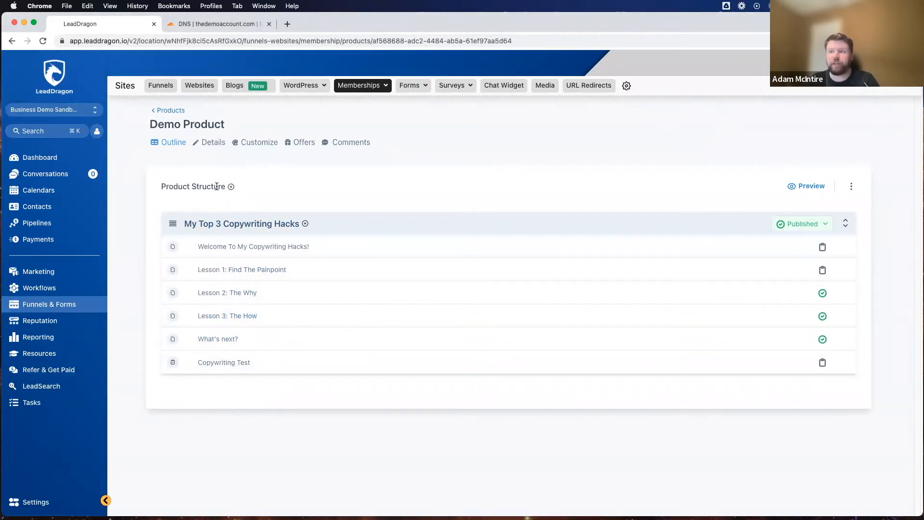
Step: Create a new category titled "Bonus Hacks" in the Demo Product structure
{"action": "left_click", "coordinate": [231, 187]}
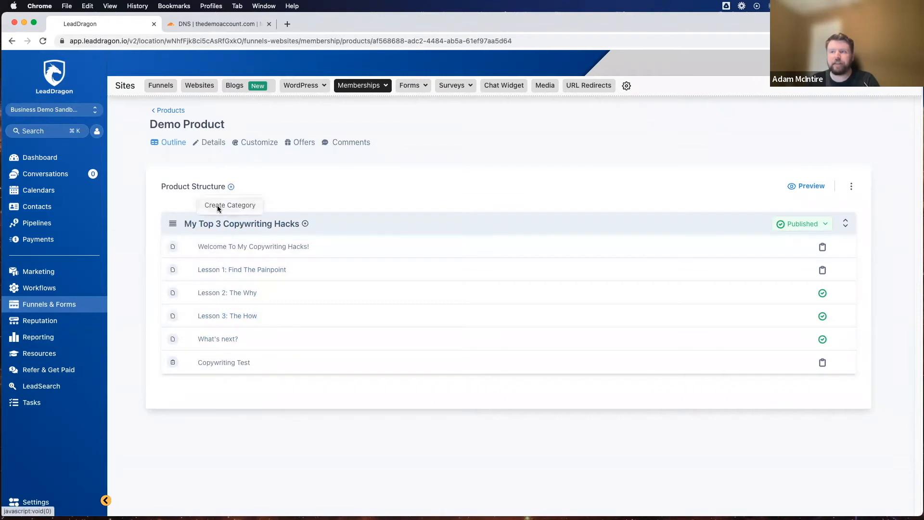
{"action": "left_click", "coordinate": [219, 206]}
{"action": "type", "text": "Bonus Hacks"}
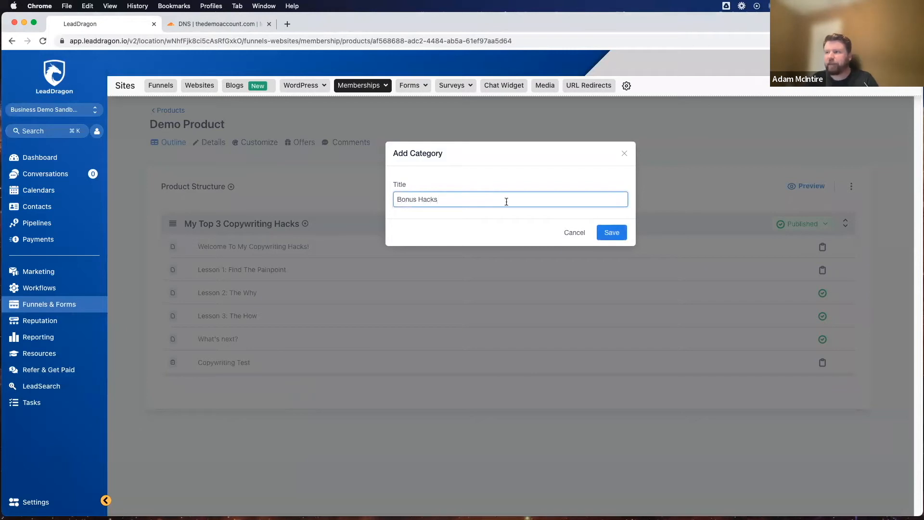
{"action": "left_click", "coordinate": [608, 230]}
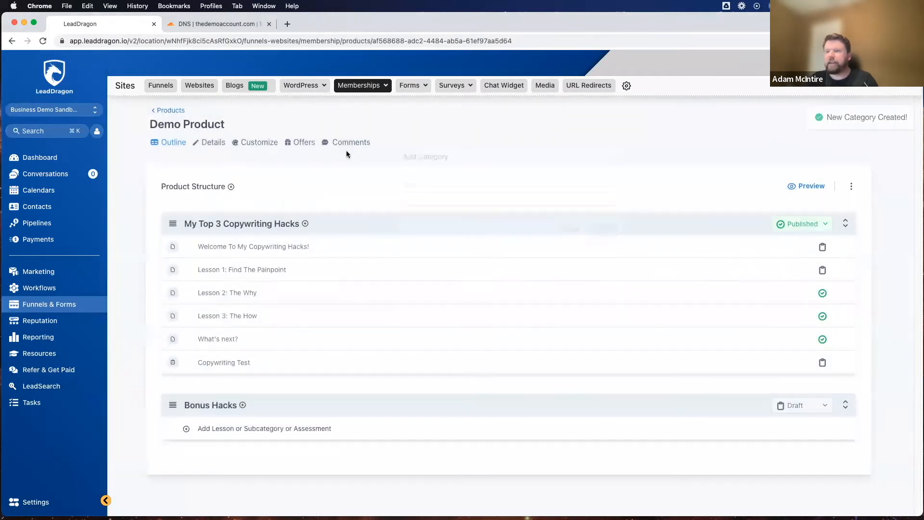
Step: Add a lesson titled "Bonus Hack #1" to the Bonus Hacks category
{"action": "left_click", "coordinate": [208, 426]}
{"action": "left_click", "coordinate": [248, 447]}
{"action": "type", "text": "Bonus Hack #1"}
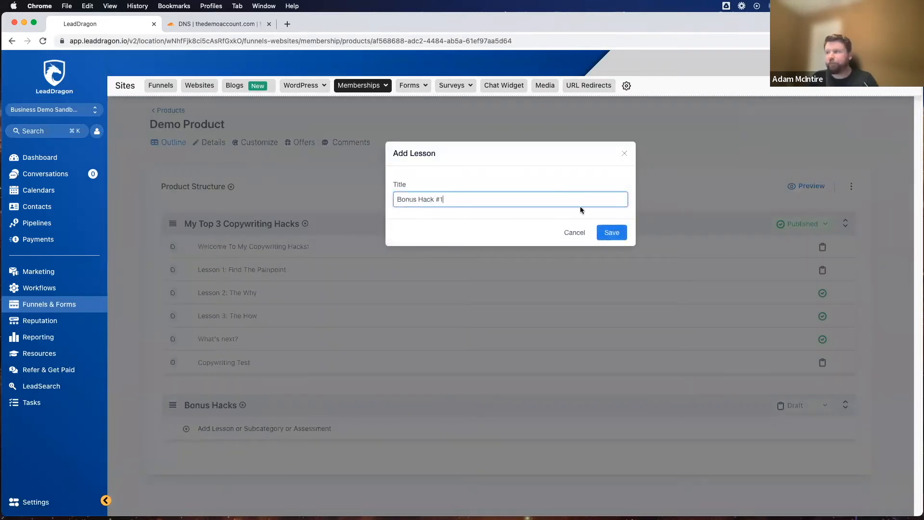
{"action": "left_click", "coordinate": [618, 231]}
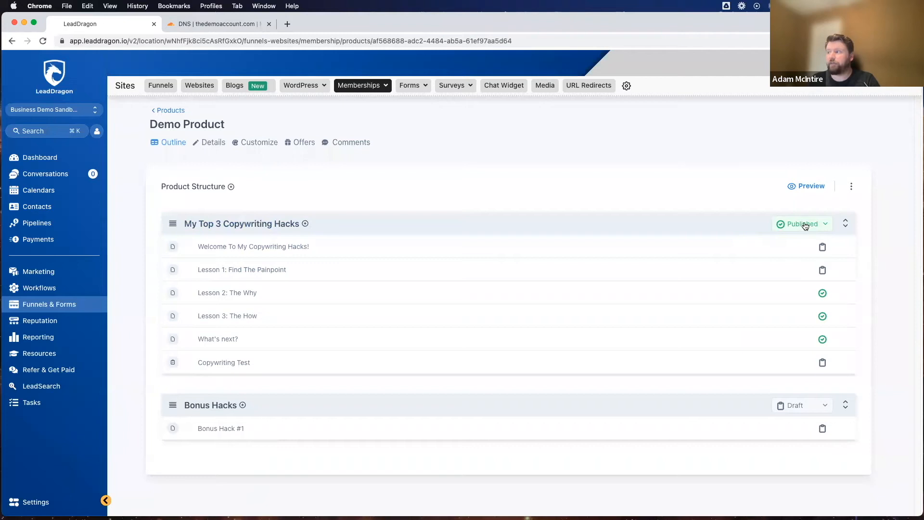
Step: Set Lesson 1: Find The Painpoint to Published, save it, and return to the Demo Product outline
{"action": "left_click", "coordinate": [234, 273]}
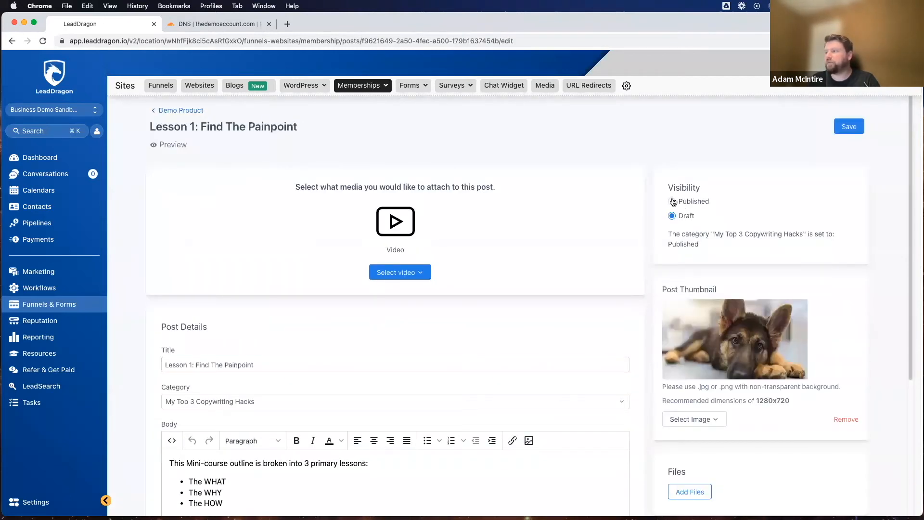
{"action": "left_click", "coordinate": [847, 127]}
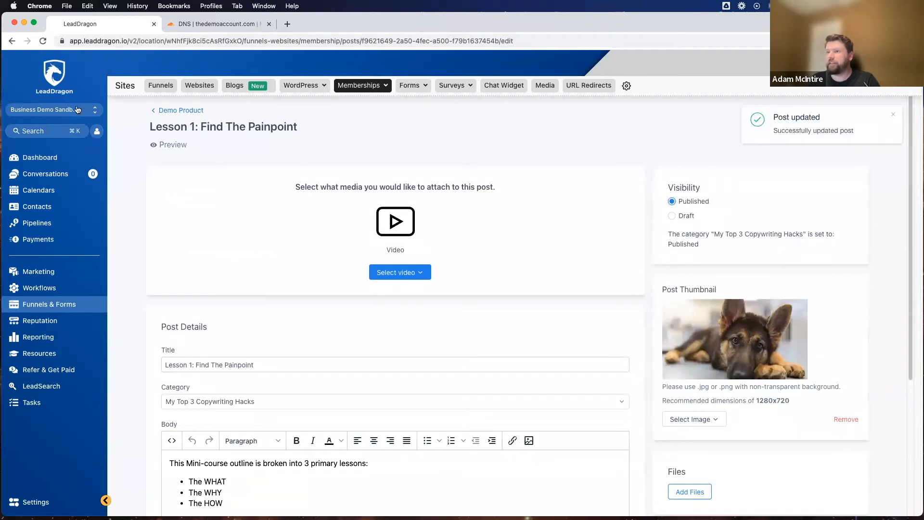
{"action": "left_click", "coordinate": [167, 112]}
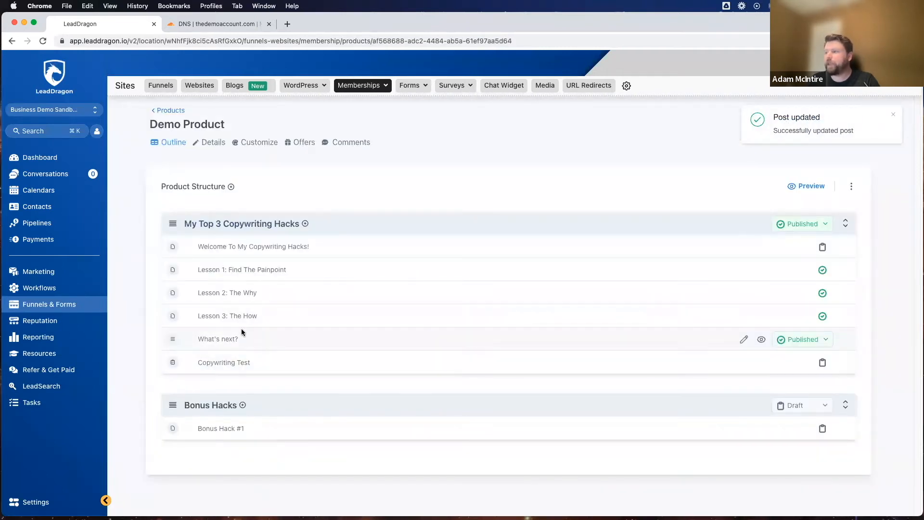
Step: Switch the Copywriting Test quiz to Published and return to the Demo Product outline
{"action": "left_click", "coordinate": [222, 364]}
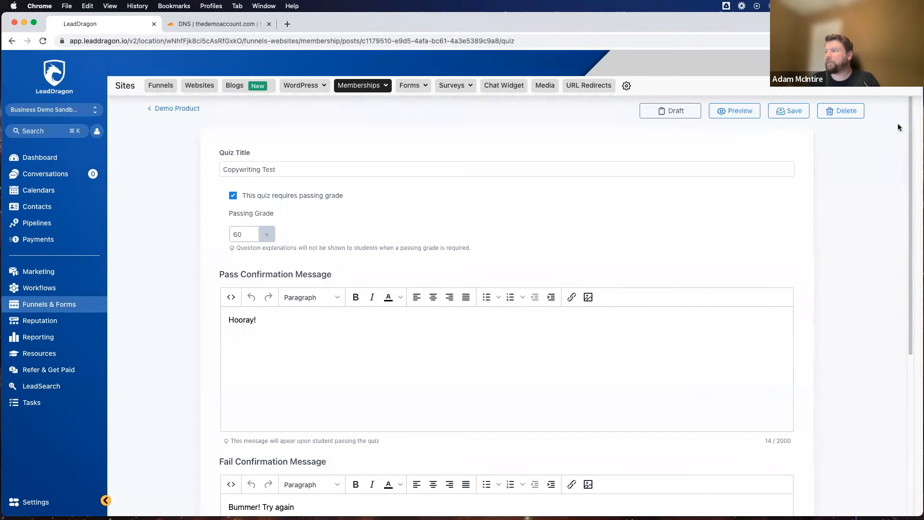
{"action": "left_click", "coordinate": [689, 113]}
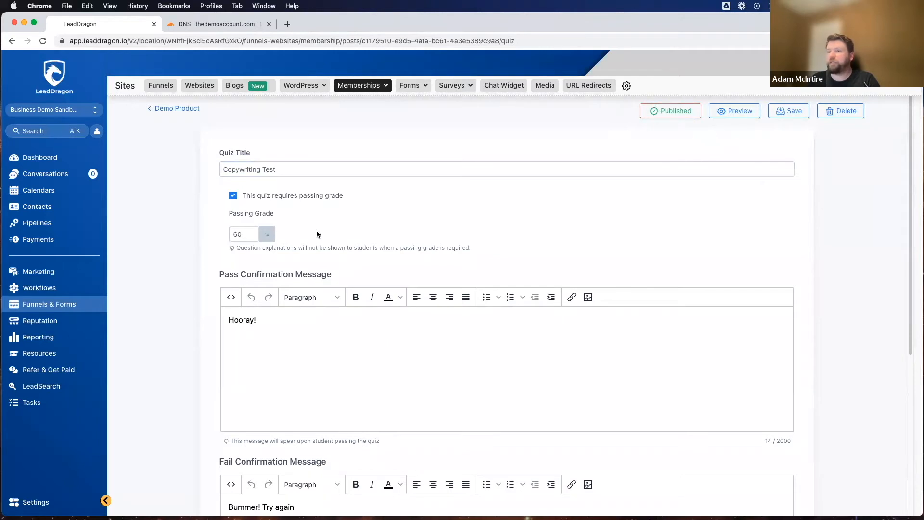
{"action": "left_click", "coordinate": [155, 110]}
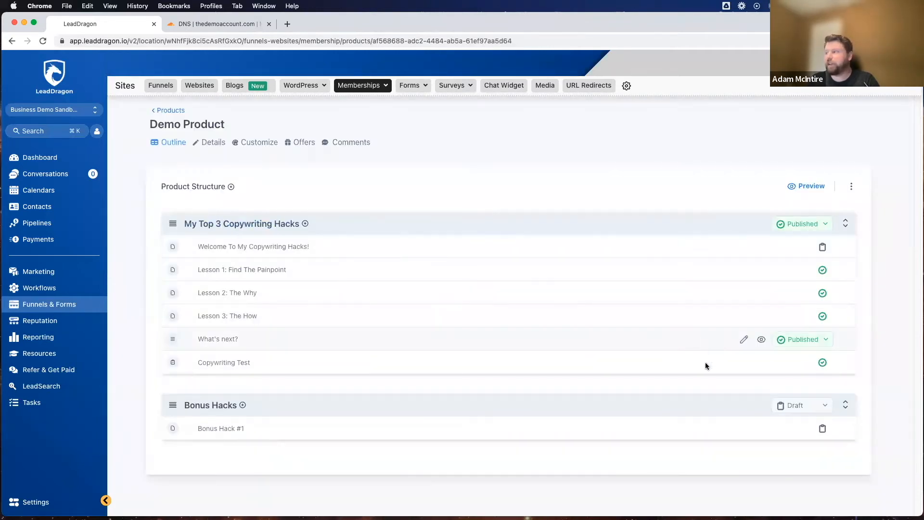
Step: Set the Welcome To My Copywriting Hacks! lesson to Published, save it, and return to the product outline
{"action": "left_click", "coordinate": [277, 242]}
{"action": "left_click", "coordinate": [671, 201]}
{"action": "left_click", "coordinate": [860, 127]}
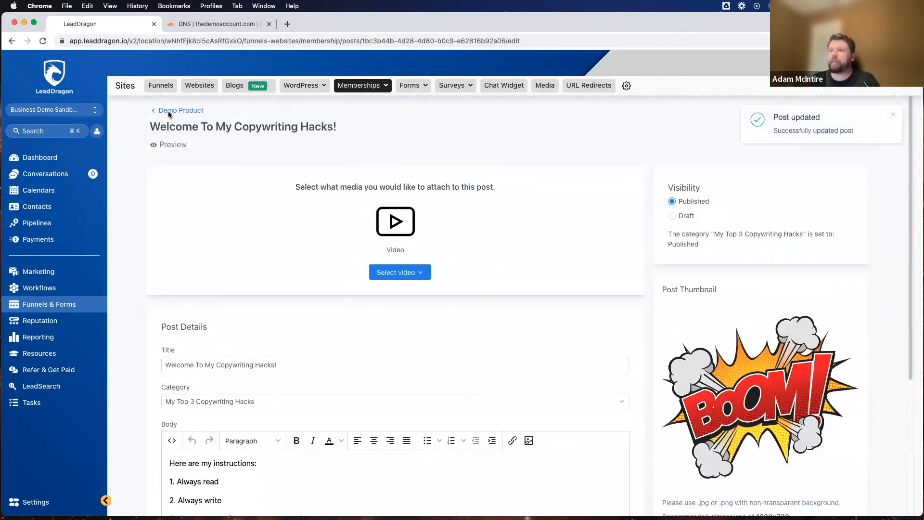
{"action": "left_click", "coordinate": [168, 111]}
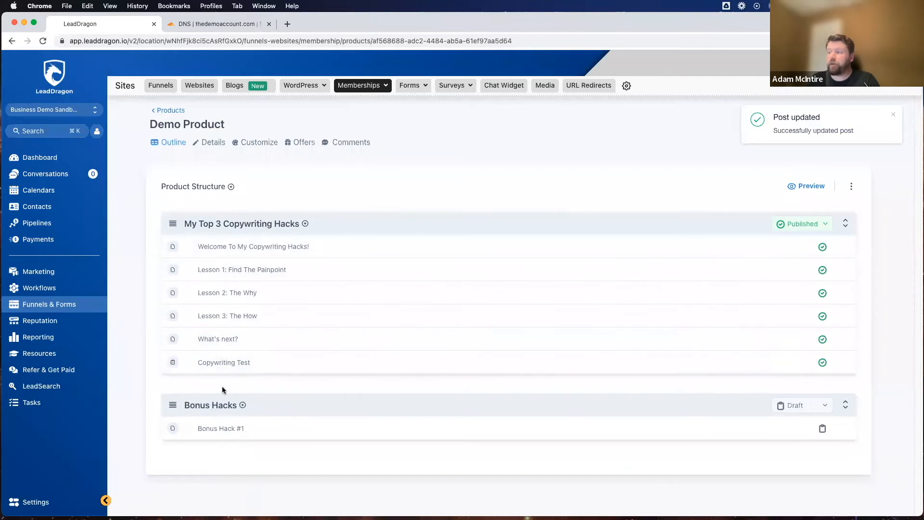
Step: Open the Bonus Hacks category's settings and set its visibility to Locked
{"action": "left_click", "coordinate": [205, 408]}
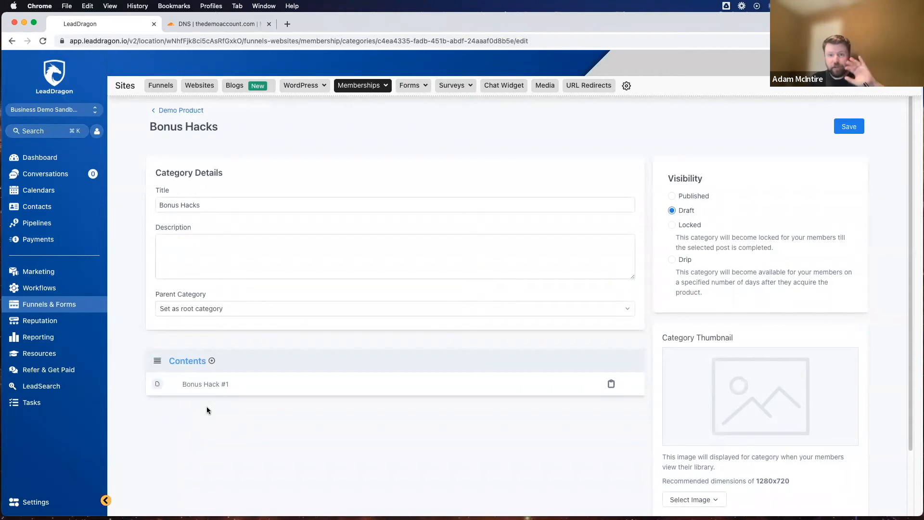
{"action": "mouse_move", "coordinate": [377, 377]}
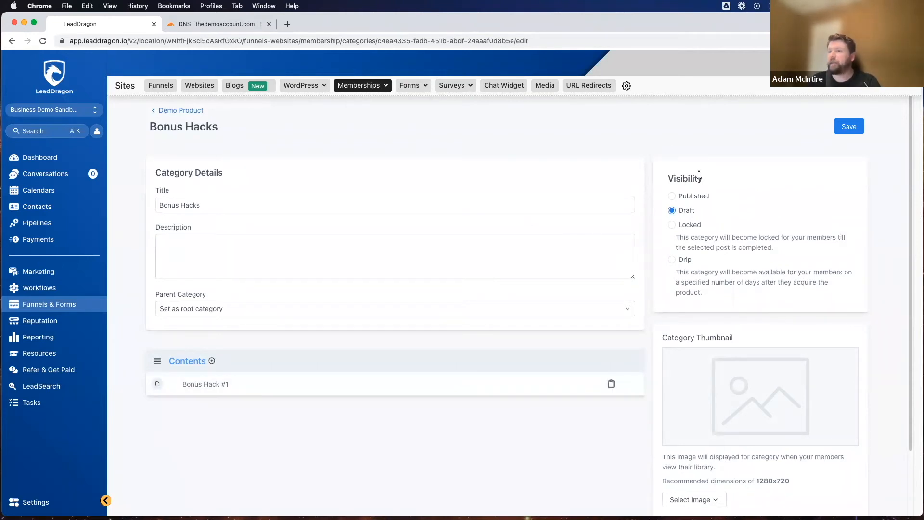
{"action": "left_click_drag", "start_coordinate": [666, 179], "coordinate": [762, 178]}
{"action": "left_click", "coordinate": [761, 178]}
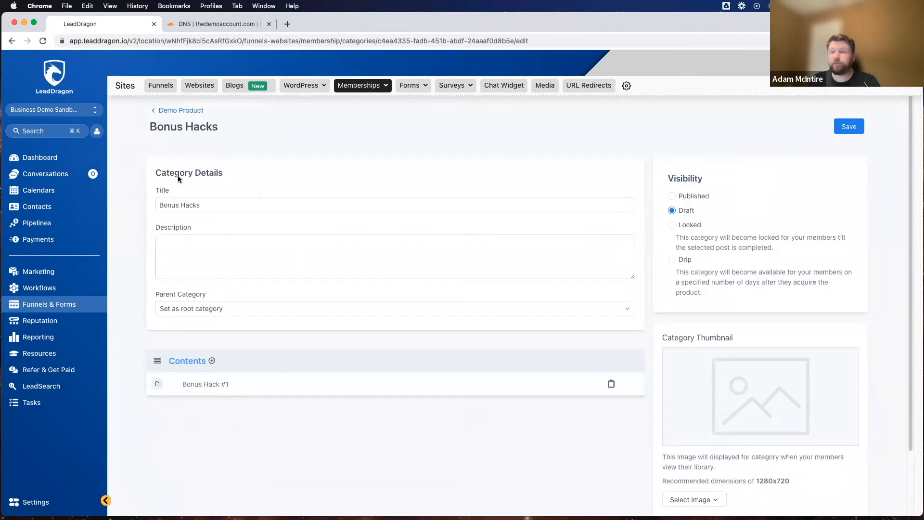
{"action": "left_click_drag", "start_coordinate": [154, 173], "coordinate": [290, 173]}
{"action": "left_click", "coordinate": [283, 173]}
{"action": "left_click", "coordinate": [674, 226]}
{"action": "left_click_drag", "start_coordinate": [687, 275], "coordinate": [715, 270]}
{"action": "left_click", "coordinate": [724, 267]}
Step: Examine which posts and categories can be chosen as the unlock condition for the Bonus Hacks category
{"action": "scroll", "coordinate": [721, 269], "scroll_direction": "down", "scroll_amount": 1}
{"action": "scroll", "coordinate": [720, 274], "scroll_direction": "down", "scroll_amount": 1}
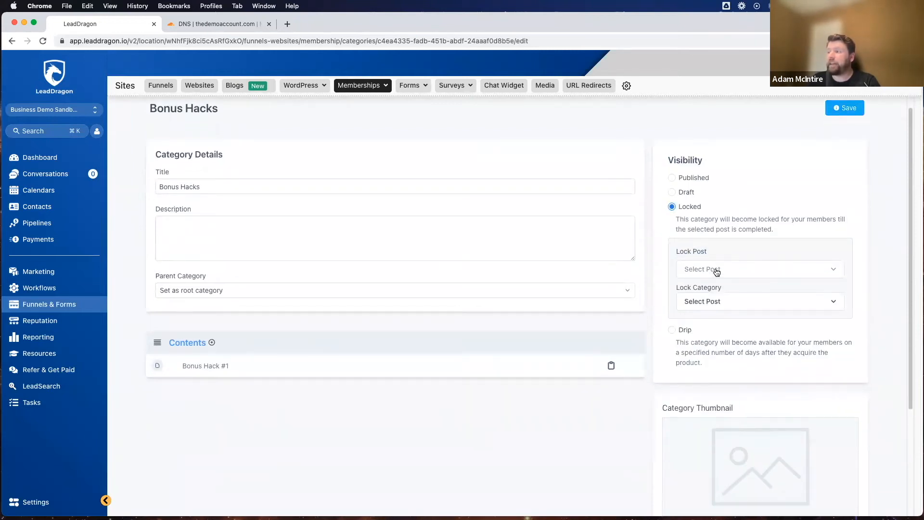
{"action": "left_click", "coordinate": [717, 272]}
{"action": "scroll", "coordinate": [721, 335], "scroll_direction": "down", "scroll_amount": 3}
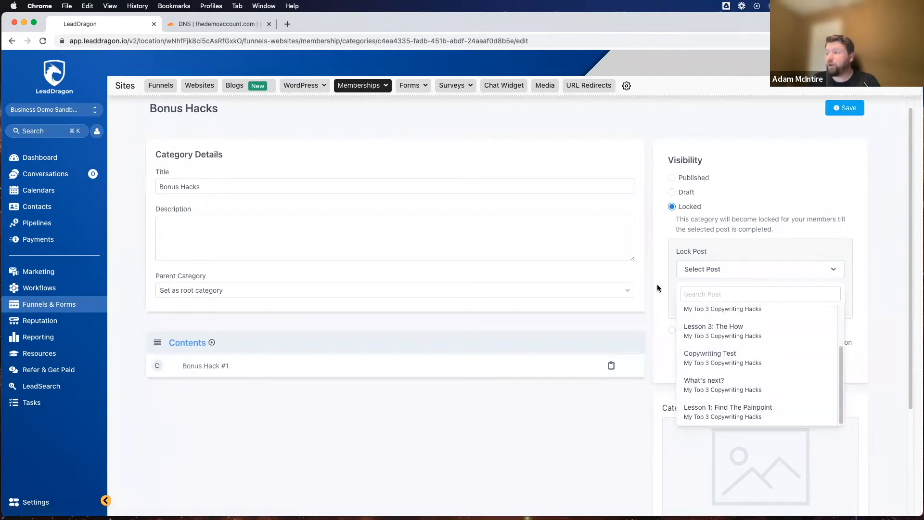
{"action": "left_click", "coordinate": [777, 271]}
{"action": "left_click", "coordinate": [713, 303]}
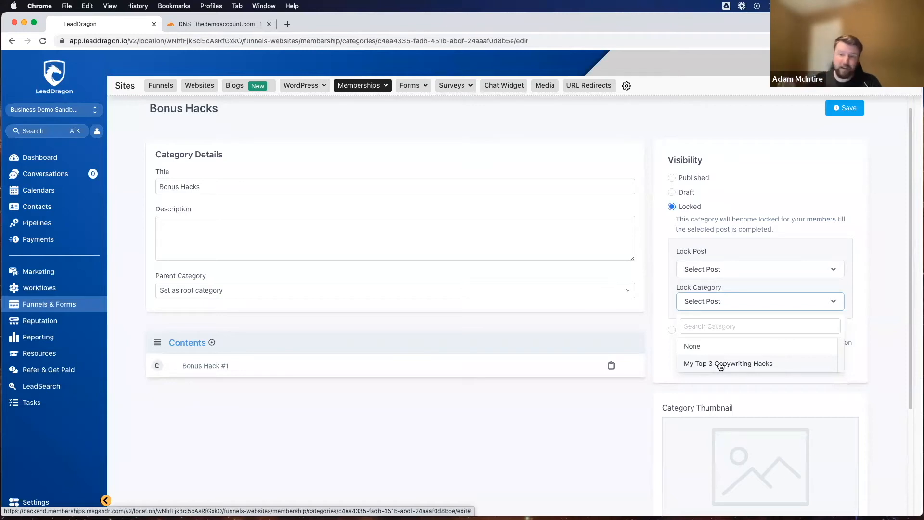
{"action": "left_click", "coordinate": [739, 265]}
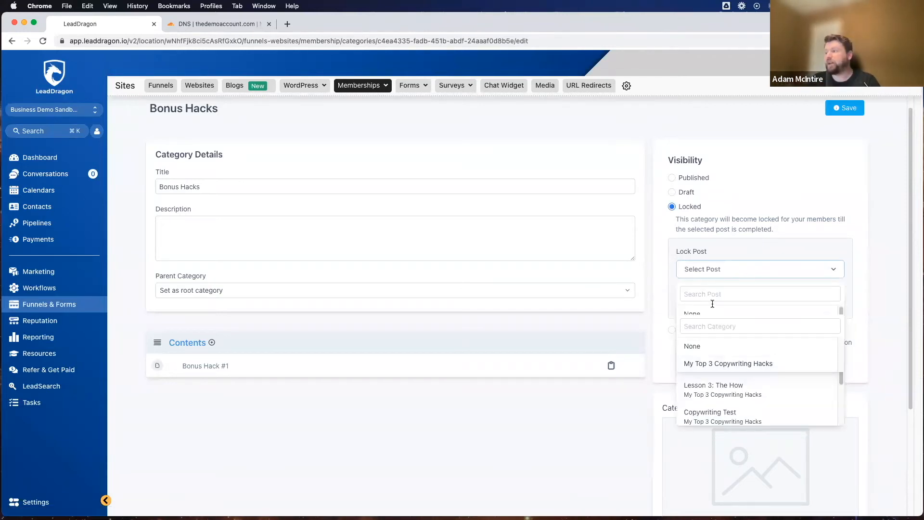
{"action": "left_click", "coordinate": [700, 265]}
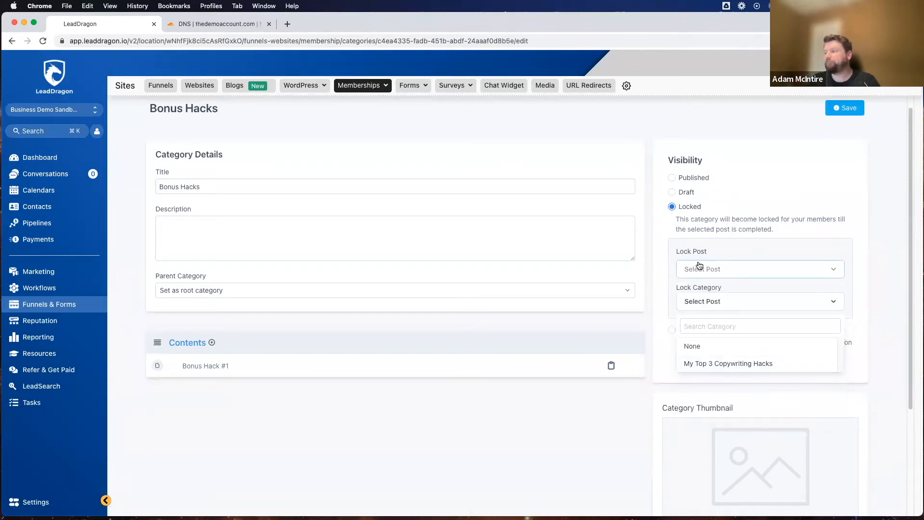
{"action": "left_click", "coordinate": [708, 302]}
Step: Try Copywriting Test as the lock post for Bonus Hacks, and reset the lock post to None
{"action": "left_click", "coordinate": [704, 270]}
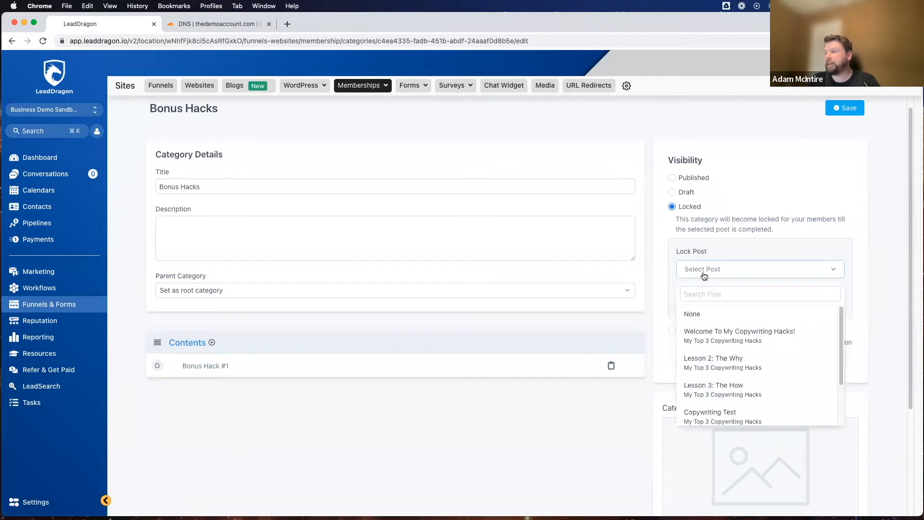
{"action": "scroll", "coordinate": [721, 358], "scroll_direction": "down", "scroll_amount": 2}
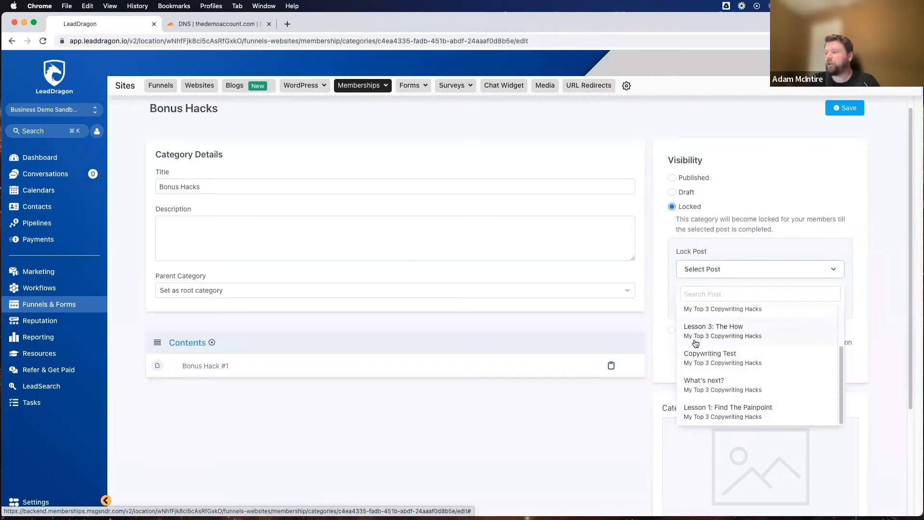
{"action": "left_click", "coordinate": [714, 355]}
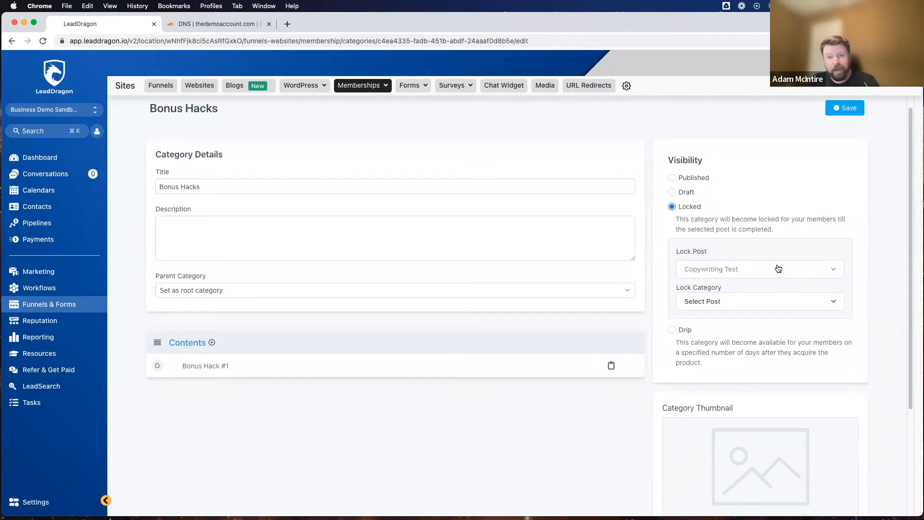
{"action": "left_click", "coordinate": [778, 268]}
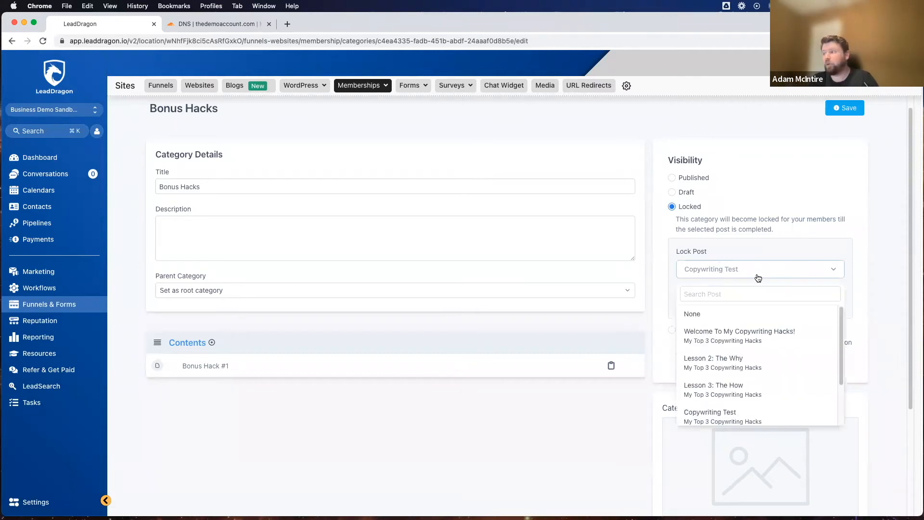
{"action": "left_click", "coordinate": [725, 319]}
Step: Set the lock category for Bonus Hacks to My Top 3 Copywriting Hacks, save, and return to the product outline
{"action": "left_click", "coordinate": [711, 302]}
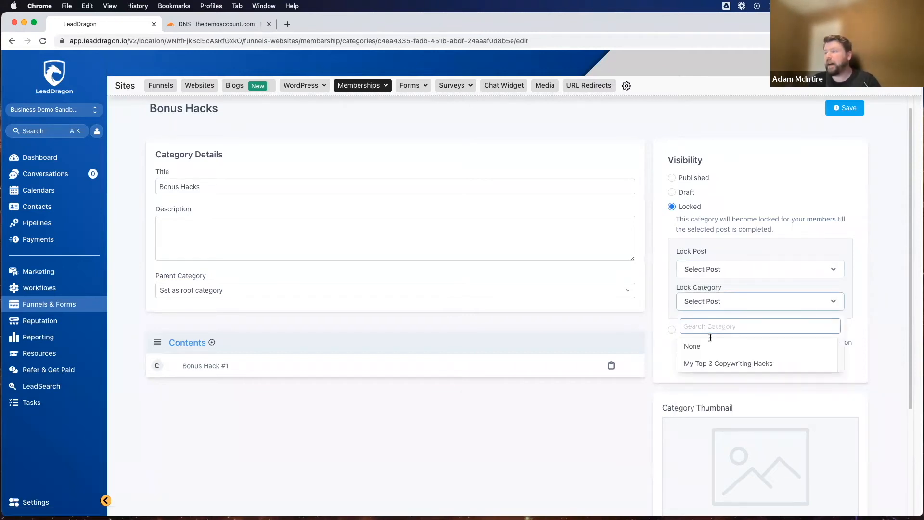
{"action": "left_click", "coordinate": [712, 363]}
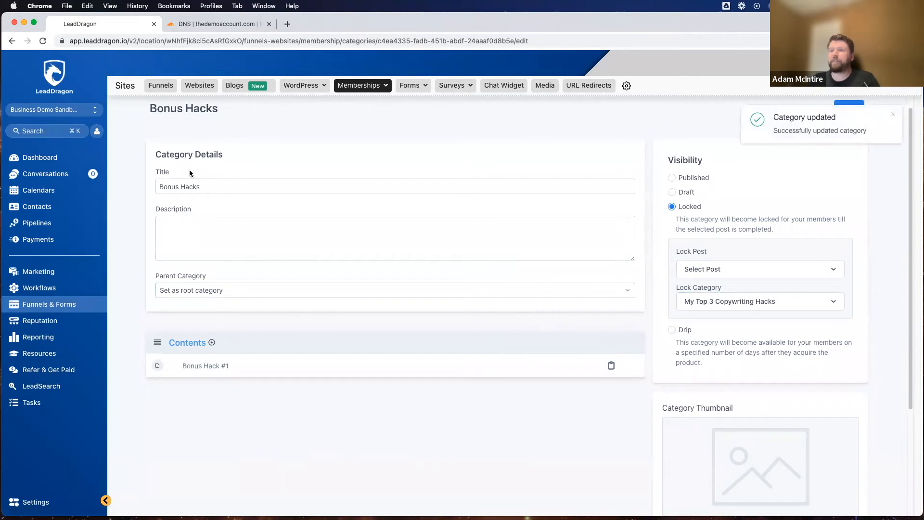
{"action": "scroll", "coordinate": [190, 137], "scroll_direction": "up", "scroll_amount": 1}
{"action": "left_click", "coordinate": [177, 110]}
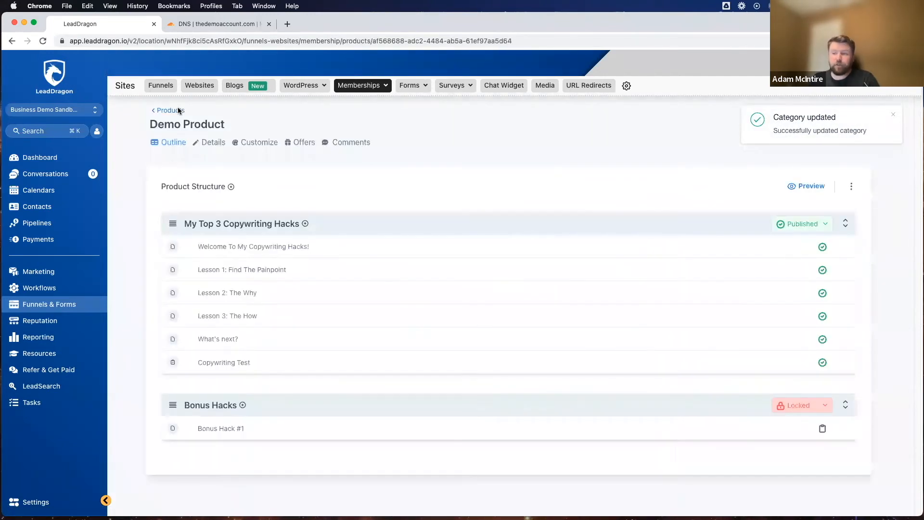
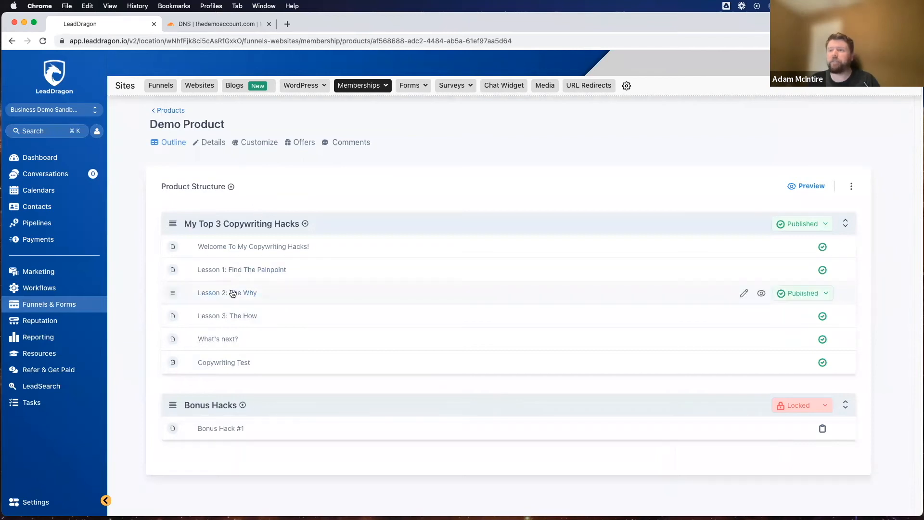
Step: Open Demo Product's details and enter the description "This is my copywriting hacks demo course."
{"action": "left_click", "coordinate": [214, 142]}
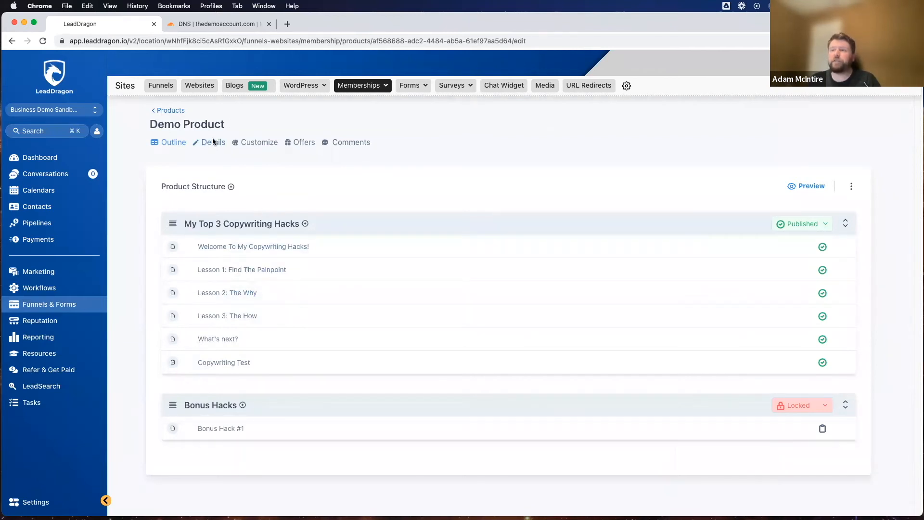
{"action": "left_click", "coordinate": [278, 276]}
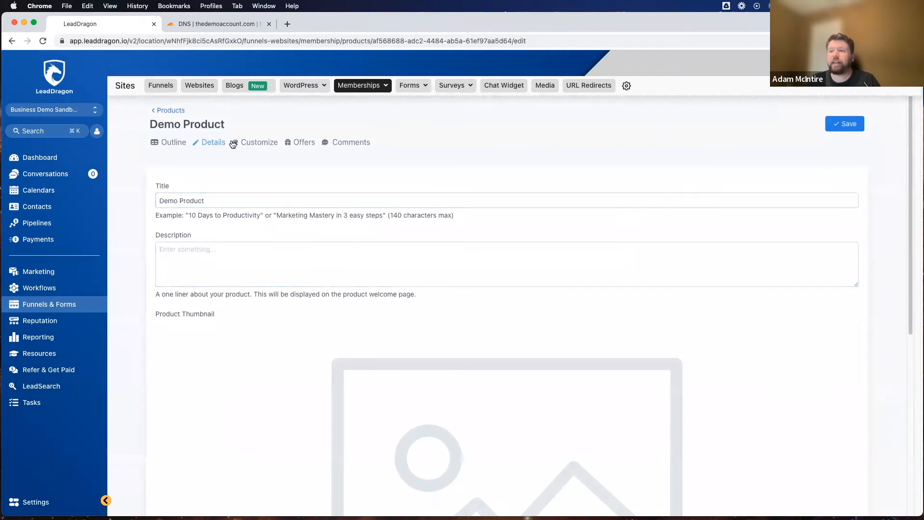
{"action": "scroll", "coordinate": [236, 202], "scroll_direction": "down", "scroll_amount": 1}
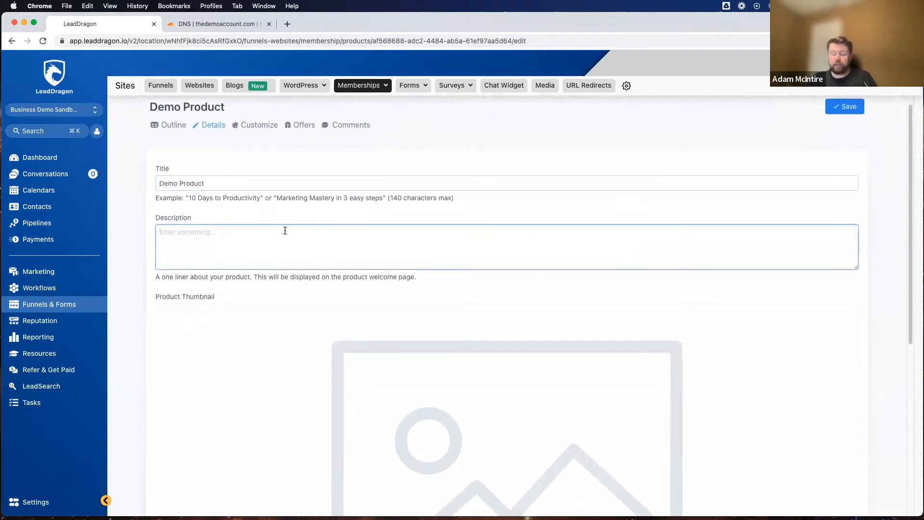
{"action": "type", "text": "This"}
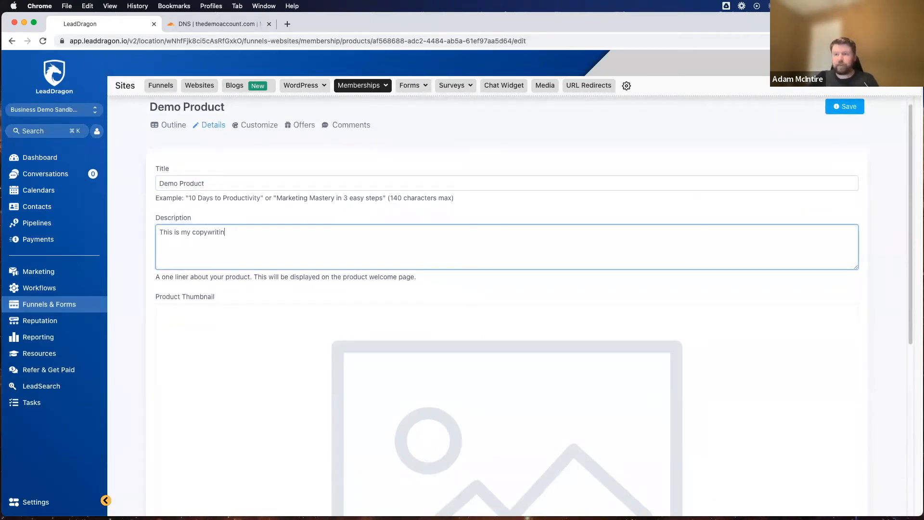
{"action": "type", "text": "is my copywriting hacks demo course."}
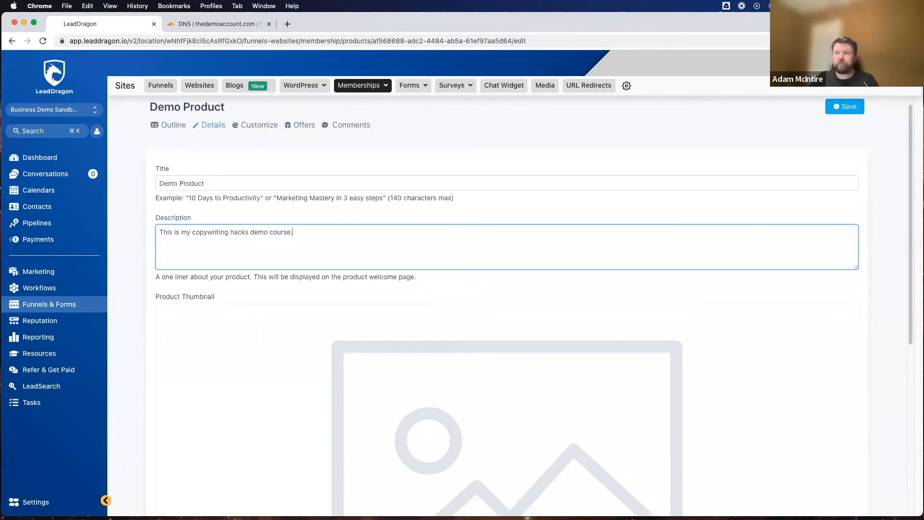
Step: Upload the kisspng clip-art BOOM! PNG from Downloads as the product thumbnail
{"action": "scroll", "coordinate": [310, 272], "scroll_direction": "down", "scroll_amount": 6}
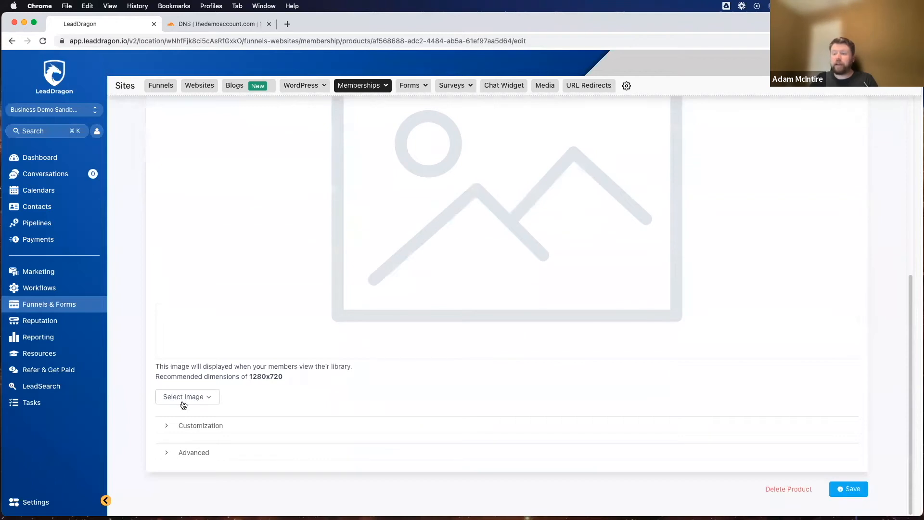
{"action": "left_click", "coordinate": [196, 396]}
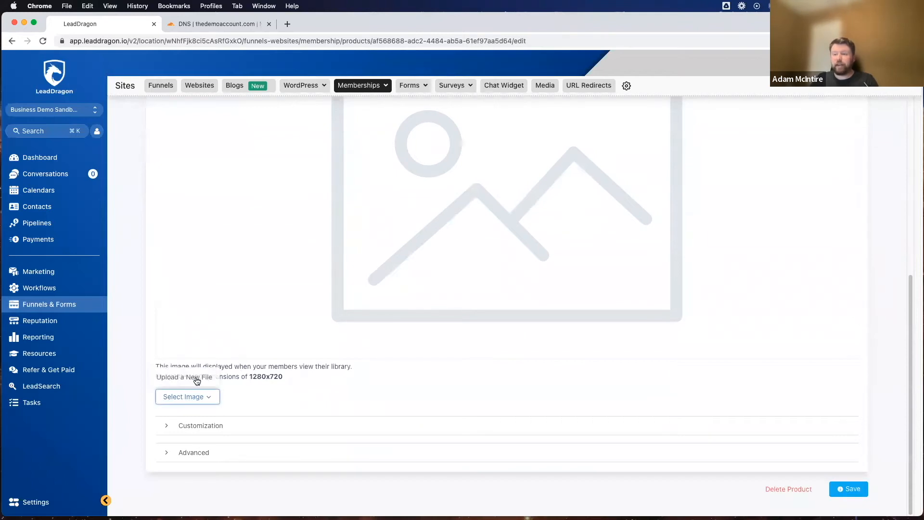
{"action": "left_click", "coordinate": [196, 378]}
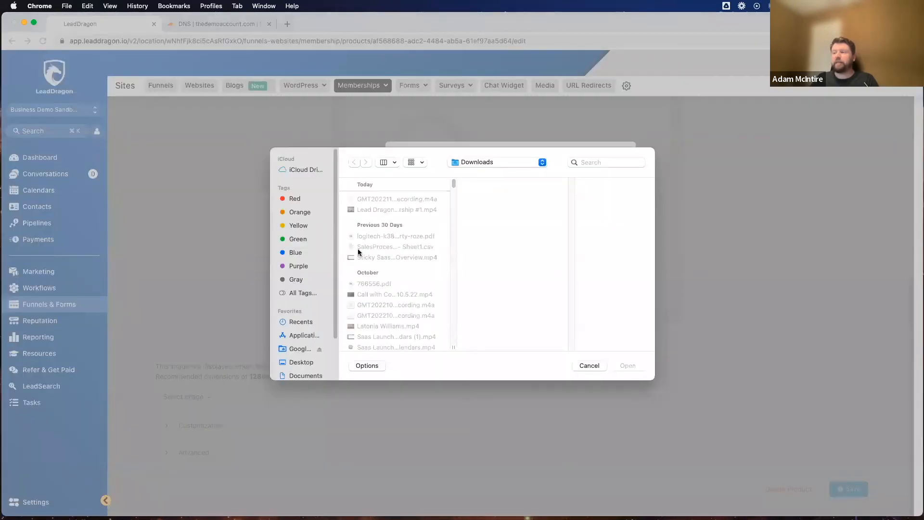
{"action": "scroll", "coordinate": [369, 251], "scroll_direction": "down", "scroll_amount": 10}
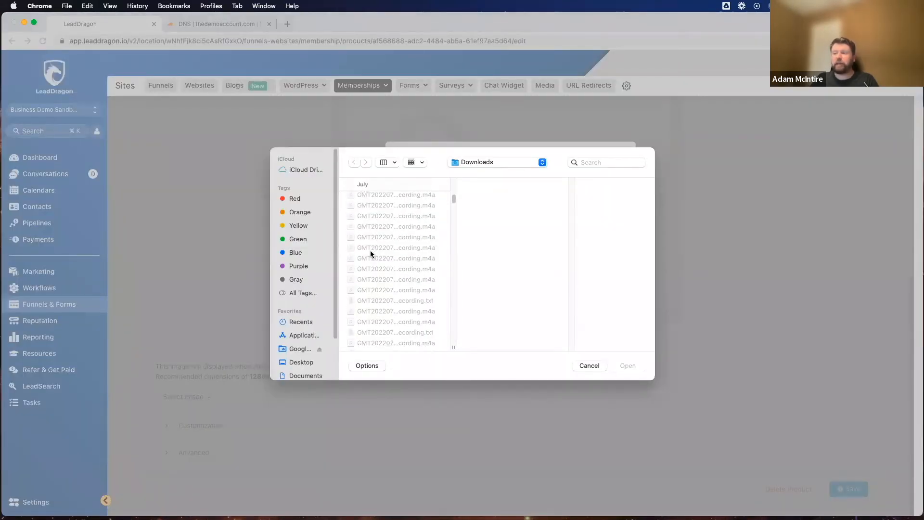
{"action": "scroll", "coordinate": [371, 253], "scroll_direction": "down", "scroll_amount": 10}
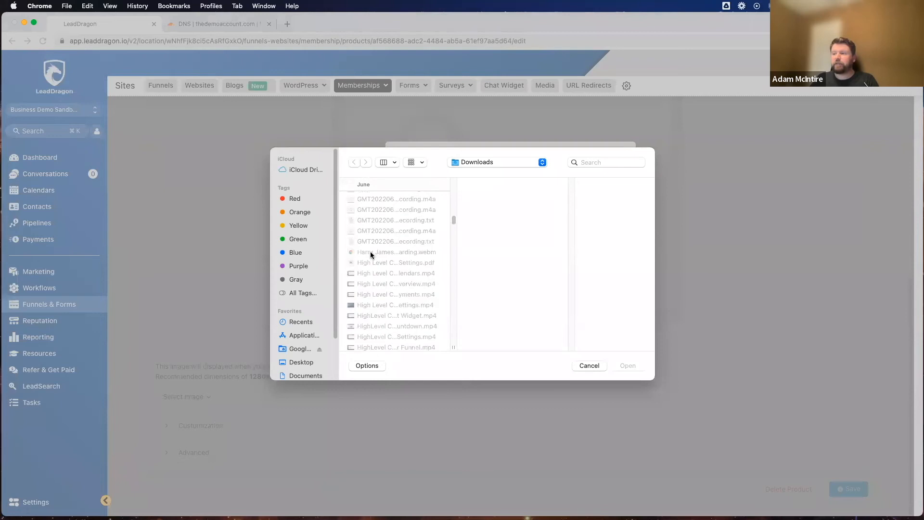
{"action": "scroll", "coordinate": [382, 258], "scroll_direction": "down", "scroll_amount": 3}
{"action": "scroll", "coordinate": [382, 258], "scroll_direction": "down", "scroll_amount": 15}
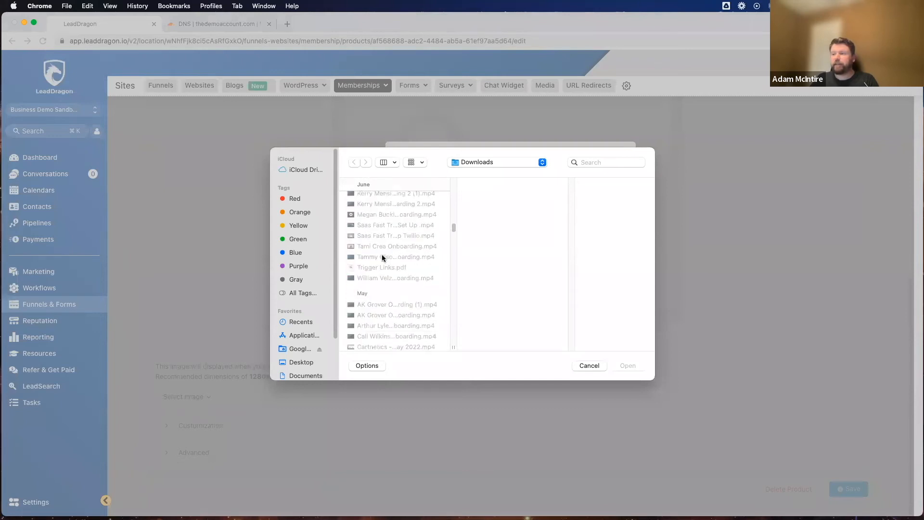
{"action": "scroll", "coordinate": [382, 254], "scroll_direction": "down", "scroll_amount": 5}
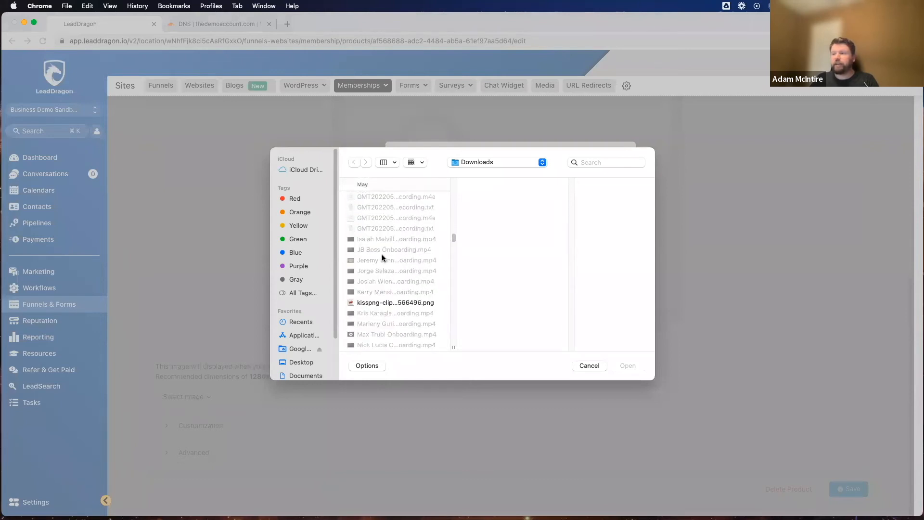
{"action": "left_click", "coordinate": [381, 284]}
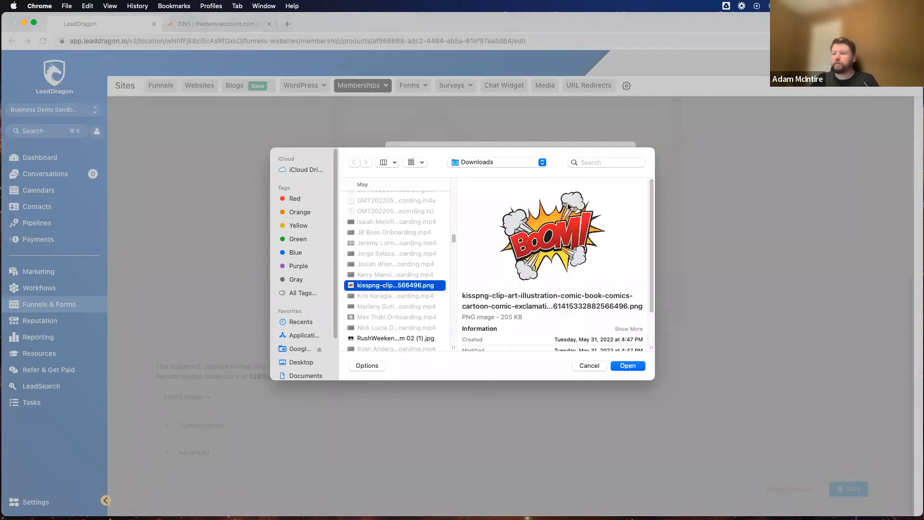
{"action": "left_click", "coordinate": [628, 365]}
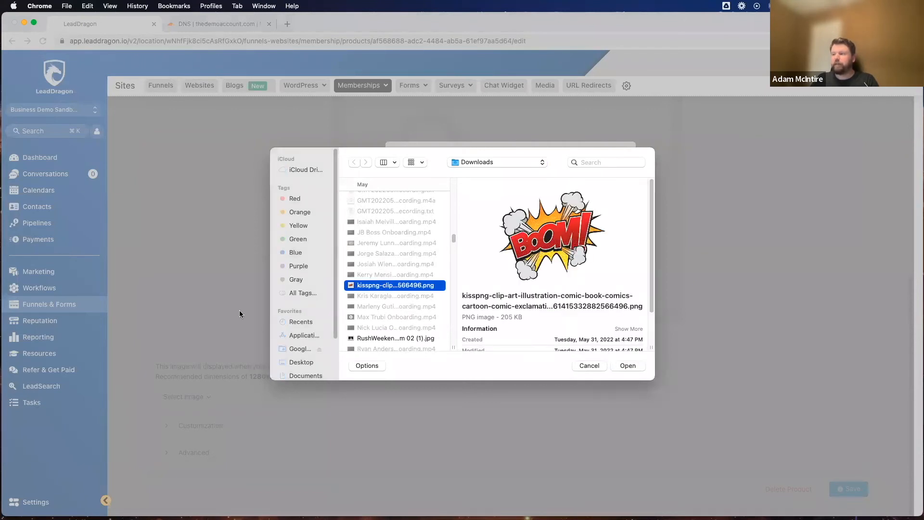
{"action": "left_click", "coordinate": [535, 386]}
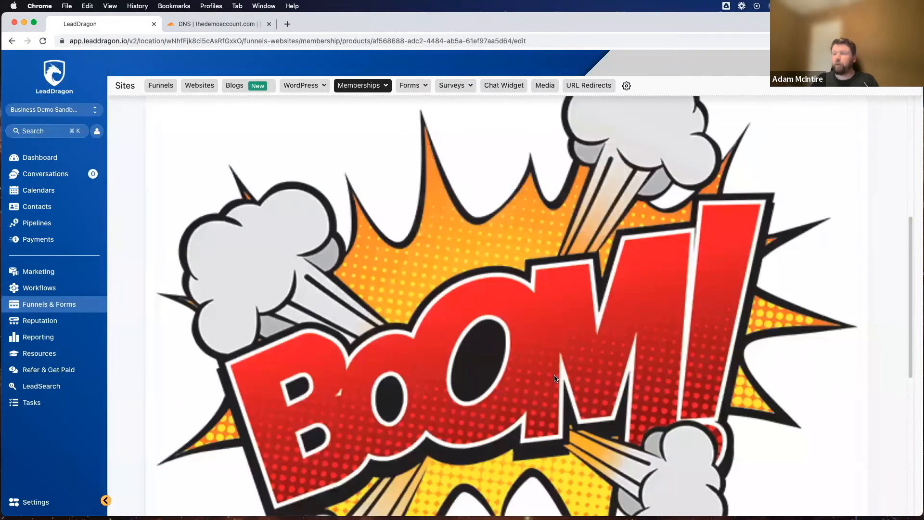
Step: Expand the product's customization settings and replace the instructor section's heading with the instructor's first name
{"action": "scroll", "coordinate": [340, 320], "scroll_direction": "up", "scroll_amount": 10}
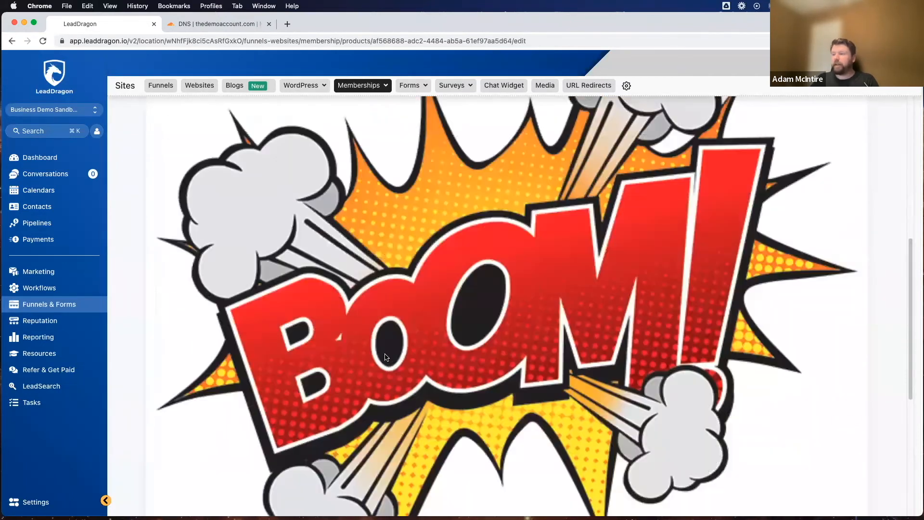
{"action": "scroll", "coordinate": [340, 321], "scroll_direction": "down", "scroll_amount": 3}
{"action": "scroll", "coordinate": [340, 321], "scroll_direction": "down", "scroll_amount": 10}
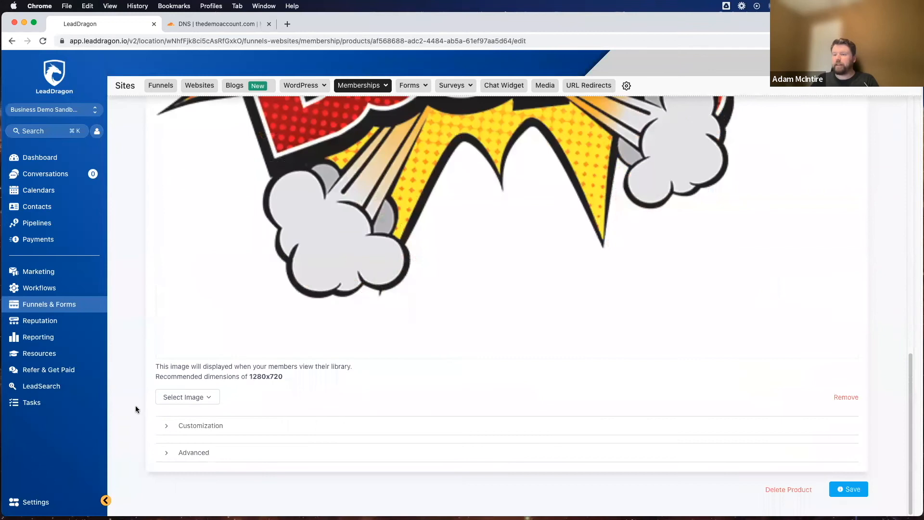
{"action": "left_click", "coordinate": [166, 426]}
{"action": "scroll", "coordinate": [258, 384], "scroll_direction": "down", "scroll_amount": 6}
{"action": "scroll", "coordinate": [214, 226], "scroll_direction": "up", "scroll_amount": 6}
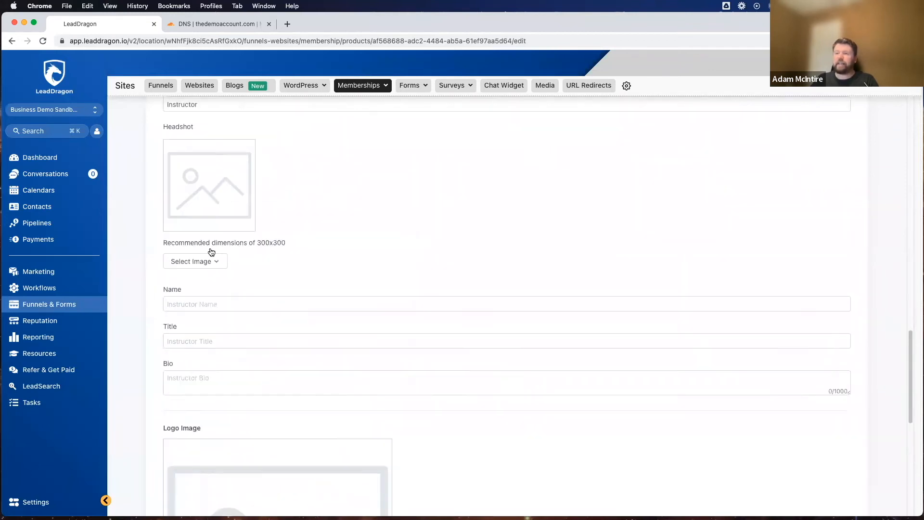
{"action": "double_click", "coordinate": [208, 321]}
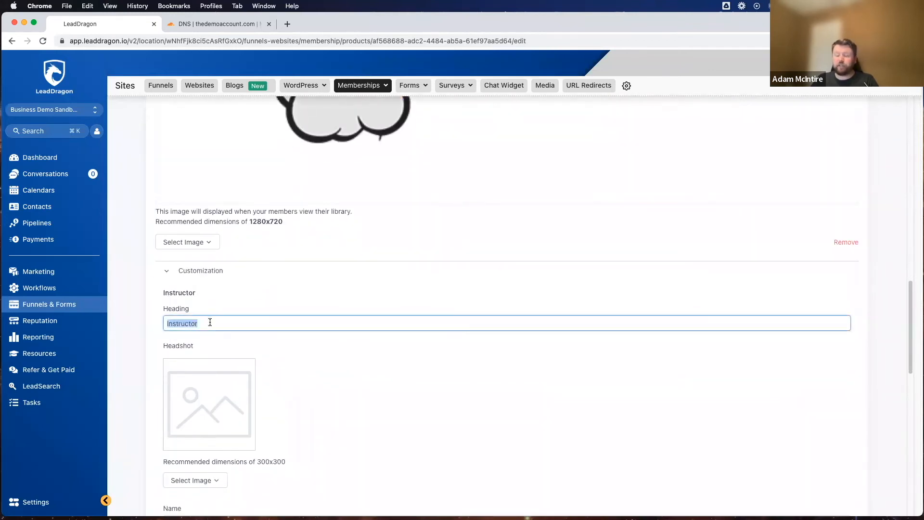
{"action": "type", "text": "Adam"}
Step: Upload the black-and-white RushWeekend Headshot JPG from Downloads as the instructor's headshot
{"action": "scroll", "coordinate": [227, 341], "scroll_direction": "down", "scroll_amount": 2}
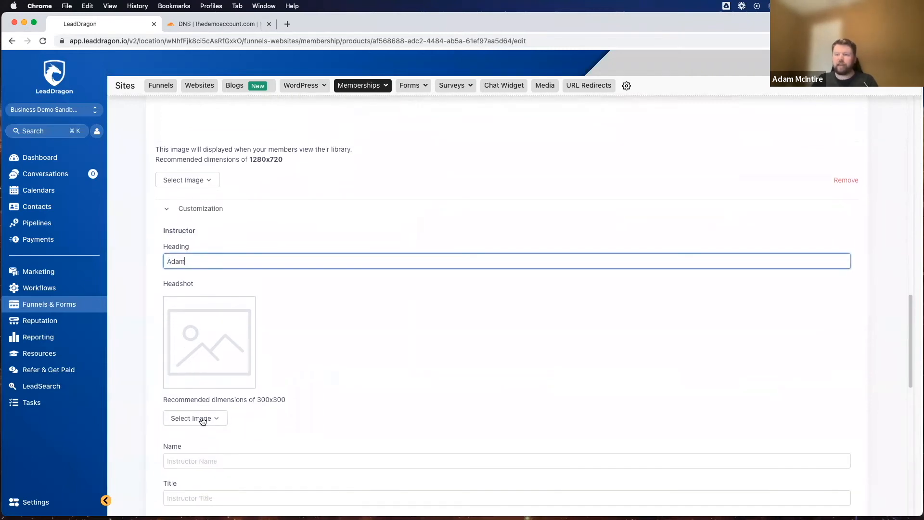
{"action": "left_click", "coordinate": [203, 421]}
{"action": "left_click", "coordinate": [205, 438]}
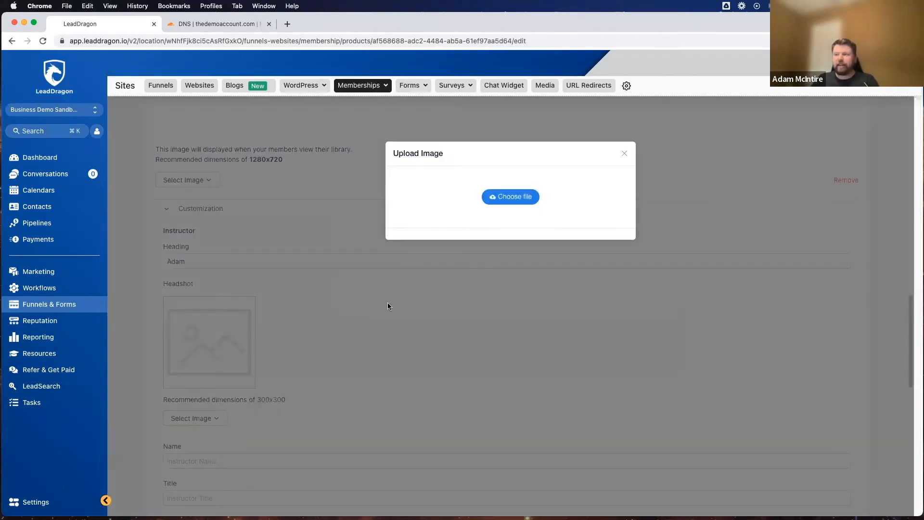
{"action": "left_click", "coordinate": [507, 201]}
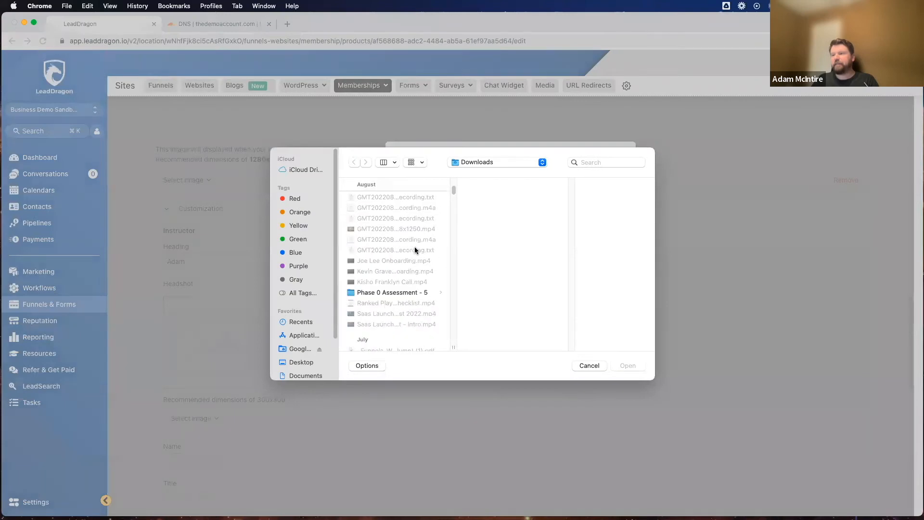
{"action": "scroll", "coordinate": [415, 248], "scroll_direction": "down", "scroll_amount": 10}
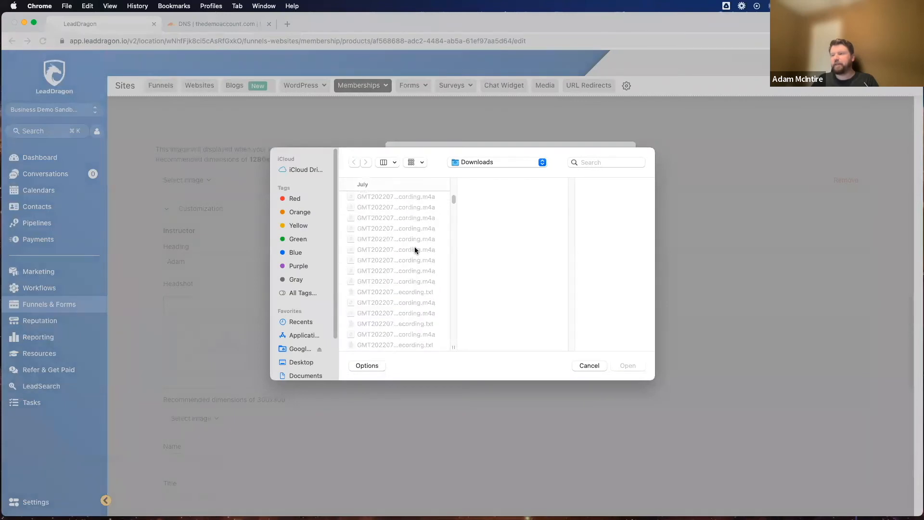
{"action": "left_click_drag", "start_coordinate": [455, 213], "coordinate": [463, 354]}
{"action": "scroll", "coordinate": [384, 295], "scroll_direction": "up", "scroll_amount": 3}
{"action": "scroll", "coordinate": [384, 297], "scroll_direction": "up", "scroll_amount": 5}
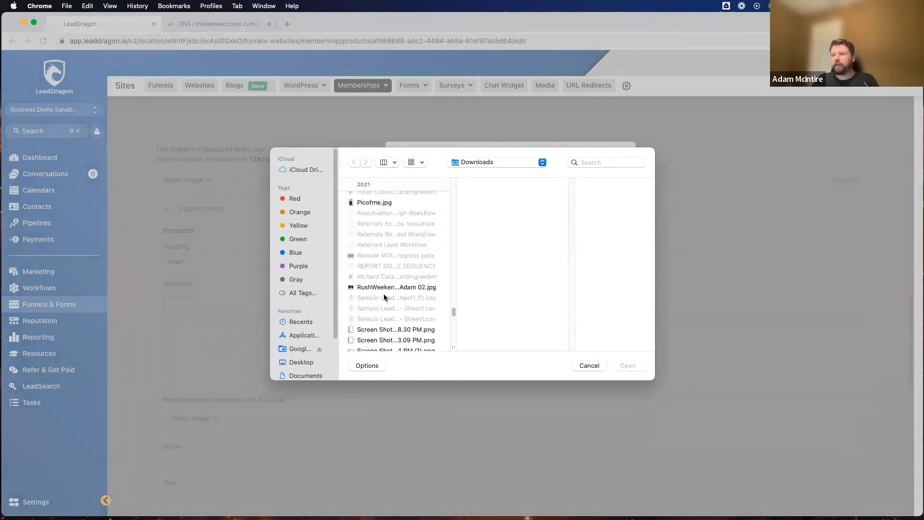
{"action": "left_click", "coordinate": [377, 204]}
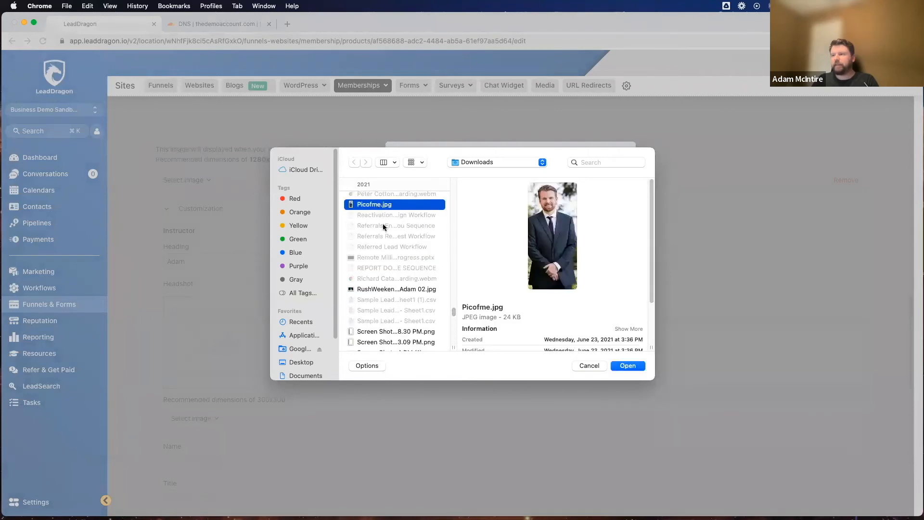
{"action": "scroll", "coordinate": [383, 223], "scroll_direction": "down", "scroll_amount": 3}
{"action": "left_click", "coordinate": [383, 223]}
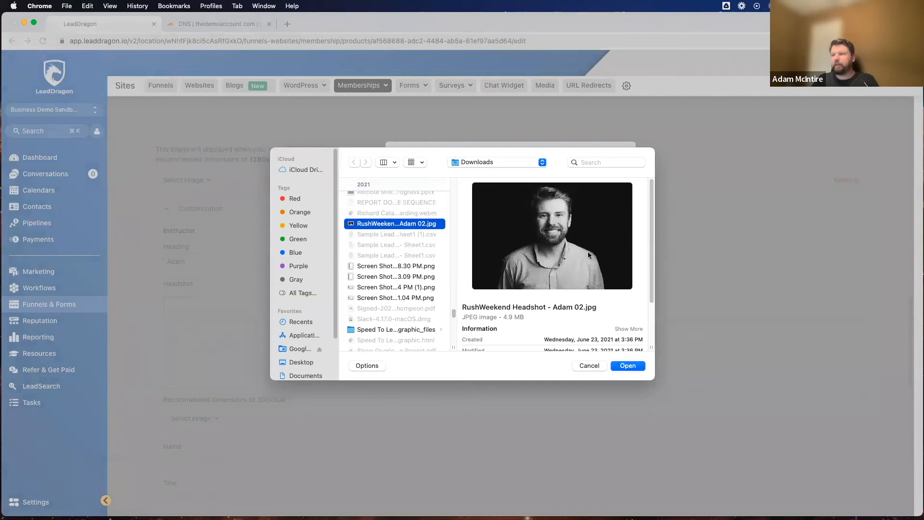
{"action": "left_click", "coordinate": [634, 370]}
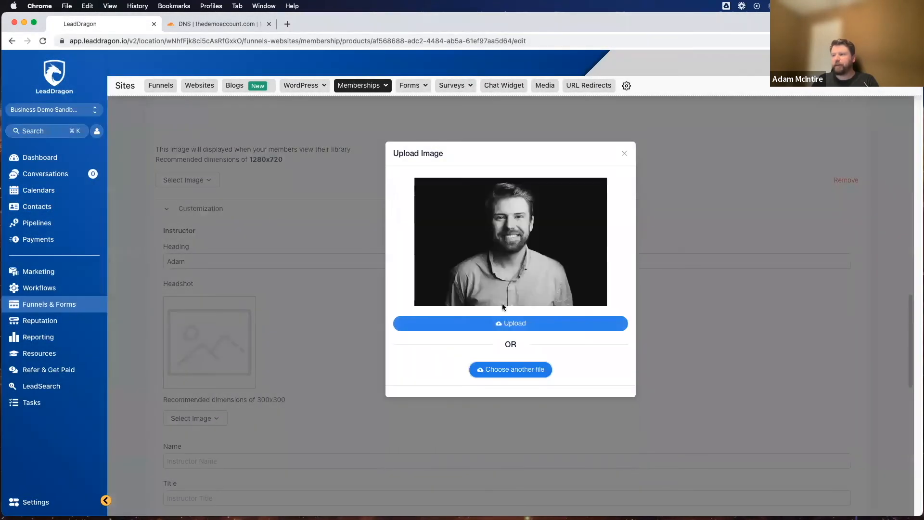
{"action": "left_click", "coordinate": [523, 326]}
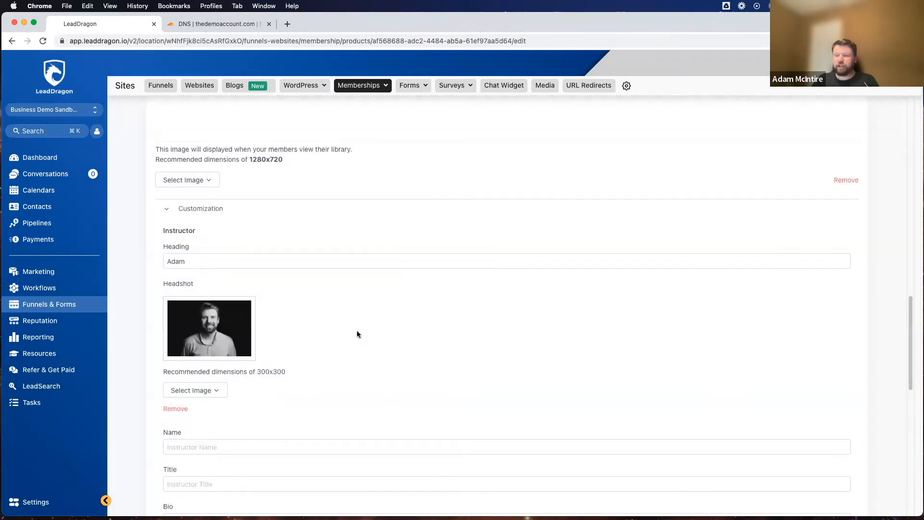
Step: Enter the instructor's first name in the instructor name field
{"action": "scroll", "coordinate": [371, 342], "scroll_direction": "down", "scroll_amount": 5}
{"action": "scroll", "coordinate": [188, 258], "scroll_direction": "up", "scroll_amount": 4}
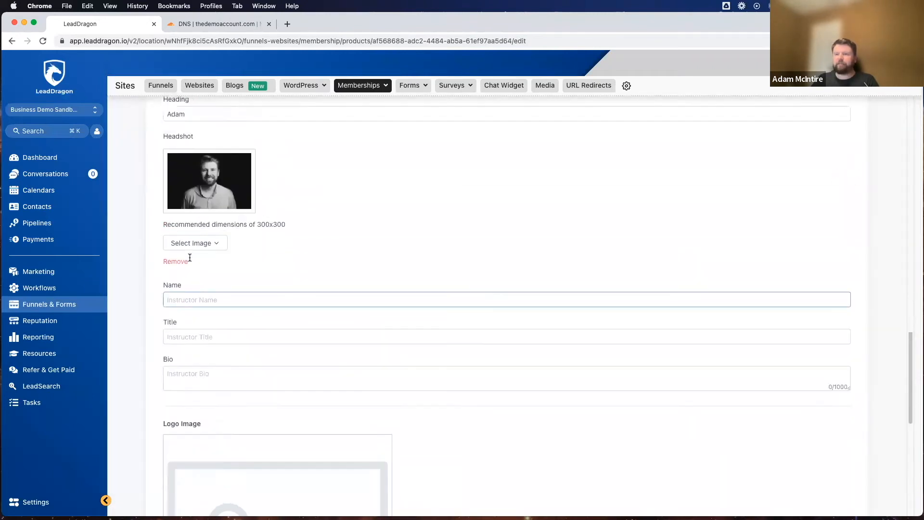
{"action": "scroll", "coordinate": [221, 324], "scroll_direction": "down", "scroll_amount": 2}
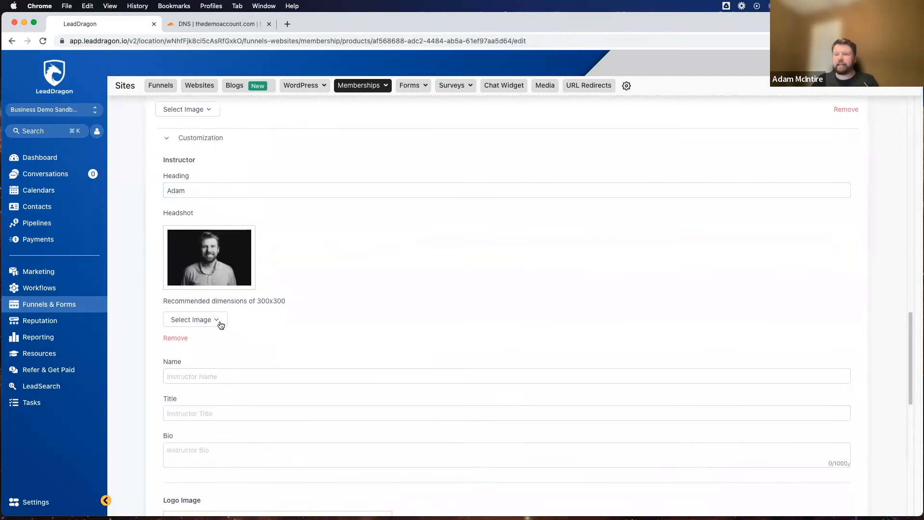
{"action": "left_click", "coordinate": [241, 347]}
{"action": "type", "text": "Adam"}
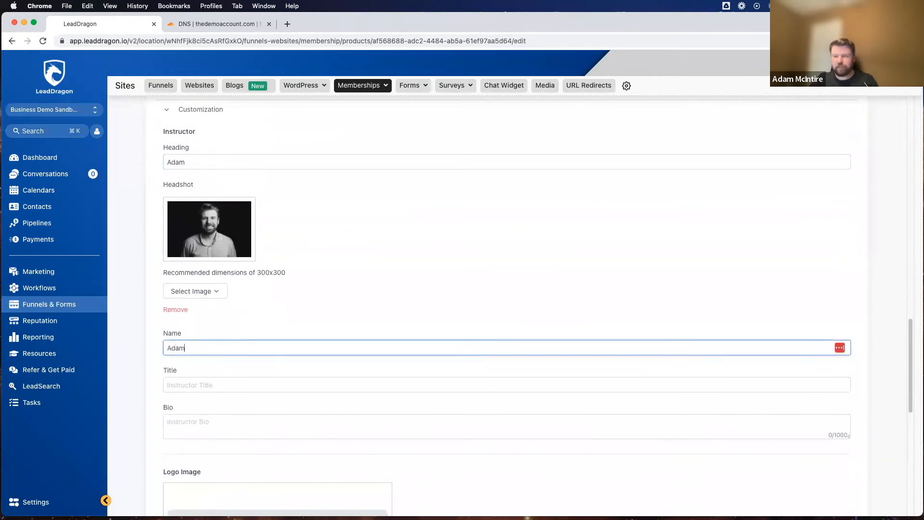
Step: Replace the instructor section's heading with text beginning "Meet Your"
{"action": "left_click", "coordinate": [238, 152]}
{"action": "double_click", "coordinate": [231, 158]}
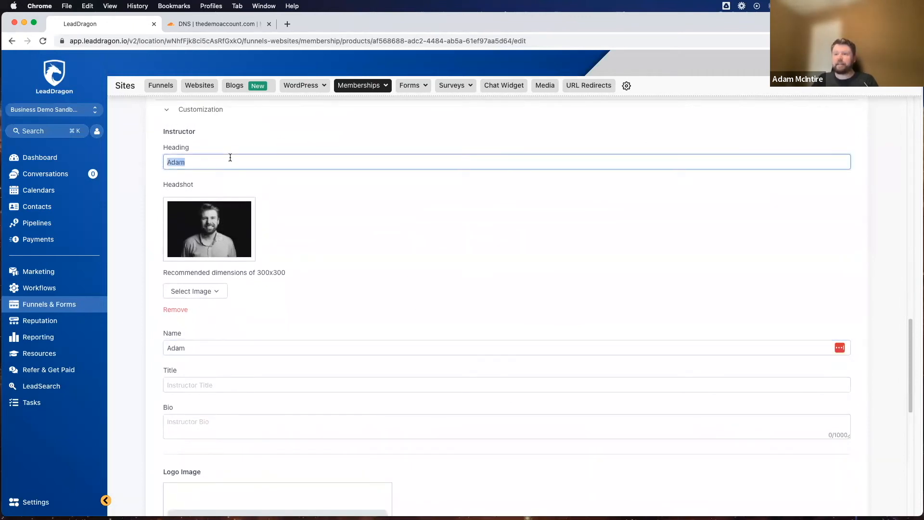
{"action": "type", "text": "Meet Your Instructor"}
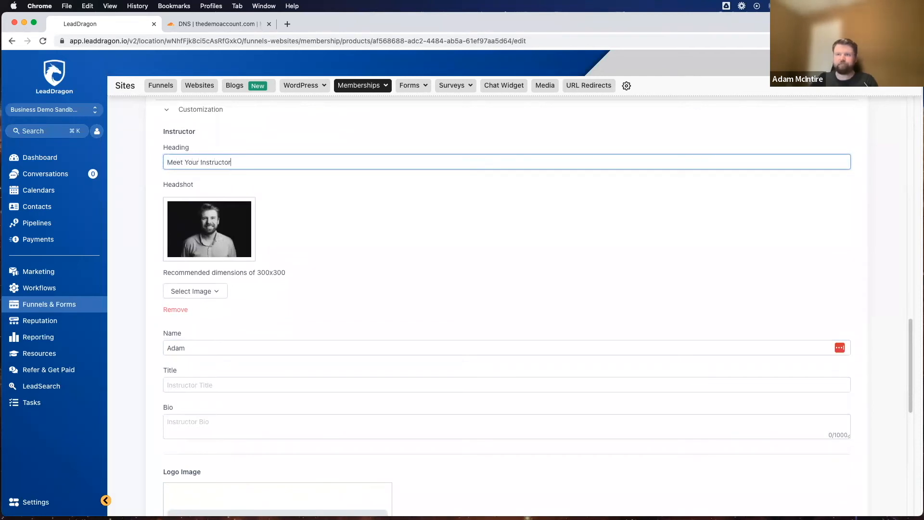
Step: Set the instructor's title to Software Specialist
{"action": "scroll", "coordinate": [473, 201], "scroll_direction": "down", "scroll_amount": 1}
{"action": "scroll", "coordinate": [207, 343], "scroll_direction": "down", "scroll_amount": 3}
{"action": "left_click", "coordinate": [197, 283]}
{"action": "type", "text": "Software Specialist"}
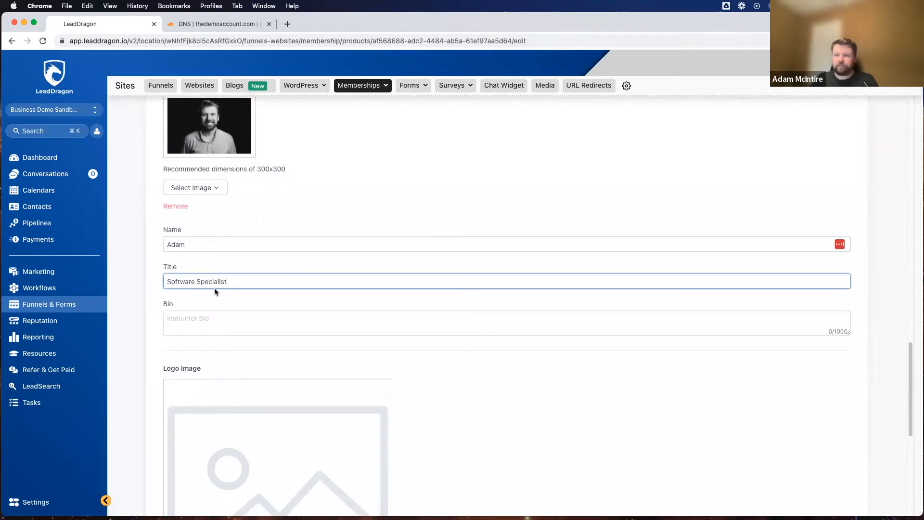
Step: Enter "Blah" as the instructor's bio
{"action": "left_click", "coordinate": [201, 326]}
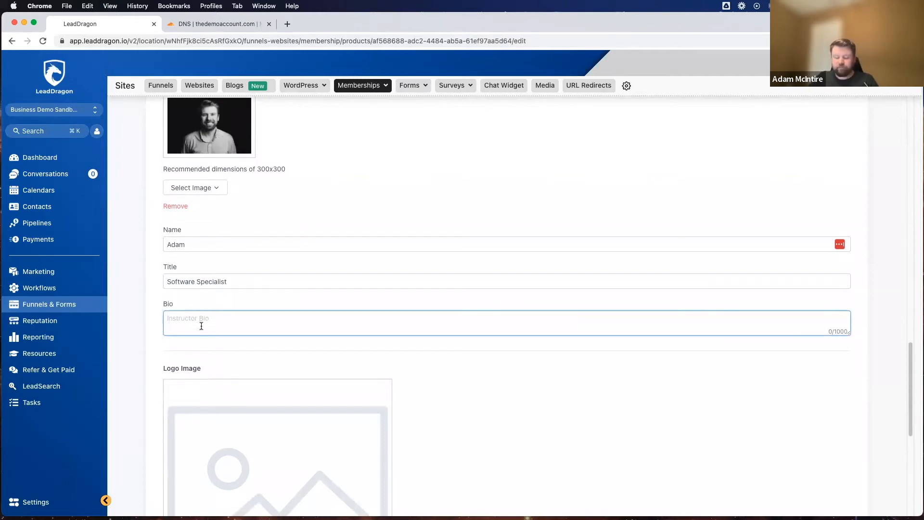
{"action": "type", "text": "Bi"}
{"action": "type", "text": "ah"}
Step: Upload the BOOM! comic clip-art PNG (kisspng-clip…566496.png) from Downloads as the product's logo image
{"action": "scroll", "coordinate": [410, 344], "scroll_direction": "down", "scroll_amount": 7}
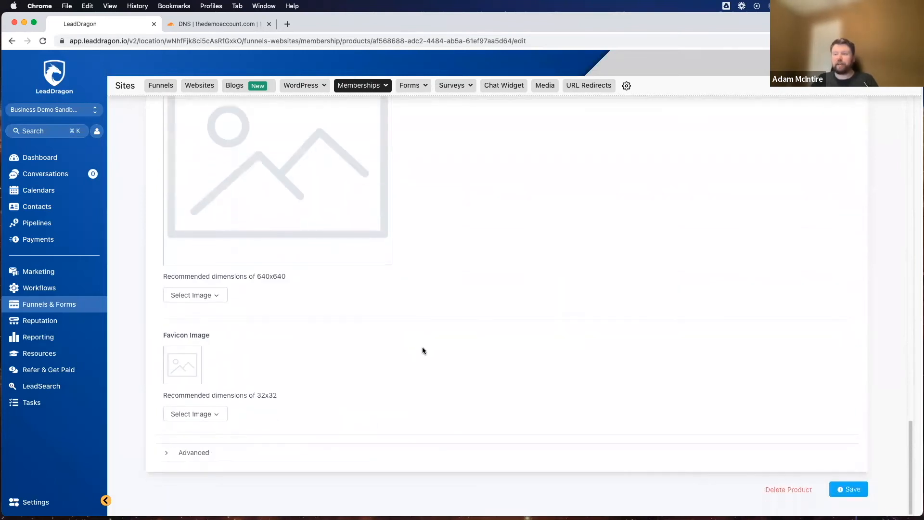
{"action": "scroll", "coordinate": [437, 250], "scroll_direction": "up", "scroll_amount": 6}
{"action": "scroll", "coordinate": [361, 197], "scroll_direction": "down", "scroll_amount": 2}
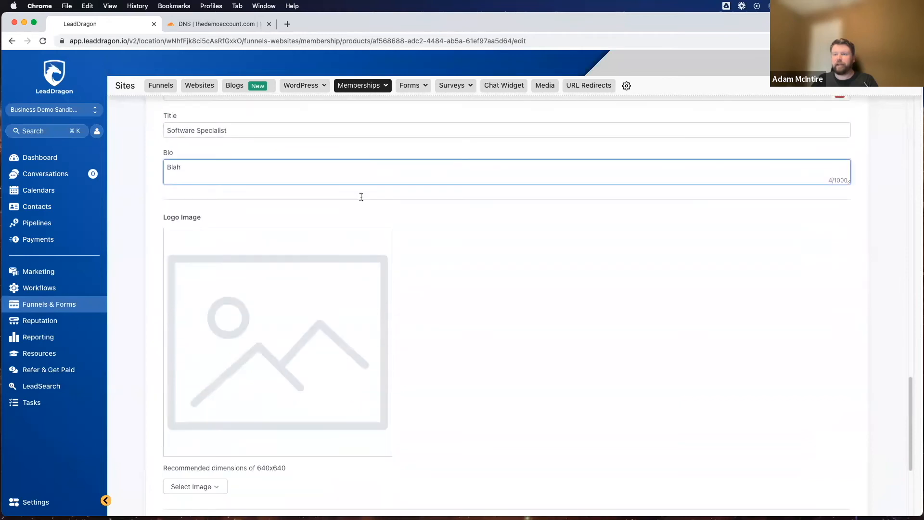
{"action": "scroll", "coordinate": [264, 322], "scroll_direction": "down", "scroll_amount": 4}
{"action": "left_click", "coordinate": [198, 295]}
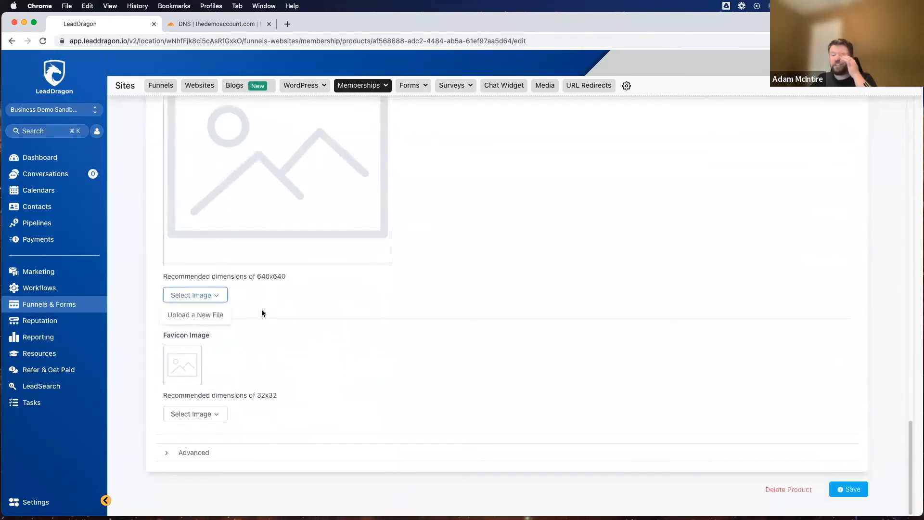
{"action": "left_click", "coordinate": [204, 315]}
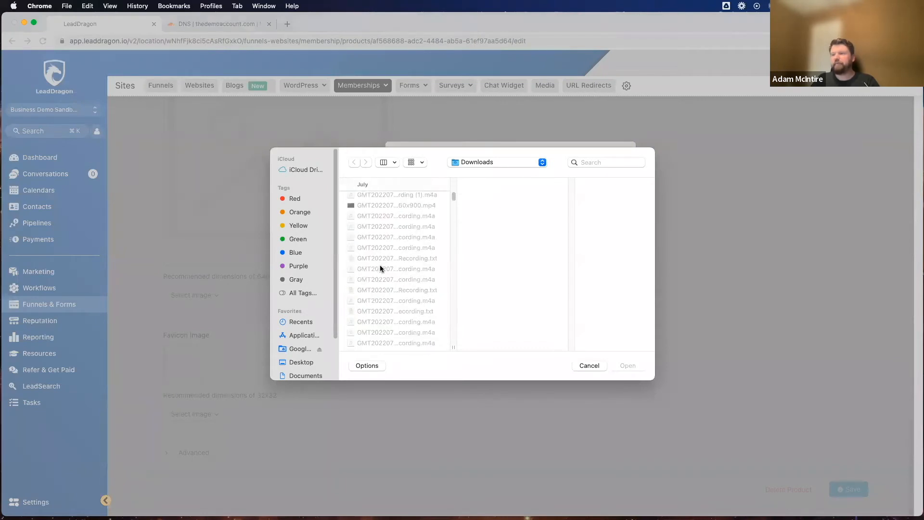
{"action": "scroll", "coordinate": [380, 266], "scroll_direction": "down", "scroll_amount": 10}
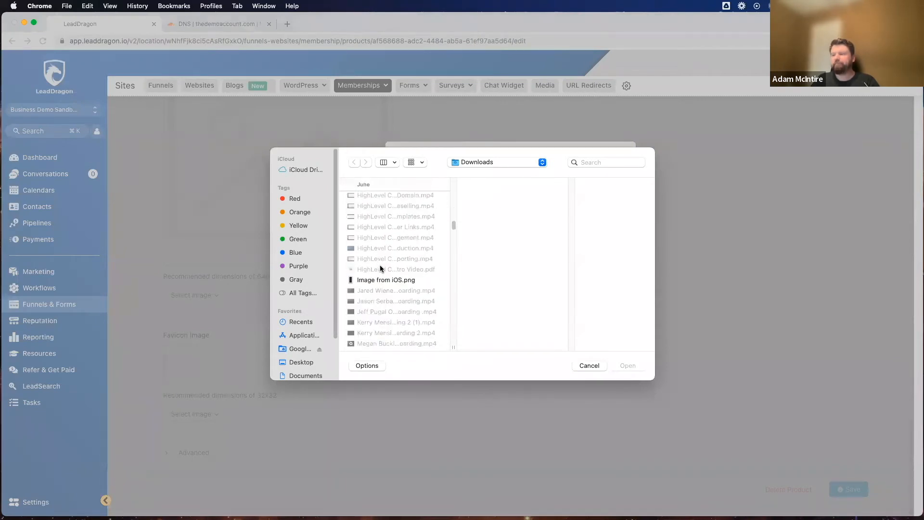
{"action": "scroll", "coordinate": [380, 269], "scroll_direction": "up", "scroll_amount": 3}
{"action": "scroll", "coordinate": [380, 268], "scroll_direction": "down", "scroll_amount": 8}
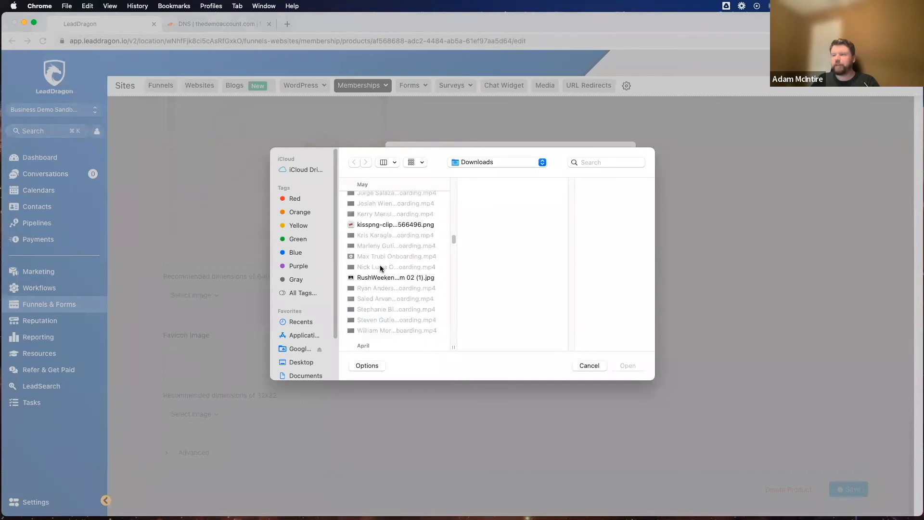
{"action": "left_click", "coordinate": [375, 225]}
{"action": "left_click", "coordinate": [627, 366]}
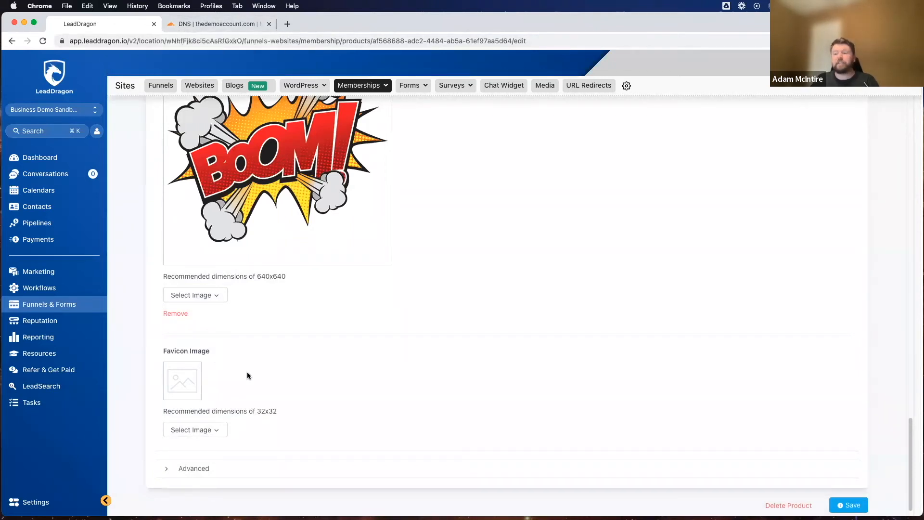
Step: Upload the same BOOM! clip-art PNG from Downloads as the product's favicon image
{"action": "scroll", "coordinate": [233, 367], "scroll_direction": "down", "scroll_amount": 1}
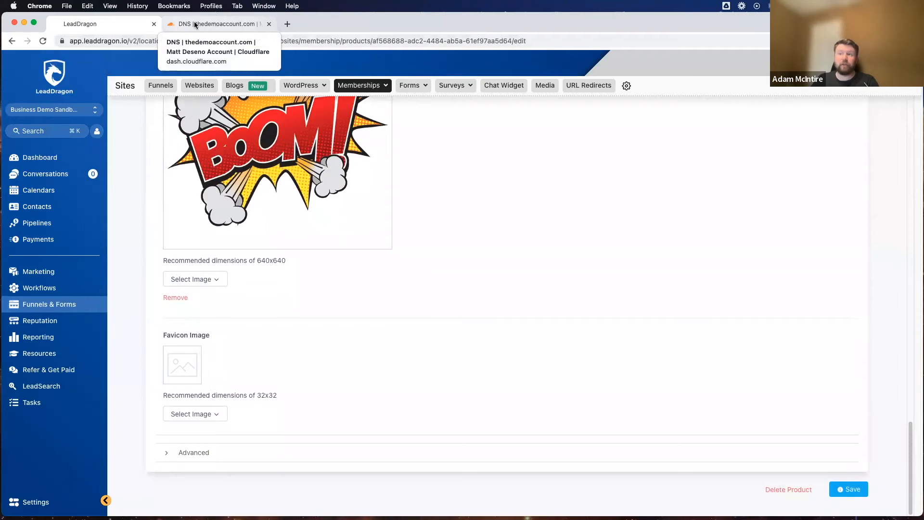
{"action": "left_click", "coordinate": [196, 414]}
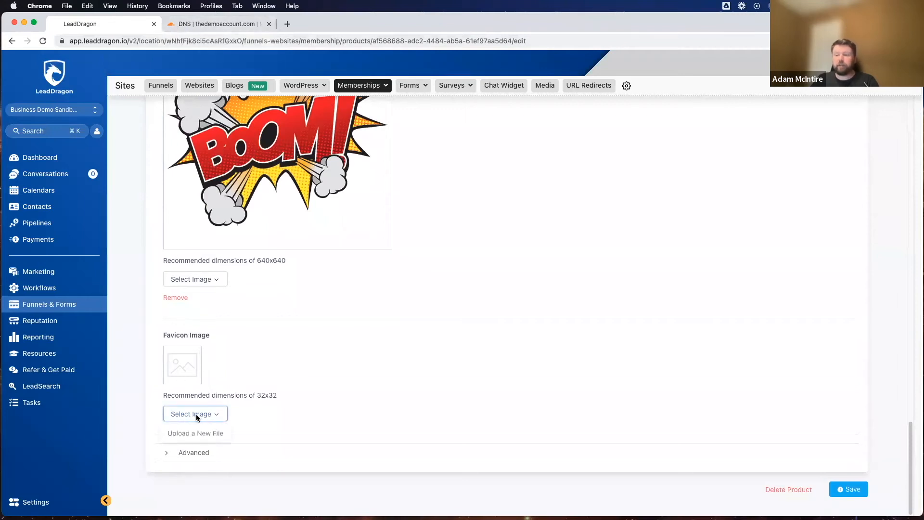
{"action": "left_click", "coordinate": [201, 435]}
{"action": "left_click", "coordinate": [517, 193]}
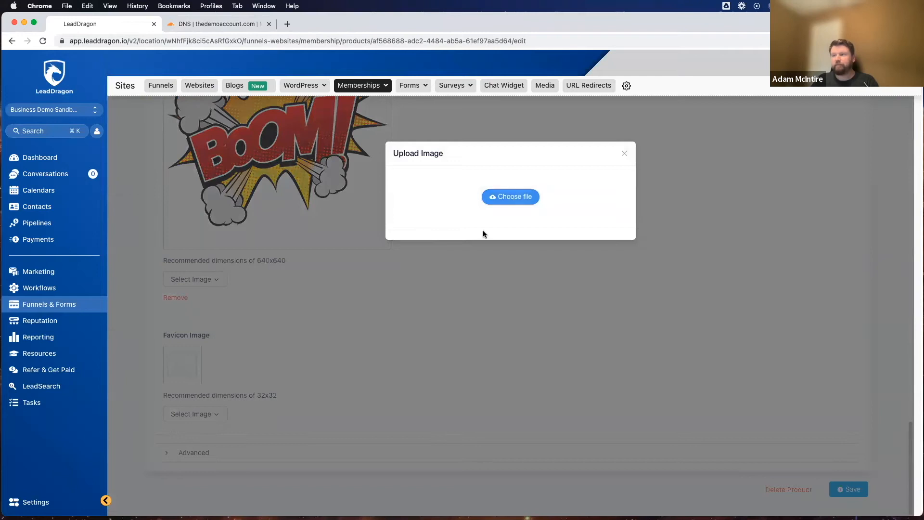
{"action": "scroll", "coordinate": [375, 313], "scroll_direction": "down", "scroll_amount": 10}
{"action": "scroll", "coordinate": [375, 313], "scroll_direction": "down", "scroll_amount": 10}
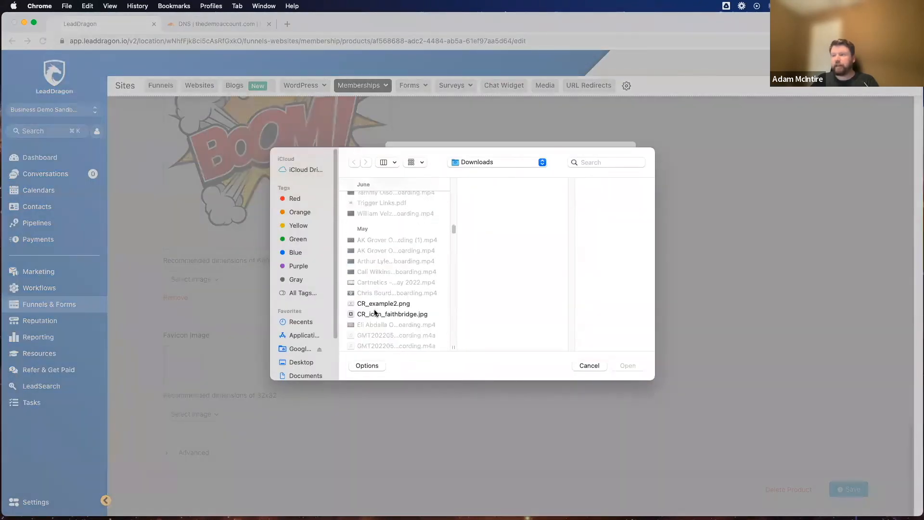
{"action": "left_click", "coordinate": [379, 222]}
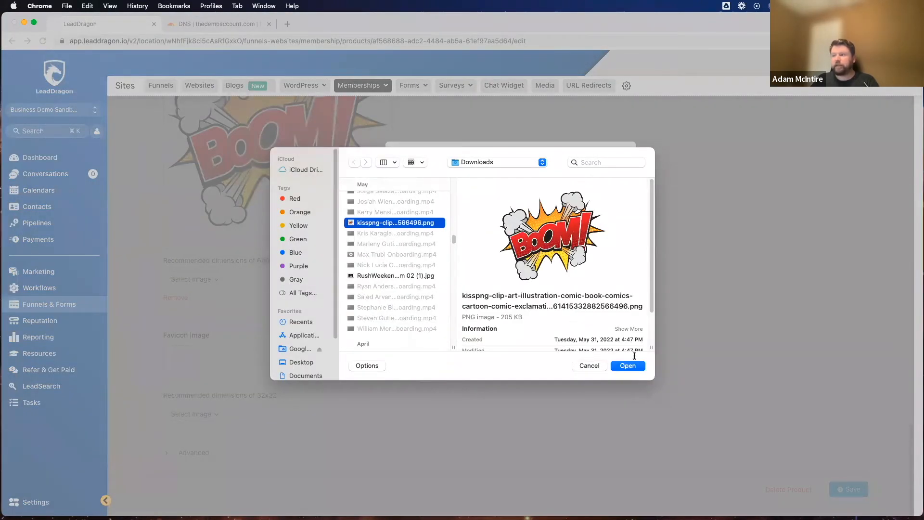
{"action": "key", "text": "Return"}
{"action": "left_click", "coordinate": [505, 388]}
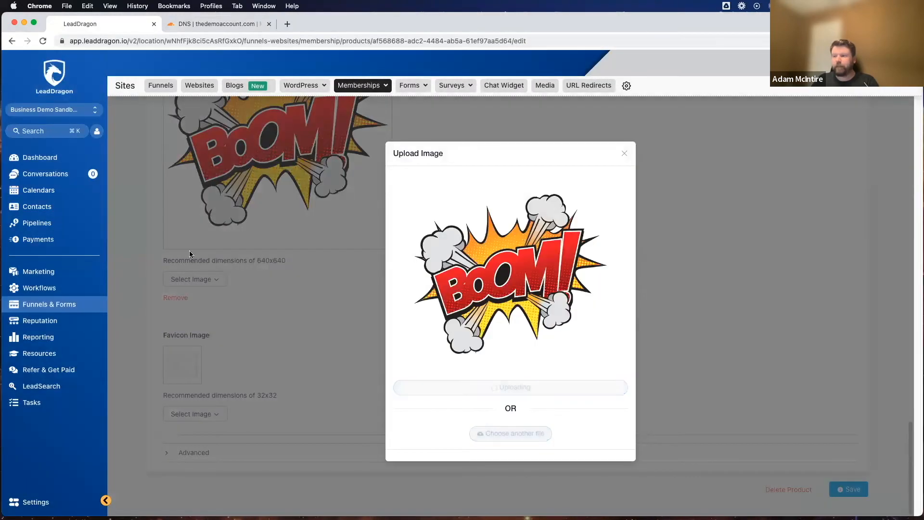
Step: Expand the advanced settings to review the custom JS, custom CSS and tracking code fields, and save the product details
{"action": "scroll", "coordinate": [349, 338], "scroll_direction": "down", "scroll_amount": 1}
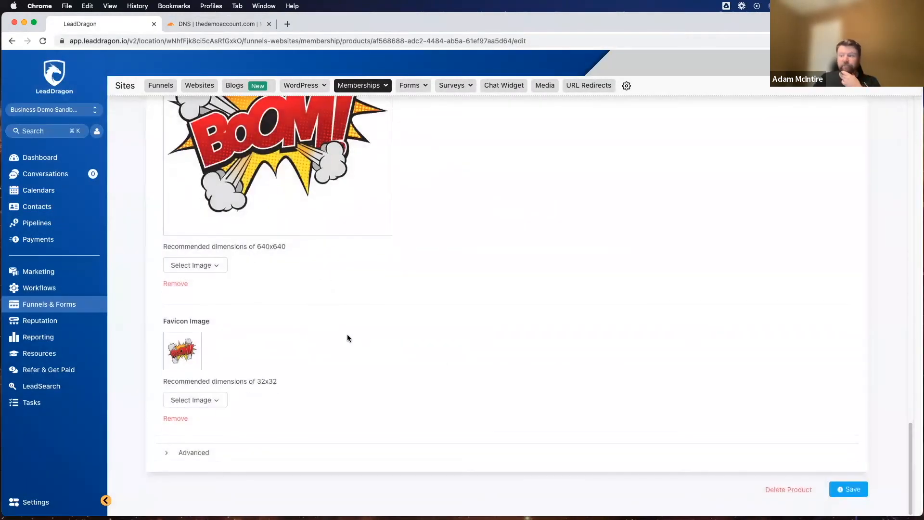
{"action": "left_click", "coordinate": [190, 452]}
{"action": "scroll", "coordinate": [317, 398], "scroll_direction": "down", "scroll_amount": 10}
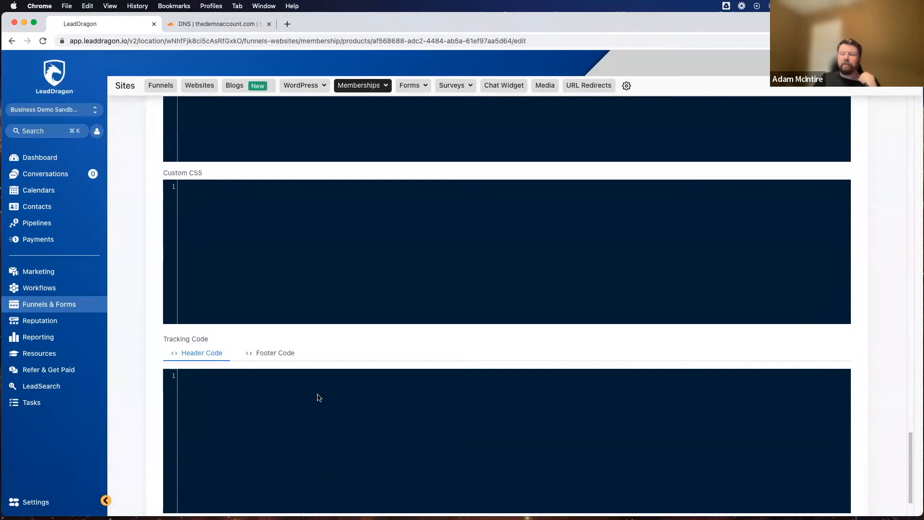
{"action": "scroll", "coordinate": [317, 398], "scroll_direction": "up", "scroll_amount": 4}
{"action": "scroll", "coordinate": [320, 397], "scroll_direction": "up", "scroll_amount": 1}
{"action": "scroll", "coordinate": [241, 440], "scroll_direction": "down", "scroll_amount": 10}
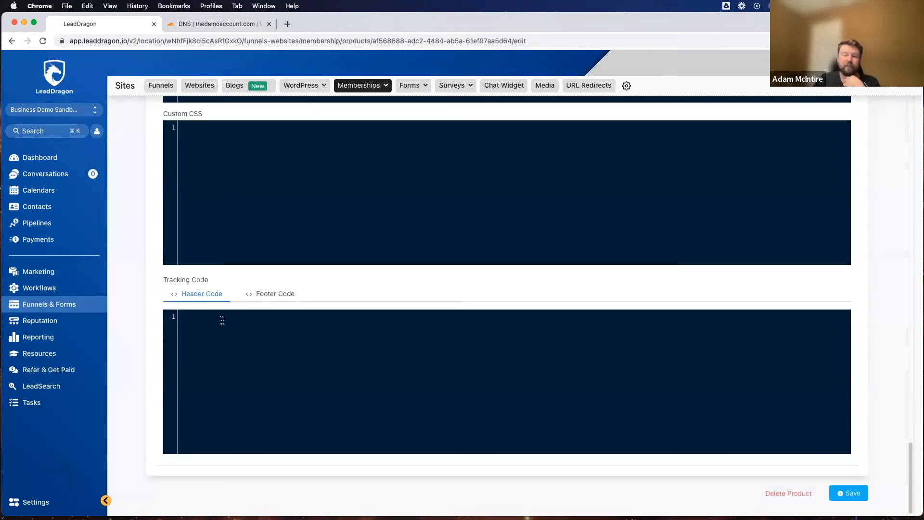
{"action": "scroll", "coordinate": [294, 382], "scroll_direction": "up", "scroll_amount": 20}
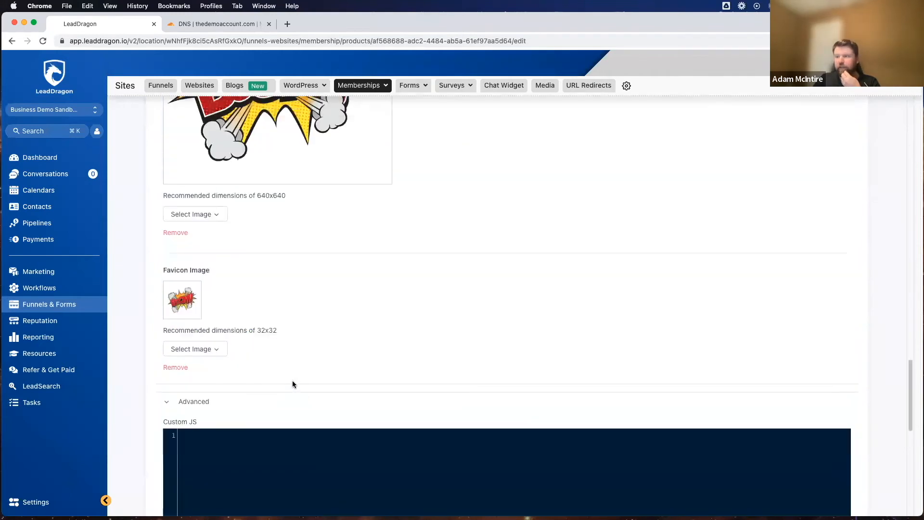
{"action": "scroll", "coordinate": [293, 380], "scroll_direction": "down", "scroll_amount": 20}
{"action": "left_click", "coordinate": [855, 495]}
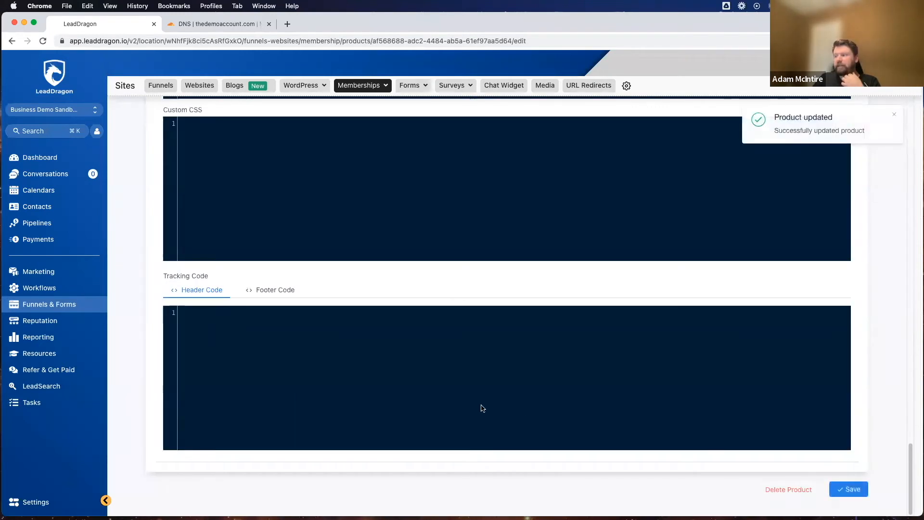
Step: Apply the Classic theme to Demo Product and open its theme settings for customization
{"action": "scroll", "coordinate": [513, 385], "scroll_direction": "up", "scroll_amount": 20}
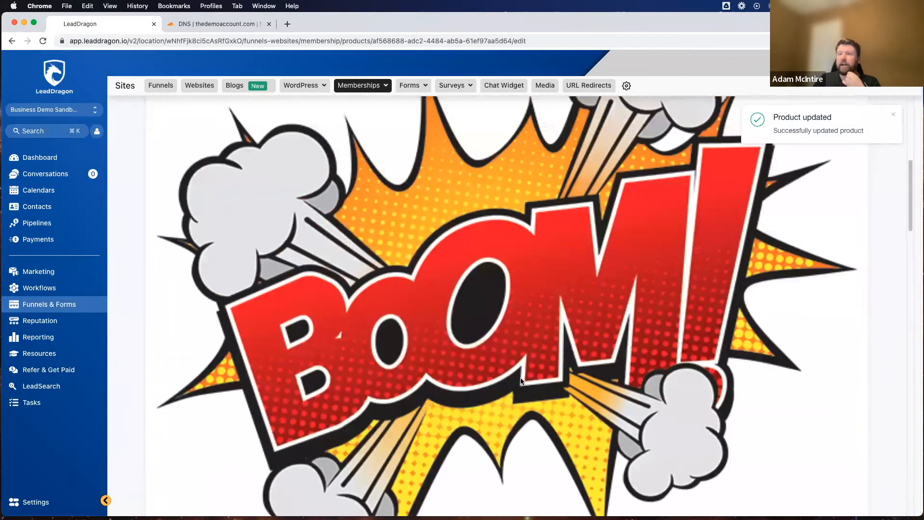
{"action": "scroll", "coordinate": [518, 384], "scroll_direction": "up", "scroll_amount": 10}
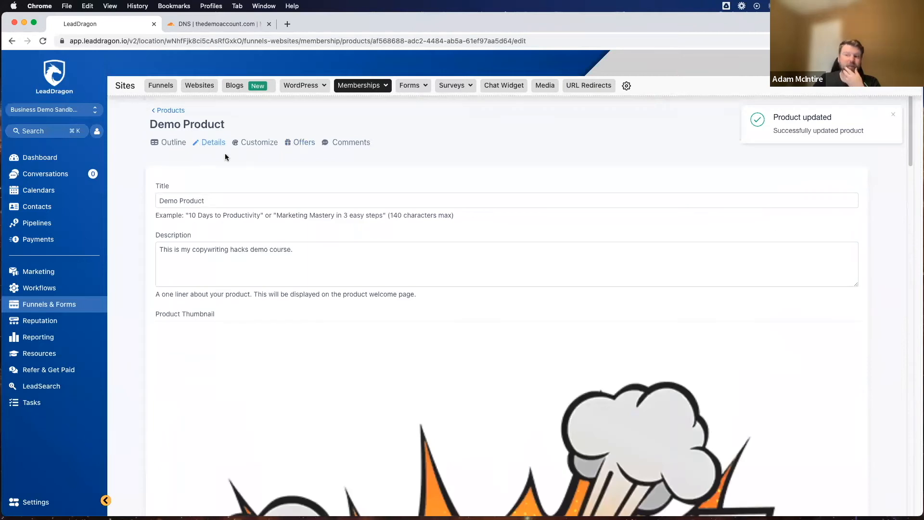
{"action": "left_click", "coordinate": [255, 144]}
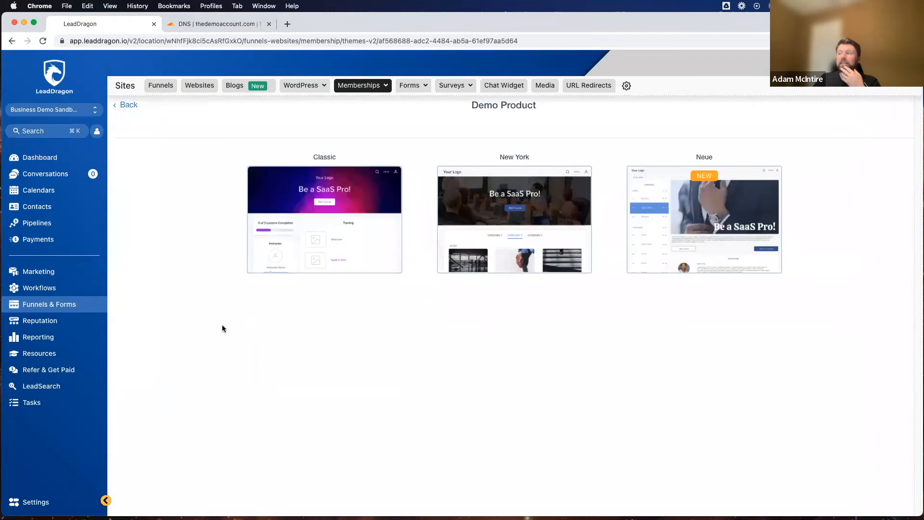
{"action": "mouse_move", "coordinate": [456, 244]}
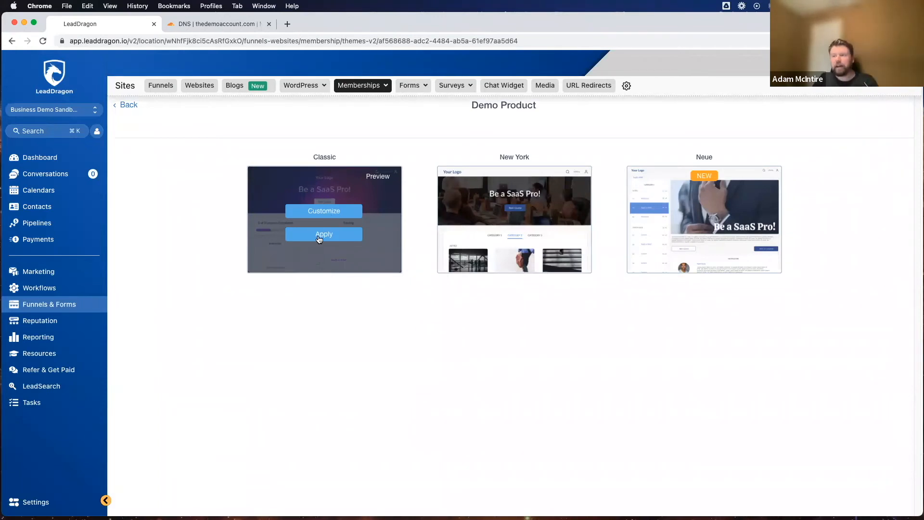
{"action": "left_click", "coordinate": [319, 236]}
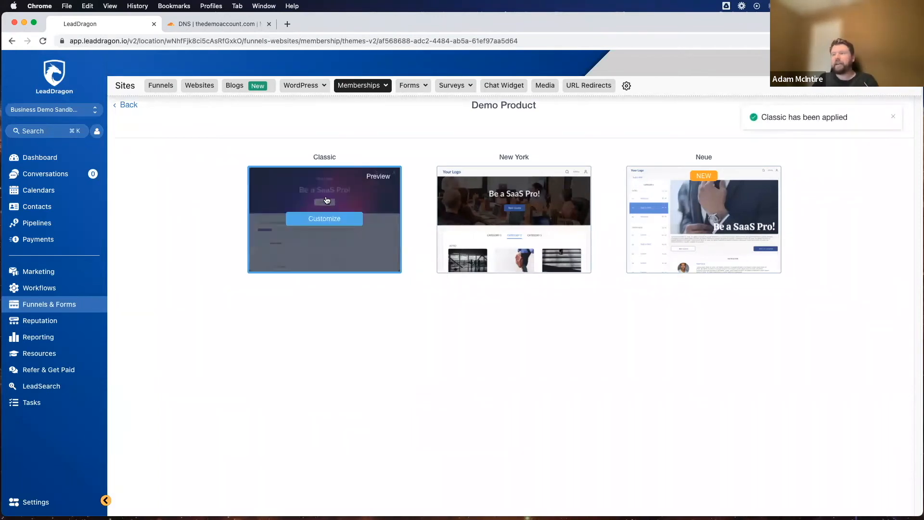
{"action": "left_click", "coordinate": [339, 220]}
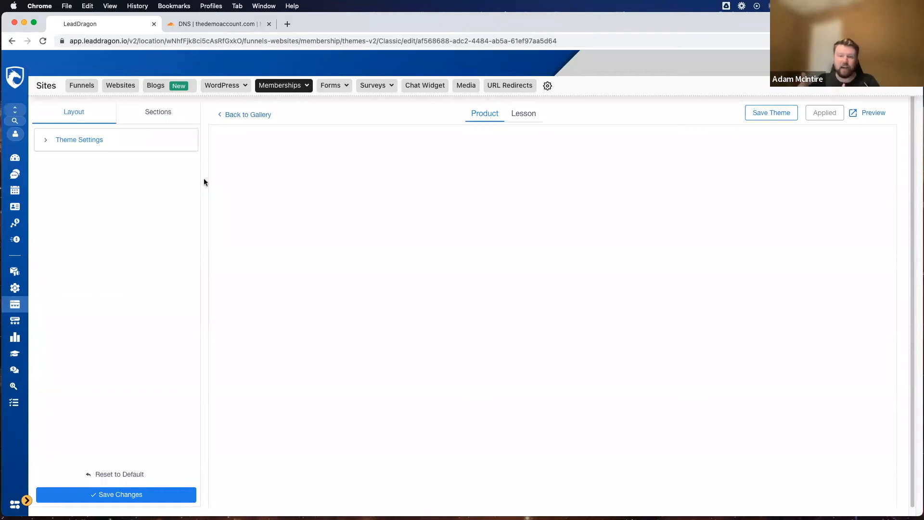
{"action": "left_click", "coordinate": [89, 140]}
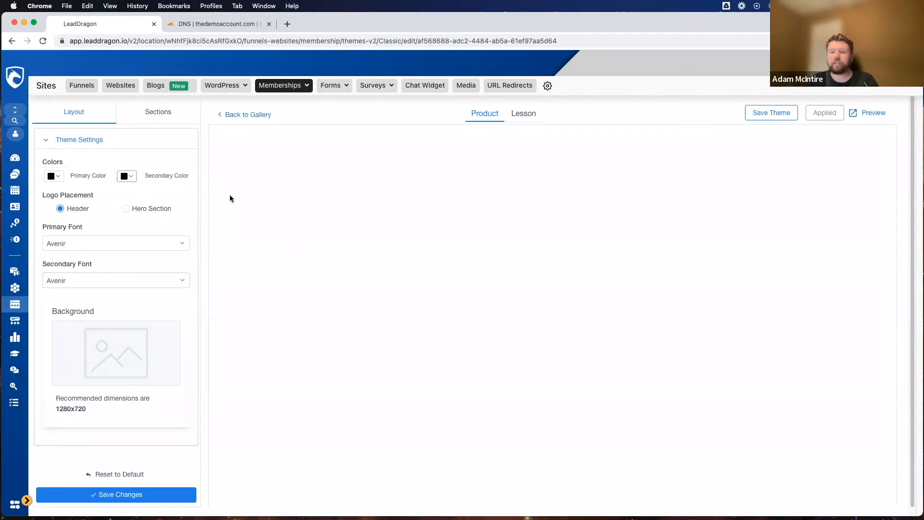
{"action": "left_click", "coordinate": [59, 178]}
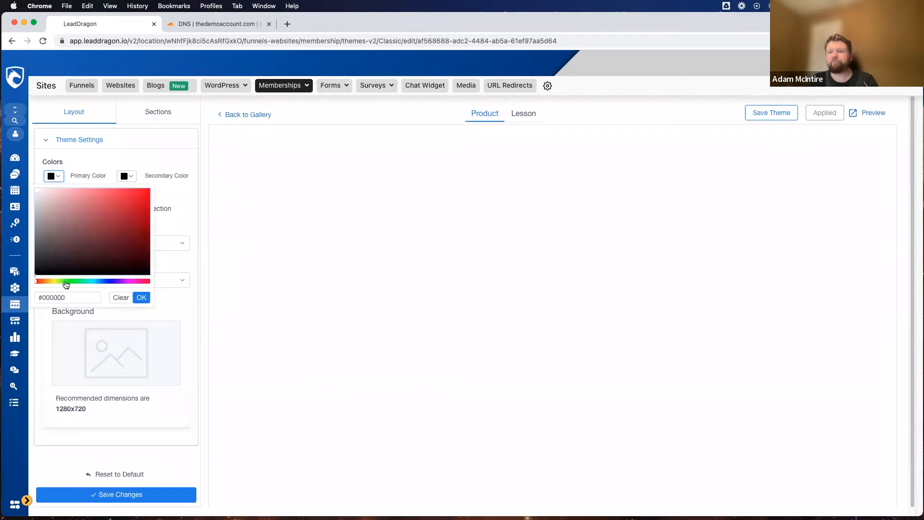
{"action": "left_click_drag", "start_coordinate": [38, 283], "coordinate": [106, 282]}
{"action": "left_click_drag", "start_coordinate": [120, 200], "coordinate": [128, 192]}
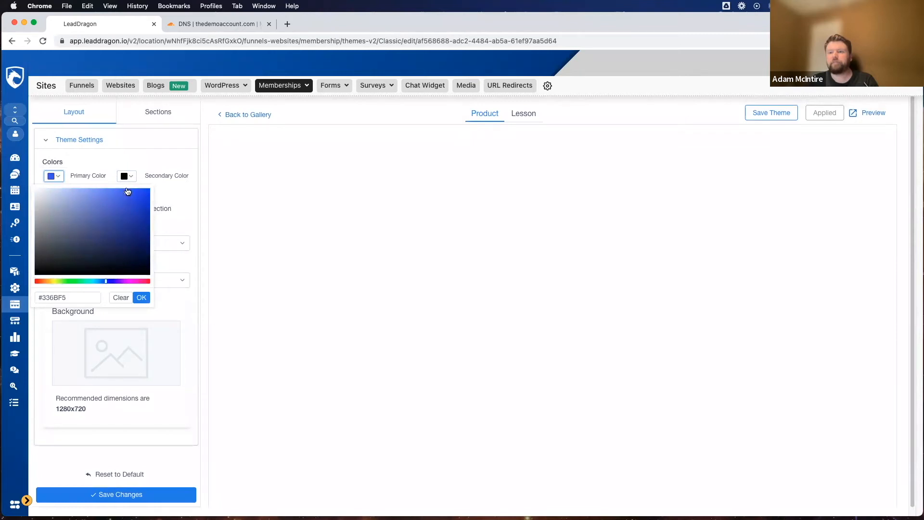
{"action": "left_click", "coordinate": [188, 192]}
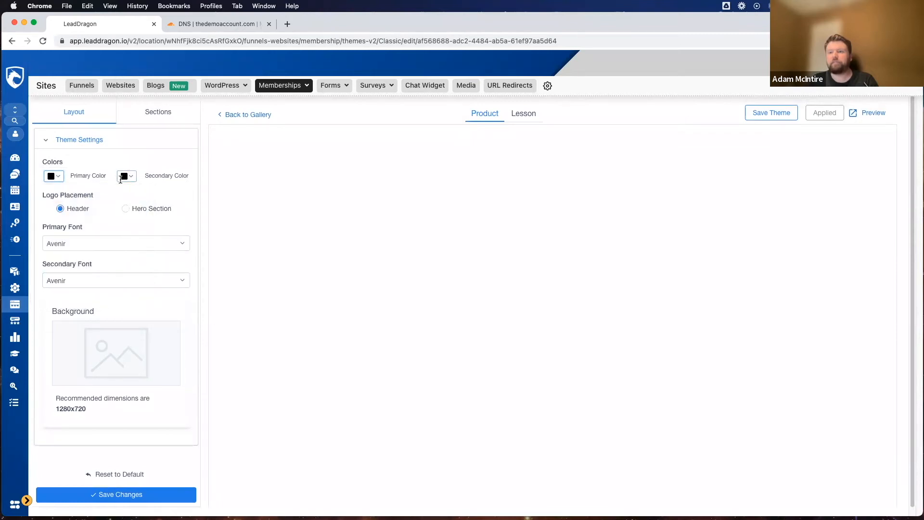
Step: Set the theme's primary color to the blue #2D64ED
{"action": "left_click", "coordinate": [56, 176]}
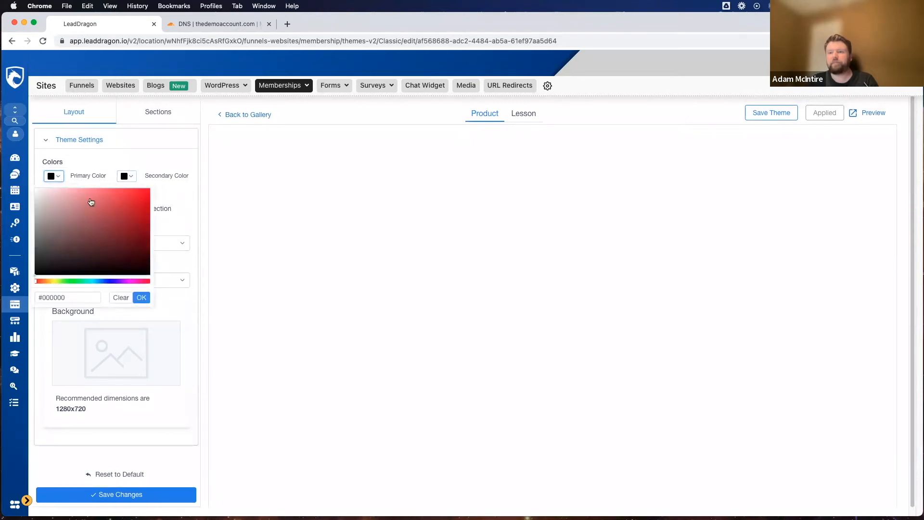
{"action": "left_click_drag", "start_coordinate": [39, 284], "coordinate": [105, 284]}
{"action": "left_click", "coordinate": [129, 195]}
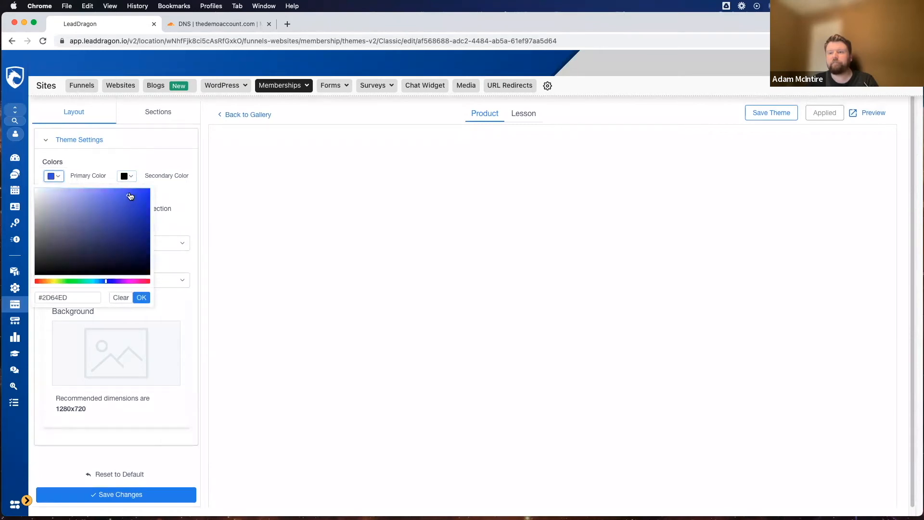
{"action": "left_click", "coordinate": [142, 298]}
Step: Set the theme's secondary color to a near-white shade
{"action": "left_click", "coordinate": [129, 177]}
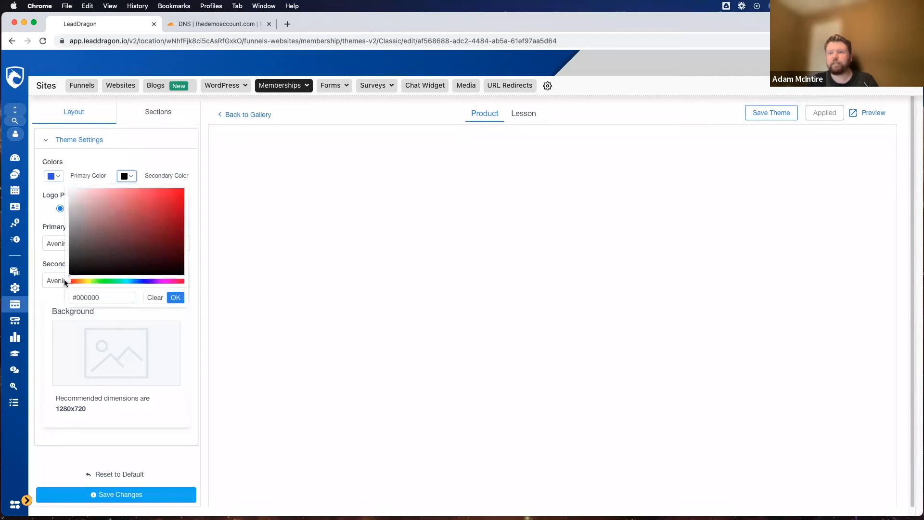
{"action": "left_click", "coordinate": [70, 193]}
{"action": "left_click", "coordinate": [176, 299]}
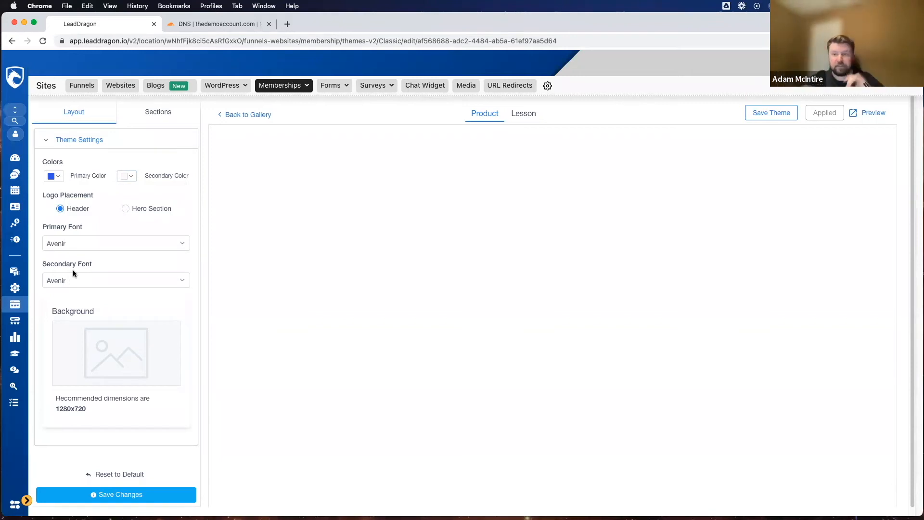
Step: Set the theme's primary font to Roboto and keep Avenir as the secondary font
{"action": "scroll", "coordinate": [79, 250], "scroll_direction": "down", "scroll_amount": 1}
{"action": "left_click", "coordinate": [85, 237]}
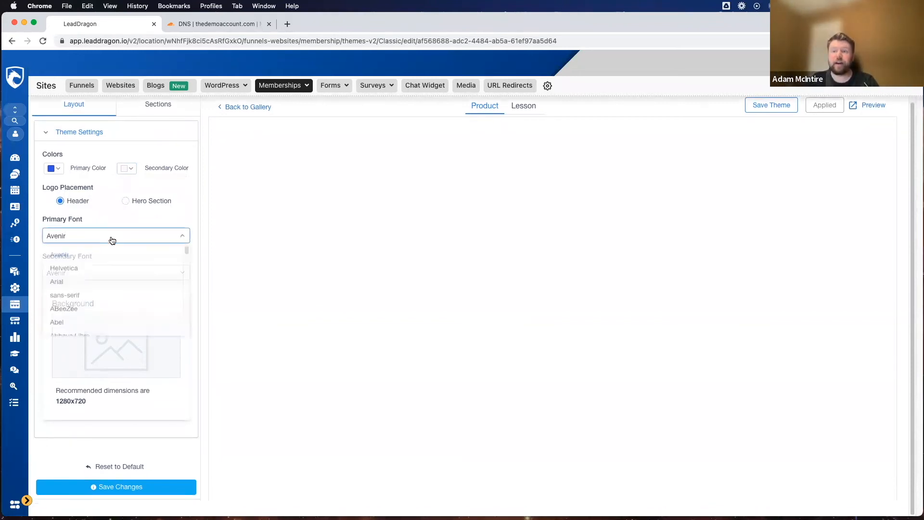
{"action": "scroll", "coordinate": [102, 294], "scroll_direction": "down", "scroll_amount": 3}
{"action": "scroll", "coordinate": [102, 293], "scroll_direction": "down", "scroll_amount": 10}
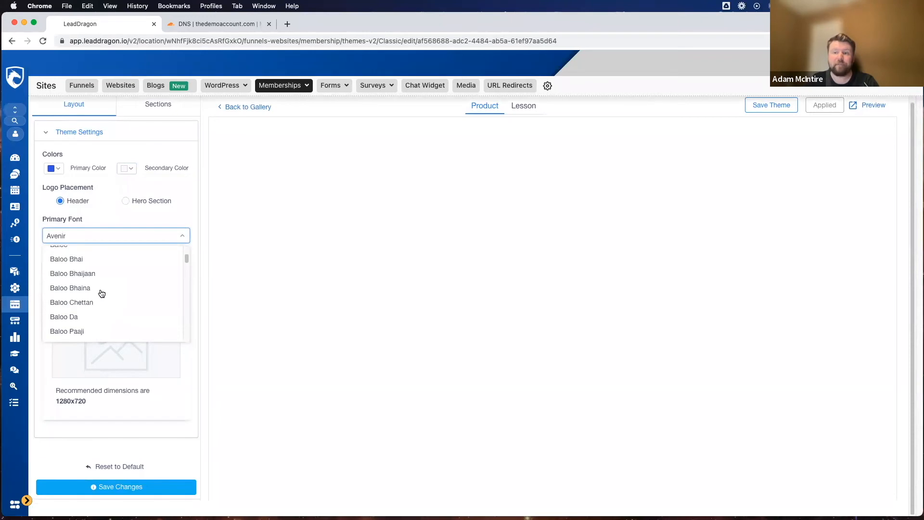
{"action": "scroll", "coordinate": [101, 293], "scroll_direction": "down", "scroll_amount": 10}
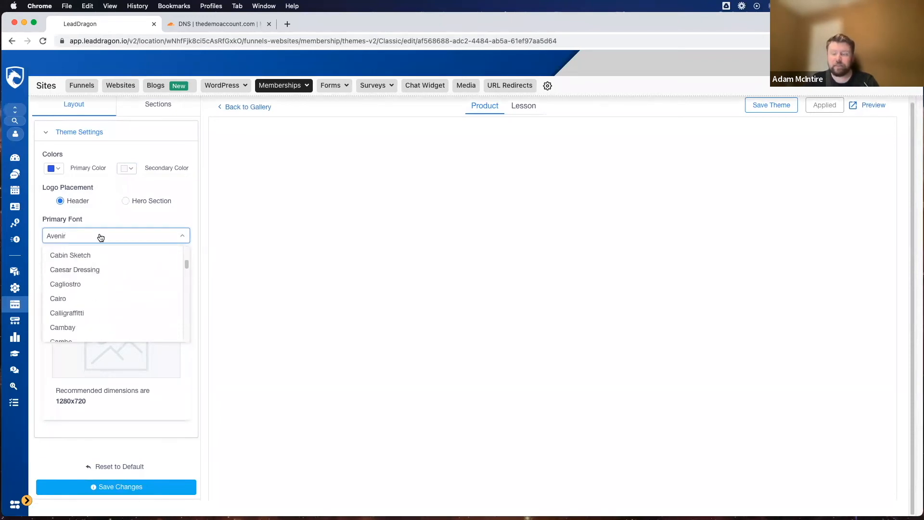
{"action": "key", "text": "BackSpace"}
{"action": "key", "text": "BackSpace"}
{"action": "key", "text": "BackSpace"}
{"action": "key", "text": "BackSpace"}
{"action": "key", "text": "BackSpace"}
{"action": "key", "text": "BackSpace"}
{"action": "type", "text": "Robo"}
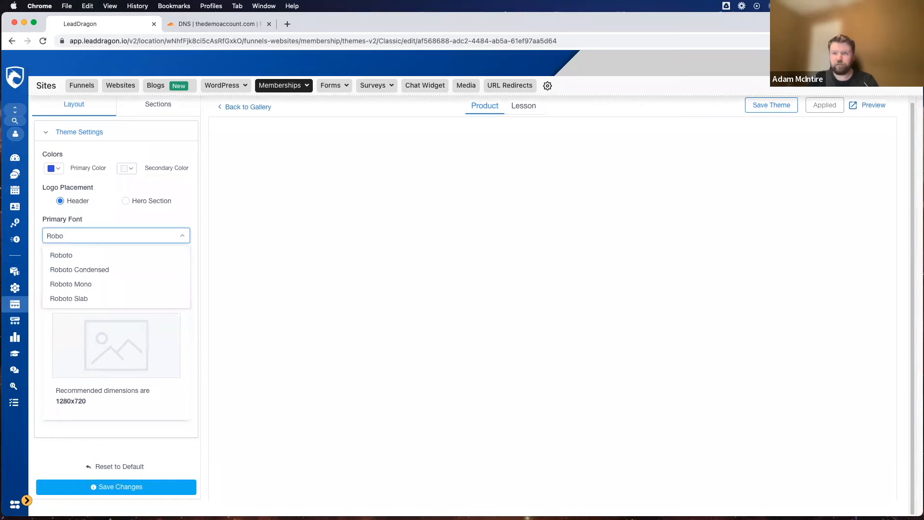
{"action": "left_click", "coordinate": [91, 254]}
{"action": "left_click", "coordinate": [94, 273]}
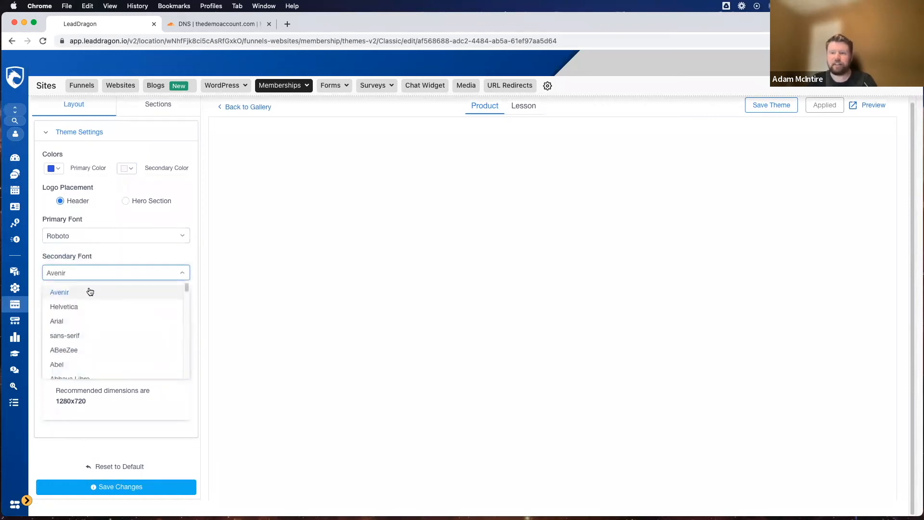
{"action": "left_click", "coordinate": [87, 262]}
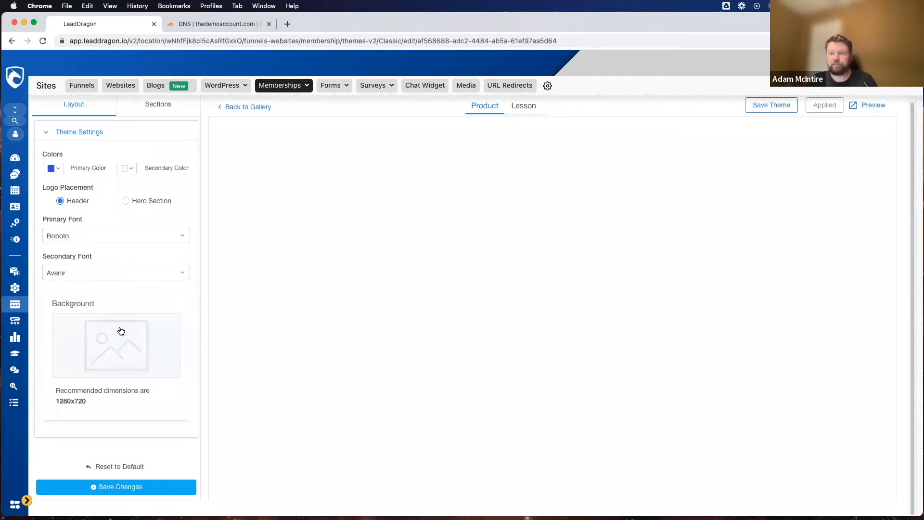
Step: Upload background image.png from Downloads as the theme's background image and save the theme changes
{"action": "left_click", "coordinate": [125, 365]}
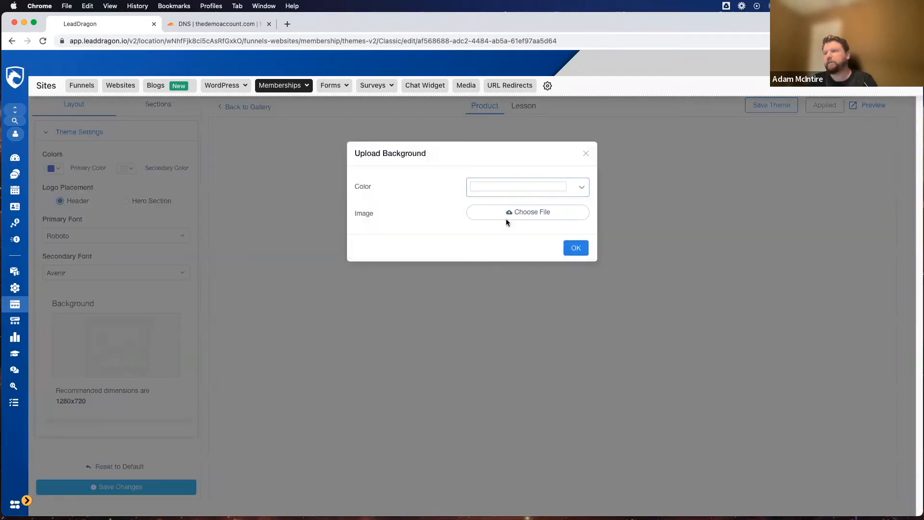
{"action": "left_click", "coordinate": [498, 215]}
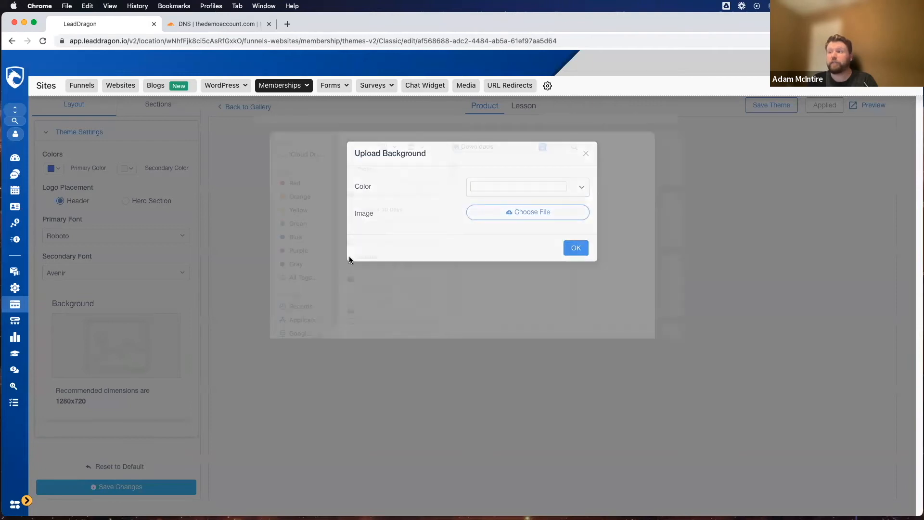
{"action": "scroll", "coordinate": [387, 249], "scroll_direction": "down", "scroll_amount": 10}
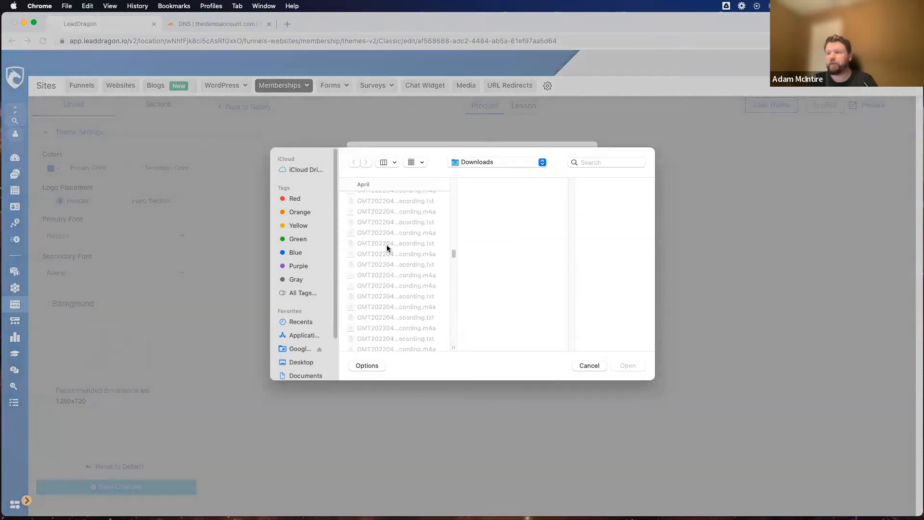
{"action": "left_click", "coordinate": [388, 224]}
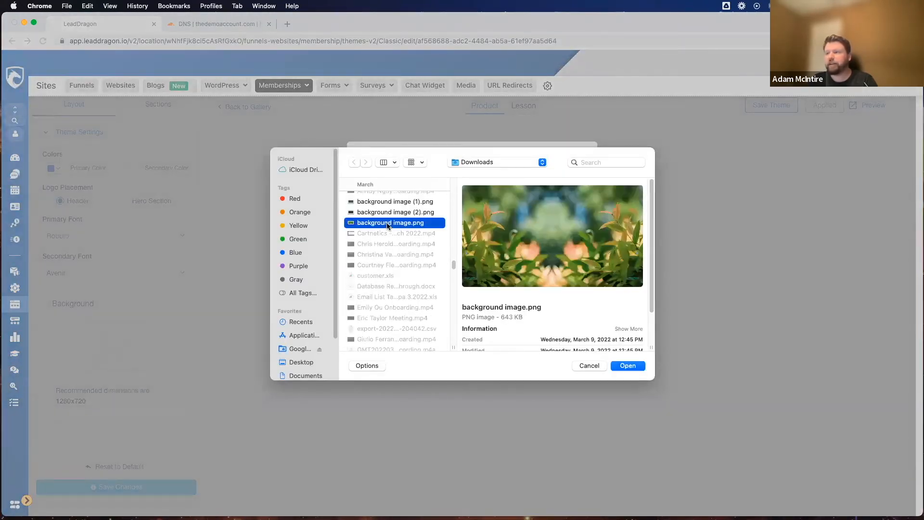
{"action": "left_click", "coordinate": [634, 365]}
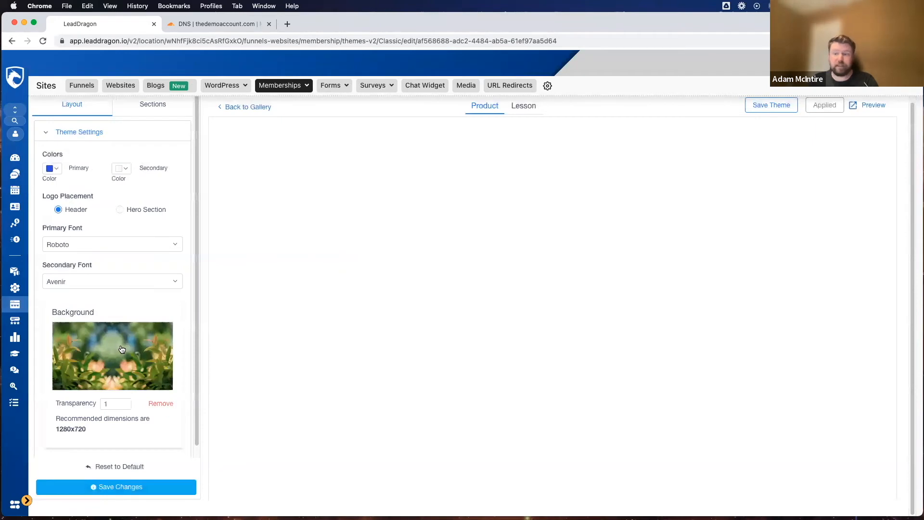
{"action": "scroll", "coordinate": [122, 350], "scroll_direction": "down", "scroll_amount": 1}
{"action": "scroll", "coordinate": [123, 336], "scroll_direction": "up", "scroll_amount": 1}
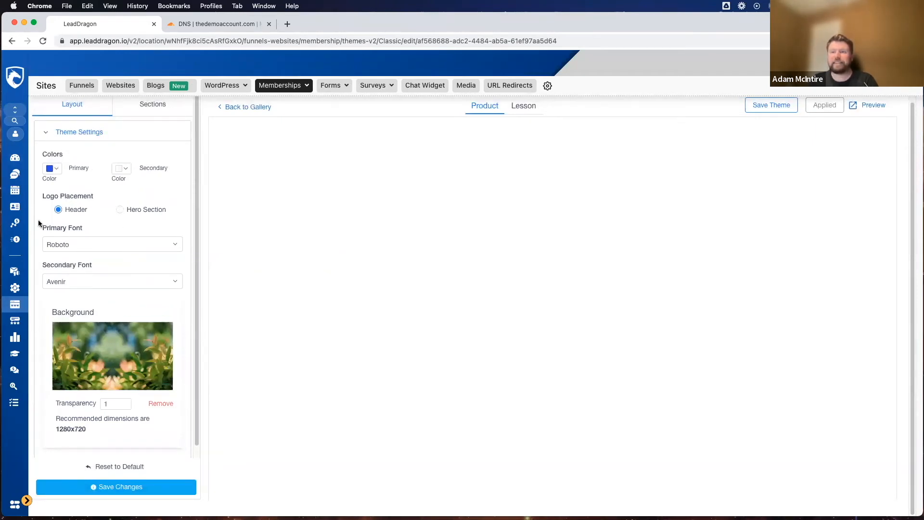
{"action": "left_click", "coordinate": [117, 488]}
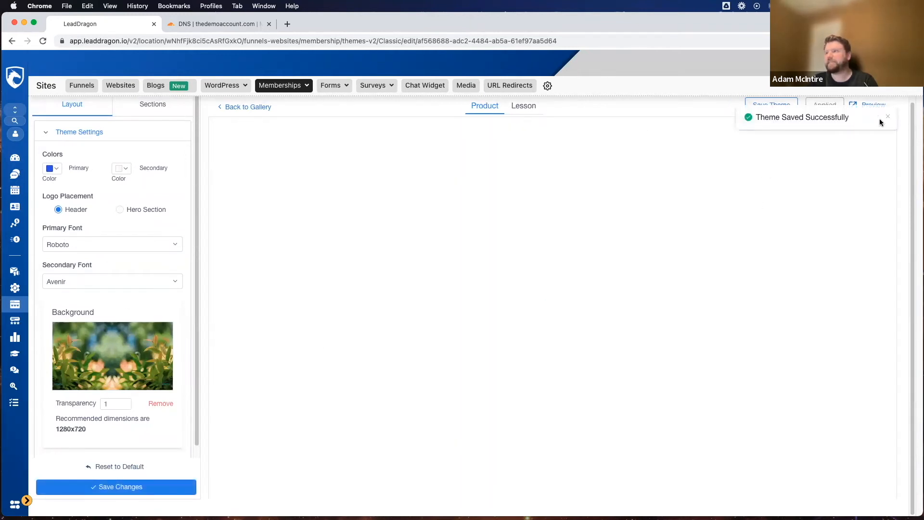
{"action": "left_click", "coordinate": [889, 119]}
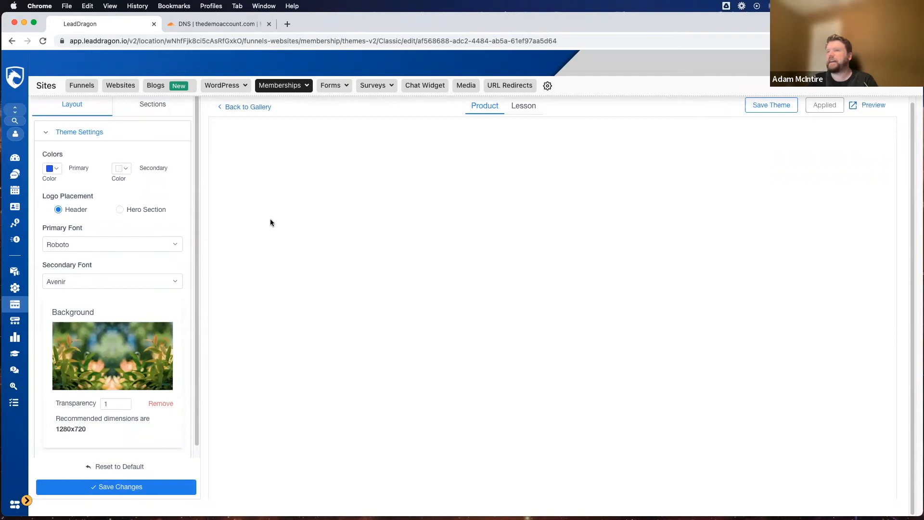
Step: Upload background image (2).png from Downloads as the Hero section's background image
{"action": "scroll", "coordinate": [160, 107], "scroll_direction": "up", "scroll_amount": 1}
{"action": "left_click", "coordinate": [155, 114]}
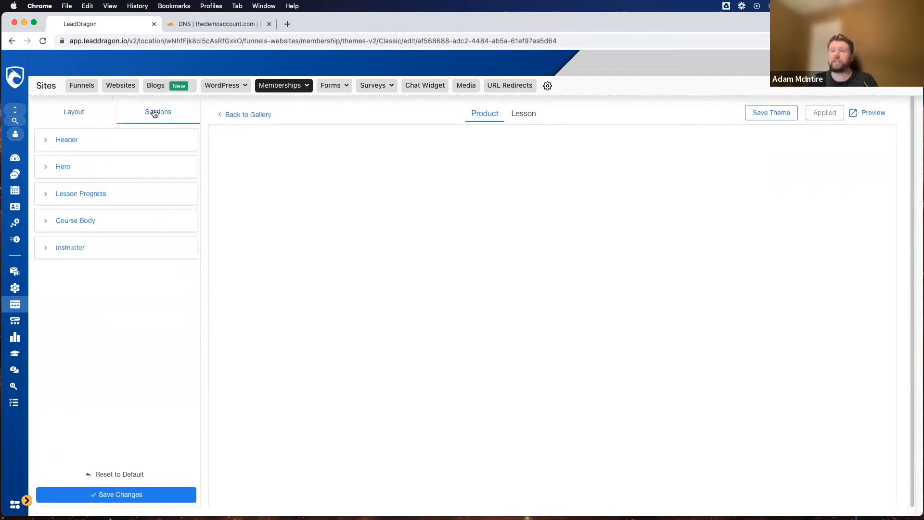
{"action": "left_click", "coordinate": [62, 166]}
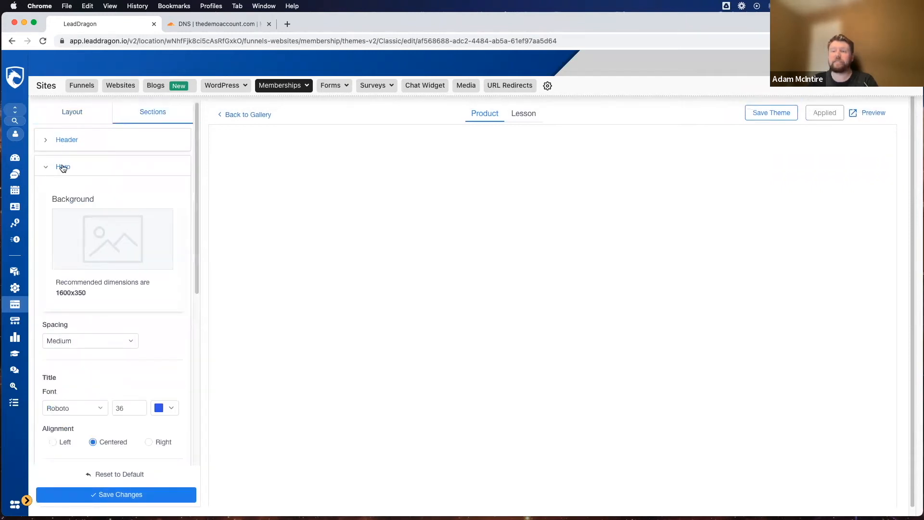
{"action": "left_click", "coordinate": [117, 236]}
{"action": "left_click", "coordinate": [512, 219]}
{"action": "scroll", "coordinate": [387, 227], "scroll_direction": "down", "scroll_amount": 15}
{"action": "scroll", "coordinate": [391, 227], "scroll_direction": "down", "scroll_amount": 10}
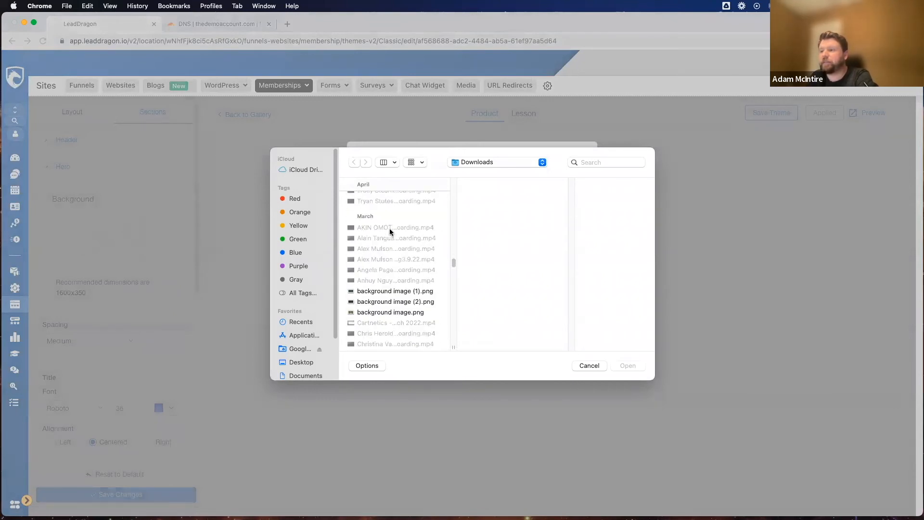
{"action": "left_click", "coordinate": [394, 286]}
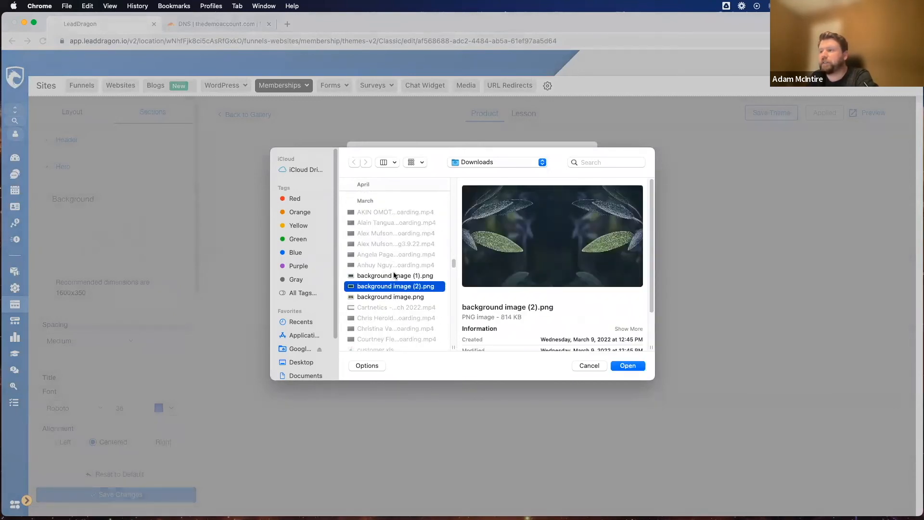
{"action": "left_click", "coordinate": [394, 275]}
{"action": "left_click", "coordinate": [394, 286]}
{"action": "left_click", "coordinate": [627, 367]}
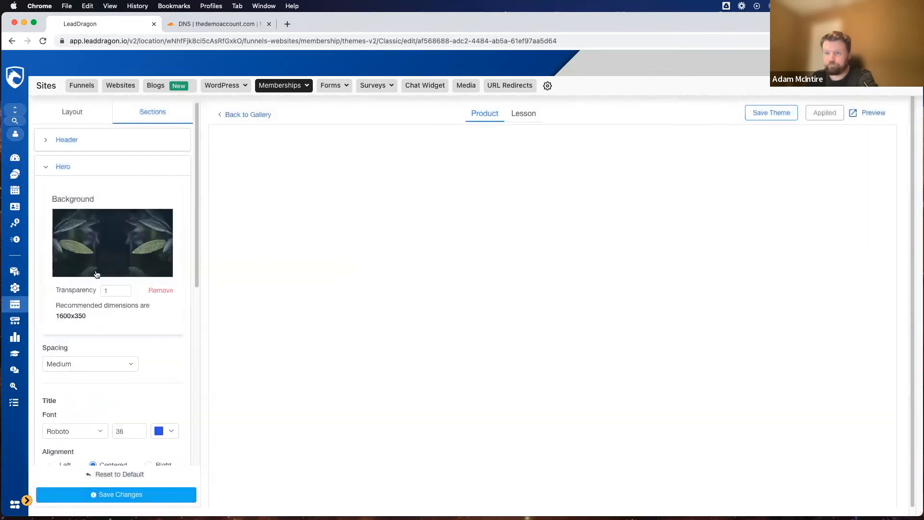
Step: Review the Hero section's title, description and button settings, and expand Lesson Progress to examine its font and colors
{"action": "scroll", "coordinate": [102, 221], "scroll_direction": "down", "scroll_amount": 7}
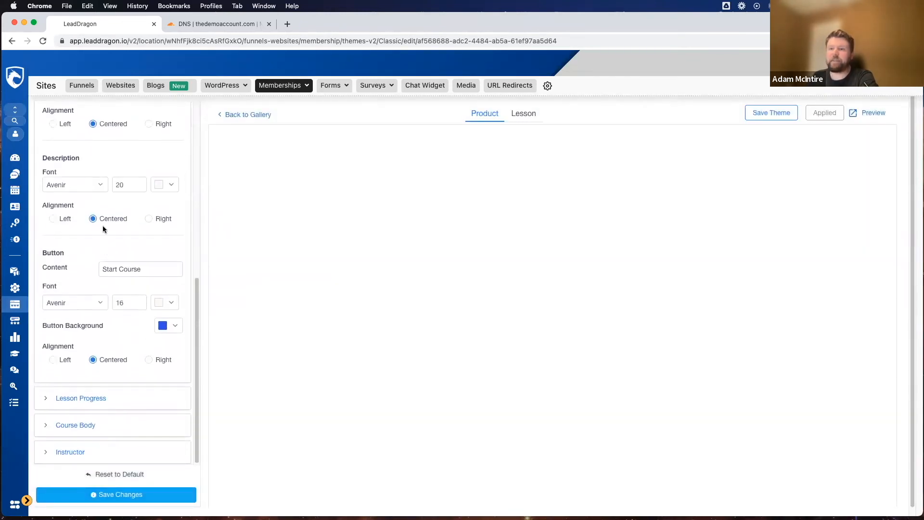
{"action": "scroll", "coordinate": [60, 261], "scroll_direction": "up", "scroll_amount": 5}
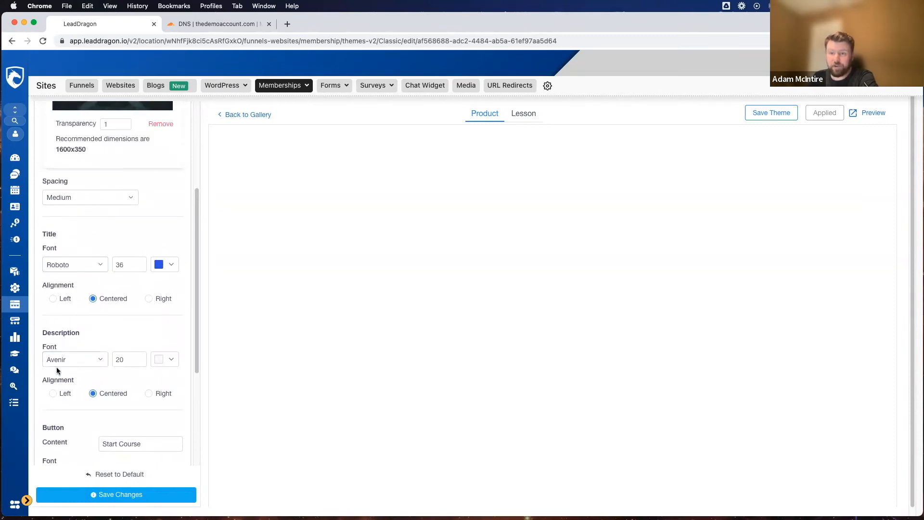
{"action": "scroll", "coordinate": [71, 302], "scroll_direction": "down", "scroll_amount": 3}
{"action": "scroll", "coordinate": [62, 385], "scroll_direction": "down", "scroll_amount": 4}
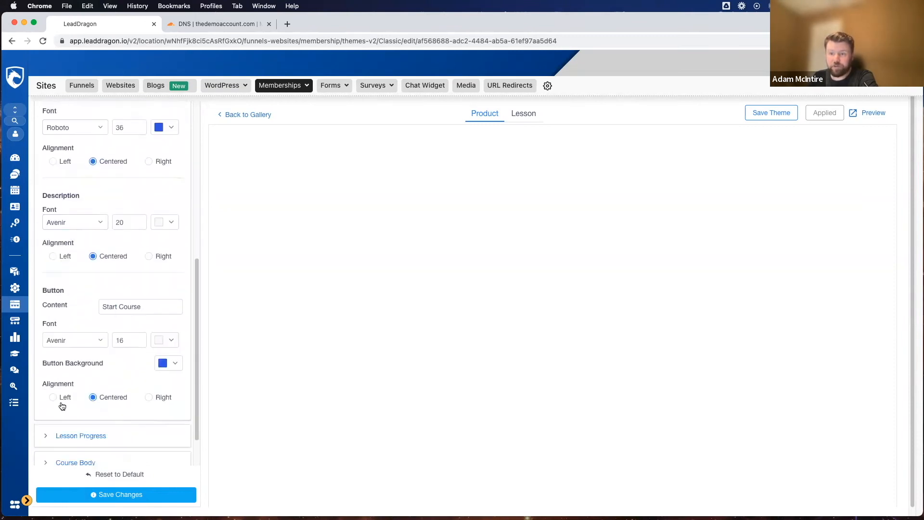
{"action": "left_click", "coordinate": [91, 395]}
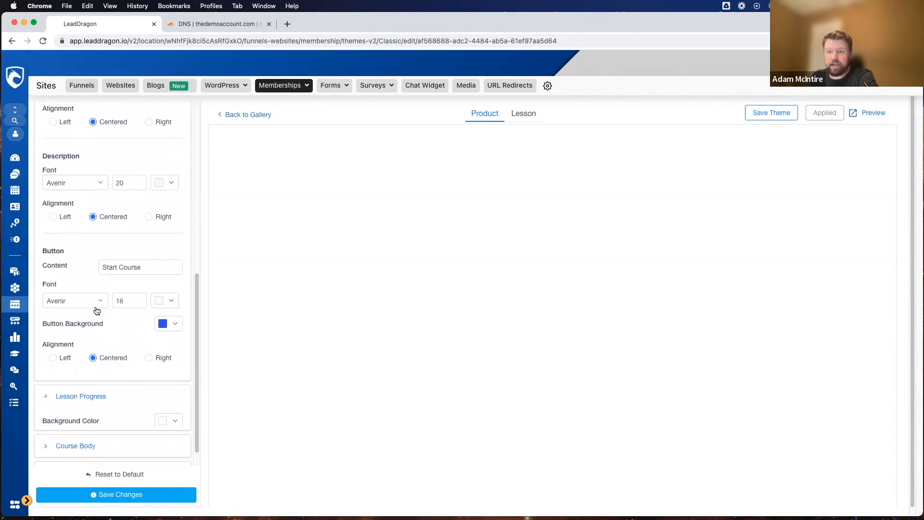
{"action": "scroll", "coordinate": [92, 318], "scroll_direction": "down", "scroll_amount": 3}
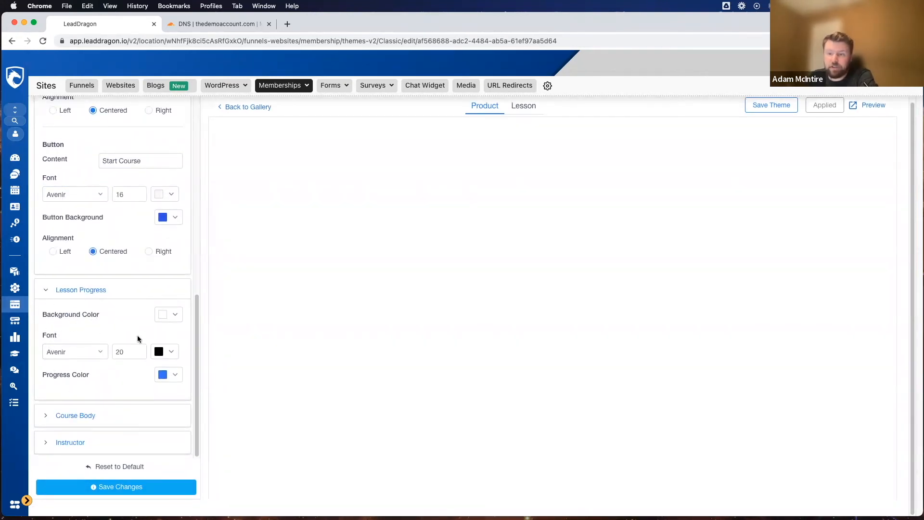
Step: Expand the Course Body and Instructor sections to review their fonts, text colors and backgrounds
{"action": "left_click", "coordinate": [87, 416]}
{"action": "scroll", "coordinate": [104, 313], "scroll_direction": "down", "scroll_amount": 10}
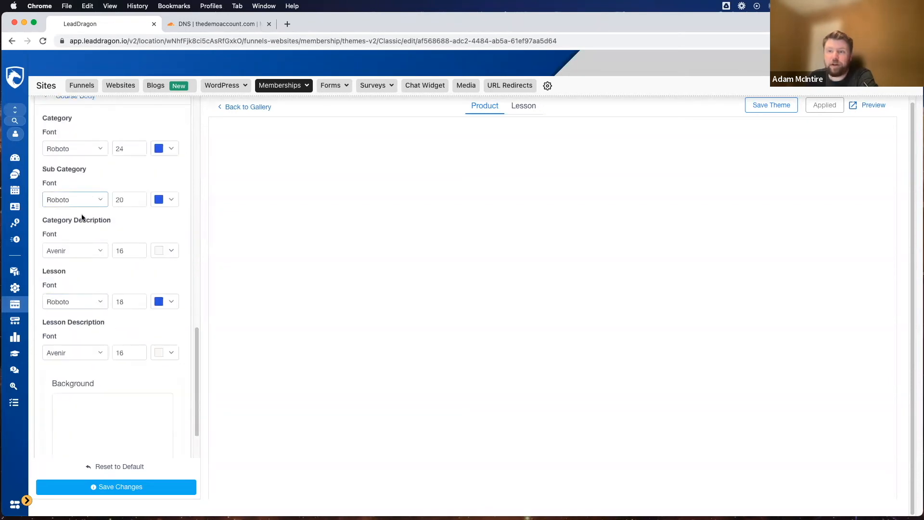
{"action": "scroll", "coordinate": [85, 363], "scroll_direction": "up", "scroll_amount": 1}
{"action": "scroll", "coordinate": [84, 364], "scroll_direction": "up", "scroll_amount": 1}
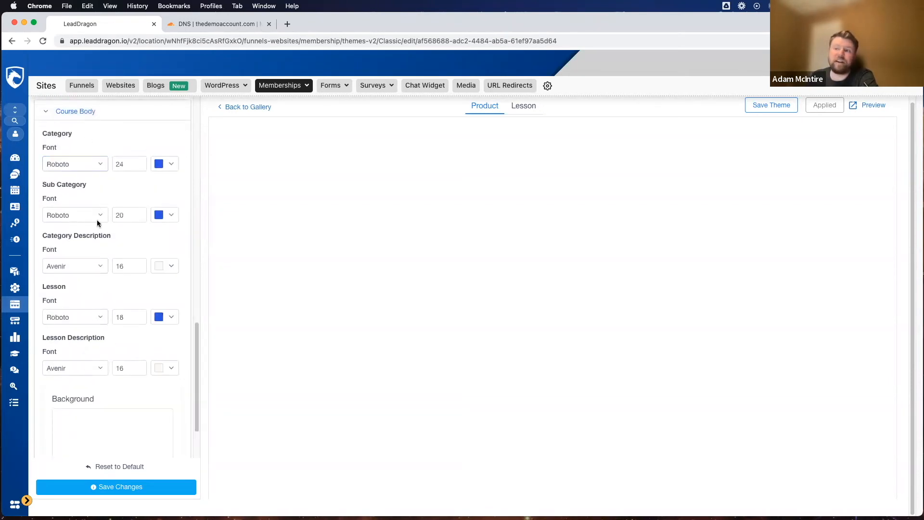
{"action": "scroll", "coordinate": [114, 428], "scroll_direction": "down", "scroll_amount": 2}
{"action": "left_click", "coordinate": [59, 442]}
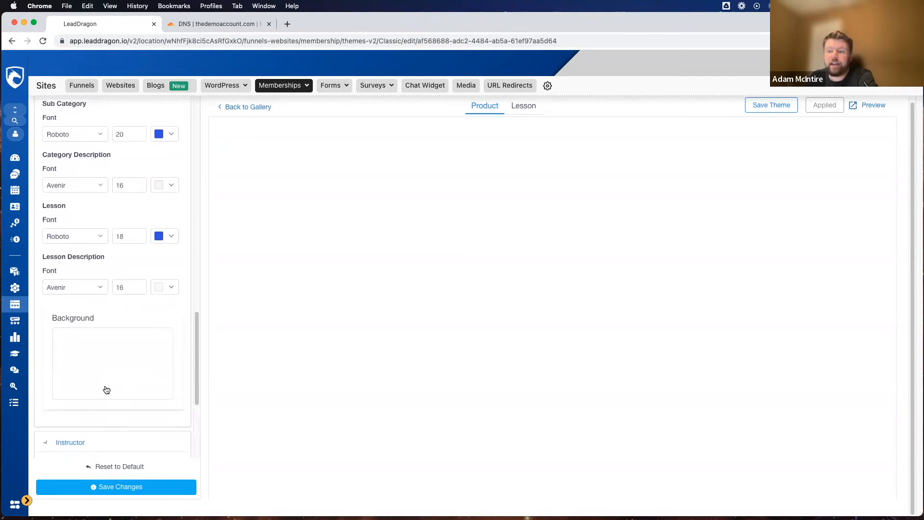
{"action": "scroll", "coordinate": [106, 385], "scroll_direction": "down", "scroll_amount": 5}
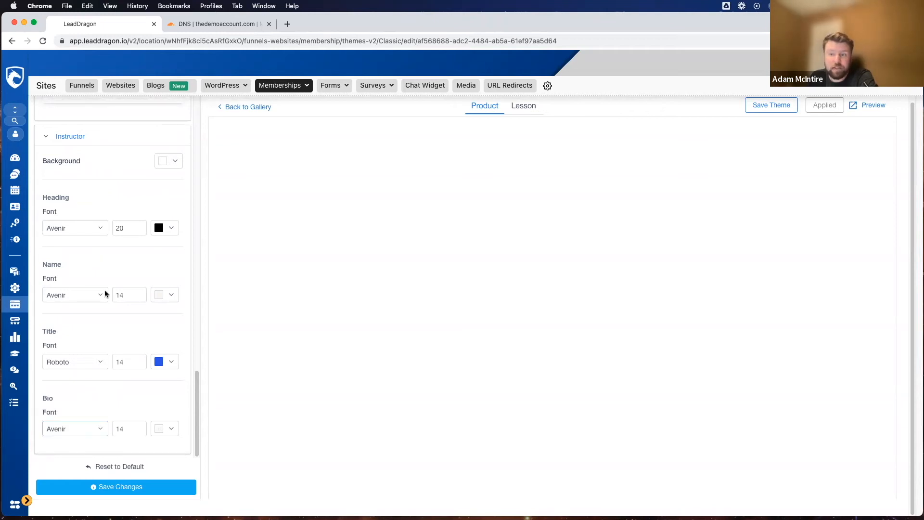
Step: Expand the Header section to review its background and alignment, and save the theme's section changes
{"action": "scroll", "coordinate": [110, 390], "scroll_direction": "up", "scroll_amount": 15}
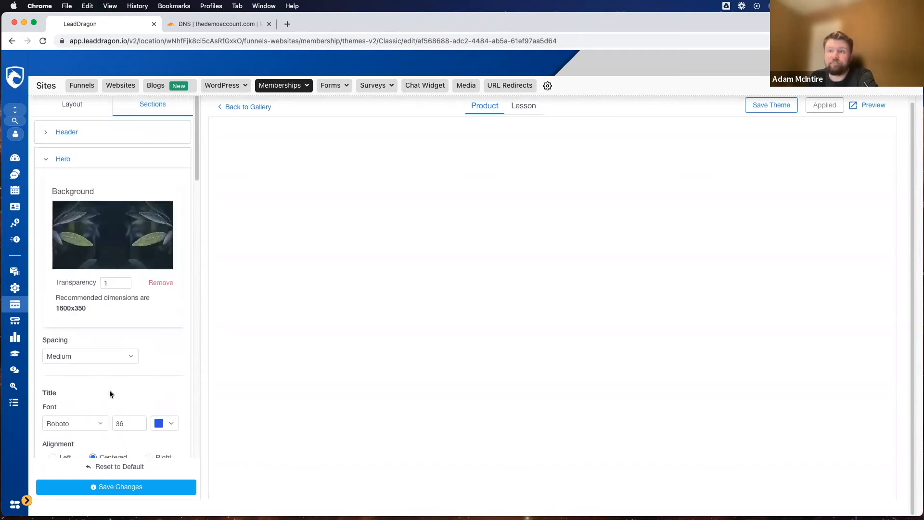
{"action": "left_click", "coordinate": [71, 136]}
{"action": "scroll", "coordinate": [99, 202], "scroll_direction": "down", "scroll_amount": 4}
{"action": "scroll", "coordinate": [100, 203], "scroll_direction": "up", "scroll_amount": 4}
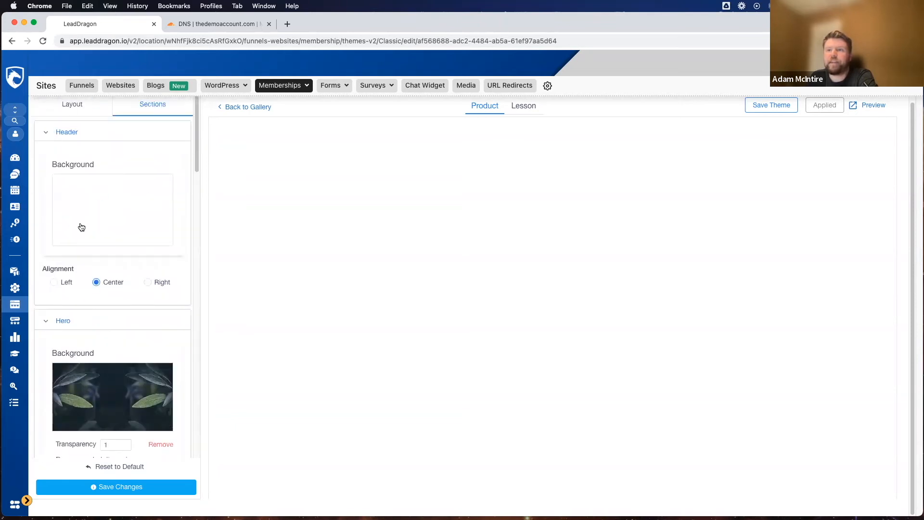
{"action": "scroll", "coordinate": [119, 346], "scroll_direction": "down", "scroll_amount": 15}
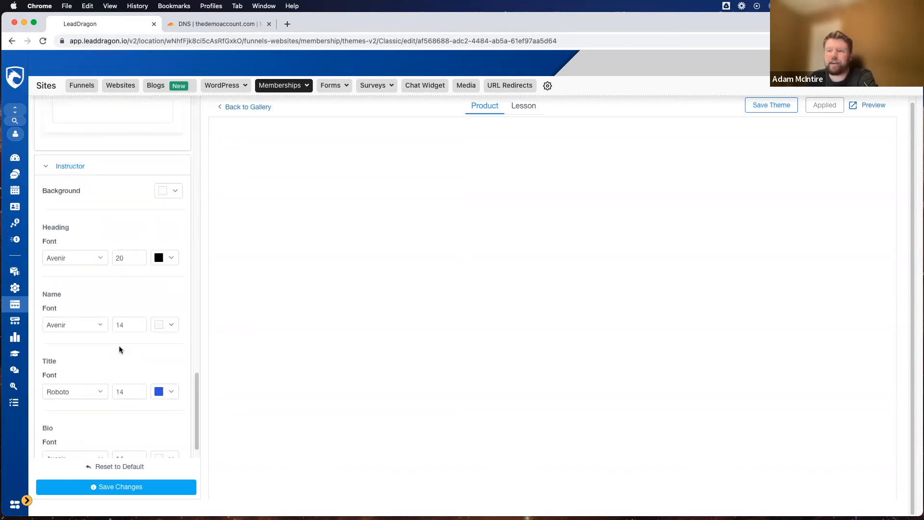
{"action": "scroll", "coordinate": [120, 349], "scroll_direction": "up", "scroll_amount": 6}
{"action": "scroll", "coordinate": [120, 351], "scroll_direction": "up", "scroll_amount": 2}
{"action": "left_click", "coordinate": [125, 491]}
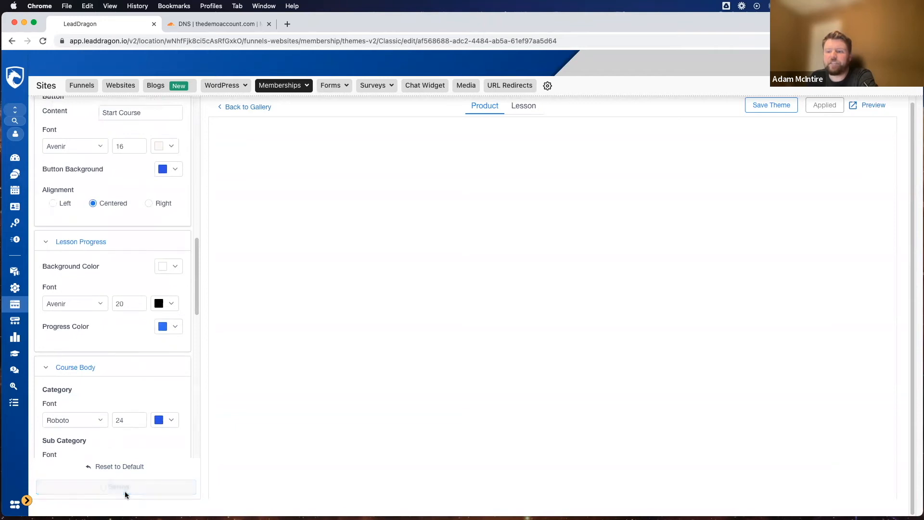
Step: Collapse the Header, Hero, Lesson Progress, Course Body and Instructor sections of the theme settings
{"action": "scroll", "coordinate": [140, 282], "scroll_direction": "up", "scroll_amount": 8}
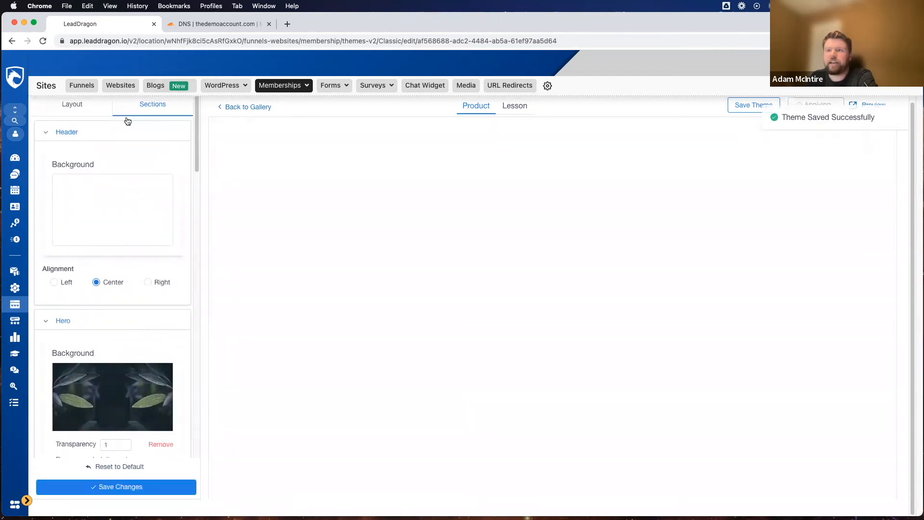
{"action": "left_click", "coordinate": [54, 135]}
{"action": "left_click", "coordinate": [67, 160]}
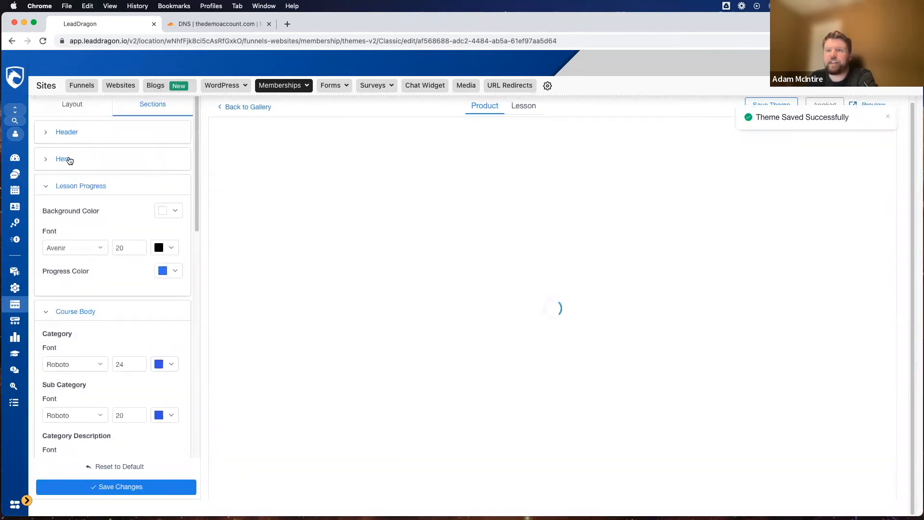
{"action": "left_click", "coordinate": [70, 187]}
{"action": "left_click", "coordinate": [73, 213]}
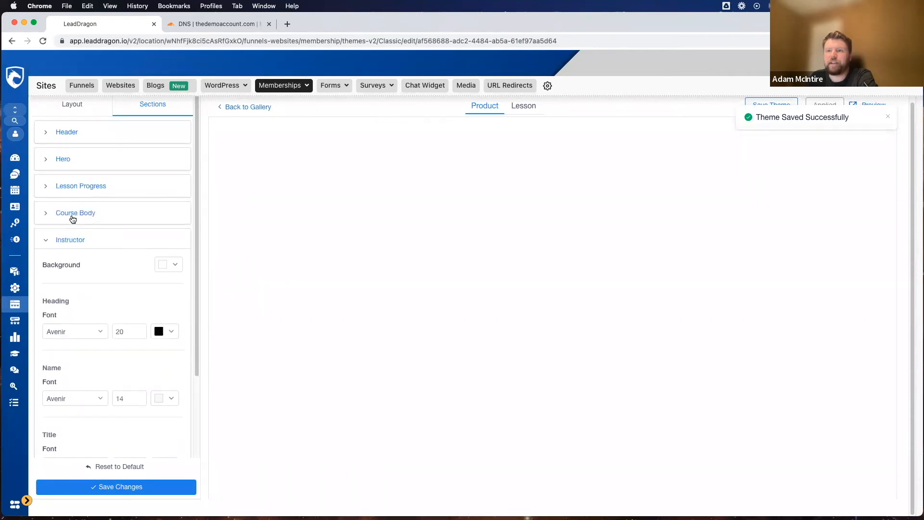
{"action": "left_click", "coordinate": [72, 239]}
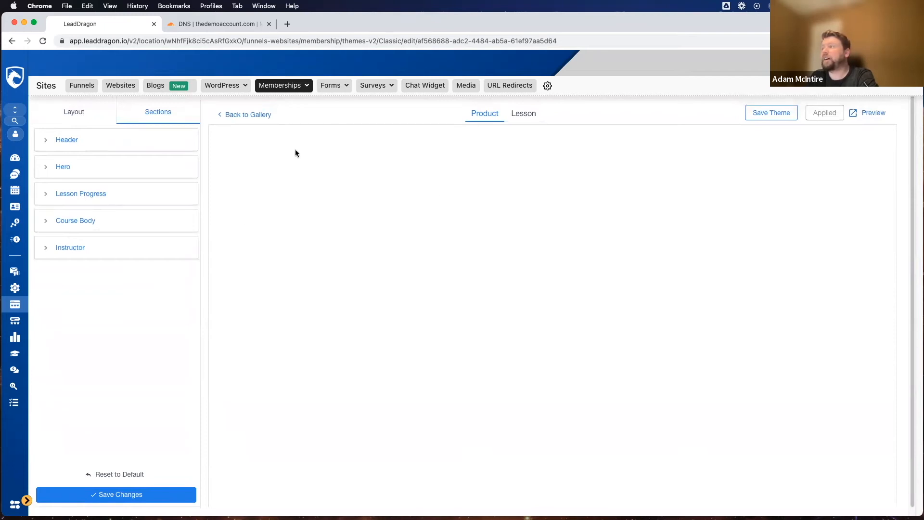
Step: Preview the themed Demo Product course page and examine its hero, lesson progress, instructor card and lesson list
{"action": "left_click", "coordinate": [861, 114]}
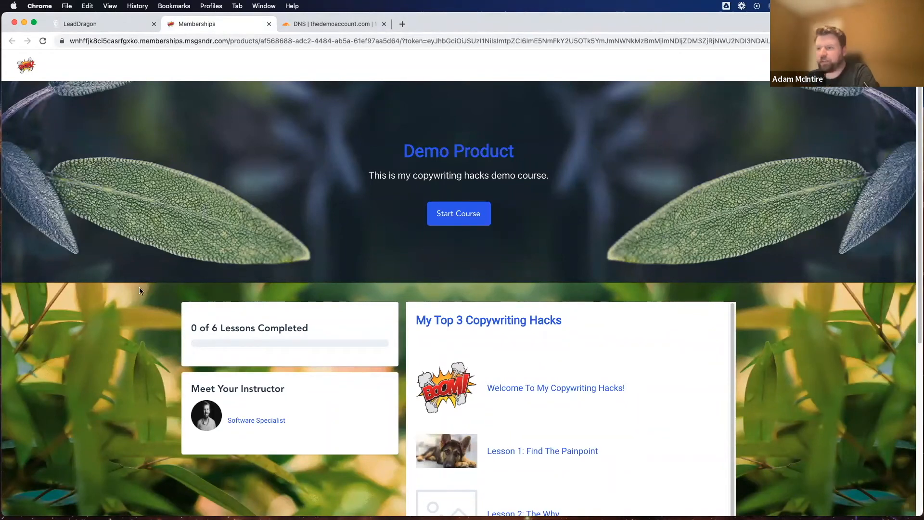
{"action": "scroll", "coordinate": [210, 182], "scroll_direction": "down", "scroll_amount": 6}
{"action": "scroll", "coordinate": [220, 299], "scroll_direction": "up", "scroll_amount": 5}
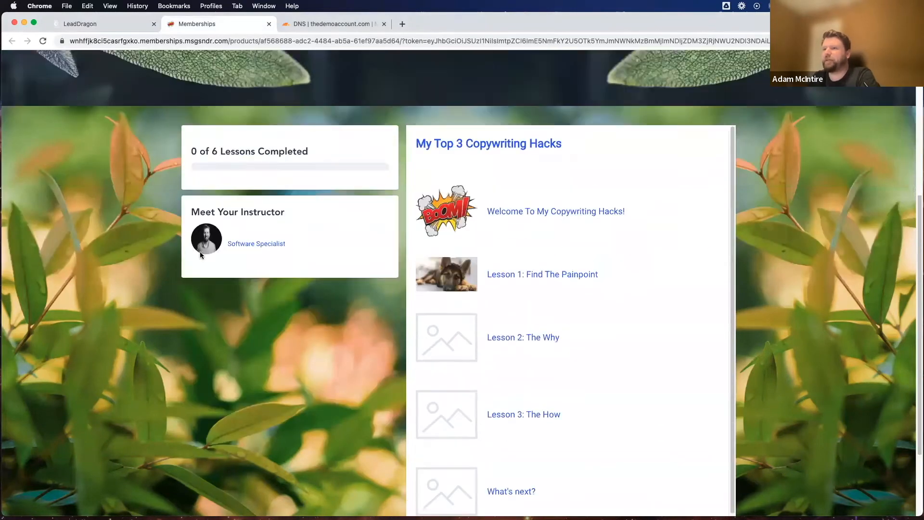
{"action": "scroll", "coordinate": [171, 214], "scroll_direction": "down", "scroll_amount": 6}
{"action": "scroll", "coordinate": [138, 252], "scroll_direction": "up", "scroll_amount": 6}
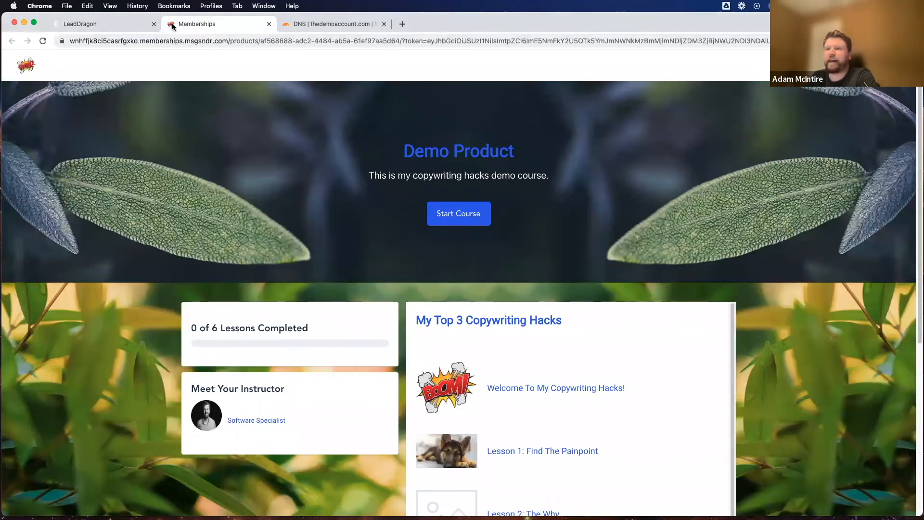
{"action": "scroll", "coordinate": [516, 176], "scroll_direction": "down", "scroll_amount": 3}
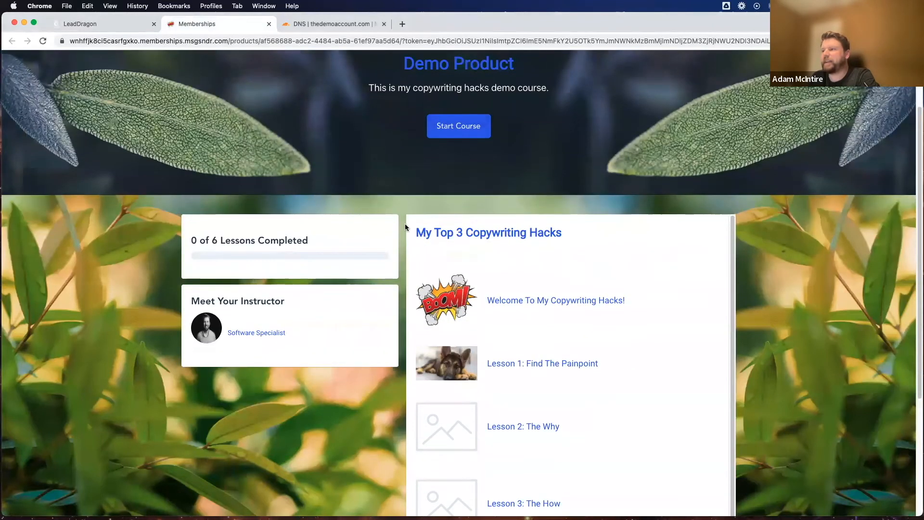
{"action": "scroll", "coordinate": [476, 140], "scroll_direction": "down", "scroll_amount": 4}
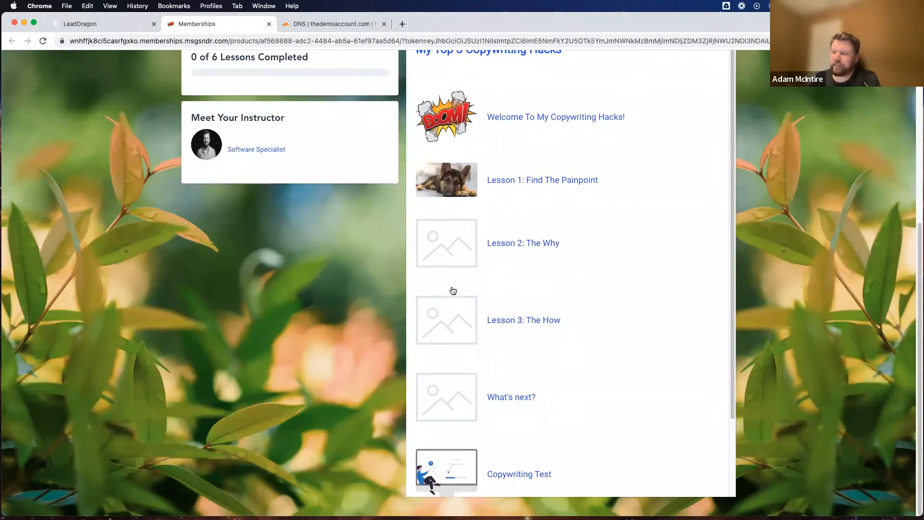
{"action": "scroll", "coordinate": [285, 340], "scroll_direction": "up", "scroll_amount": 6}
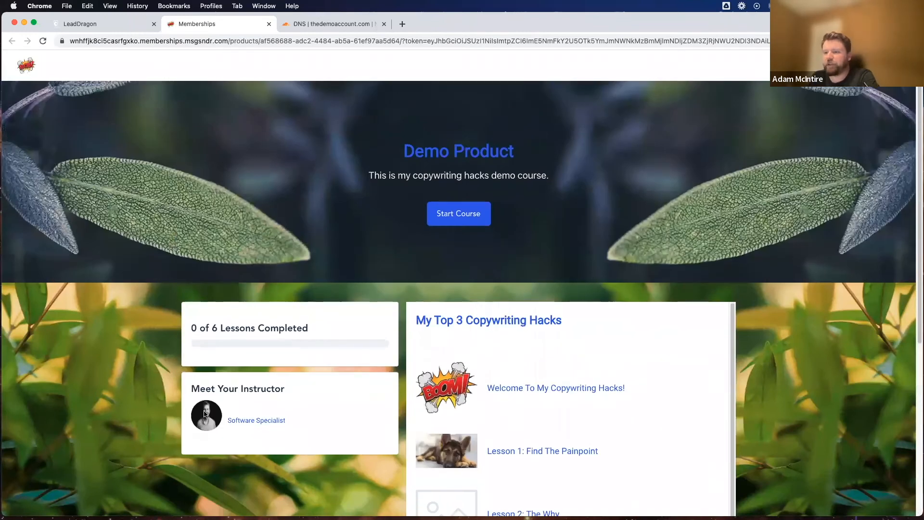
{"action": "scroll", "coordinate": [258, 337], "scroll_direction": "down", "scroll_amount": 3}
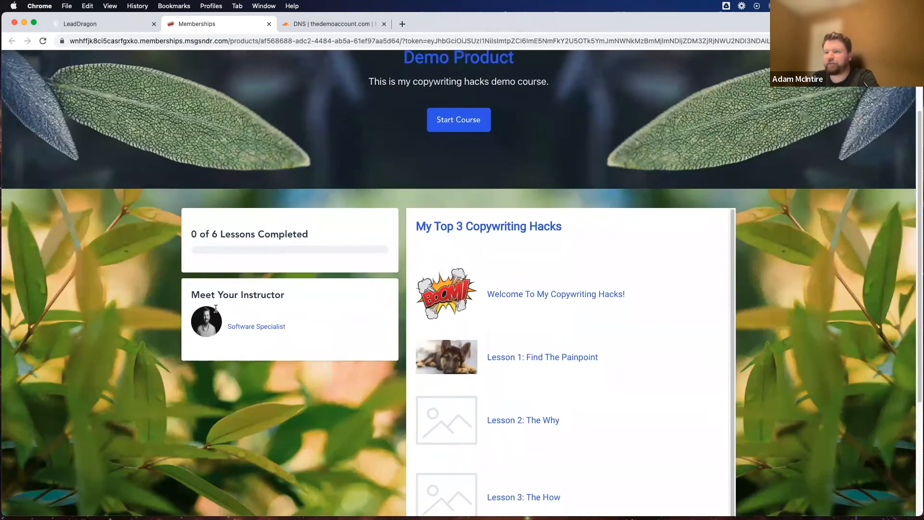
{"action": "left_click_drag", "start_coordinate": [196, 294], "coordinate": [295, 293]}
{"action": "left_click", "coordinate": [270, 332]}
{"action": "scroll", "coordinate": [288, 317], "scroll_direction": "up", "scroll_amount": 3}
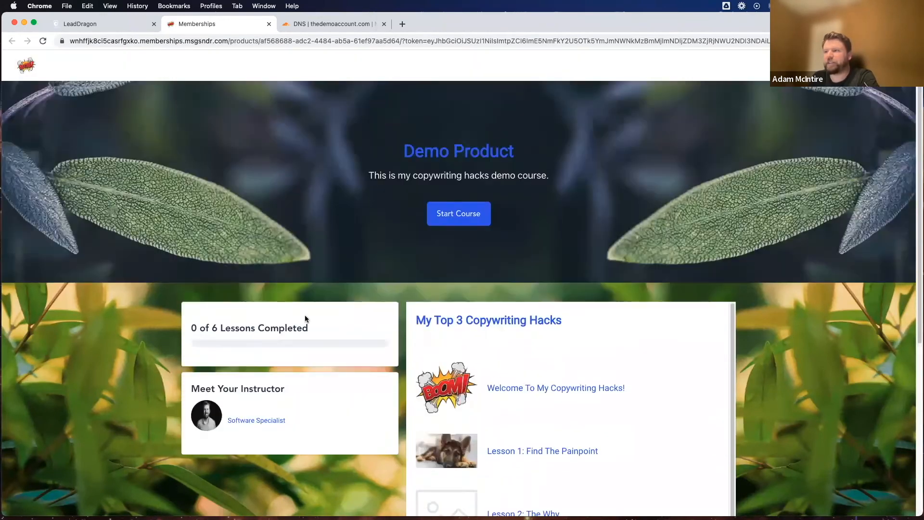
{"action": "scroll", "coordinate": [409, 337], "scroll_direction": "down", "scroll_amount": 3}
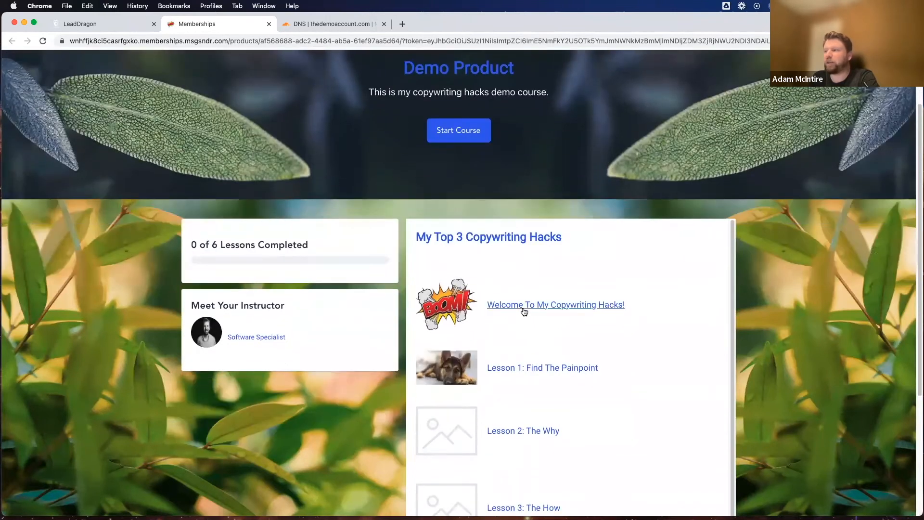
Step: Open the Welcome To My Copywriting Hacks! lesson in the preview and examine its instructor details and lesson list
{"action": "left_click", "coordinate": [522, 306]}
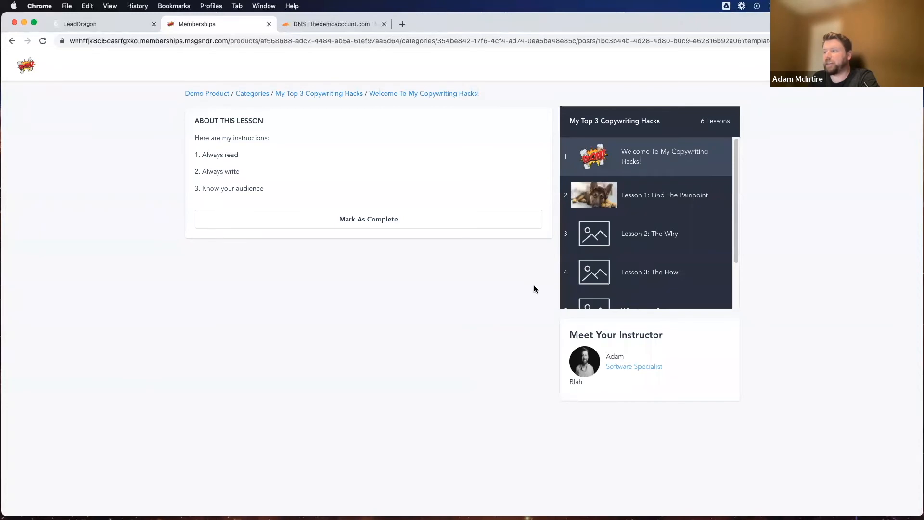
{"action": "left_click_drag", "start_coordinate": [570, 335], "coordinate": [671, 335]}
{"action": "double_click", "coordinate": [615, 356]}
{"action": "double_click", "coordinate": [576, 383]}
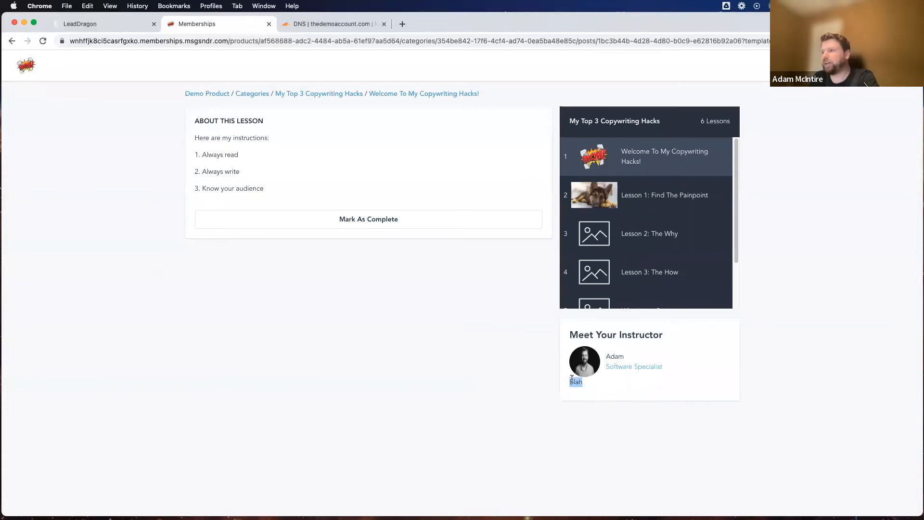
{"action": "left_click", "coordinate": [596, 393]}
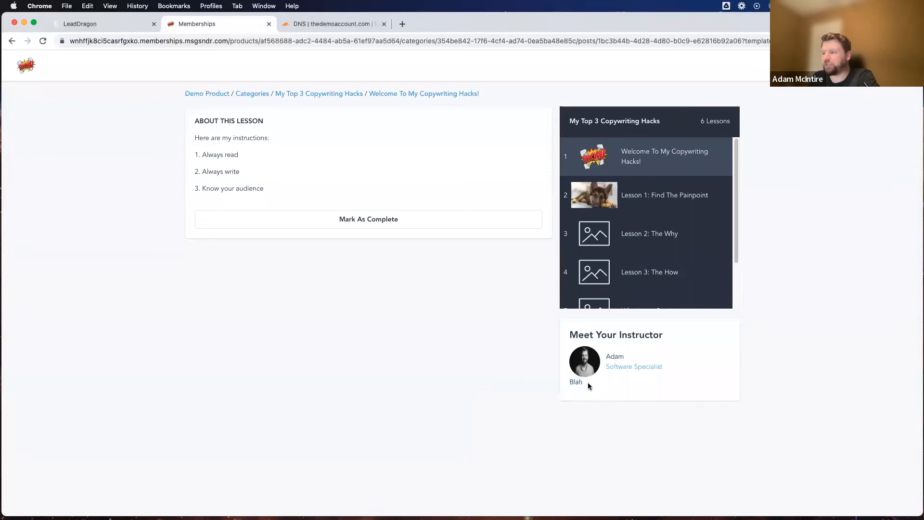
{"action": "scroll", "coordinate": [662, 251], "scroll_direction": "down", "scroll_amount": 3}
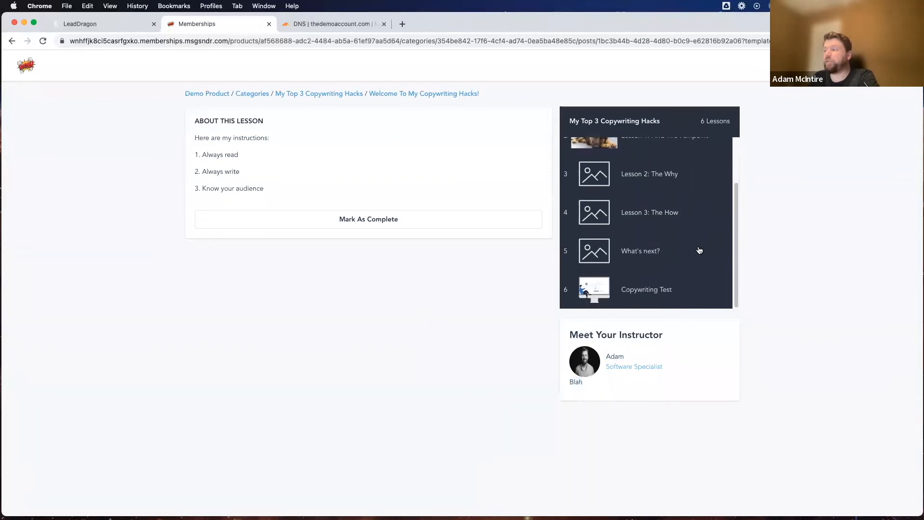
Step: Return to the previewed course page, examine its lessons through the Bonus Hacks category, and close the preview
{"action": "left_click", "coordinate": [12, 41]}
{"action": "scroll", "coordinate": [481, 385], "scroll_direction": "down", "scroll_amount": 5}
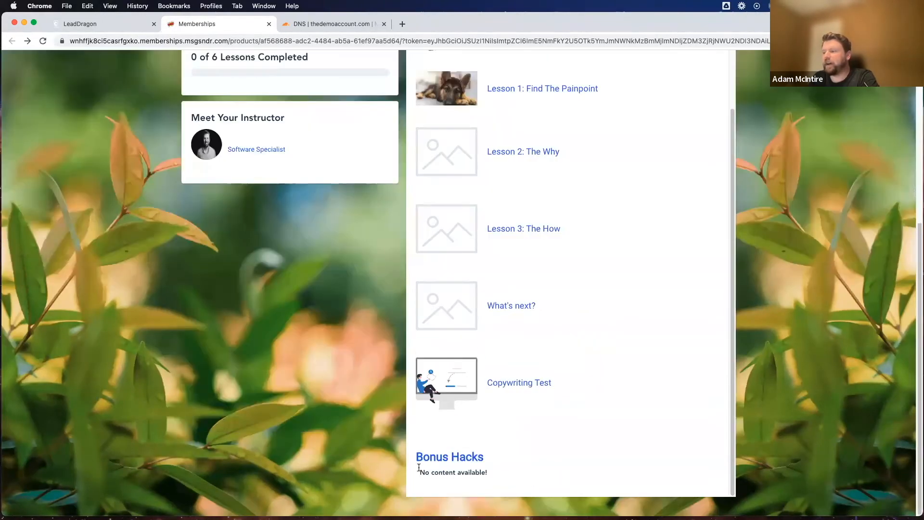
{"action": "left_click_drag", "start_coordinate": [417, 462], "coordinate": [483, 498]}
{"action": "left_click", "coordinate": [491, 483]}
{"action": "scroll", "coordinate": [523, 429], "scroll_direction": "up", "scroll_amount": 2}
{"action": "scroll", "coordinate": [523, 426], "scroll_direction": "down", "scroll_amount": 2}
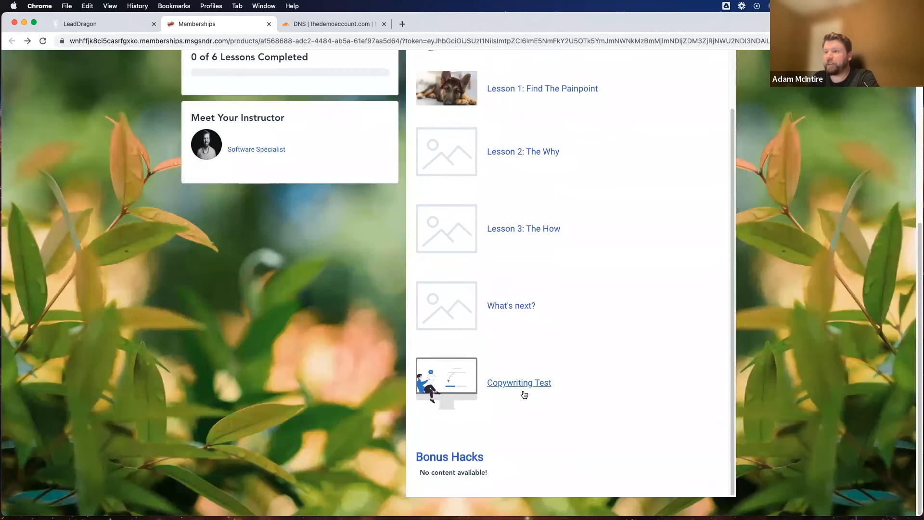
{"action": "scroll", "coordinate": [313, 361], "scroll_direction": "up", "scroll_amount": 5}
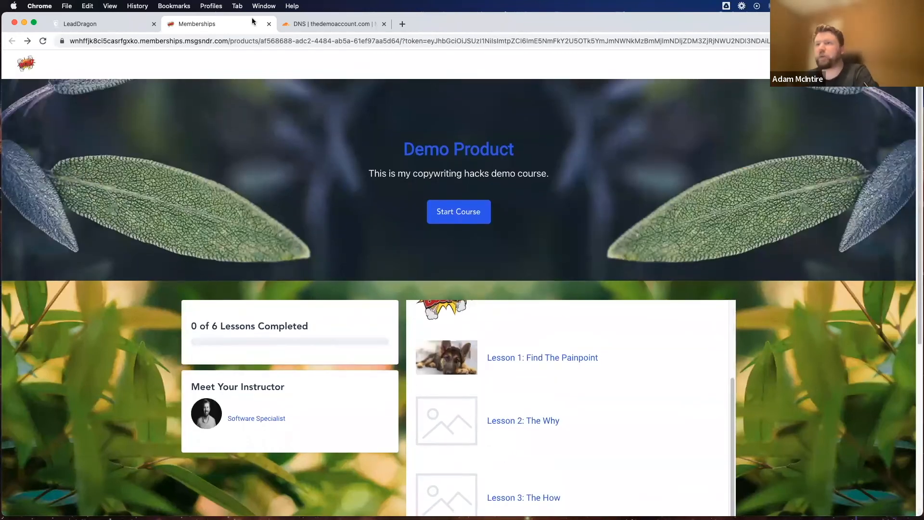
{"action": "scroll", "coordinate": [224, 216], "scroll_direction": "down", "scroll_amount": 5}
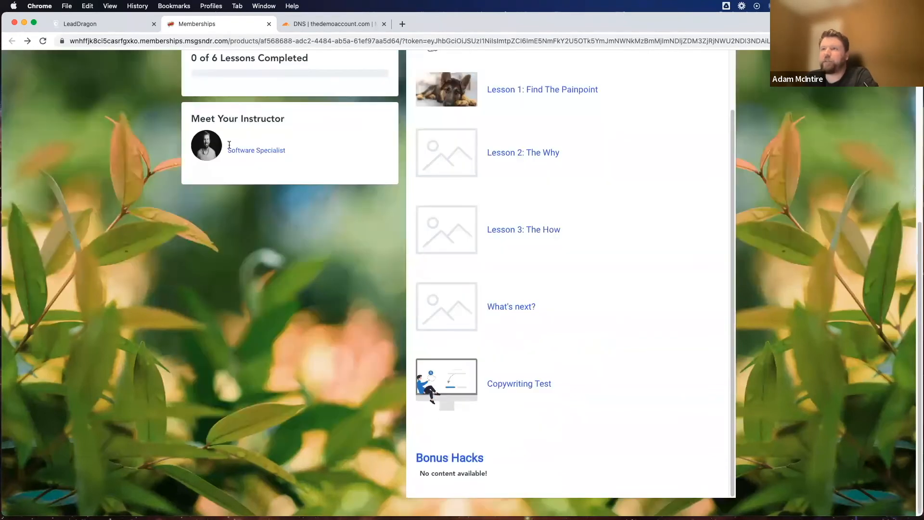
{"action": "key", "text": "super+w"}
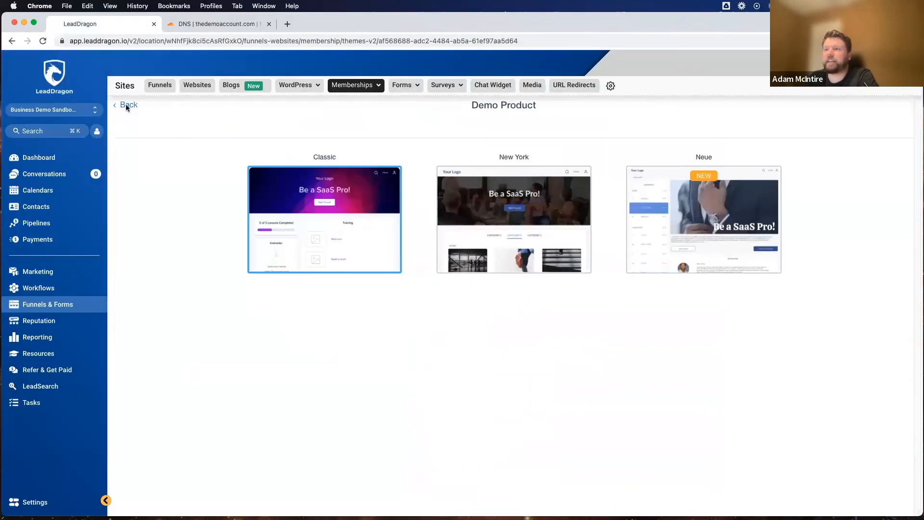
Step: Go back to the Demo Product, review its lesson comments page, and return to the product outline
{"action": "left_click", "coordinate": [126, 105]}
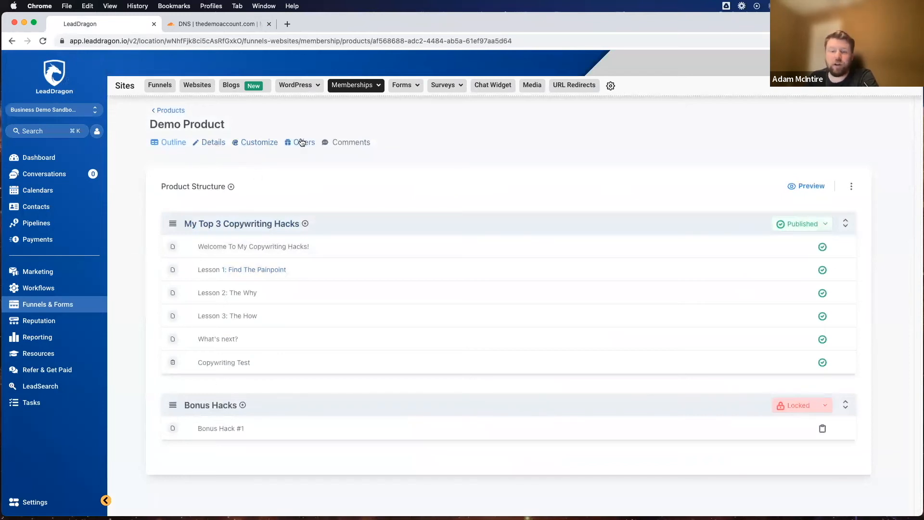
{"action": "left_click", "coordinate": [352, 142]}
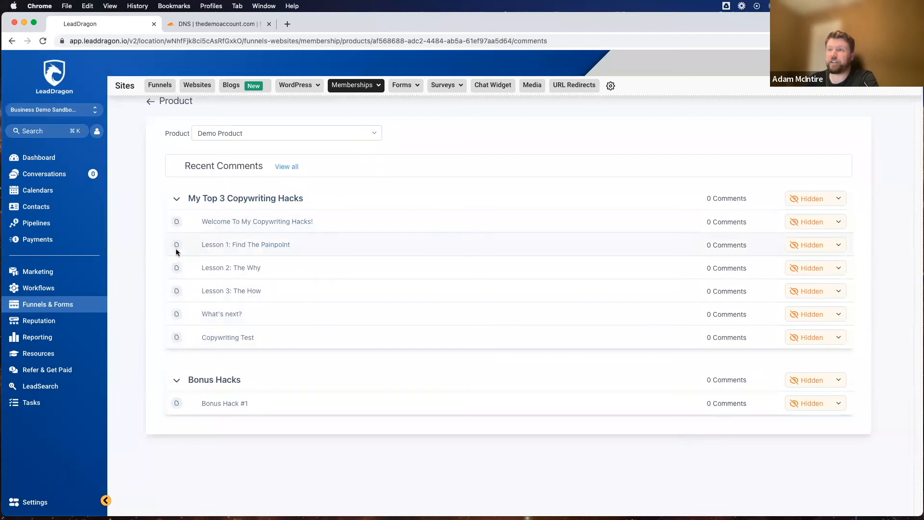
{"action": "left_click", "coordinate": [149, 101]}
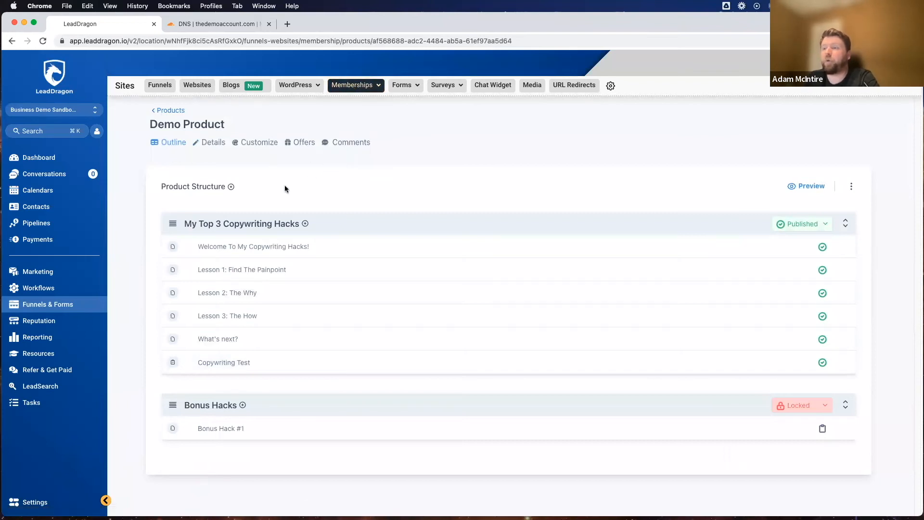
Step: Start a new membership offer and title it Copywriting Hacks
{"action": "left_click", "coordinate": [163, 111]}
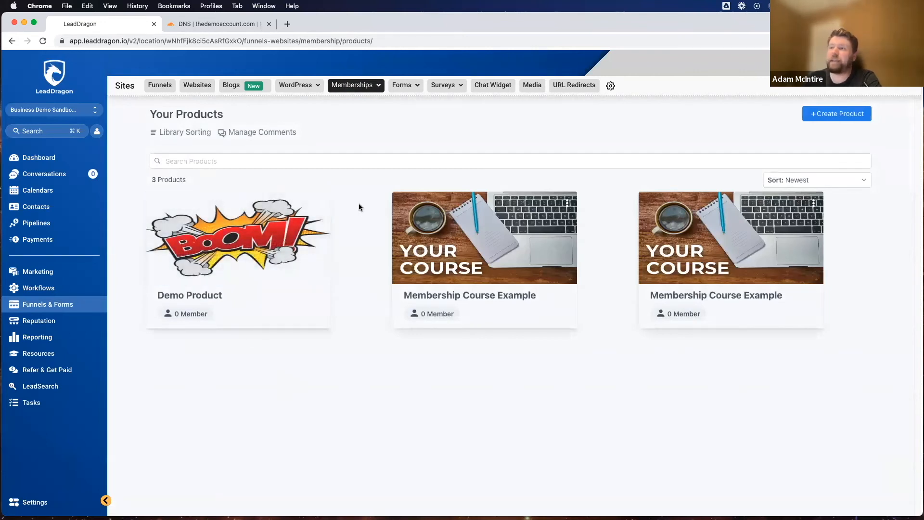
{"action": "left_click", "coordinate": [352, 88]}
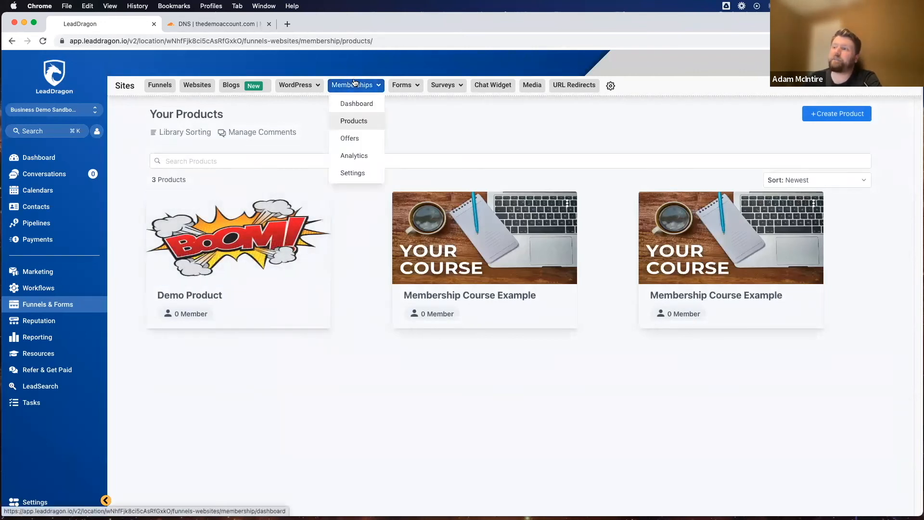
{"action": "left_click", "coordinate": [350, 138]}
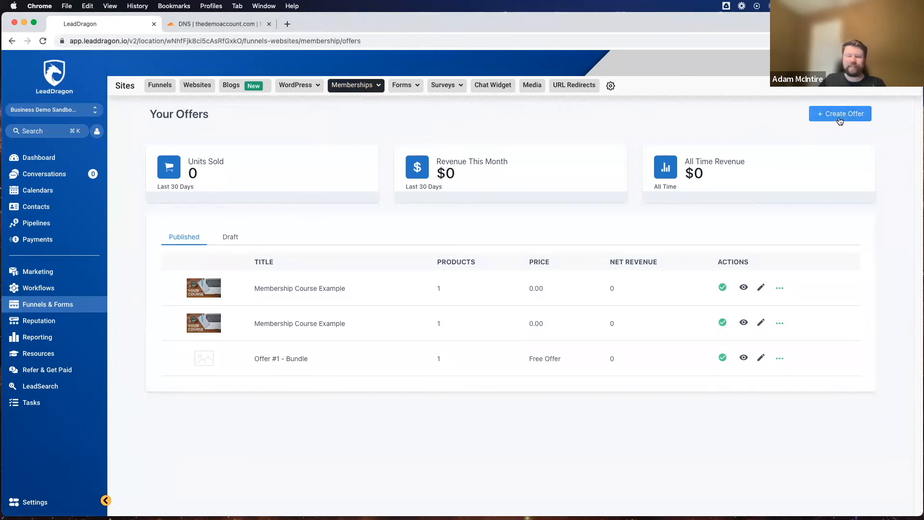
{"action": "left_click", "coordinate": [839, 121]}
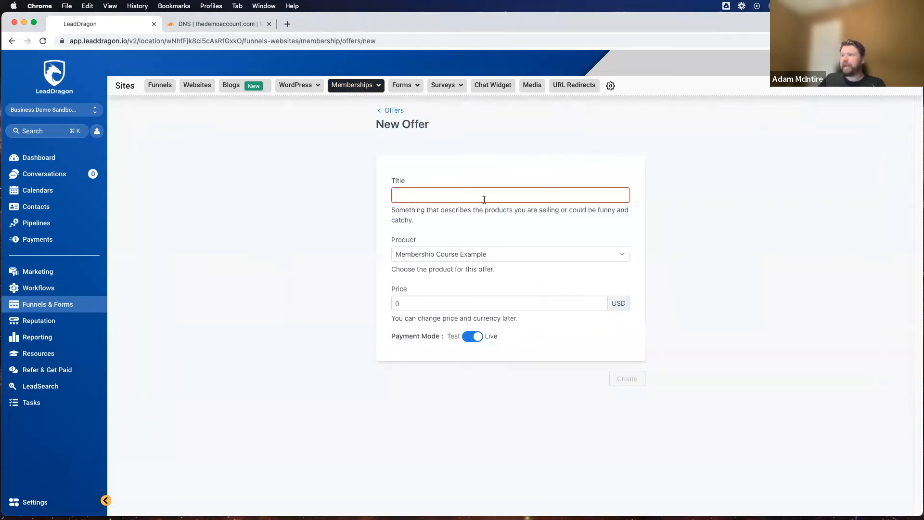
{"action": "type", "text": "Copywriting Ha"}
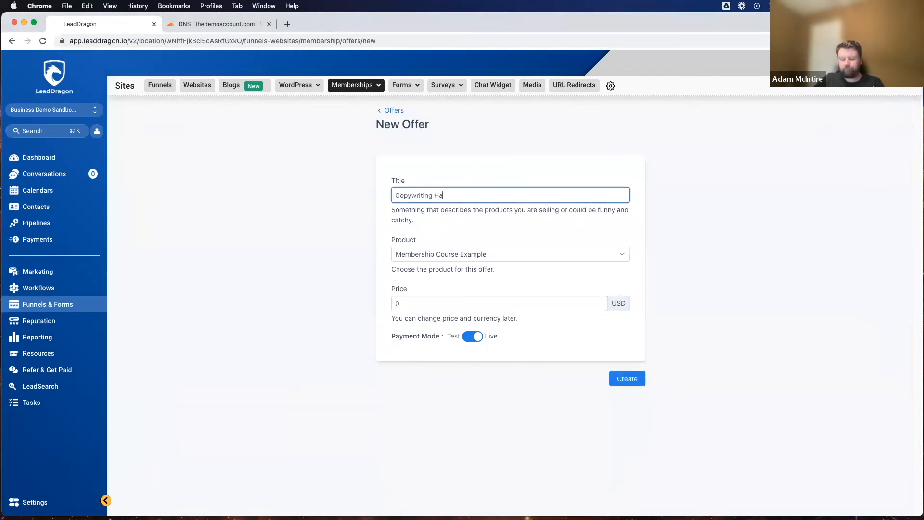
{"action": "type", "text": "cks"}
Step: Assign the Demo Product to the new offer and set its price to 197 USD
{"action": "left_click", "coordinate": [436, 258]}
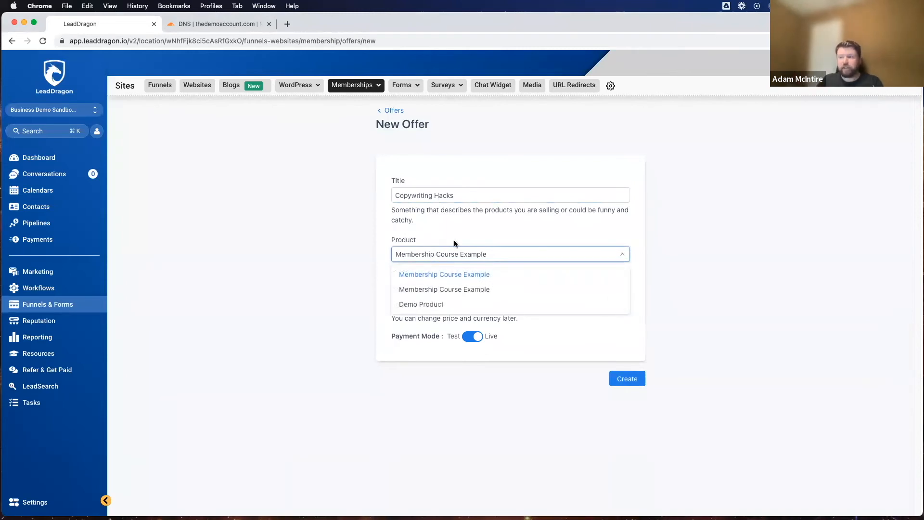
{"action": "left_click", "coordinate": [421, 305]}
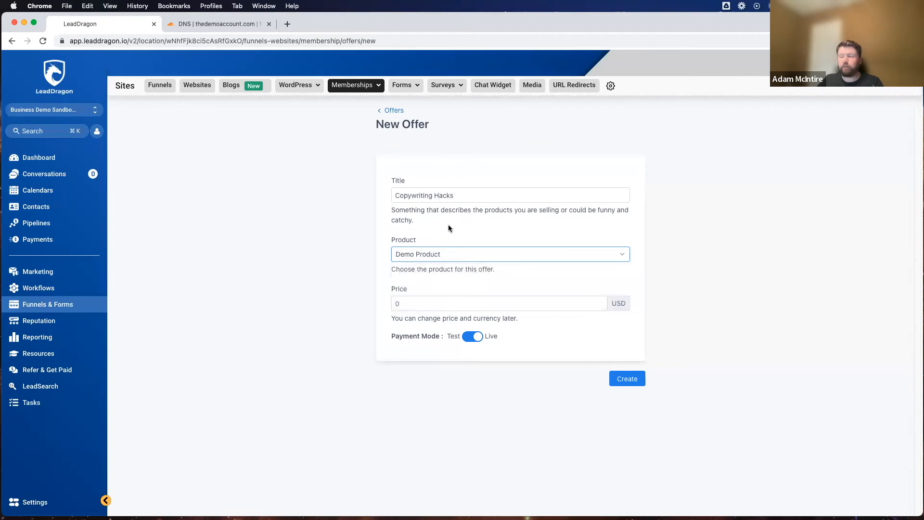
{"action": "left_click", "coordinate": [416, 301]}
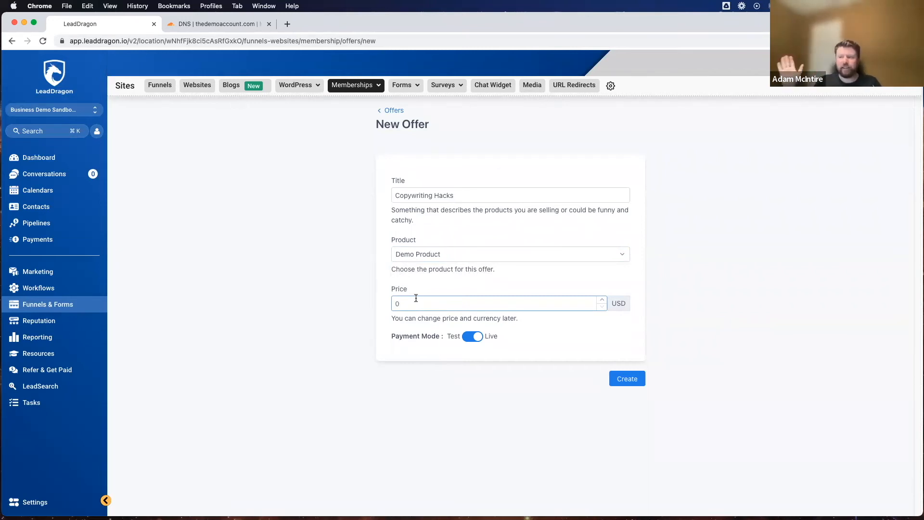
{"action": "left_click", "coordinate": [419, 302]}
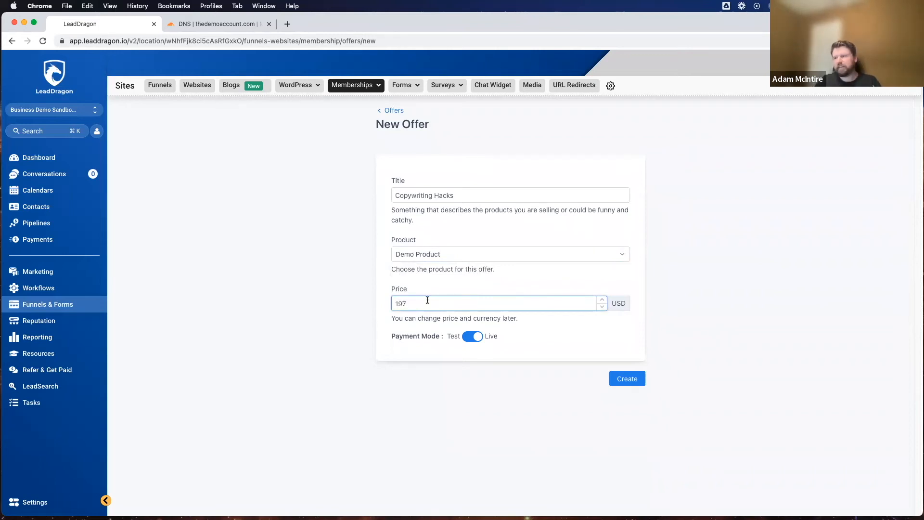
{"action": "left_click", "coordinate": [492, 384]}
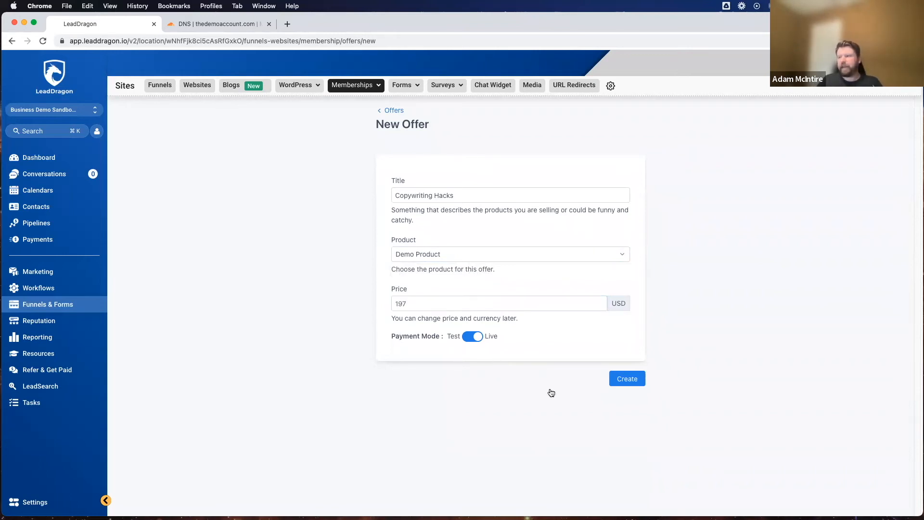
Step: Create the offer and give it the nickname 3 Hacks To Change Your Copywriting
{"action": "left_click", "coordinate": [629, 379]}
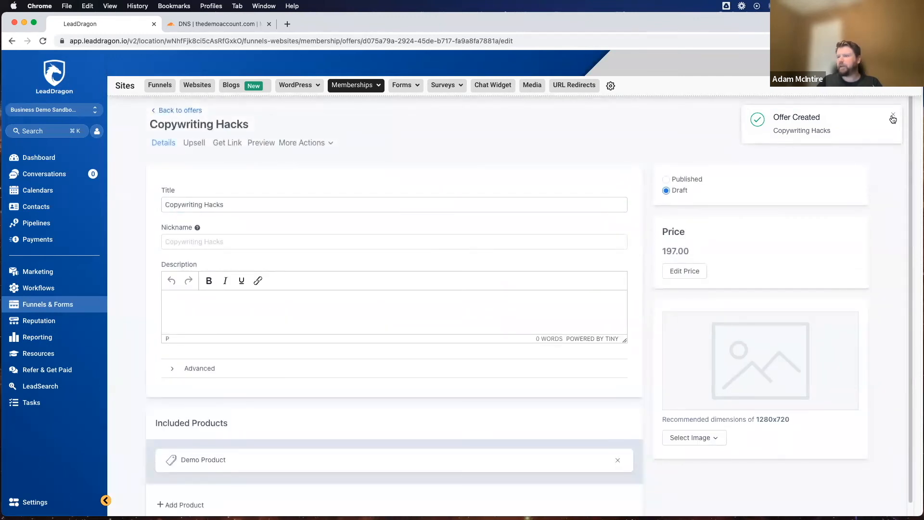
{"action": "left_click", "coordinate": [893, 118]}
{"action": "left_click", "coordinate": [185, 241]}
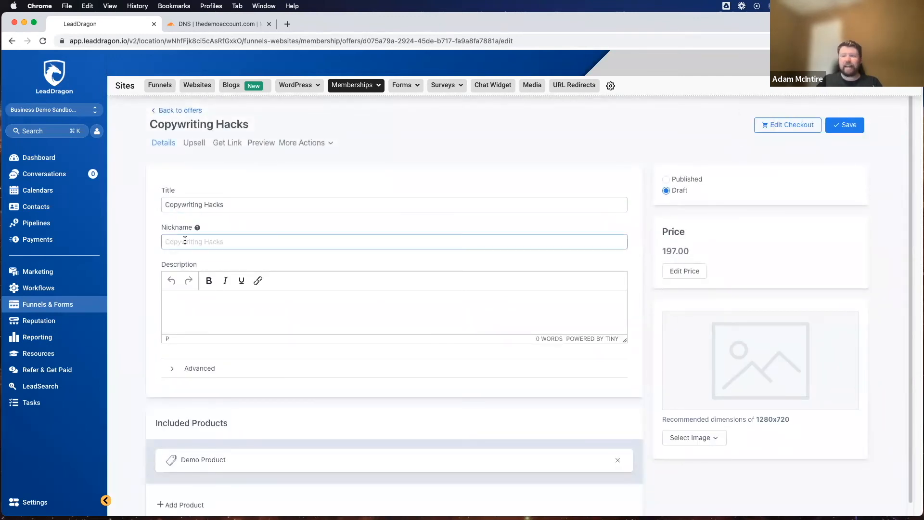
{"action": "type", "text": "3 Hacks T"}
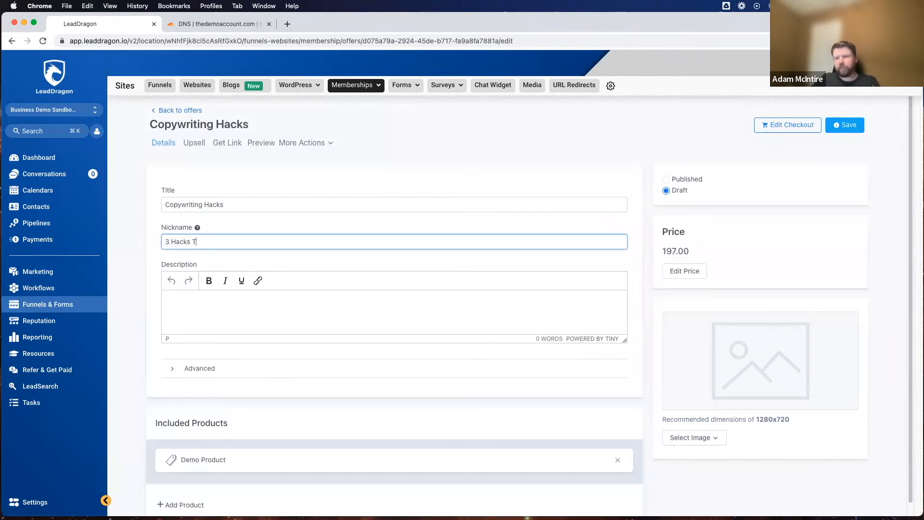
{"action": "type", "text": "o Change Your Copywriting"}
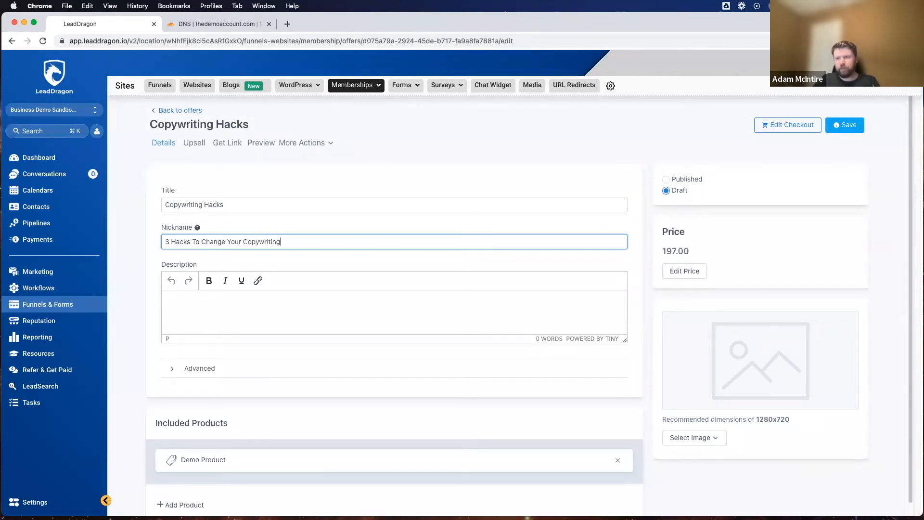
Step: Enter the offer description "Increase your sales and improve your writing with these 3 copywriting hacks."
{"action": "left_click", "coordinate": [174, 301]}
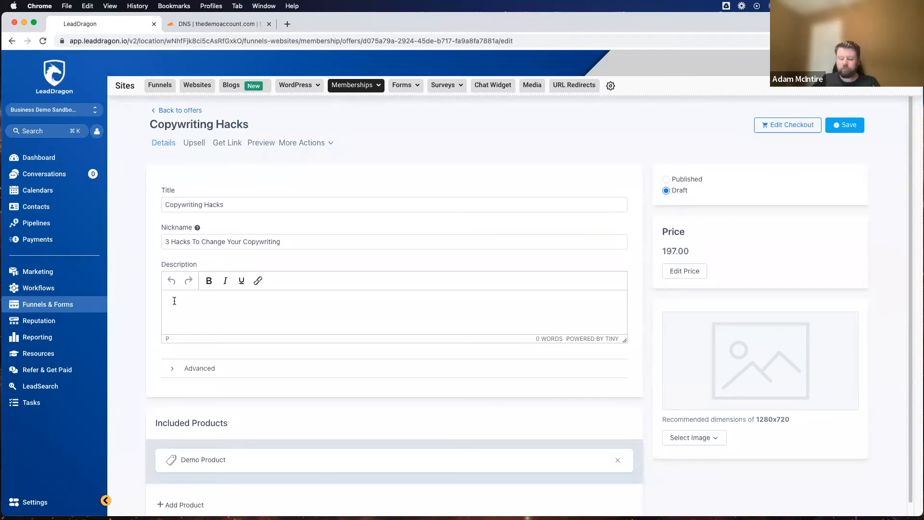
{"action": "type", "text": "Incre"}
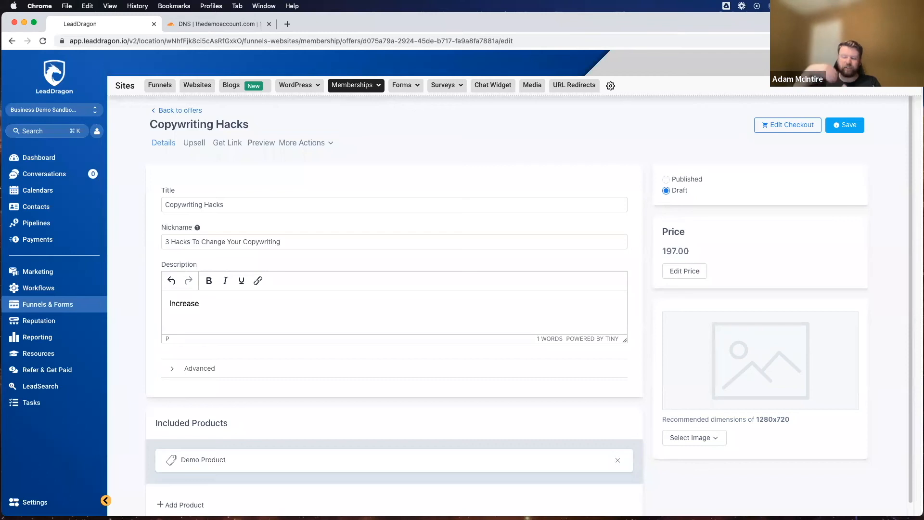
{"action": "type", "text": "ase"}
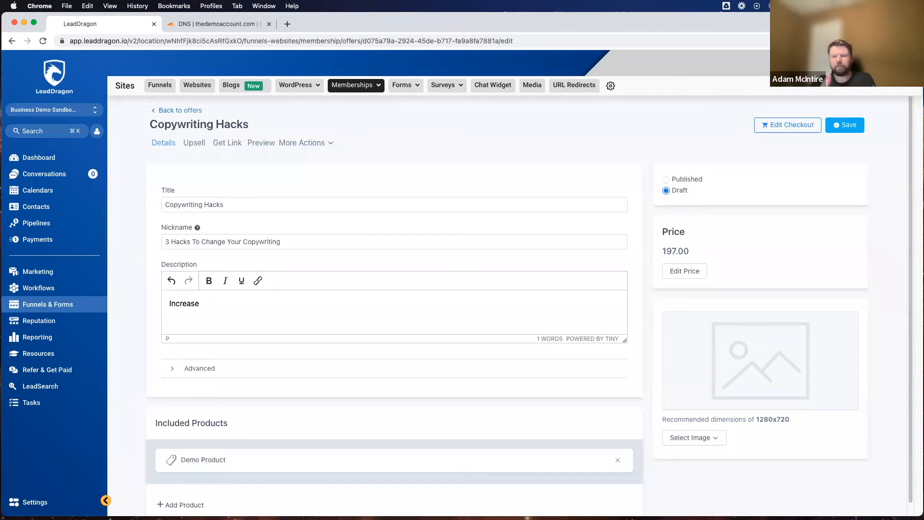
{"action": "type", "text": " your"}
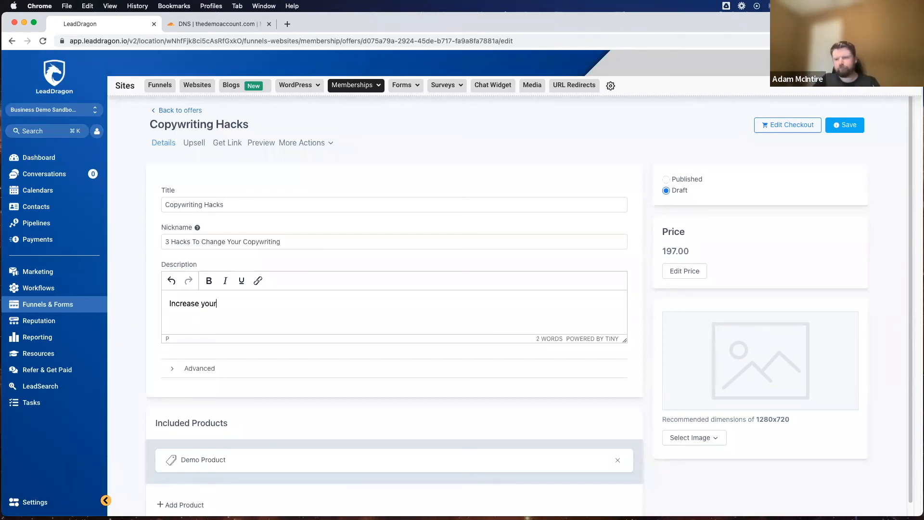
{"action": "type", "text": " sales and improve your writing with these 3 copywriting hacks."}
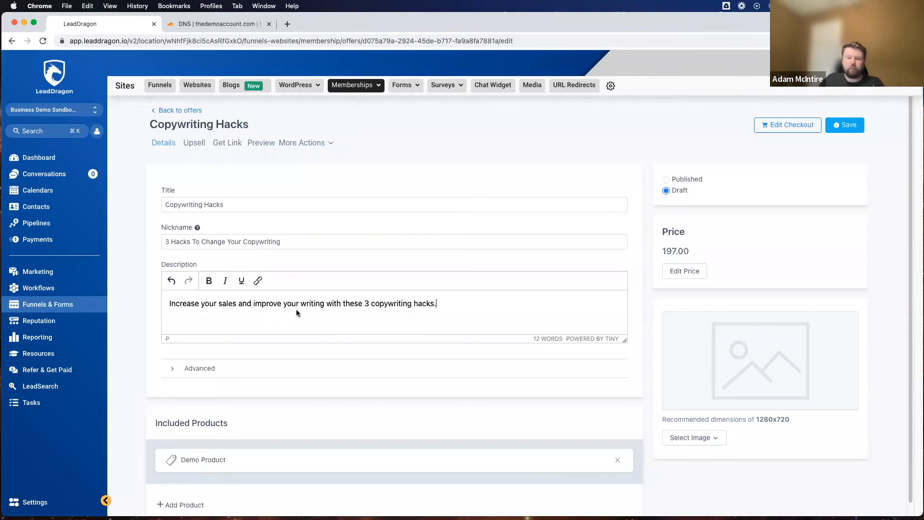
Step: Review the offer's advanced custom JS, custom CSS and tracking code fields, and collapse them again
{"action": "scroll", "coordinate": [265, 298], "scroll_direction": "down", "scroll_amount": 1}
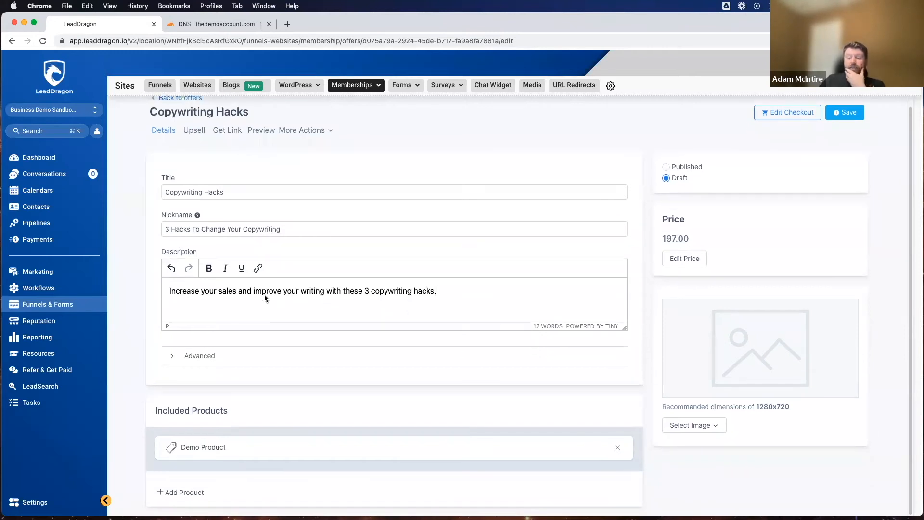
{"action": "left_click", "coordinate": [202, 359]}
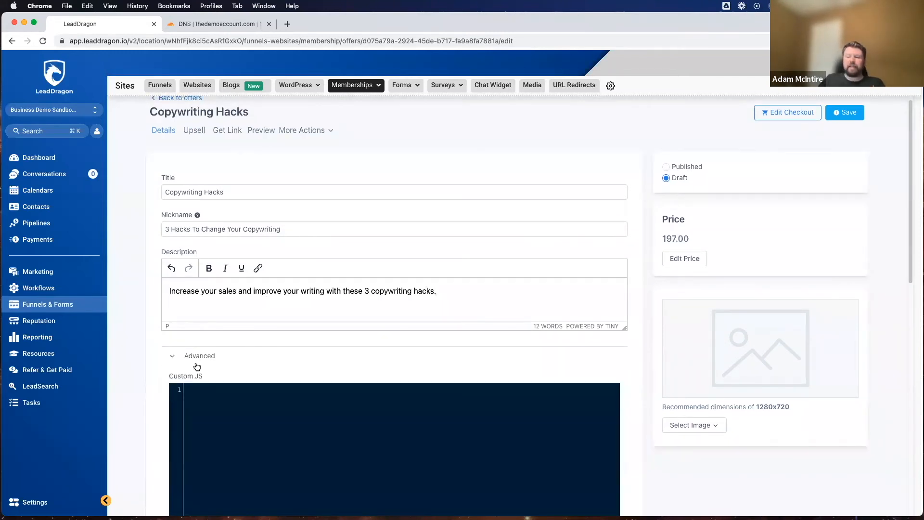
{"action": "scroll", "coordinate": [221, 268], "scroll_direction": "down", "scroll_amount": 7}
{"action": "scroll", "coordinate": [221, 276], "scroll_direction": "up", "scroll_amount": 6}
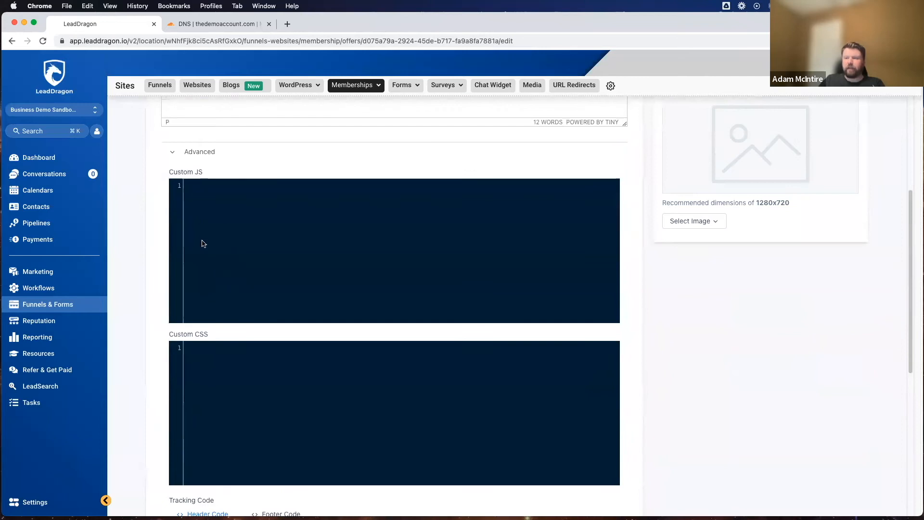
{"action": "scroll", "coordinate": [218, 367], "scroll_direction": "down", "scroll_amount": 4}
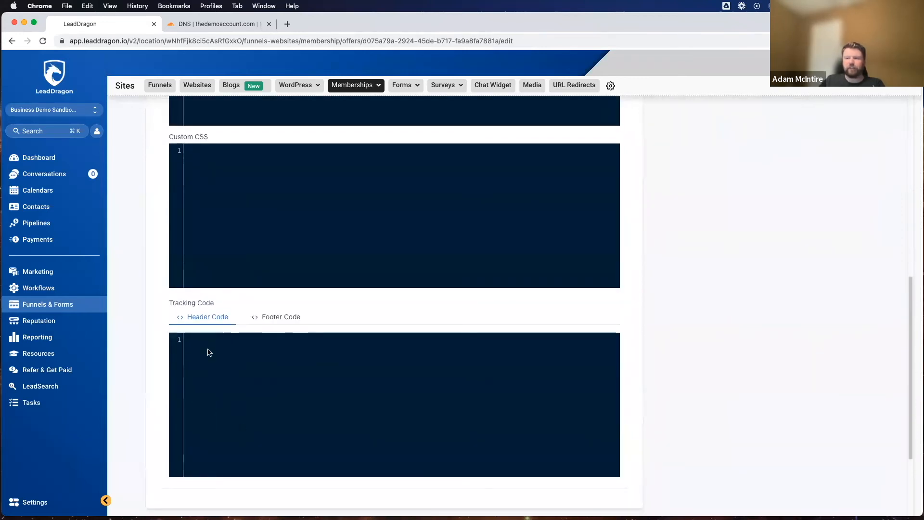
{"action": "scroll", "coordinate": [207, 356], "scroll_direction": "up", "scroll_amount": 2}
{"action": "scroll", "coordinate": [201, 365], "scroll_direction": "up", "scroll_amount": 4}
{"action": "left_click", "coordinate": [180, 246]}
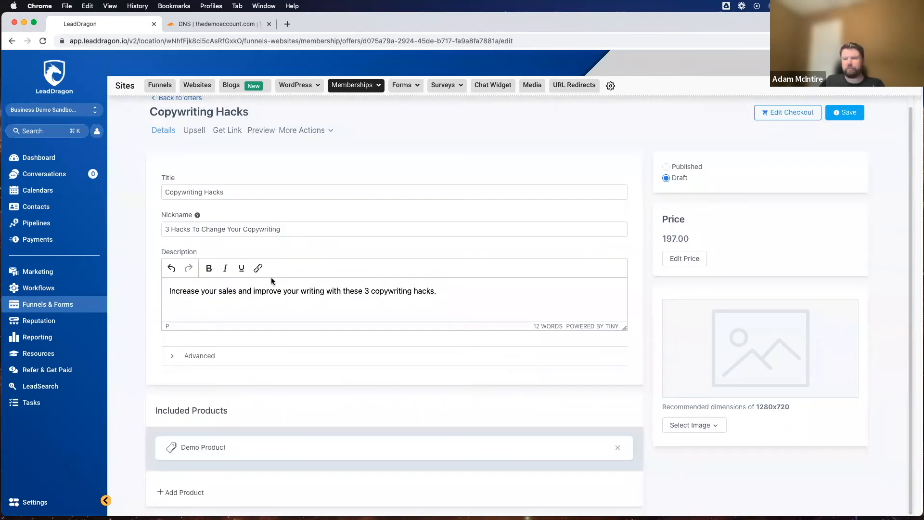
Step: Check which additional products can be included in the offer alongside the Demo Product
{"action": "left_click_drag", "start_coordinate": [154, 418], "coordinate": [283, 426]}
{"action": "left_click", "coordinate": [259, 402]}
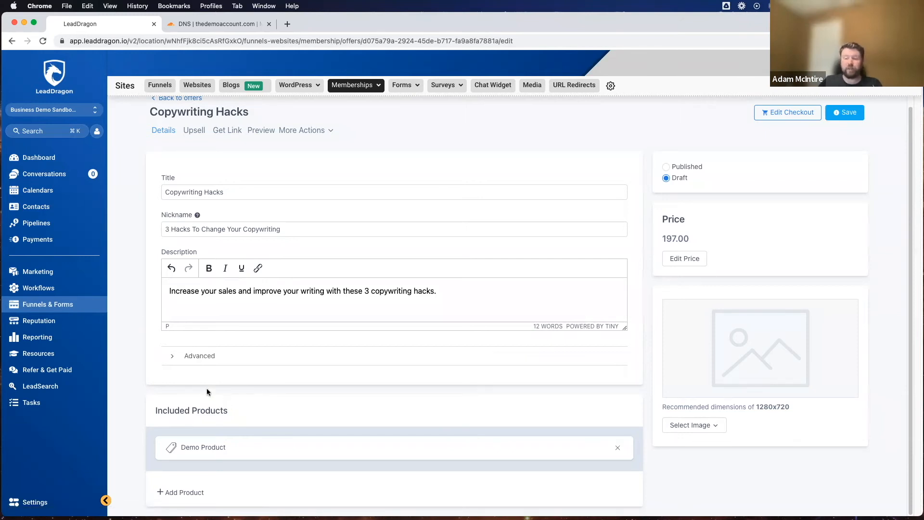
{"action": "left_click", "coordinate": [199, 496]}
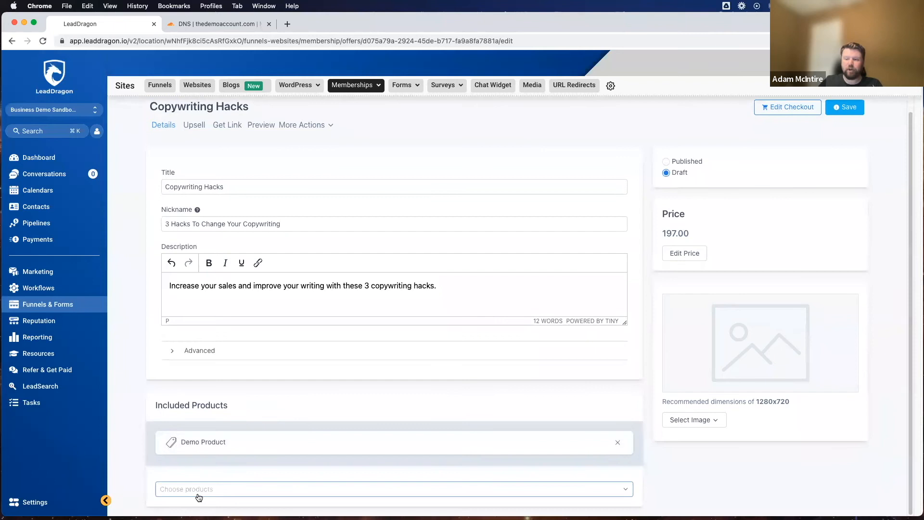
{"action": "left_click", "coordinate": [206, 490]}
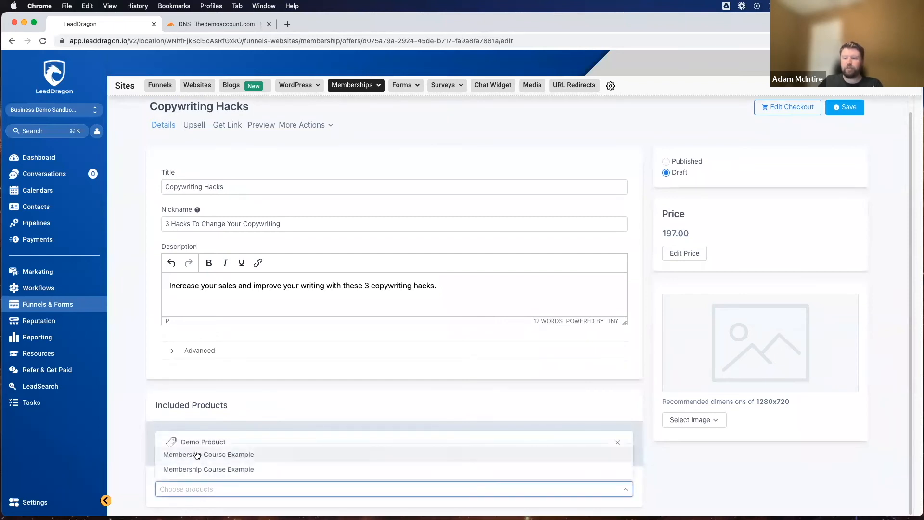
{"action": "left_click", "coordinate": [198, 471]}
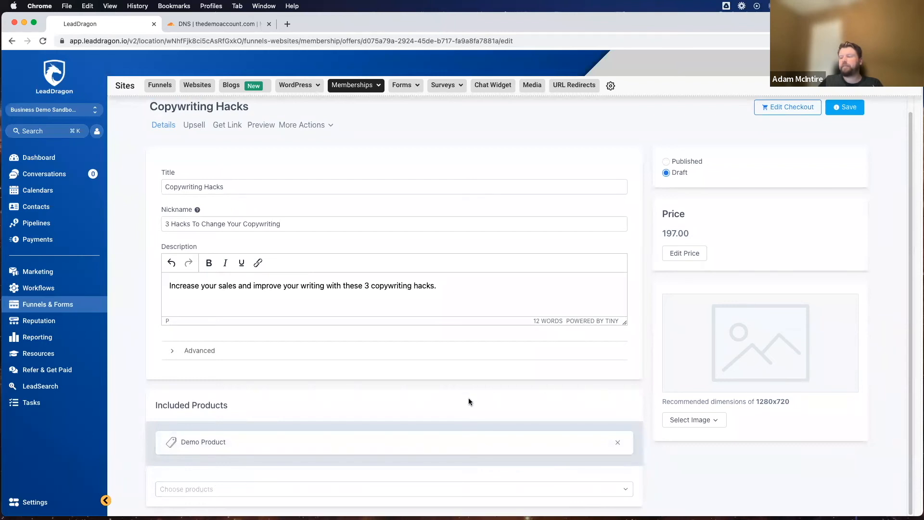
Step: Upload the kisspng-clip...566496.png picture from the Downloads folder as the offer's image
{"action": "scroll", "coordinate": [468, 403], "scroll_direction": "up", "scroll_amount": 1}
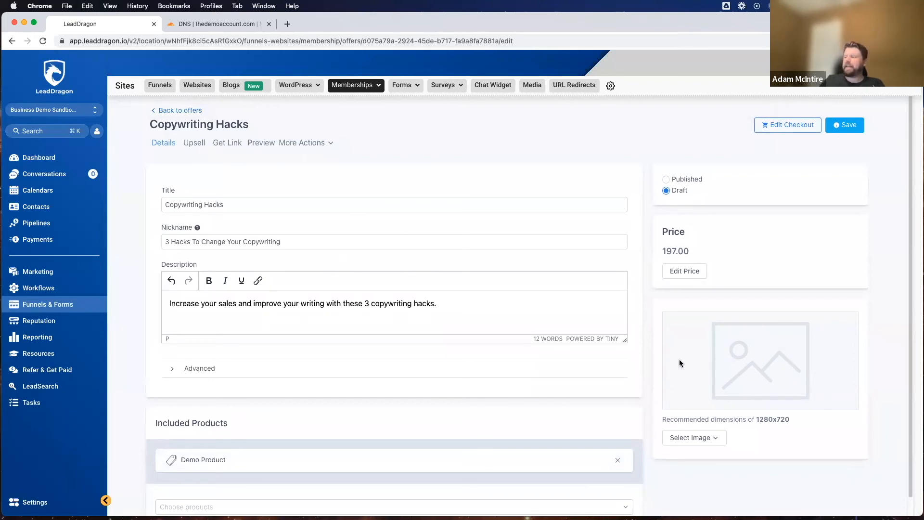
{"action": "left_click", "coordinate": [702, 437]}
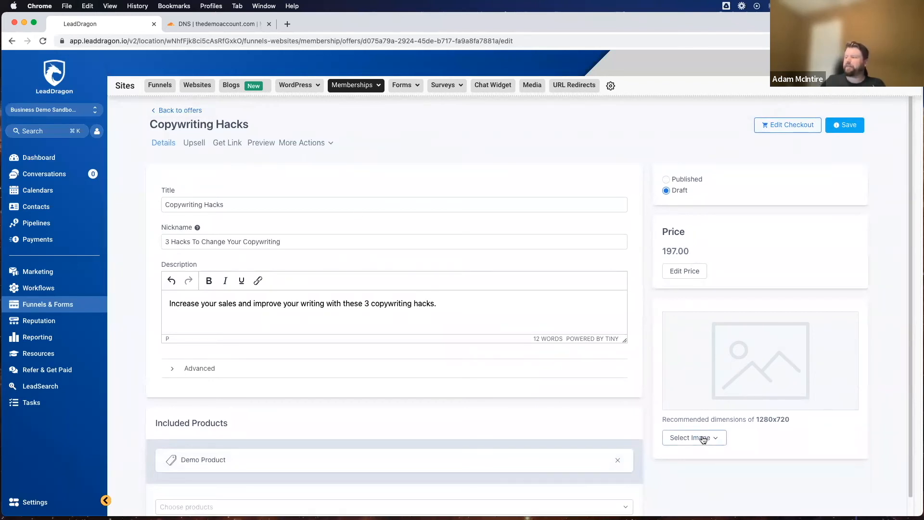
{"action": "left_click", "coordinate": [733, 366]}
{"action": "left_click", "coordinate": [719, 438]}
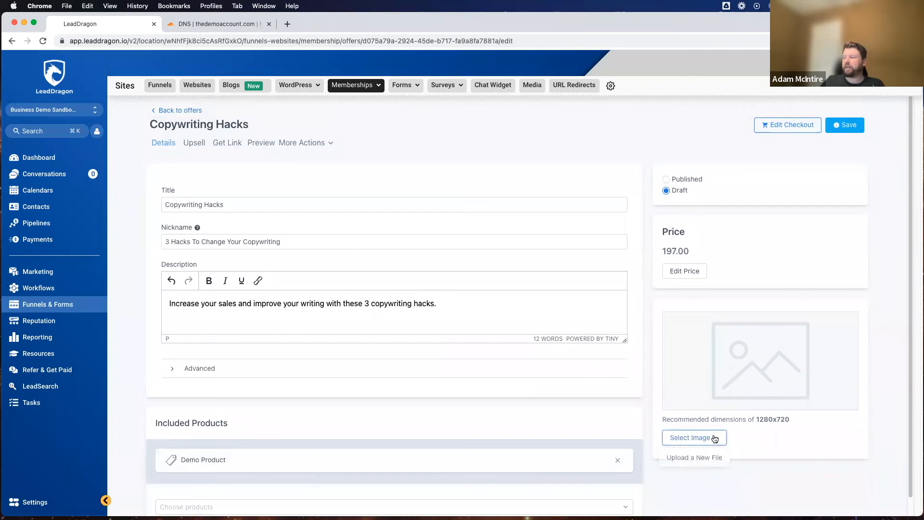
{"action": "left_click", "coordinate": [691, 456]}
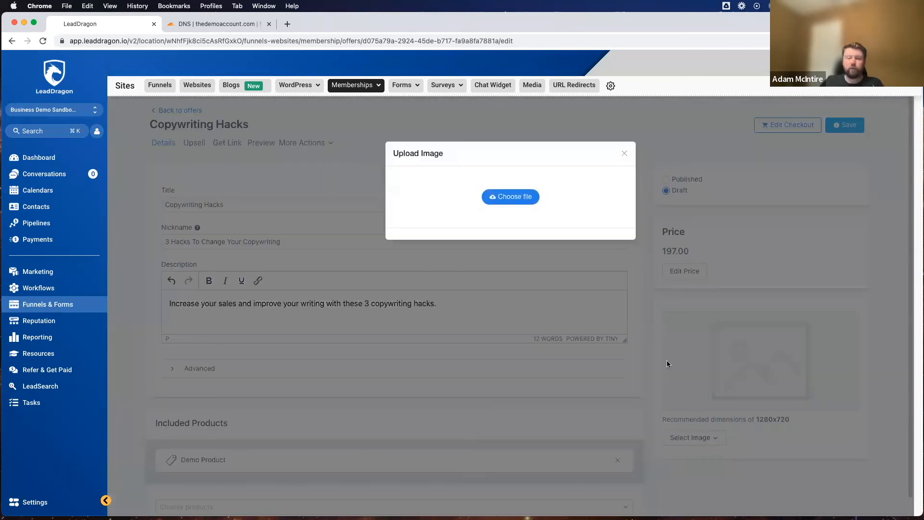
{"action": "left_click", "coordinate": [509, 199]}
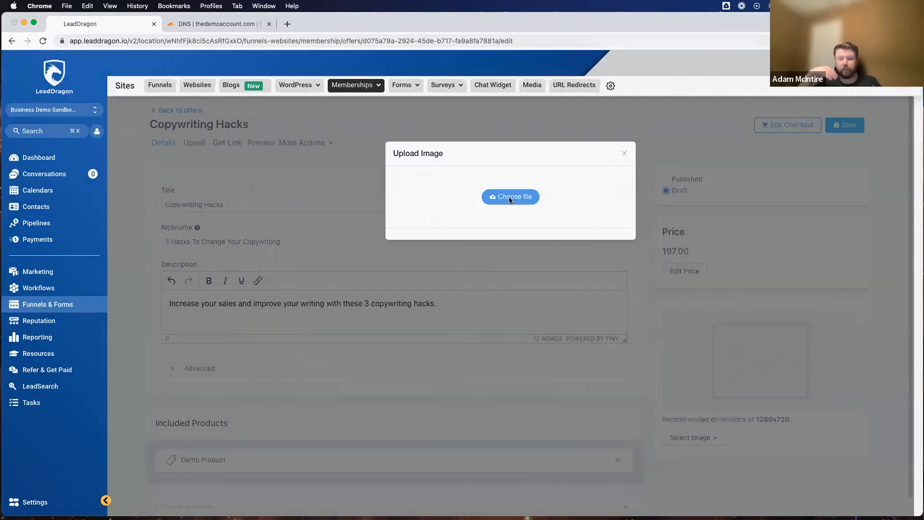
{"action": "scroll", "coordinate": [379, 229], "scroll_direction": "down", "scroll_amount": 15}
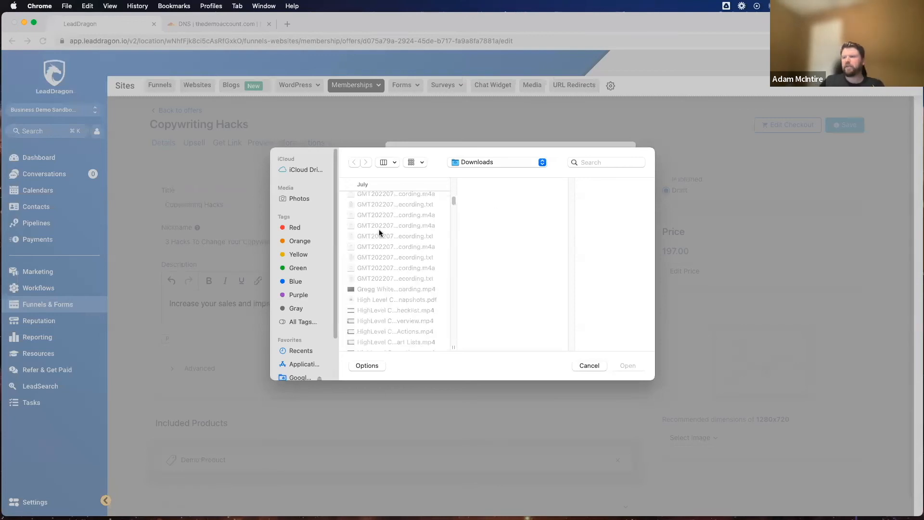
{"action": "scroll", "coordinate": [380, 233], "scroll_direction": "up", "scroll_amount": 5}
{"action": "scroll", "coordinate": [380, 234], "scroll_direction": "down", "scroll_amount": 10}
{"action": "scroll", "coordinate": [379, 234], "scroll_direction": "down", "scroll_amount": 10}
{"action": "scroll", "coordinate": [380, 233], "scroll_direction": "down", "scroll_amount": 8}
{"action": "scroll", "coordinate": [381, 233], "scroll_direction": "down", "scroll_amount": 5}
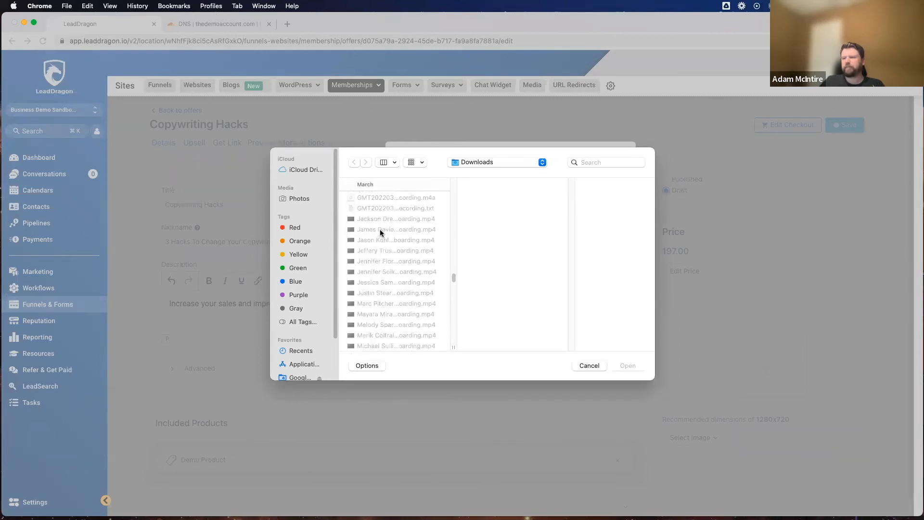
{"action": "scroll", "coordinate": [381, 233], "scroll_direction": "down", "scroll_amount": 6}
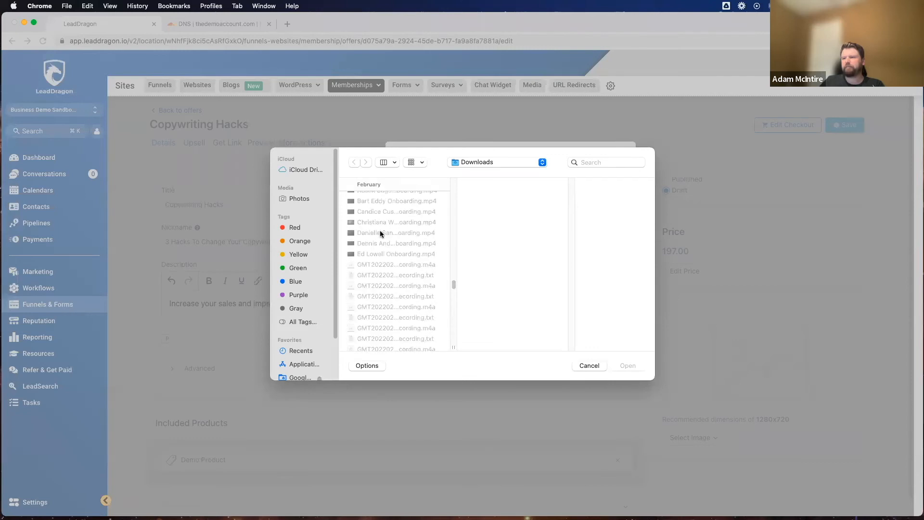
{"action": "scroll", "coordinate": [381, 234], "scroll_direction": "up", "scroll_amount": 10}
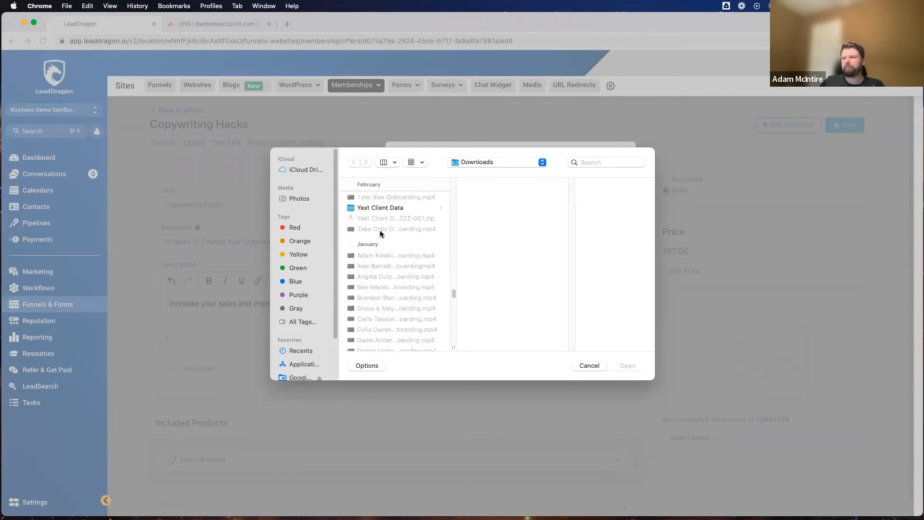
{"action": "scroll", "coordinate": [380, 235], "scroll_direction": "up", "scroll_amount": 10}
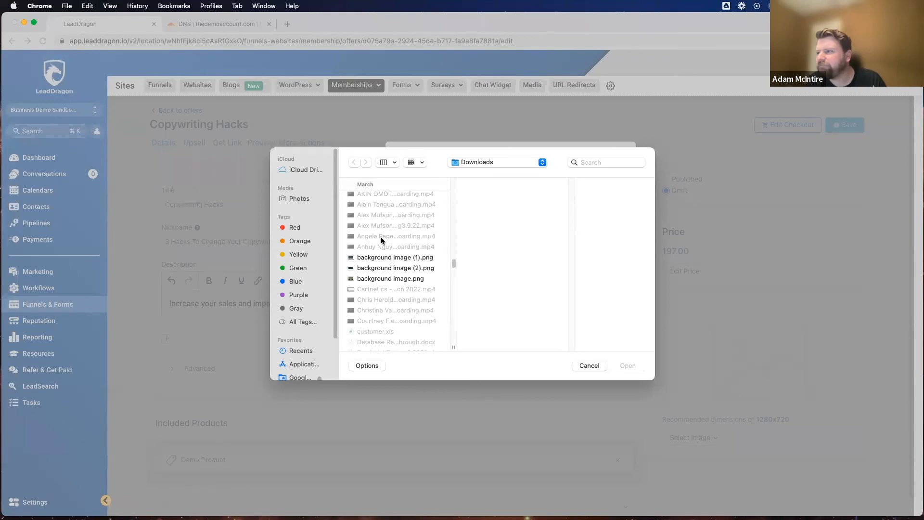
{"action": "scroll", "coordinate": [390, 226], "scroll_direction": "up", "scroll_amount": 5}
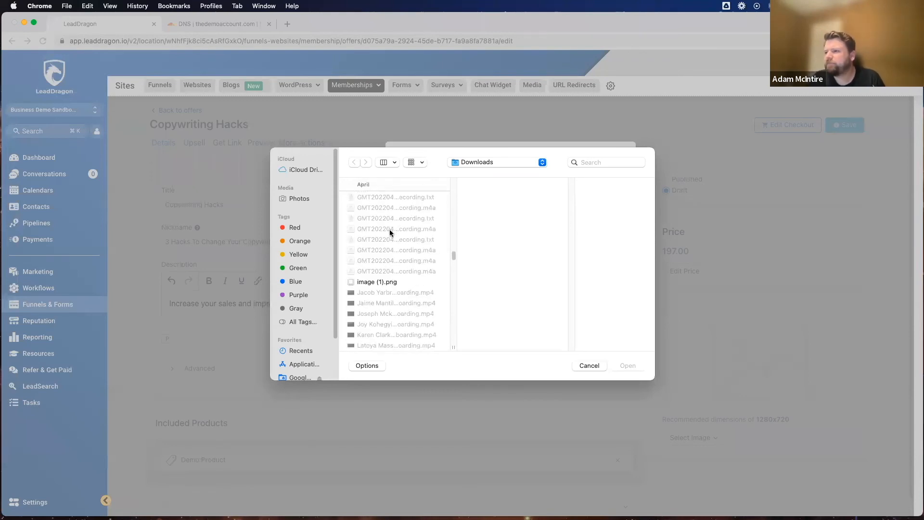
{"action": "scroll", "coordinate": [387, 231], "scroll_direction": "up", "scroll_amount": 10}
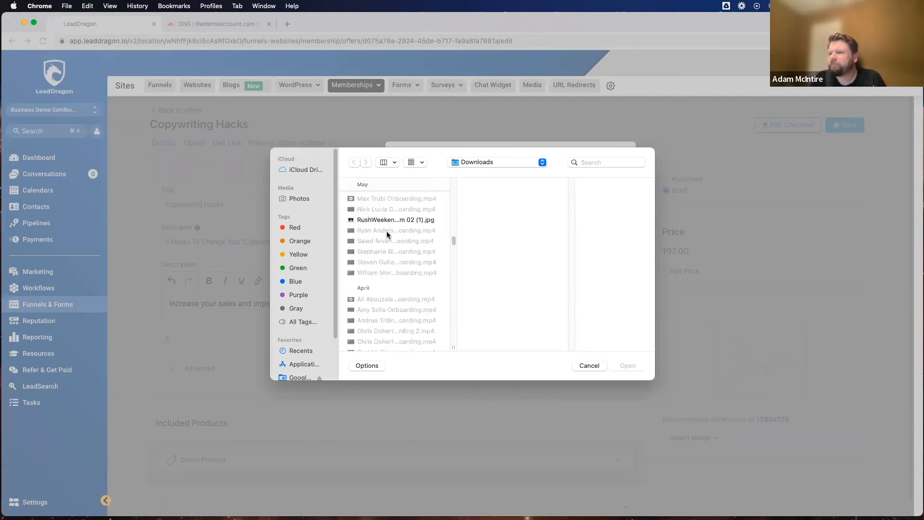
{"action": "scroll", "coordinate": [388, 236], "scroll_direction": "down", "scroll_amount": 5}
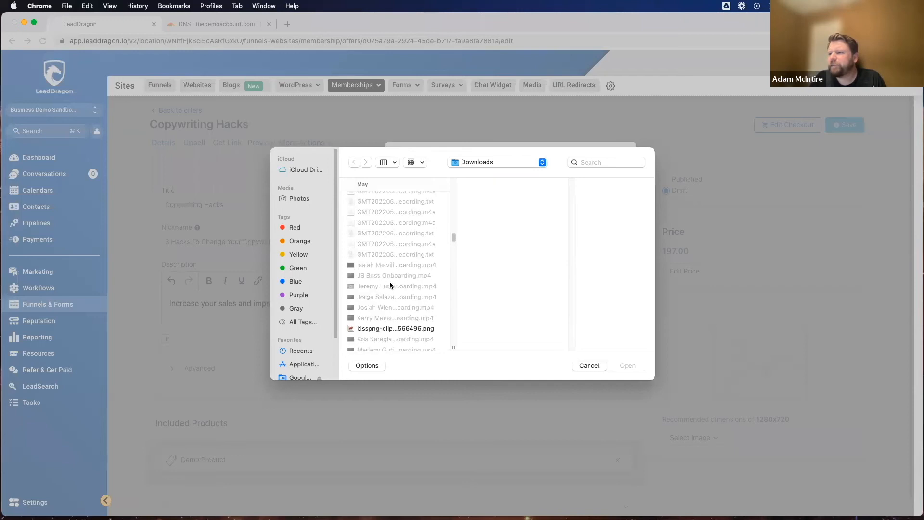
{"action": "left_click", "coordinate": [387, 328]}
{"action": "left_click", "coordinate": [624, 366]}
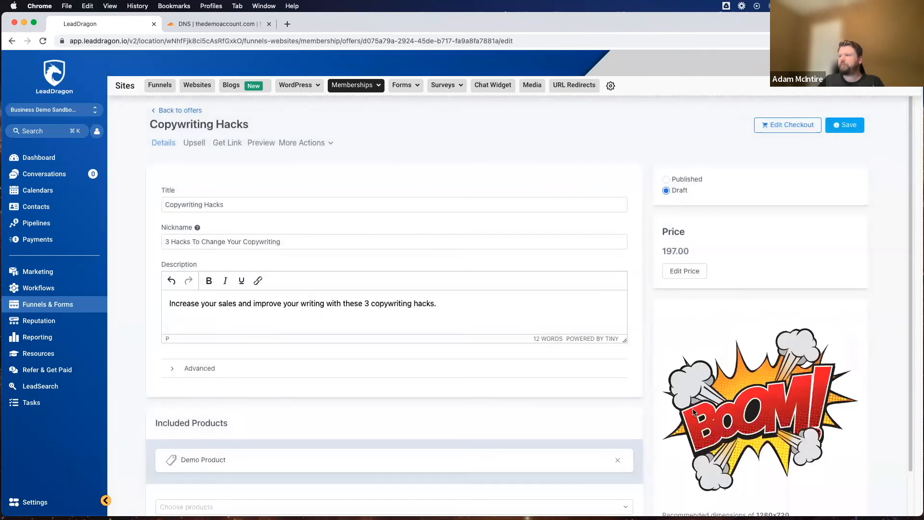
Step: Stay on the Copywriting Hacks offer details and save the offer's unsaved changes before leaving for the upsell settings
{"action": "scroll", "coordinate": [485, 314], "scroll_direction": "down", "scroll_amount": 2}
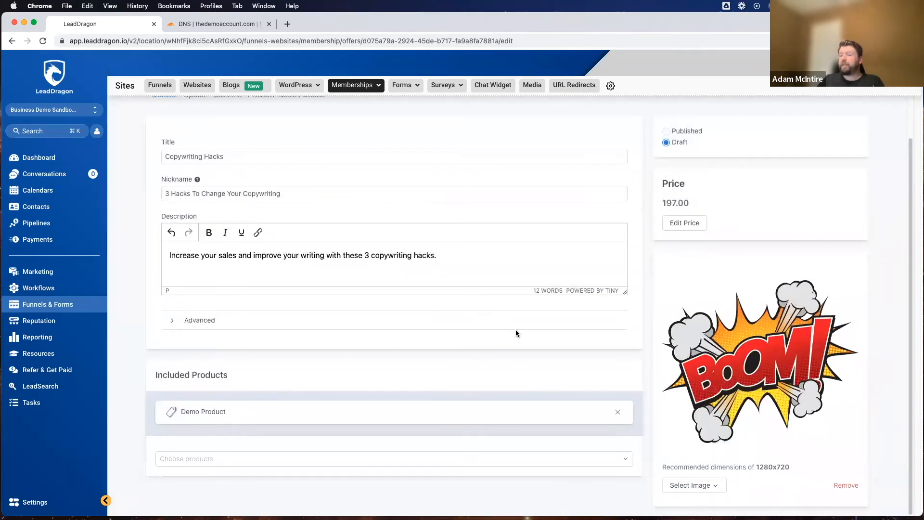
{"action": "scroll", "coordinate": [409, 359], "scroll_direction": "up", "scroll_amount": 2}
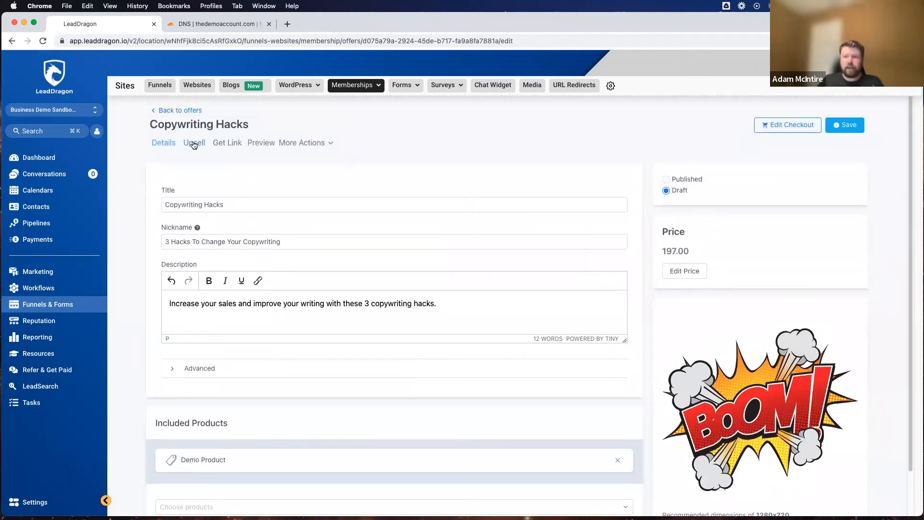
{"action": "left_click", "coordinate": [194, 143]}
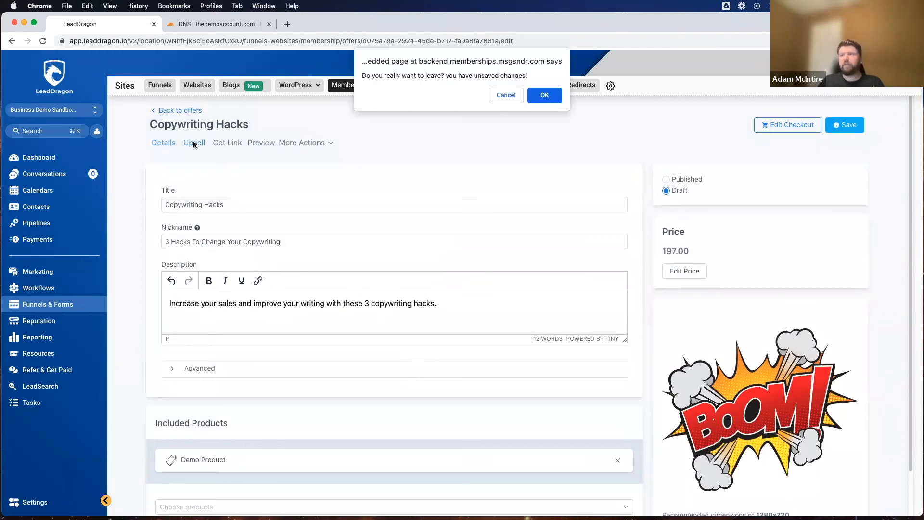
{"action": "left_click", "coordinate": [504, 95]}
{"action": "left_click", "coordinate": [862, 125]}
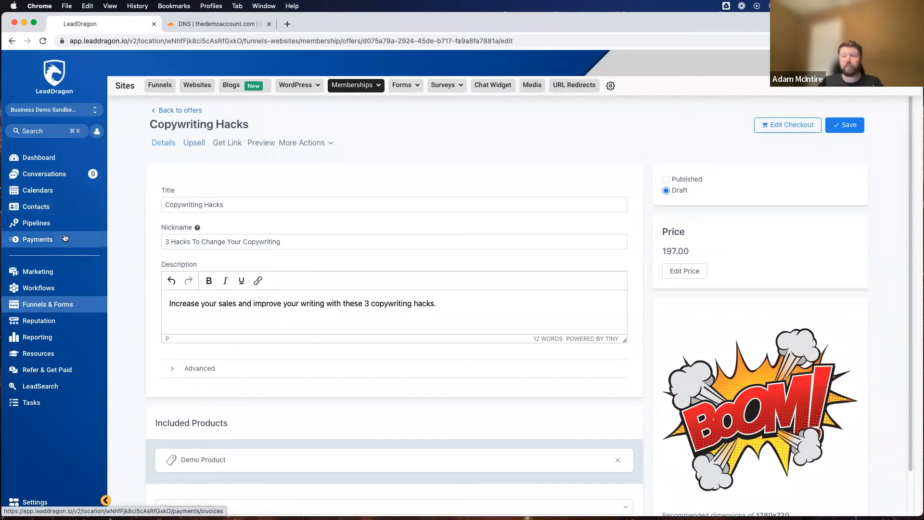
Step: Start a new product in the payments product list and name it "Upsell Demo"
{"action": "left_click", "coordinate": [38, 239]}
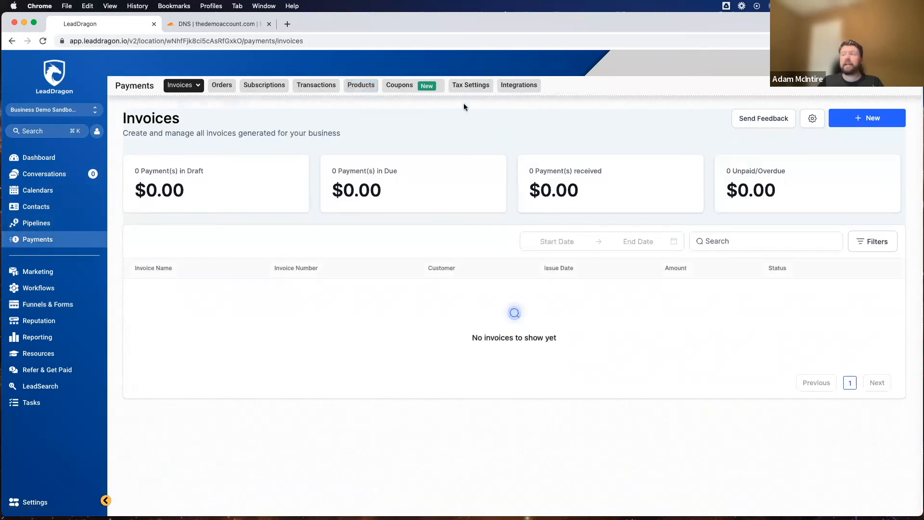
{"action": "left_click", "coordinate": [522, 86]}
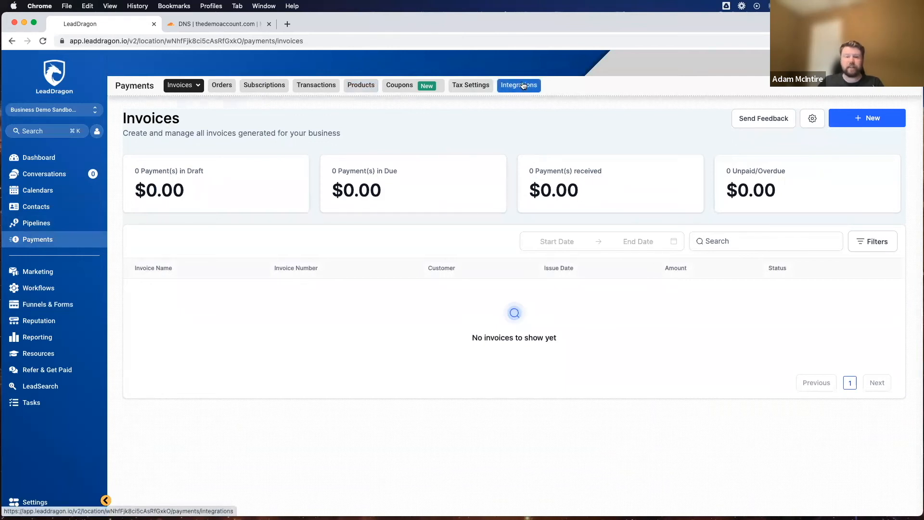
{"action": "left_click", "coordinate": [361, 85]}
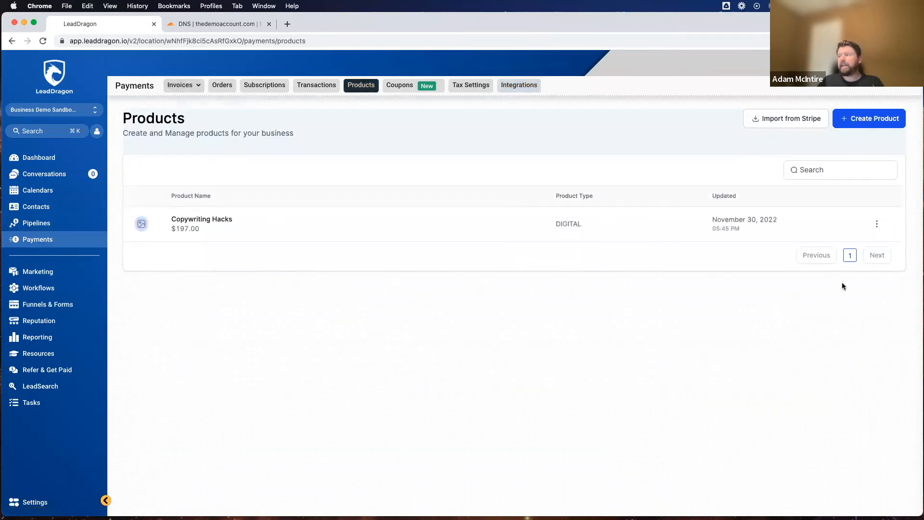
{"action": "left_click", "coordinate": [857, 124]}
{"action": "left_click", "coordinate": [359, 219]}
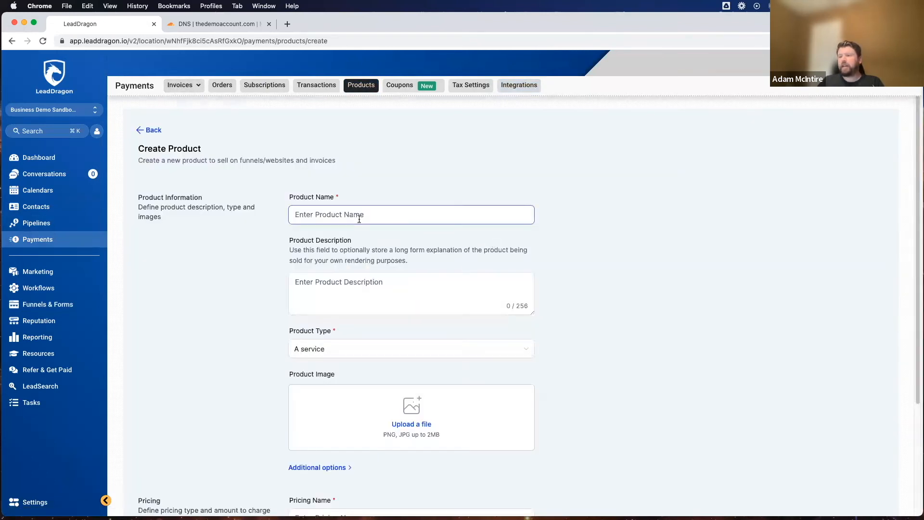
{"action": "type", "text": "Up"}
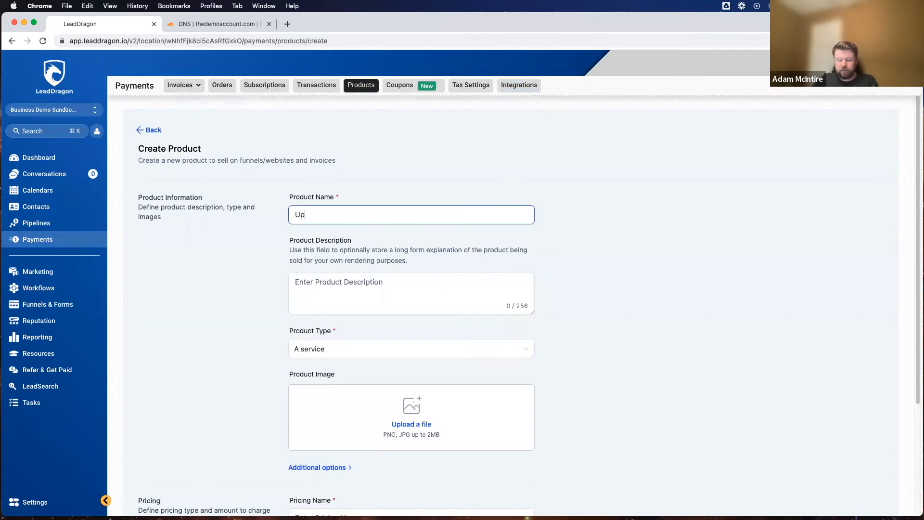
{"action": "type", "text": "sell Demo"}
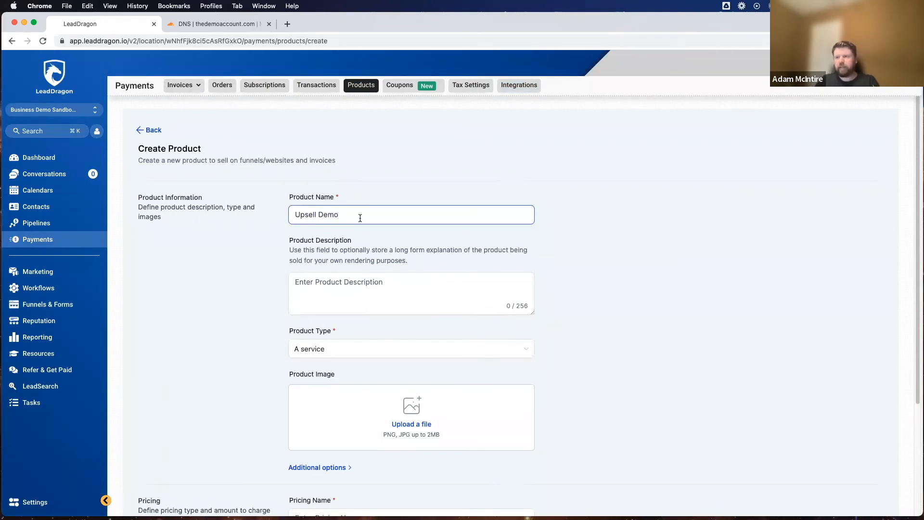
Step: Reuse "Upsell Demo" as the product description and set the product type to Digital goods
{"action": "triple_click", "coordinate": [325, 215]}
{"action": "key", "text": "super+c"}
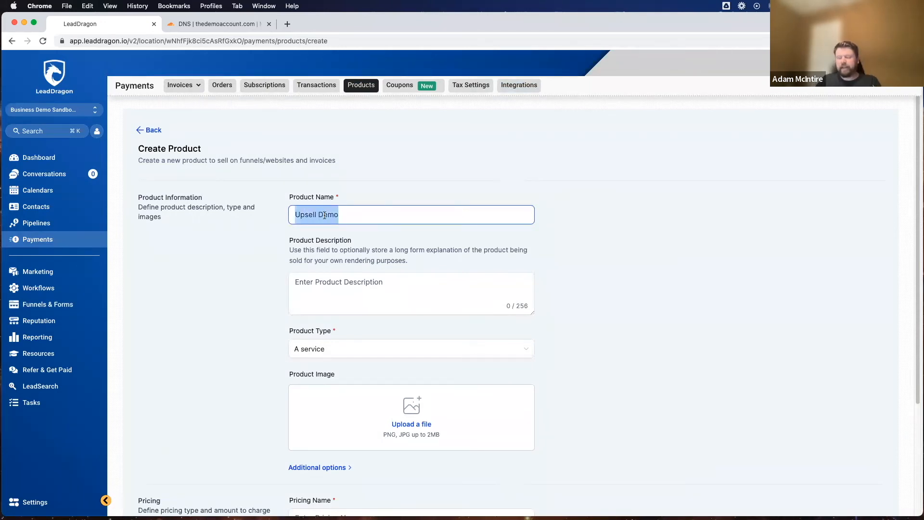
{"action": "left_click", "coordinate": [340, 286]}
{"action": "key", "text": "super+v"}
{"action": "scroll", "coordinate": [337, 289], "scroll_direction": "down", "scroll_amount": 2}
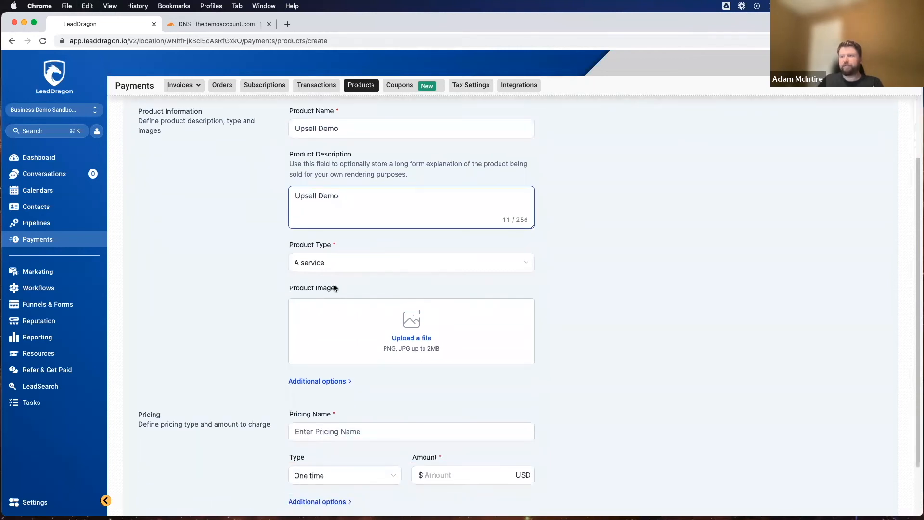
{"action": "left_click", "coordinate": [330, 268]}
{"action": "left_click", "coordinate": [321, 306]}
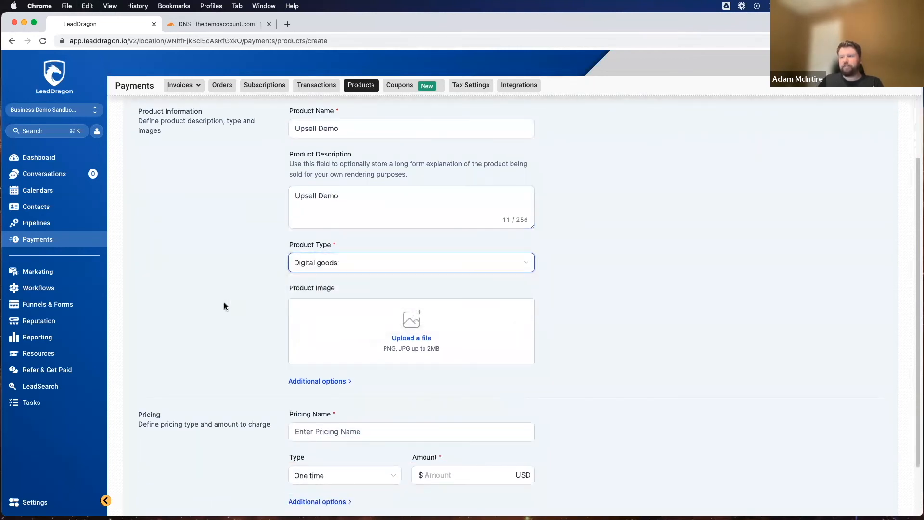
Step: Name the product's pricing "Upsell Demo", set its one-time amount to 47 USD, and create the product
{"action": "scroll", "coordinate": [250, 296], "scroll_direction": "down", "scroll_amount": 2}
{"action": "left_click", "coordinate": [314, 370]}
{"action": "key", "text": "super+v"}
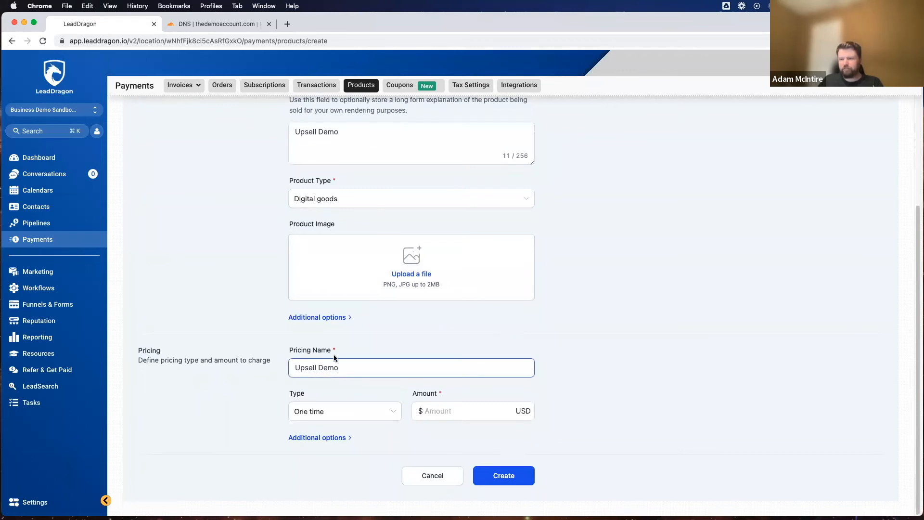
{"action": "left_click", "coordinate": [451, 411]}
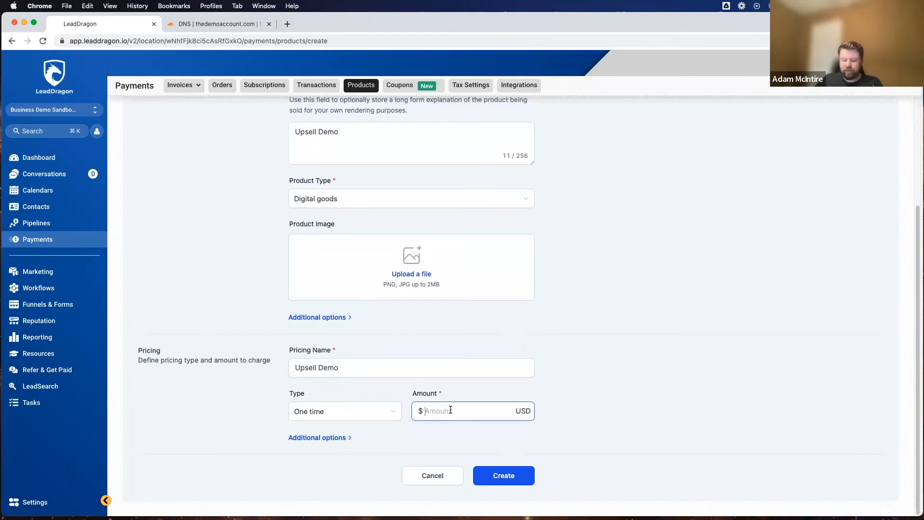
{"action": "type", "text": "47"}
{"action": "left_click", "coordinate": [599, 336]}
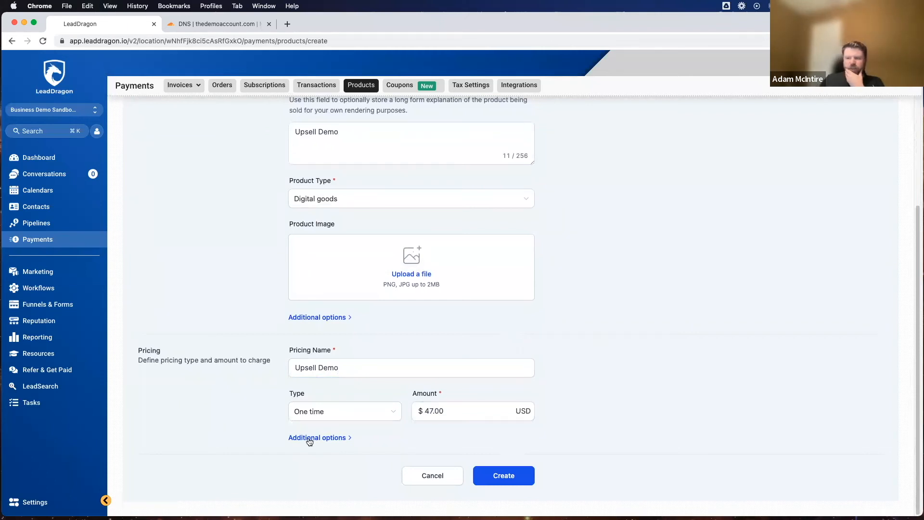
{"action": "left_click", "coordinate": [506, 475]}
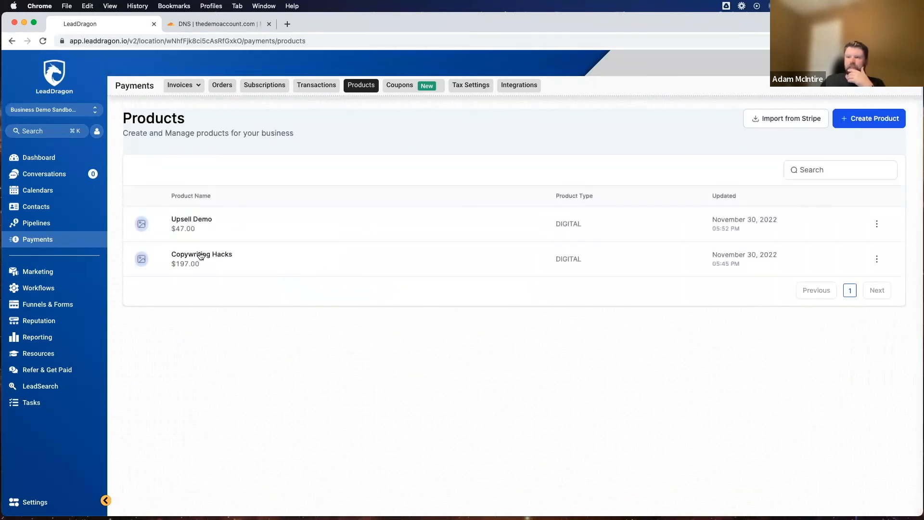
Step: Reopen the draft Copywriting Hacks membership offer that has the BOOM! picture
{"action": "left_click", "coordinate": [42, 304]}
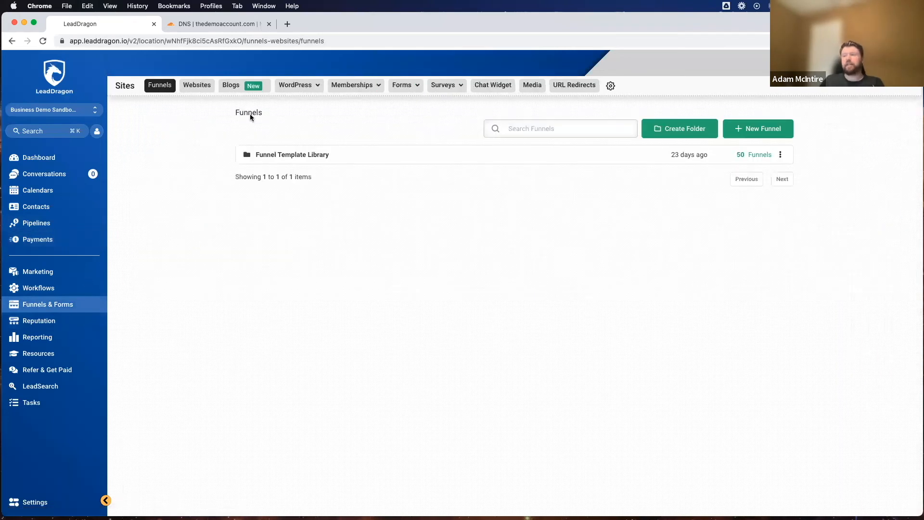
{"action": "mouse_move", "coordinate": [346, 85]}
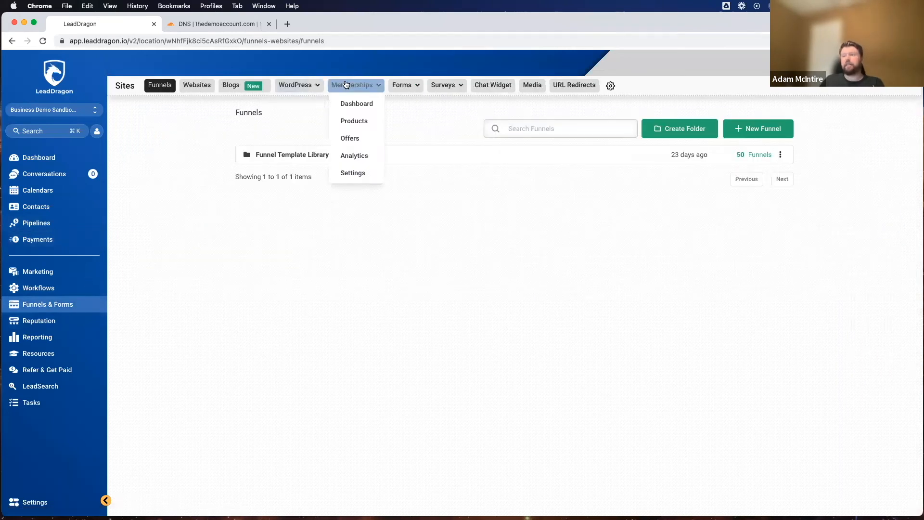
{"action": "left_click", "coordinate": [339, 139]}
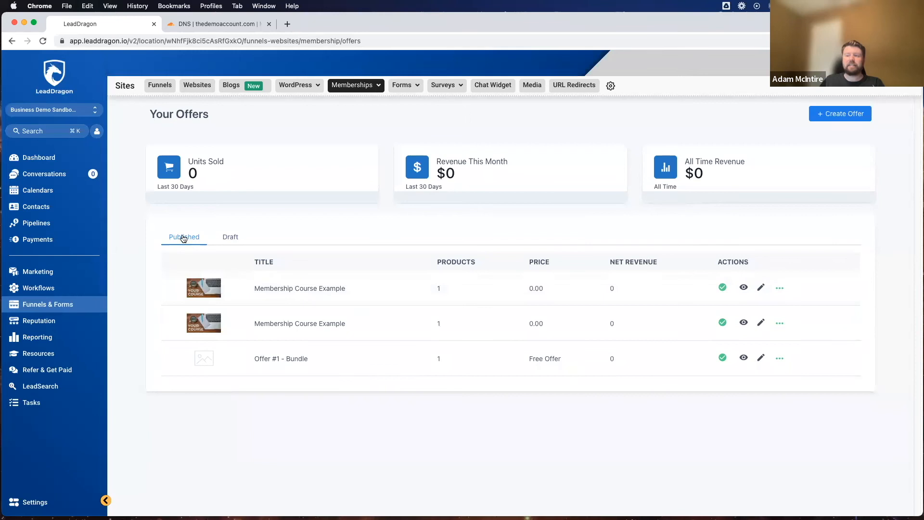
{"action": "left_click", "coordinate": [241, 238]}
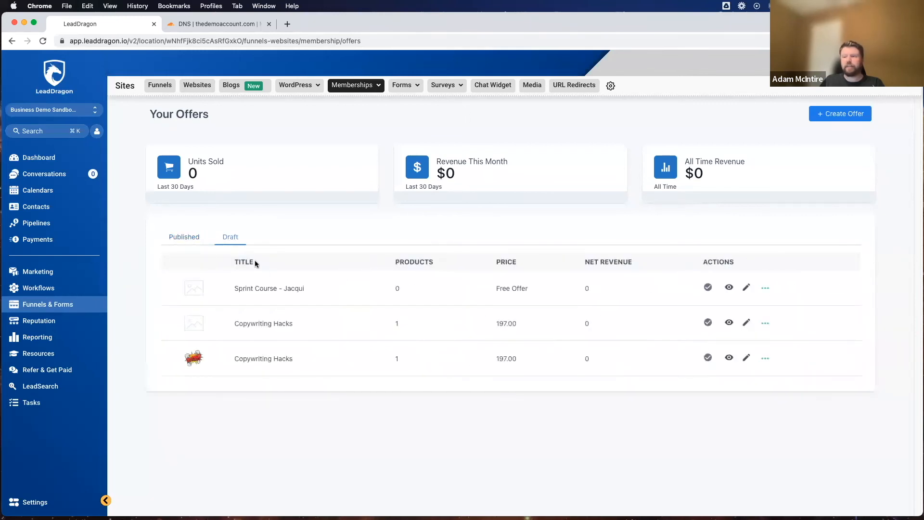
{"action": "left_click", "coordinate": [261, 359]}
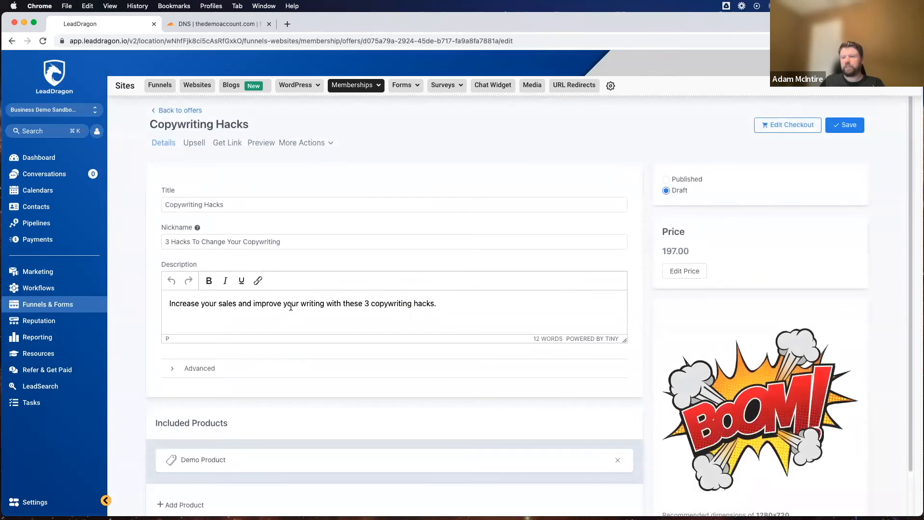
{"action": "scroll", "coordinate": [291, 307], "scroll_direction": "down", "scroll_amount": 2}
{"action": "scroll", "coordinate": [356, 304], "scroll_direction": "up", "scroll_amount": 2}
Step: Add a One Click Upsell to the Copywriting Hacks offer using Offer #1 - Bundle
{"action": "left_click", "coordinate": [191, 144]}
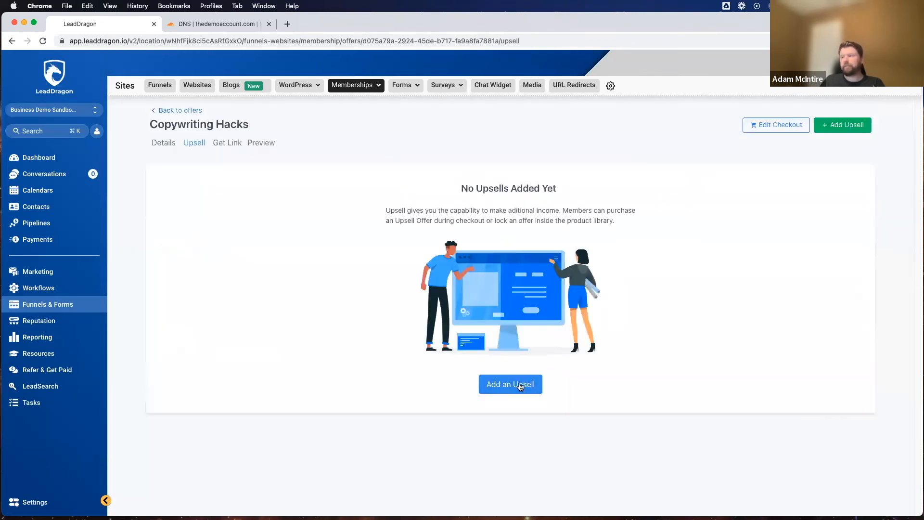
{"action": "left_click", "coordinate": [520, 387]}
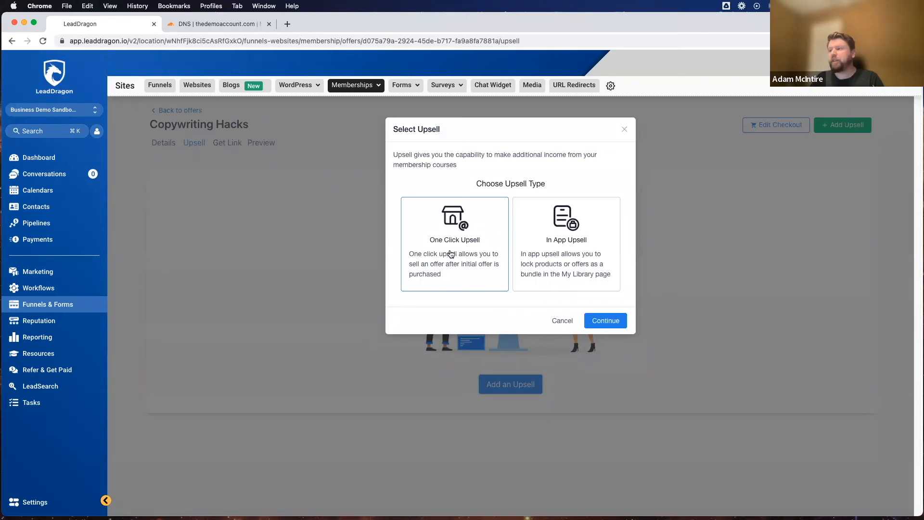
{"action": "left_click", "coordinate": [586, 322]}
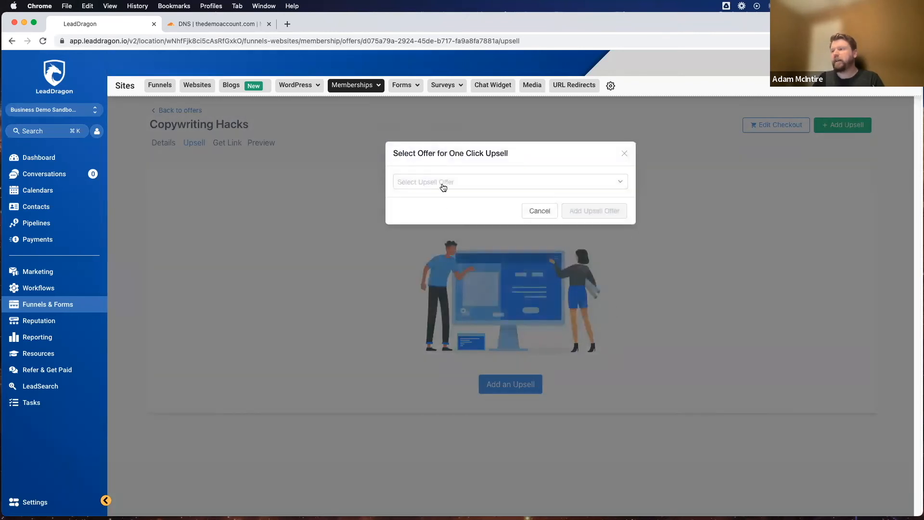
{"action": "left_click", "coordinate": [443, 183]}
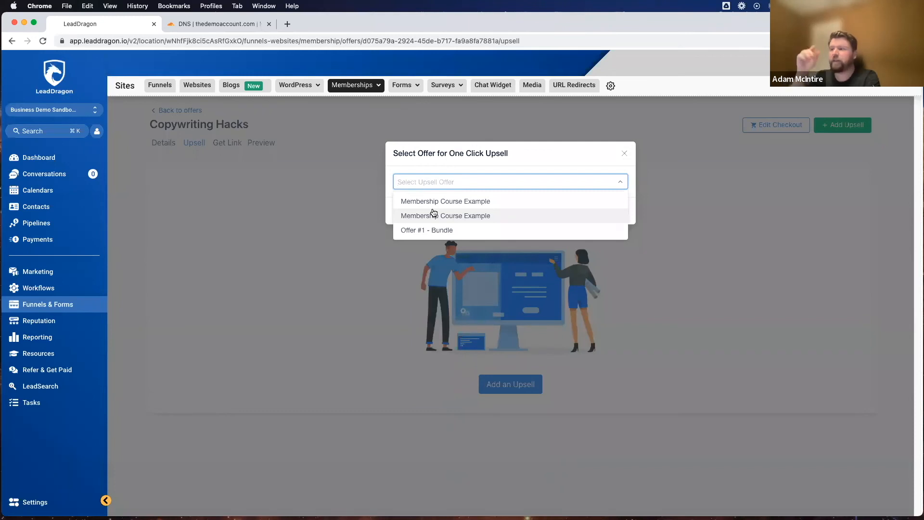
{"action": "left_click", "coordinate": [417, 233]}
{"action": "left_click", "coordinate": [597, 211]}
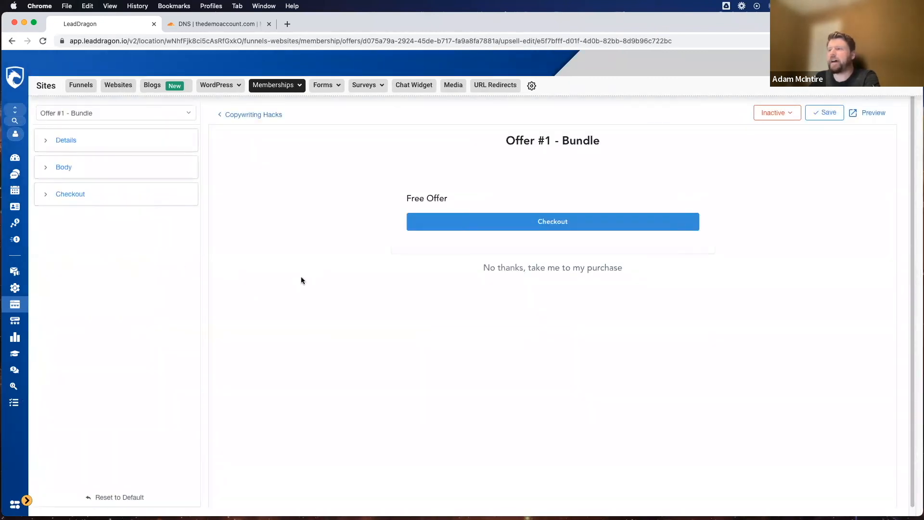
Step: Examine the upsell page's title and checkout preview together with its Details and Body customization settings
{"action": "left_click_drag", "start_coordinate": [479, 148], "coordinate": [652, 142]}
{"action": "left_click", "coordinate": [651, 142]}
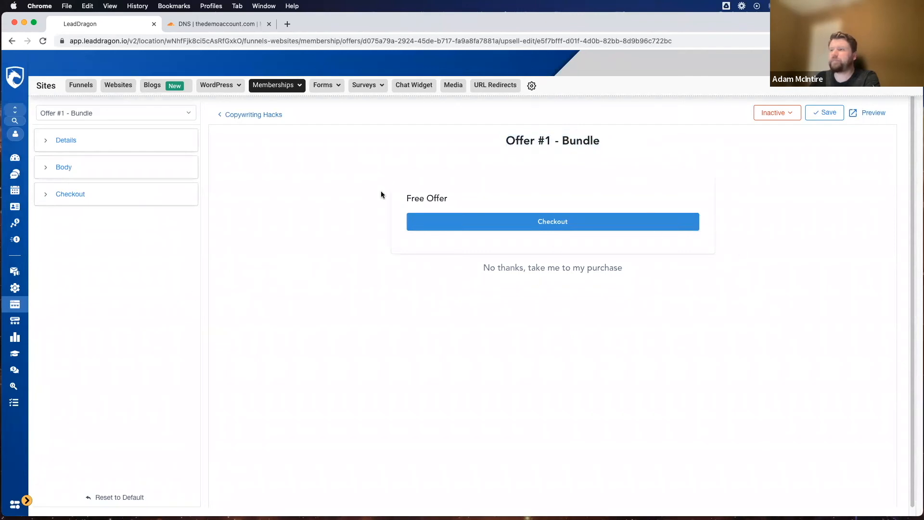
{"action": "left_click", "coordinate": [95, 144]}
{"action": "scroll", "coordinate": [288, 234], "scroll_direction": "down", "scroll_amount": 1}
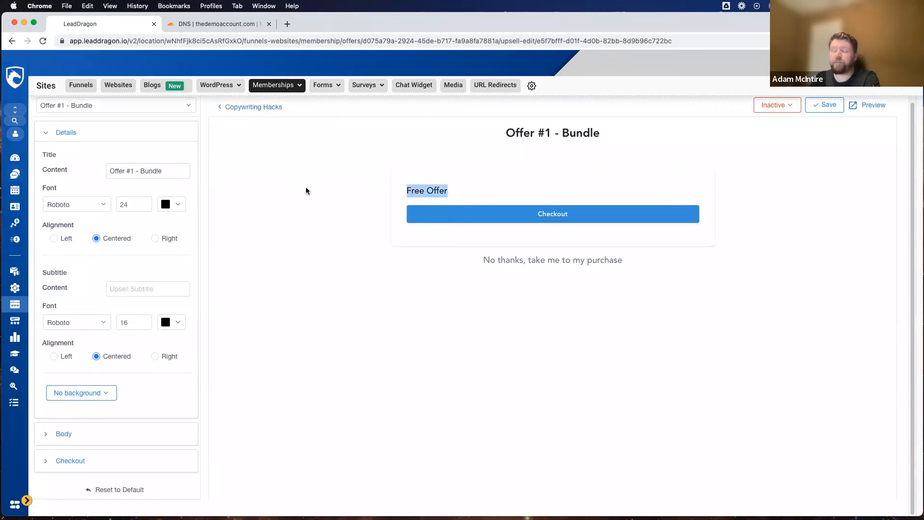
{"action": "scroll", "coordinate": [93, 216], "scroll_direction": "up", "scroll_amount": 1}
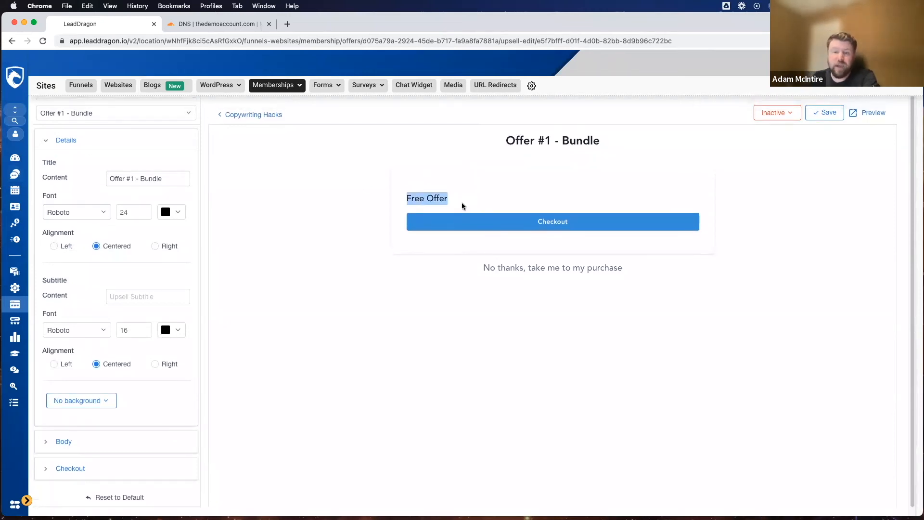
{"action": "left_click", "coordinate": [387, 186]}
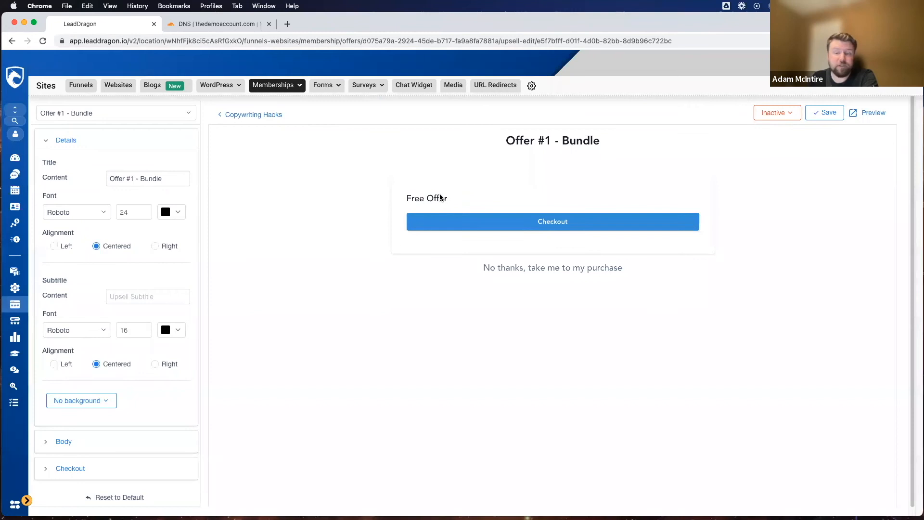
{"action": "scroll", "coordinate": [356, 258], "scroll_direction": "down", "scroll_amount": 1}
{"action": "scroll", "coordinate": [356, 257], "scroll_direction": "up", "scroll_amount": 1}
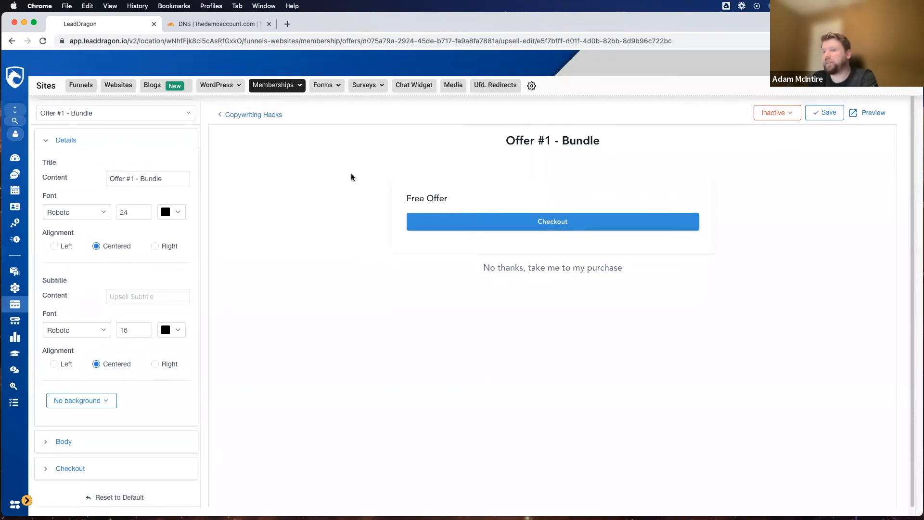
{"action": "scroll", "coordinate": [120, 288], "scroll_direction": "down", "scroll_amount": 1}
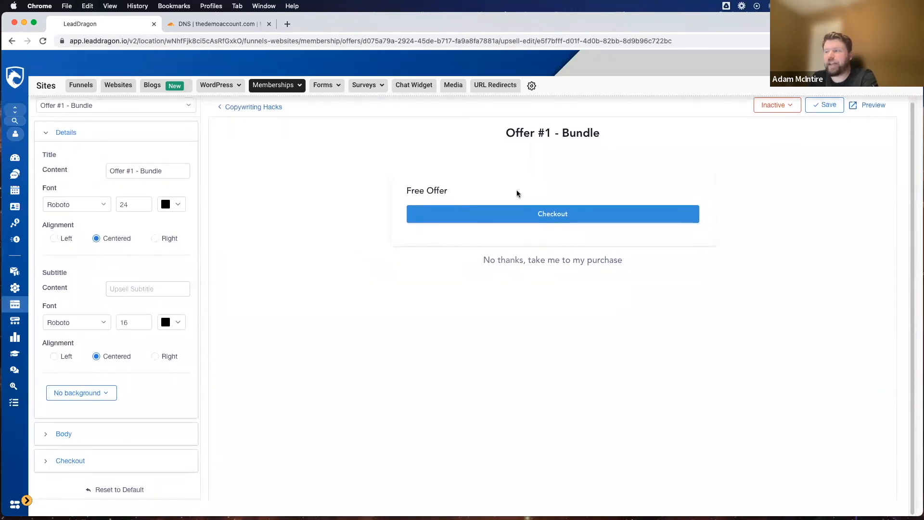
{"action": "left_click", "coordinate": [56, 436]}
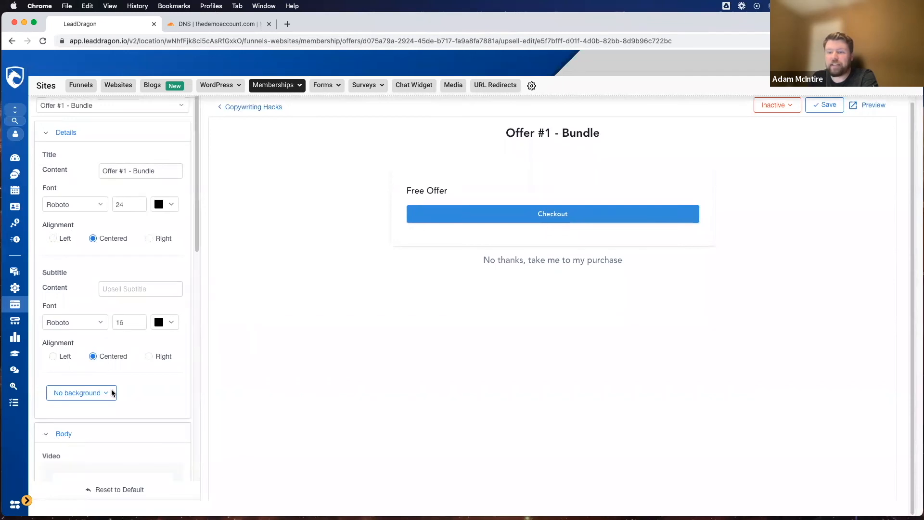
{"action": "scroll", "coordinate": [121, 375], "scroll_direction": "down", "scroll_amount": 5}
{"action": "scroll", "coordinate": [128, 356], "scroll_direction": "up", "scroll_amount": 2}
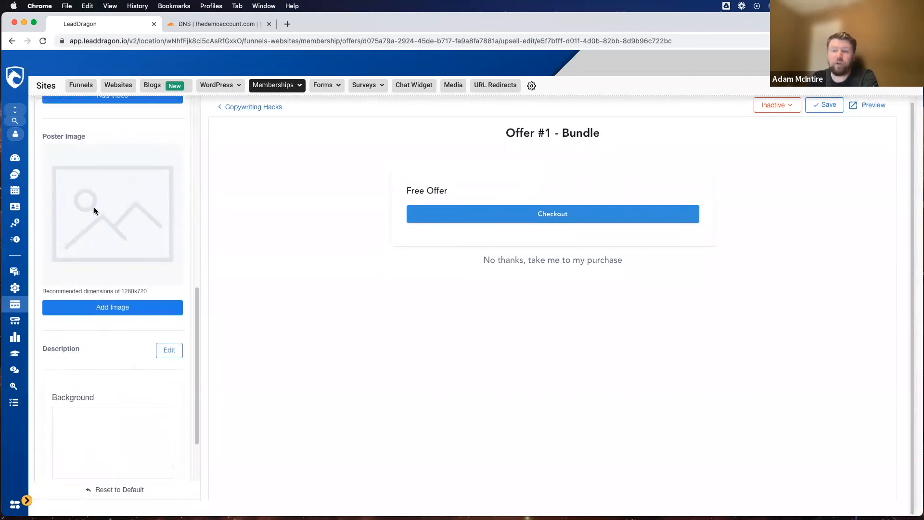
Step: Set the upsell's checkout description to "This is my awesome upsell" and save it
{"action": "scroll", "coordinate": [88, 195], "scroll_direction": "up", "scroll_amount": 6}
{"action": "scroll", "coordinate": [94, 208], "scroll_direction": "down", "scroll_amount": 3}
{"action": "scroll", "coordinate": [97, 336], "scroll_direction": "down", "scroll_amount": 6}
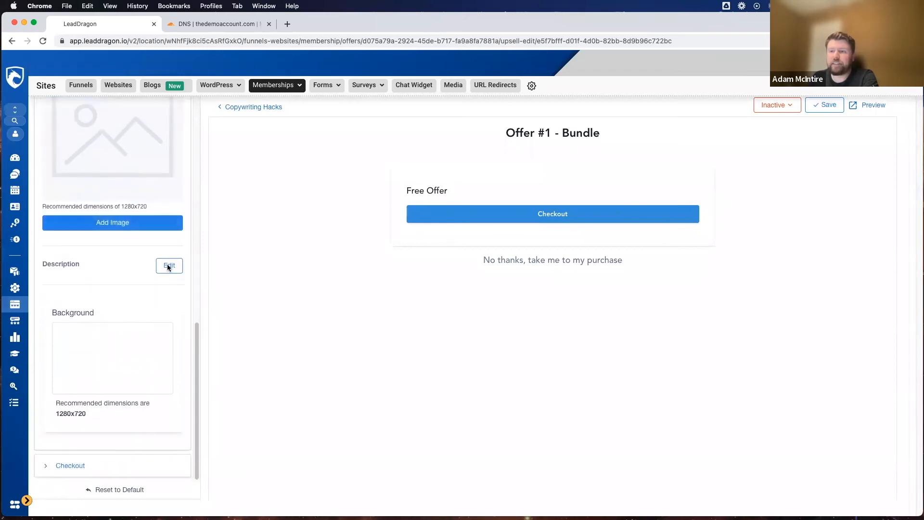
{"action": "left_click", "coordinate": [167, 265]}
{"action": "type", "text": "This is my awesome upsell"}
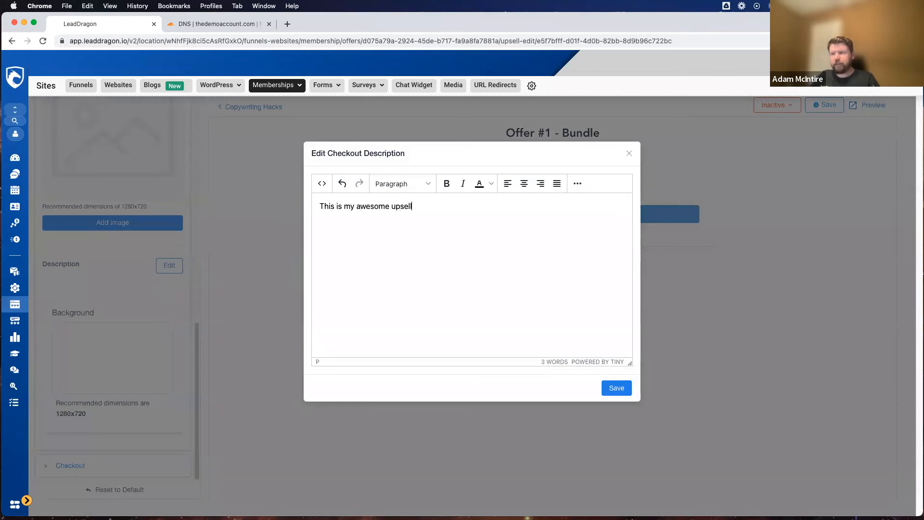
{"action": "left_click", "coordinate": [614, 388]}
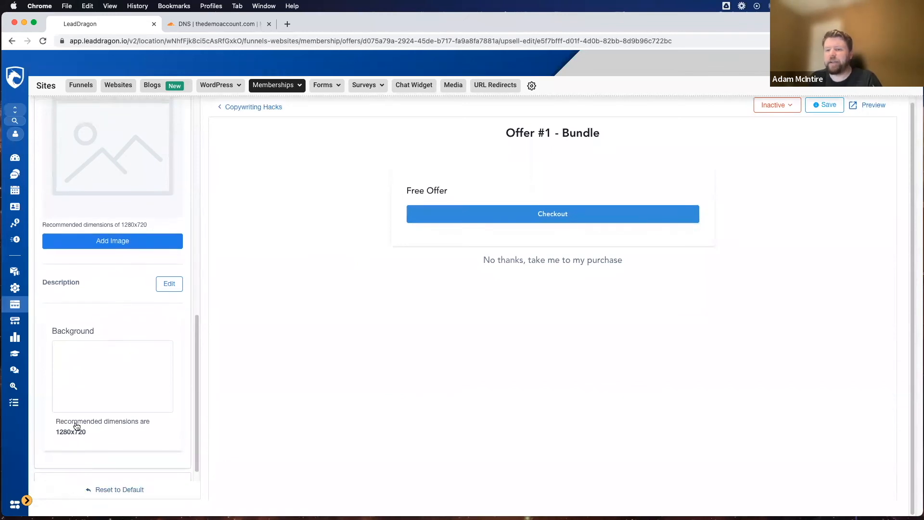
Step: Change the upsell checkout's purchase button text to "I Want This!" and save the upsell page
{"action": "left_click", "coordinate": [75, 465]}
{"action": "scroll", "coordinate": [128, 332], "scroll_direction": "down", "scroll_amount": 5}
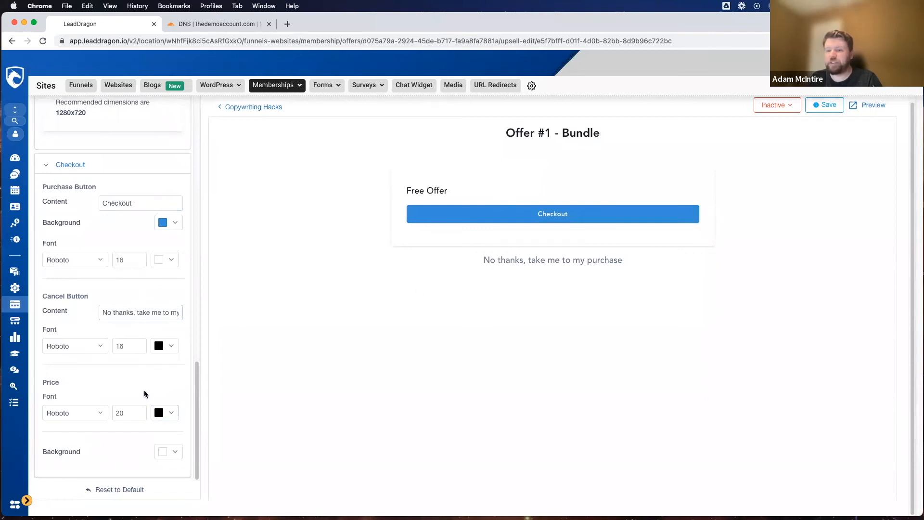
{"action": "scroll", "coordinate": [110, 367], "scroll_direction": "up", "scroll_amount": 1}
{"action": "scroll", "coordinate": [110, 367], "scroll_direction": "up", "scroll_amount": 3}
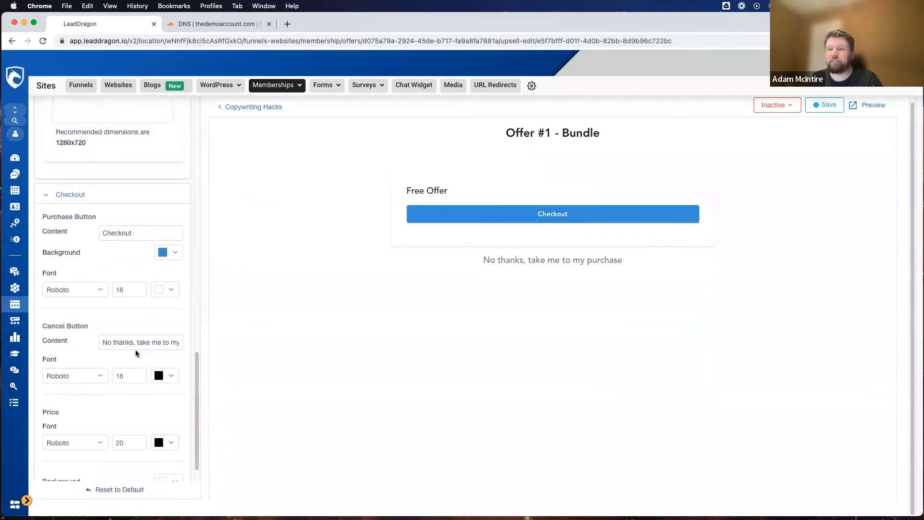
{"action": "left_click", "coordinate": [153, 234]}
{"action": "double_click", "coordinate": [153, 234]}
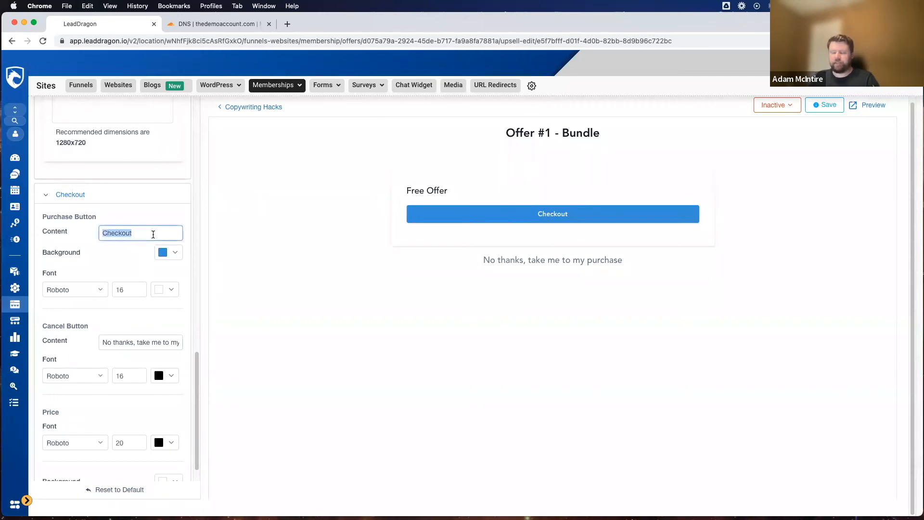
{"action": "type", "text": "I Want This"}
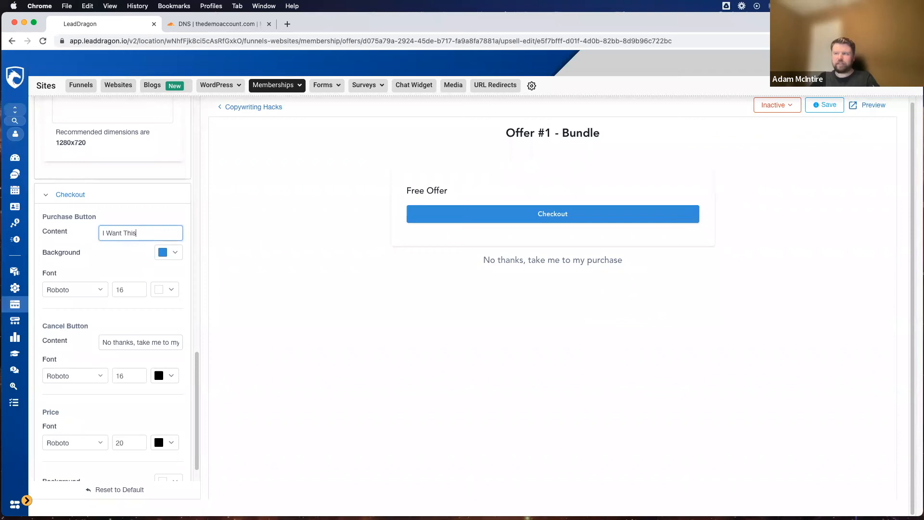
{"action": "type", "text": "!"}
{"action": "scroll", "coordinate": [192, 252], "scroll_direction": "down", "scroll_amount": 1}
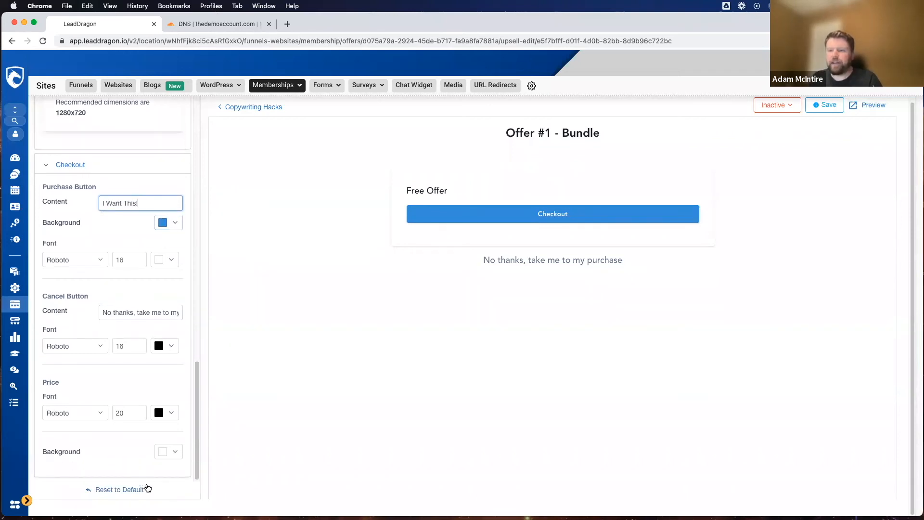
{"action": "scroll", "coordinate": [140, 274], "scroll_direction": "up", "scroll_amount": 10}
{"action": "left_click", "coordinate": [825, 105]}
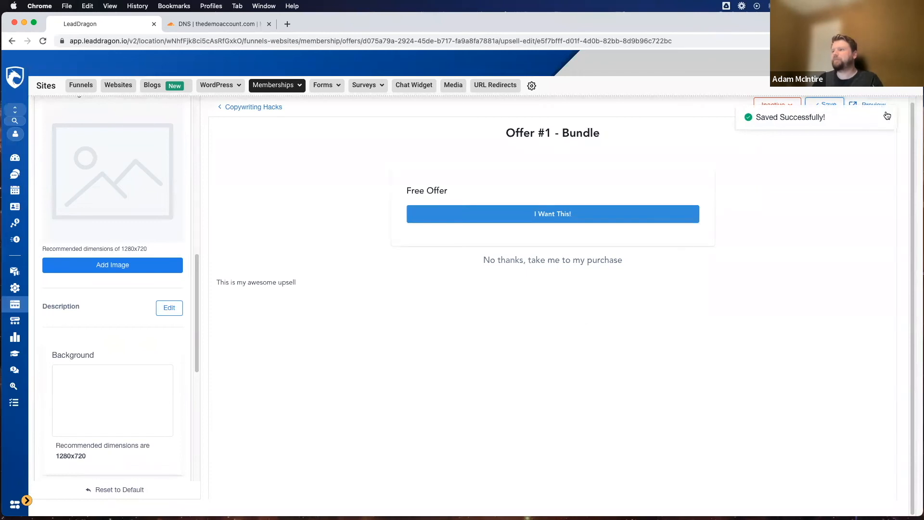
{"action": "triple_click", "coordinate": [256, 285]}
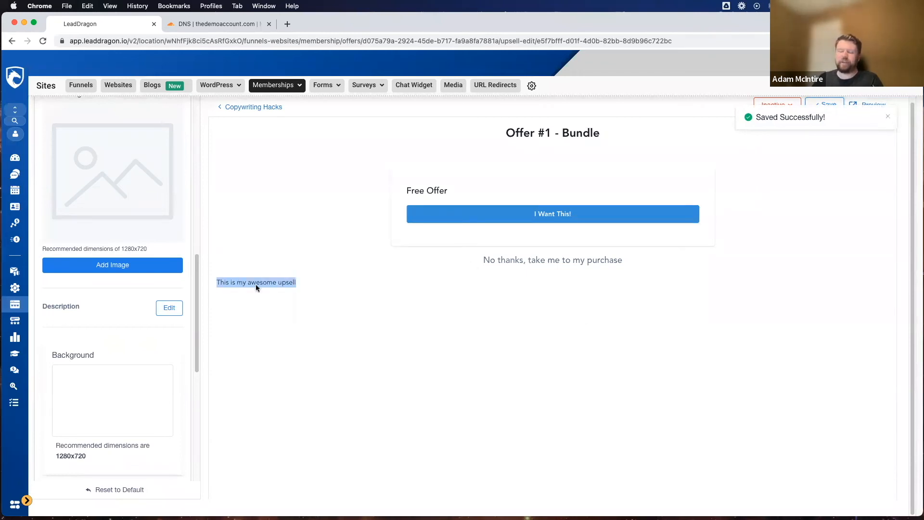
{"action": "left_click", "coordinate": [437, 260]}
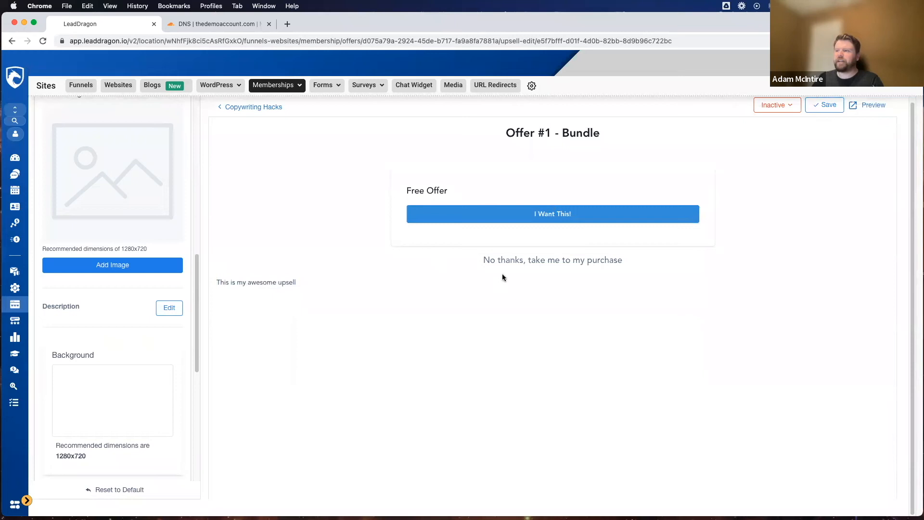
Step: Upload "background image (1).png" from Downloads as the upsell's poster image and save the page
{"action": "scroll", "coordinate": [108, 283], "scroll_direction": "up", "scroll_amount": 5}
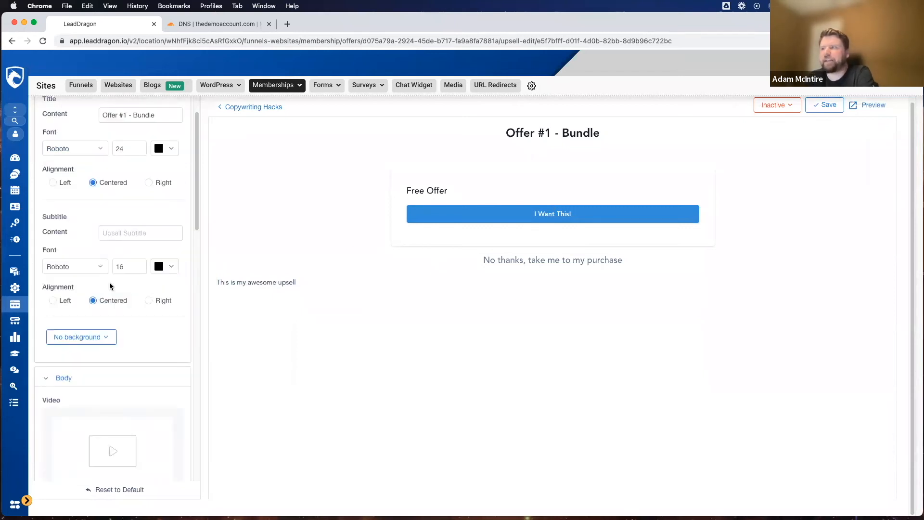
{"action": "scroll", "coordinate": [109, 283], "scroll_direction": "down", "scroll_amount": 5}
{"action": "left_click", "coordinate": [158, 369]}
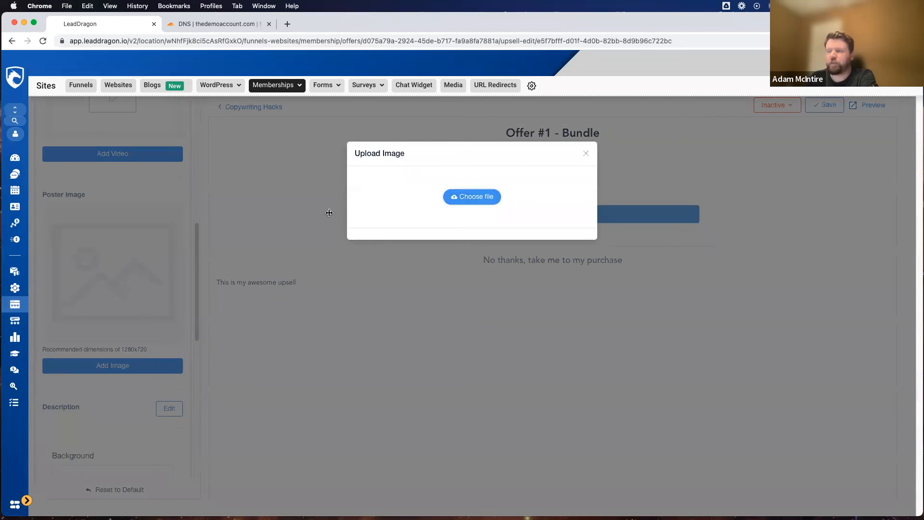
{"action": "left_click", "coordinate": [472, 197]}
{"action": "scroll", "coordinate": [380, 255], "scroll_direction": "down", "scroll_amount": 5}
{"action": "scroll", "coordinate": [396, 244], "scroll_direction": "down", "scroll_amount": 10}
{"action": "scroll", "coordinate": [396, 245], "scroll_direction": "down", "scroll_amount": 10}
{"action": "scroll", "coordinate": [396, 246], "scroll_direction": "down", "scroll_amount": 10}
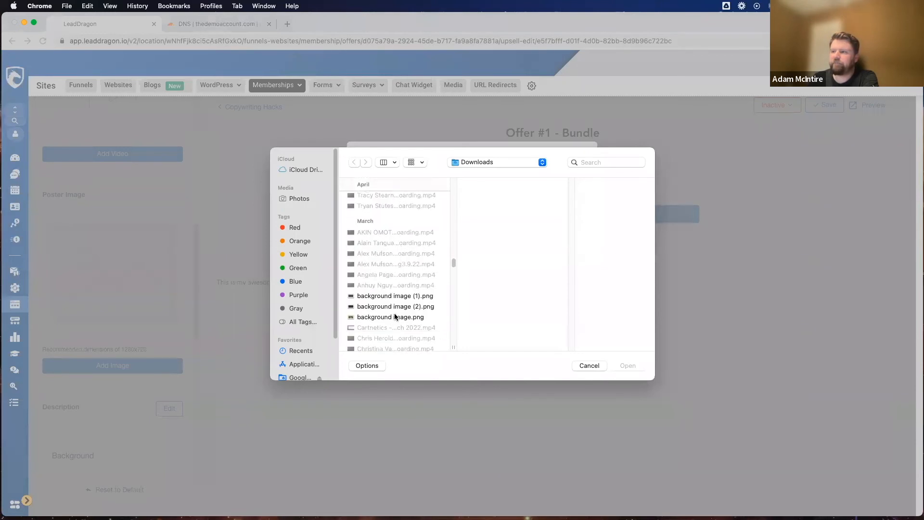
{"action": "left_click", "coordinate": [395, 296]}
{"action": "key", "text": "Return"}
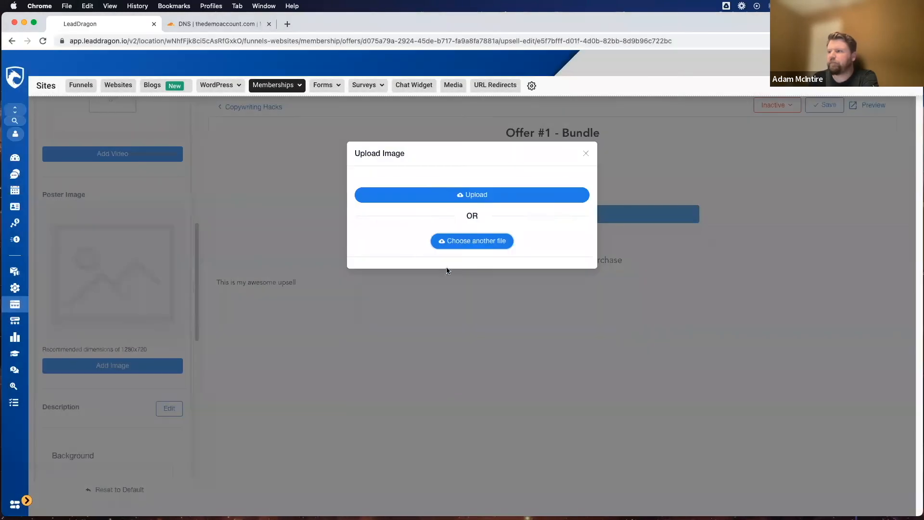
{"action": "left_click", "coordinate": [478, 301]}
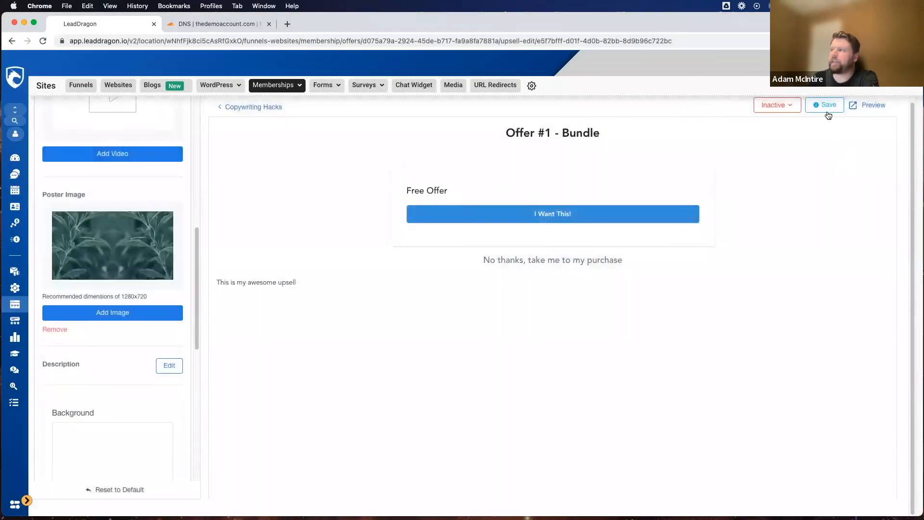
{"action": "left_click", "coordinate": [829, 116]}
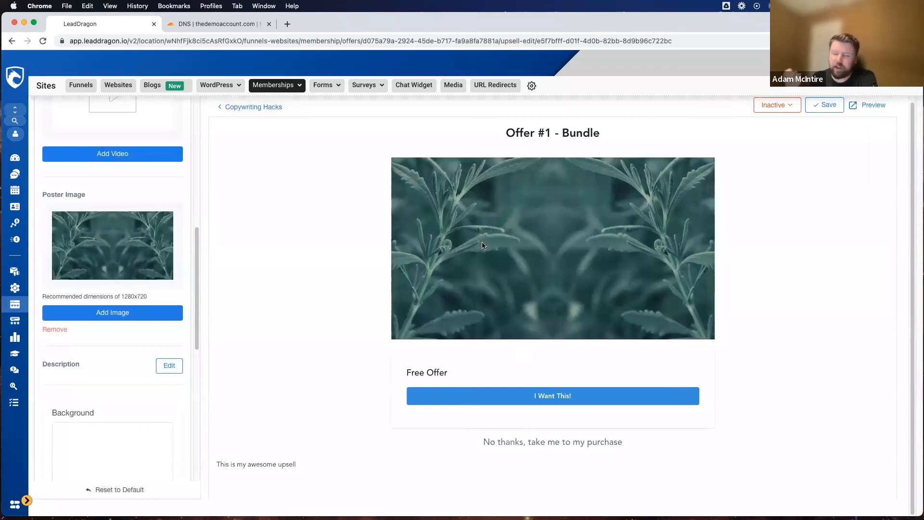
Step: Leave the upsell editor and return to the Copywriting Hacks offer's details
{"action": "scroll", "coordinate": [248, 269], "scroll_direction": "up", "scroll_amount": 1}
{"action": "scroll", "coordinate": [105, 289], "scroll_direction": "up", "scroll_amount": 5}
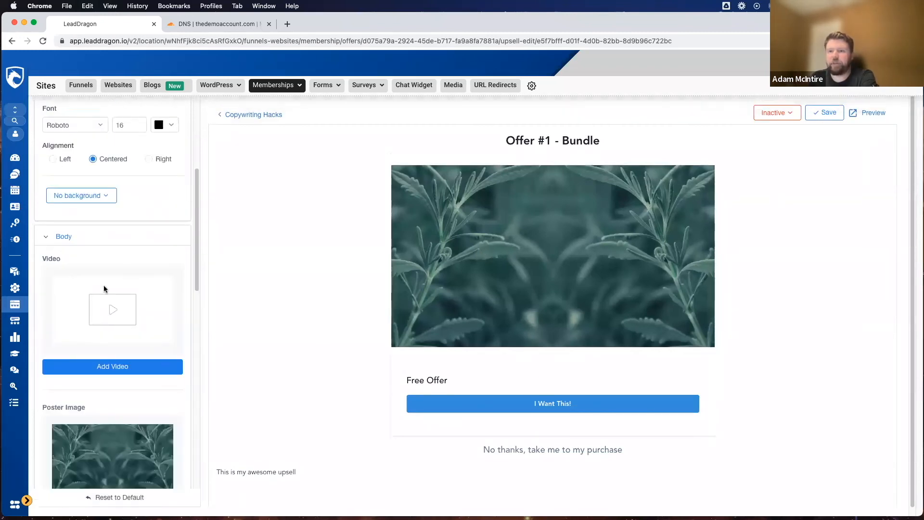
{"action": "scroll", "coordinate": [114, 332], "scroll_direction": "up", "scroll_amount": 4}
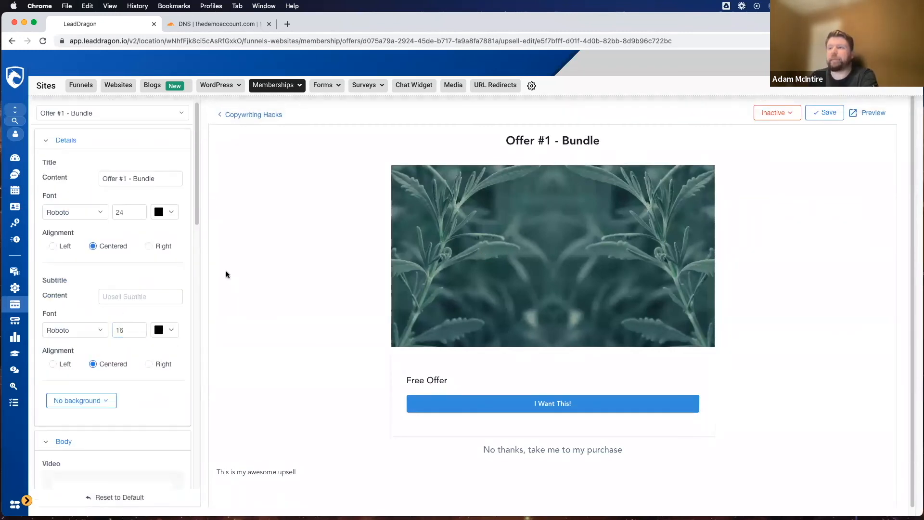
{"action": "left_click", "coordinate": [253, 115]}
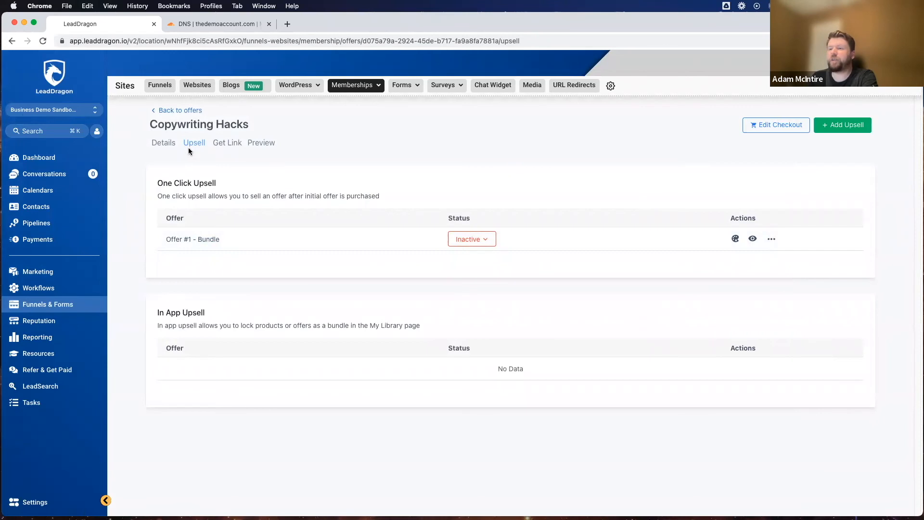
{"action": "left_click", "coordinate": [163, 146]}
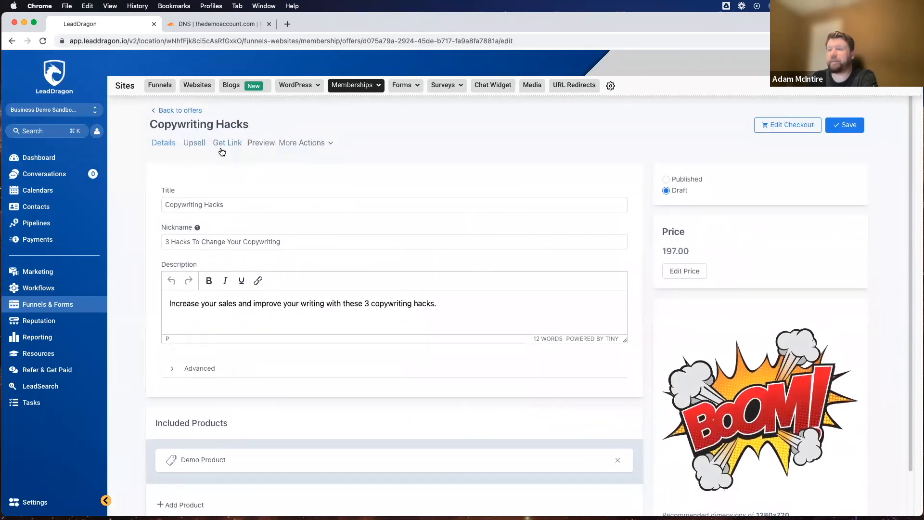
Step: View the shareable link for the Copywriting Hacks offer, then close it
{"action": "left_click", "coordinate": [228, 149]}
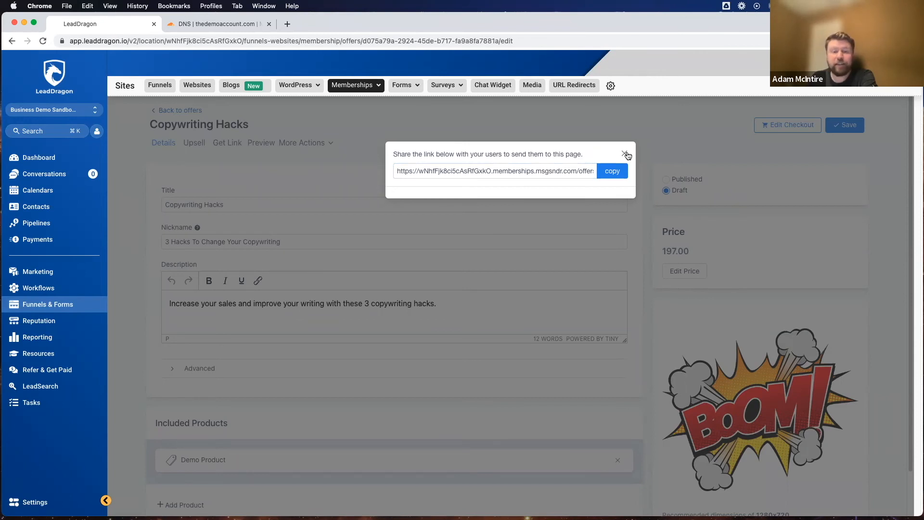
{"action": "left_click", "coordinate": [516, 172]}
{"action": "left_click_drag", "start_coordinate": [494, 171], "coordinate": [538, 172]}
{"action": "left_click", "coordinate": [548, 176]}
{"action": "left_click", "coordinate": [624, 153]}
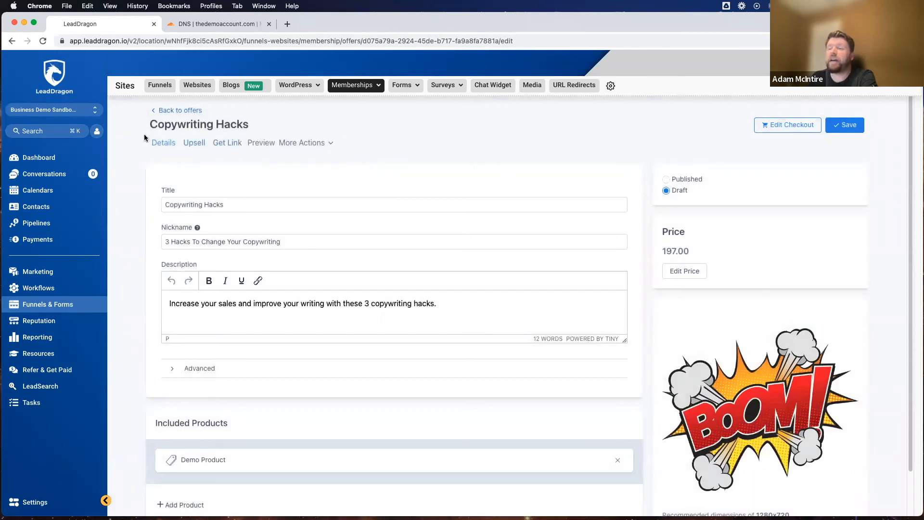
Step: Preview the offer's sales page, check its price box, picture and title, and close the preview
{"action": "left_click", "coordinate": [254, 145]}
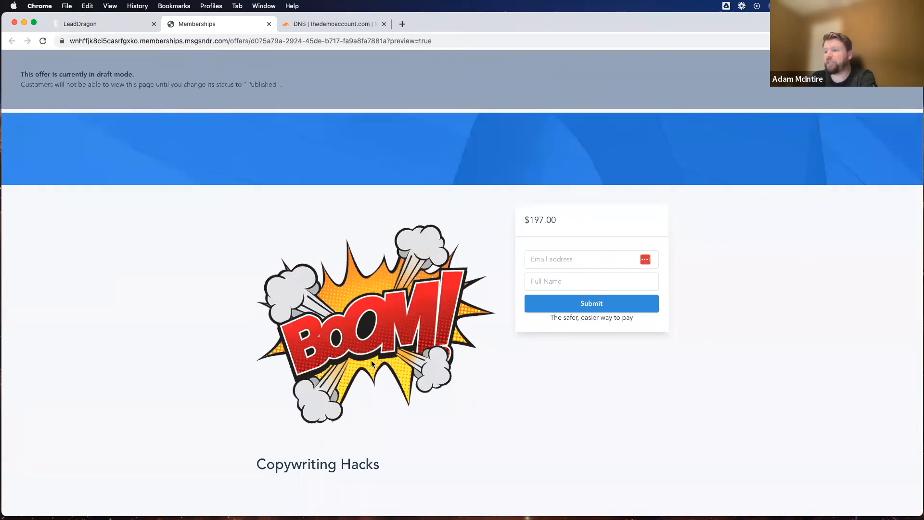
{"action": "left_click_drag", "start_coordinate": [577, 230], "coordinate": [509, 223]}
{"action": "left_click", "coordinate": [559, 209]}
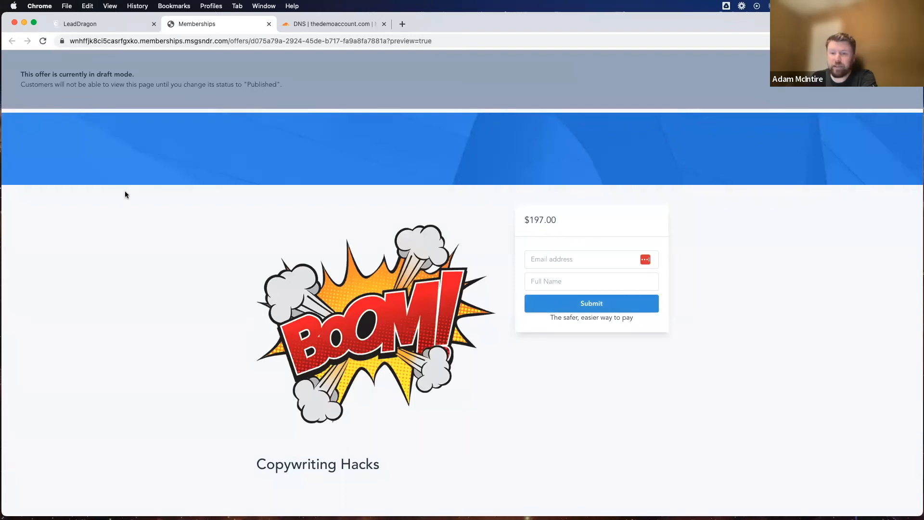
{"action": "left_click_drag", "start_coordinate": [382, 468], "coordinate": [255, 248]}
{"action": "left_click", "coordinate": [147, 253]}
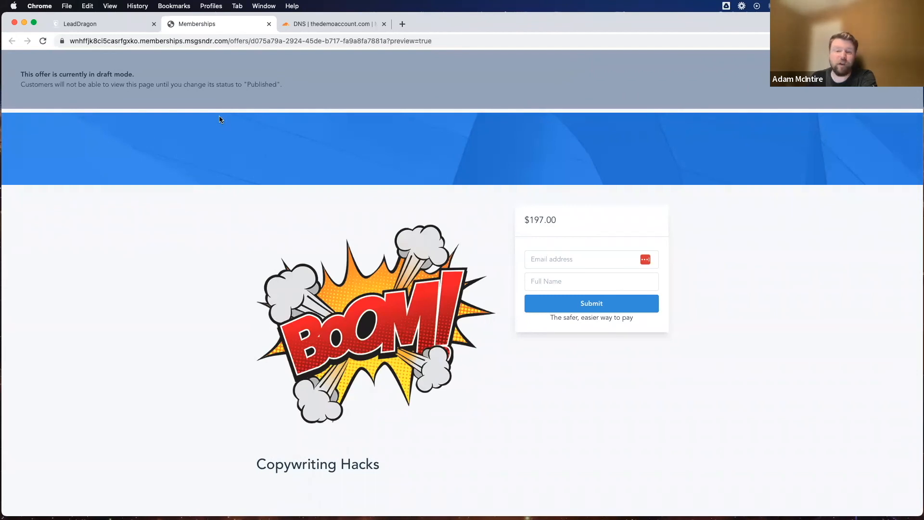
{"action": "left_click", "coordinate": [270, 24]}
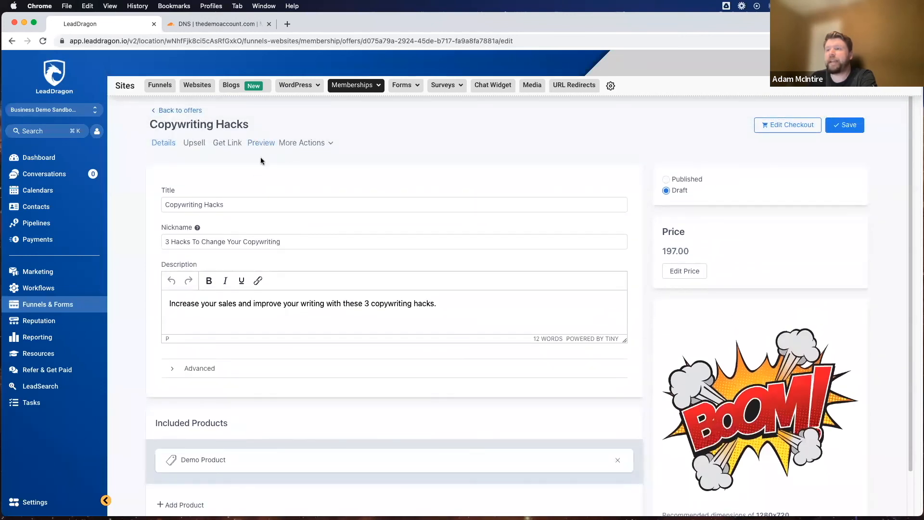
Step: Save the Copywriting Hacks offer and open its checkout page for customization
{"action": "left_click", "coordinate": [302, 142]}
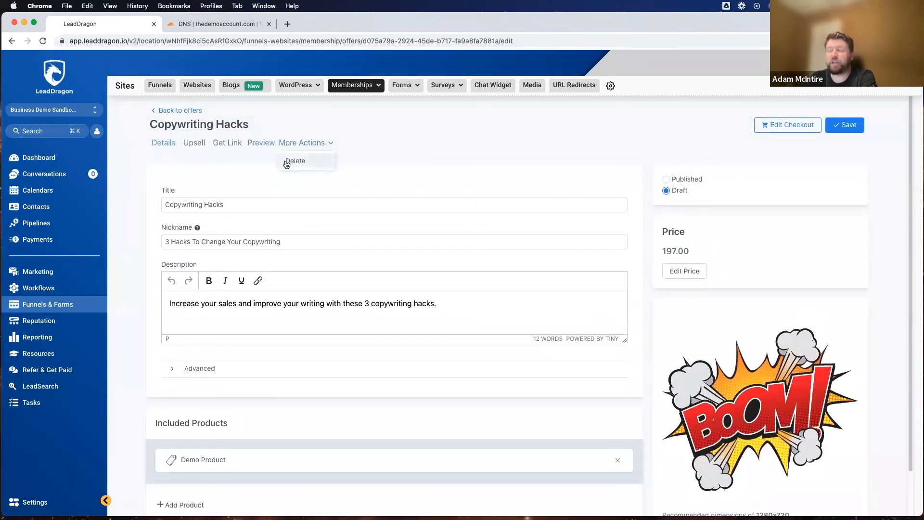
{"action": "left_click", "coordinate": [845, 125]}
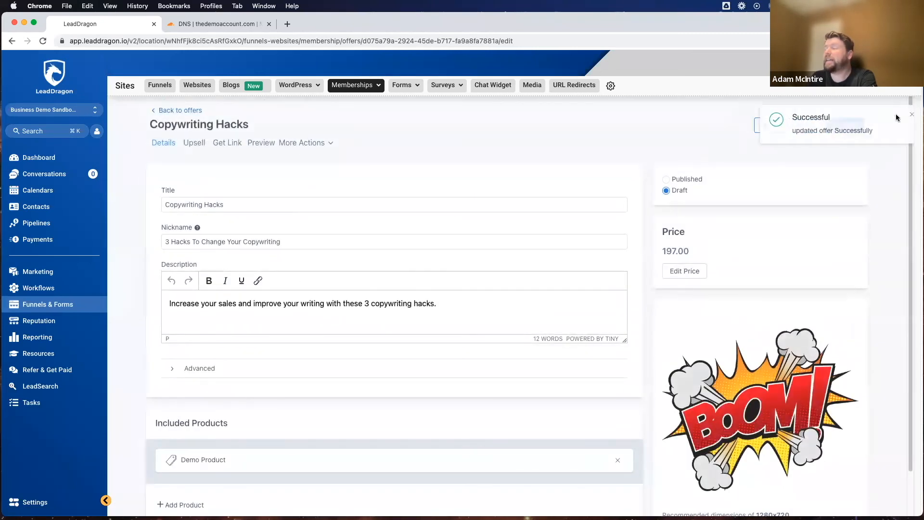
{"action": "left_click", "coordinate": [799, 127]}
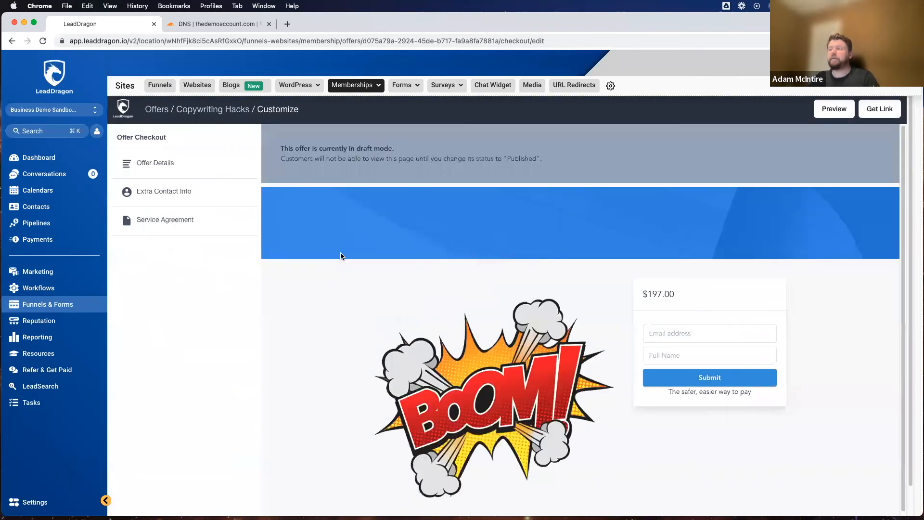
{"action": "scroll", "coordinate": [355, 250], "scroll_direction": "down", "scroll_amount": 2}
{"action": "scroll", "coordinate": [634, 231], "scroll_direction": "up", "scroll_amount": 2}
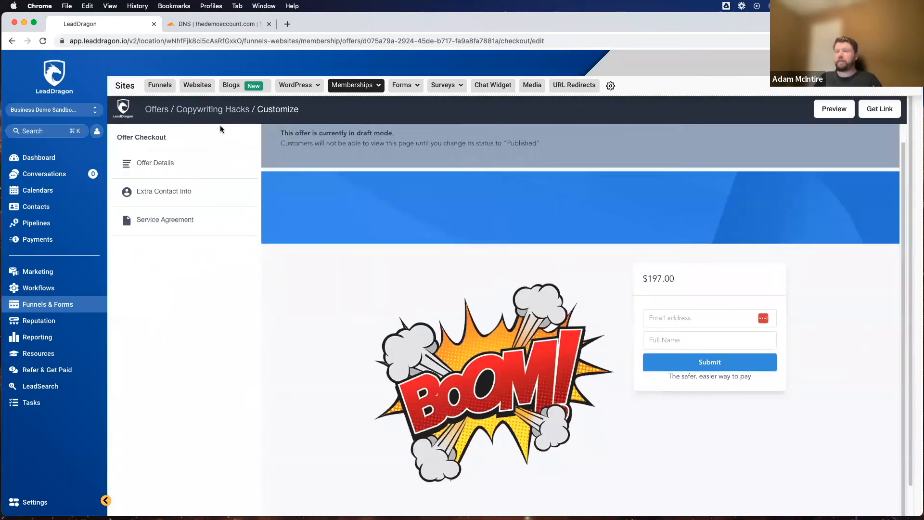
Step: Upload "background image.png" from Downloads as the checkout page's banner image in the offer details
{"action": "left_click", "coordinate": [161, 160]}
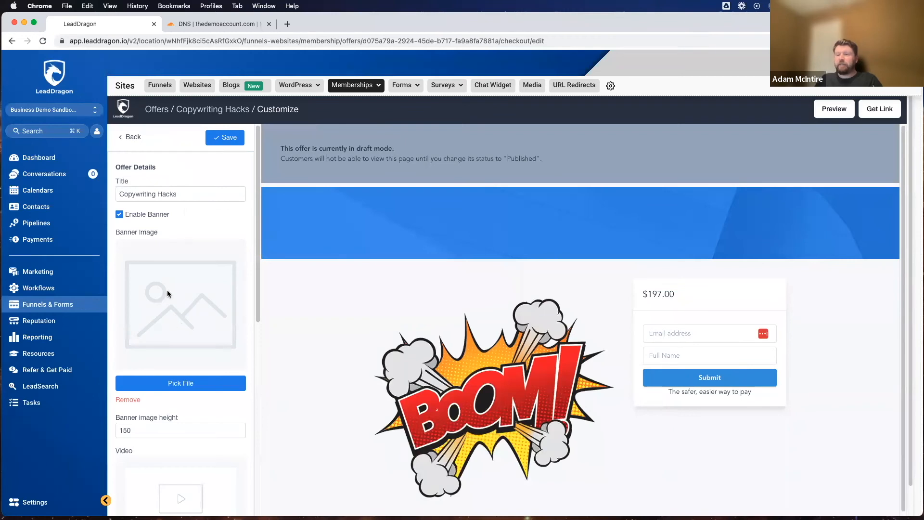
{"action": "scroll", "coordinate": [168, 294], "scroll_direction": "down", "scroll_amount": 3}
{"action": "left_click", "coordinate": [181, 291]}
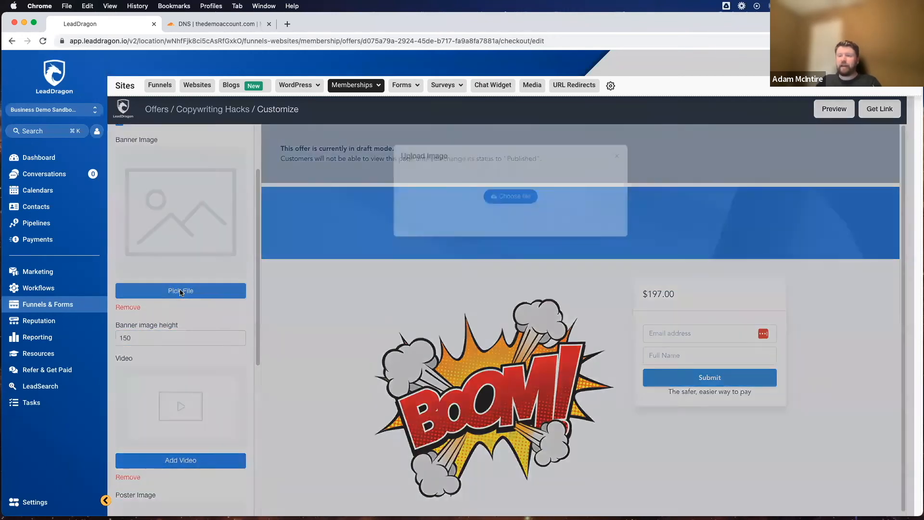
{"action": "left_click", "coordinate": [510, 196]}
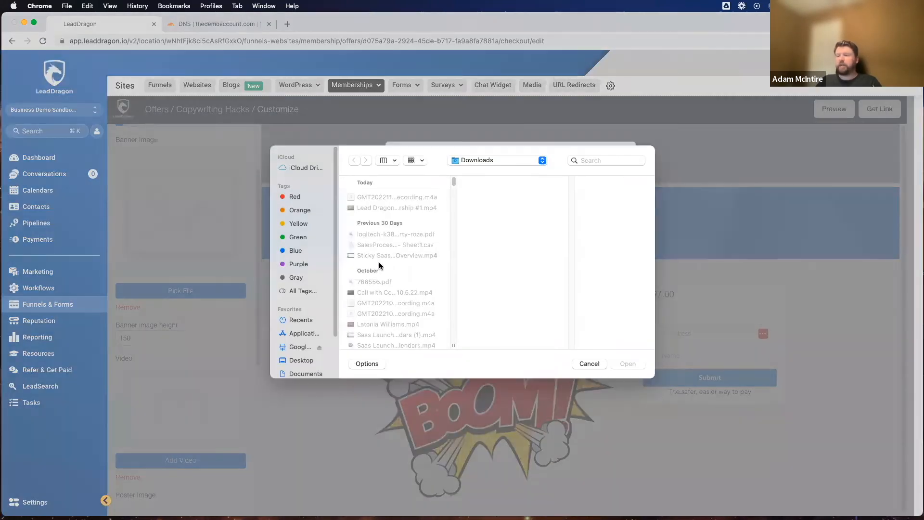
{"action": "scroll", "coordinate": [380, 267], "scroll_direction": "down", "scroll_amount": 15}
{"action": "scroll", "coordinate": [383, 270], "scroll_direction": "down", "scroll_amount": 15}
{"action": "scroll", "coordinate": [383, 268], "scroll_direction": "down", "scroll_amount": 5}
{"action": "left_click", "coordinate": [382, 245]}
{"action": "scroll", "coordinate": [413, 250], "scroll_direction": "up", "scroll_amount": 10}
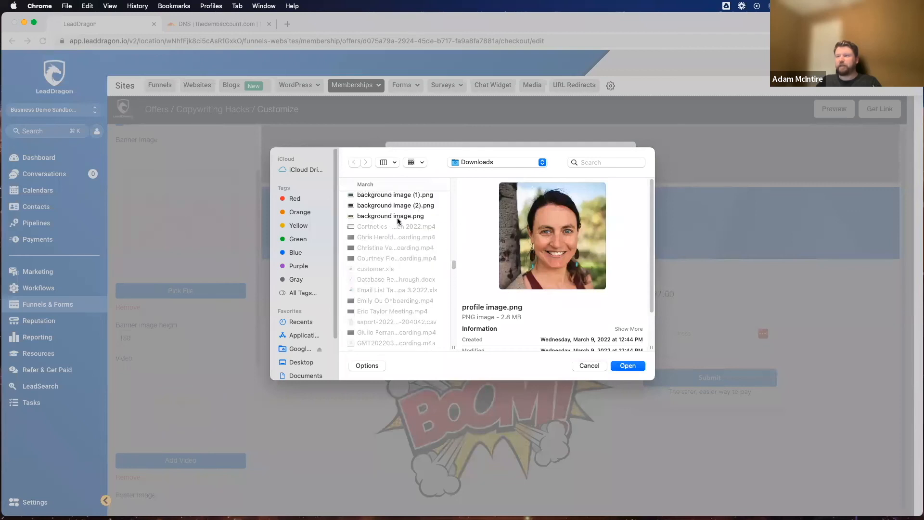
{"action": "left_click", "coordinate": [398, 216]}
{"action": "left_click", "coordinate": [643, 367]}
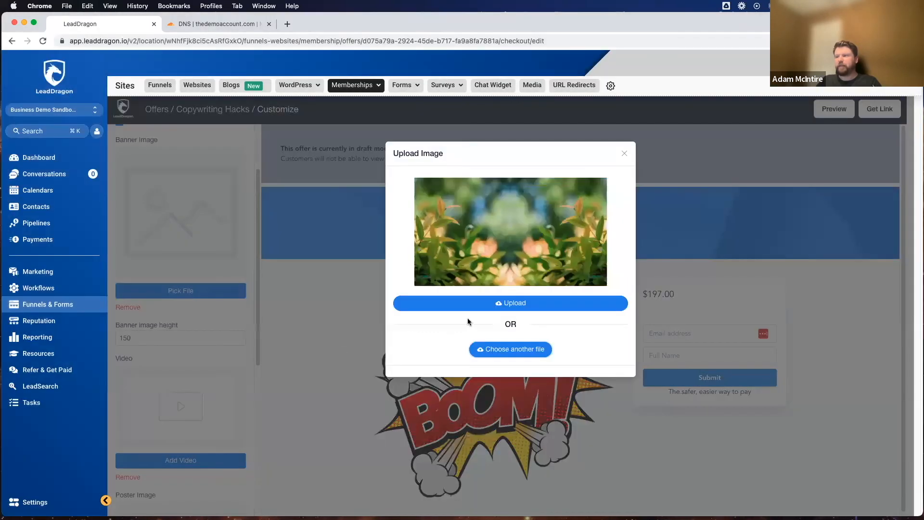
{"action": "left_click", "coordinate": [467, 306]}
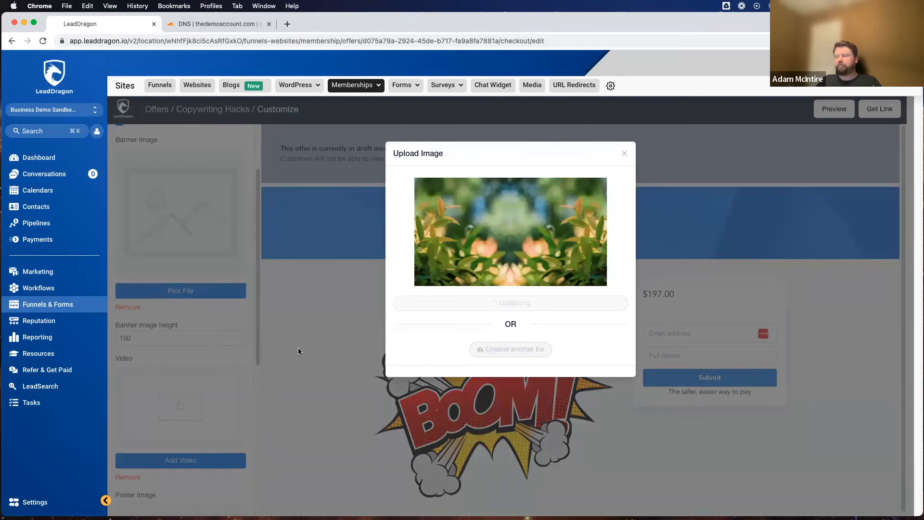
Step: Set the checkout copy to "Checkout safely and securely!" and save the offer details
{"action": "scroll", "coordinate": [241, 279], "scroll_direction": "down", "scroll_amount": 1}
{"action": "scroll", "coordinate": [241, 280], "scroll_direction": "down", "scroll_amount": 8}
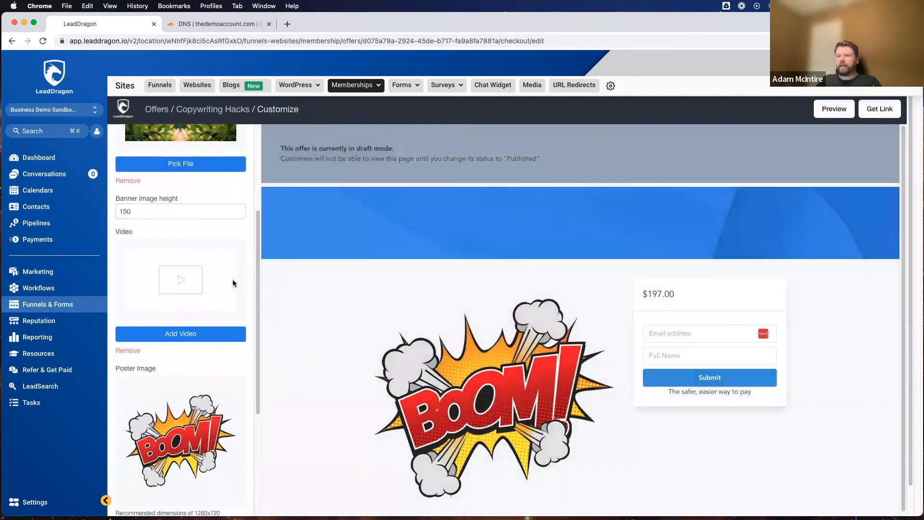
{"action": "scroll", "coordinate": [177, 309], "scroll_direction": "down", "scroll_amount": 1}
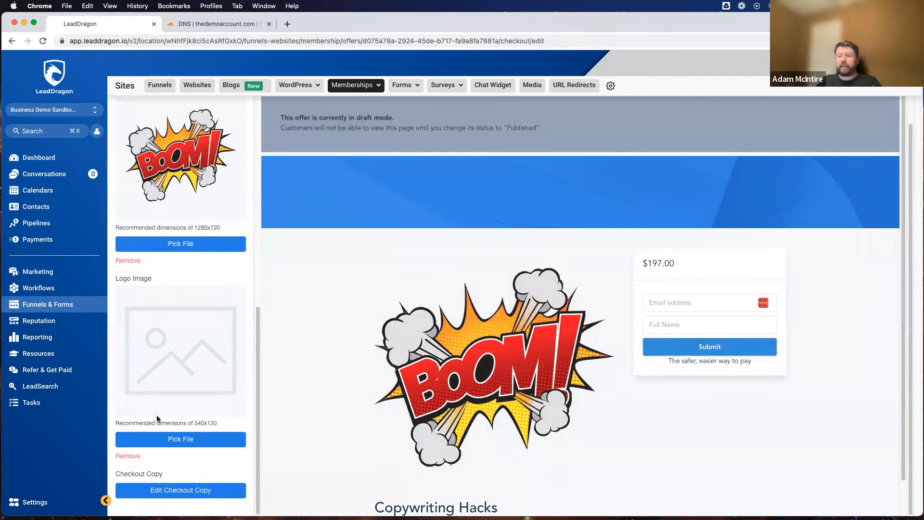
{"action": "scroll", "coordinate": [174, 439], "scroll_direction": "up", "scroll_amount": 5}
{"action": "scroll", "coordinate": [316, 166], "scroll_direction": "down", "scroll_amount": 1}
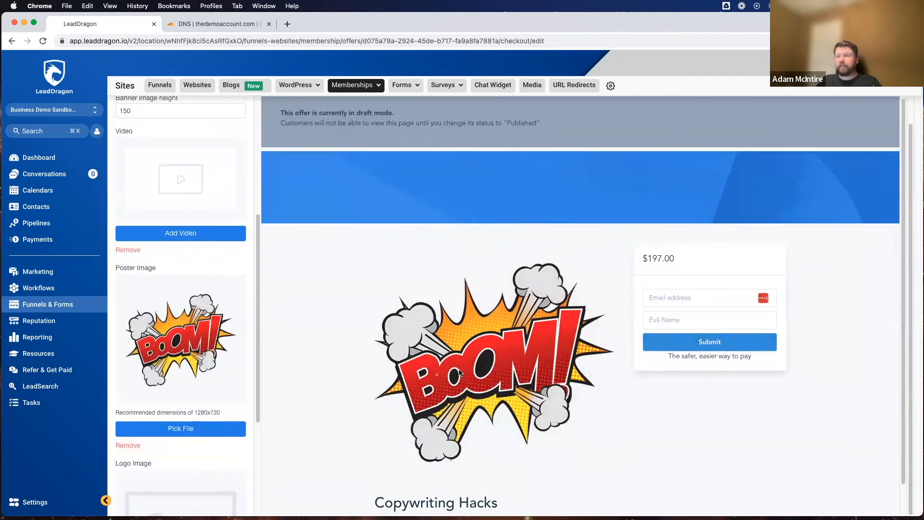
{"action": "scroll", "coordinate": [316, 165], "scroll_direction": "up", "scroll_amount": 1}
{"action": "scroll", "coordinate": [152, 425], "scroll_direction": "down", "scroll_amount": 5}
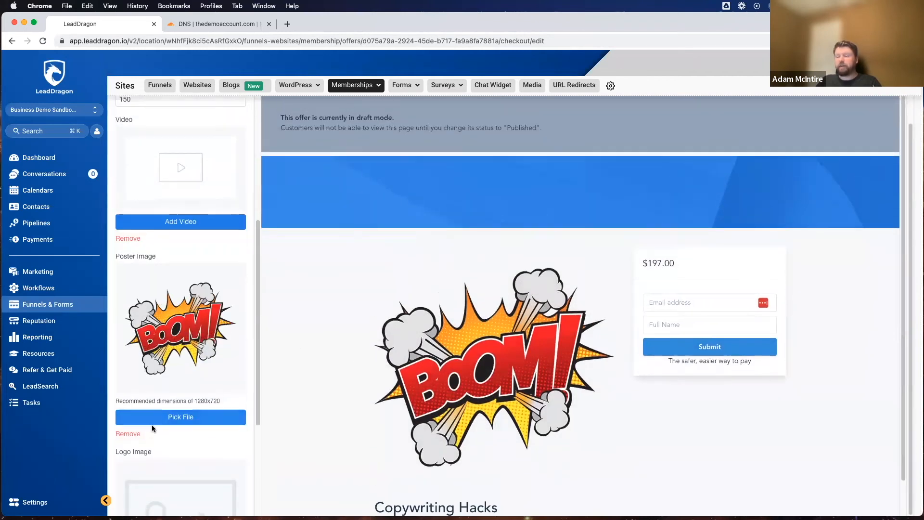
{"action": "left_click", "coordinate": [183, 491]}
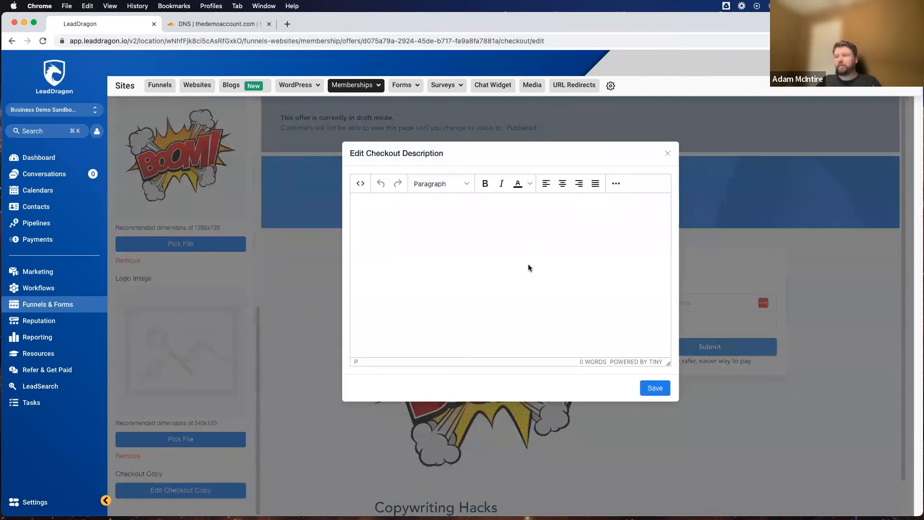
{"action": "type", "text": "CHeckout"}
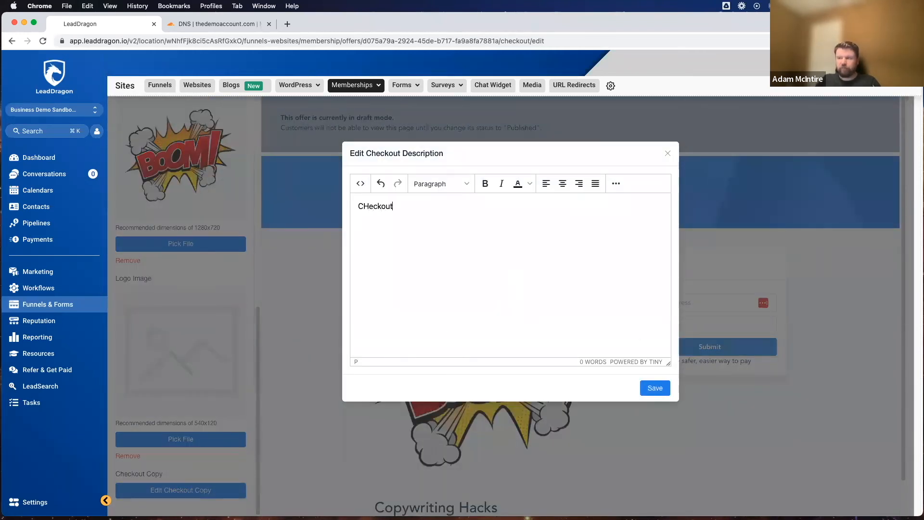
{"action": "type", "text": "heck"}
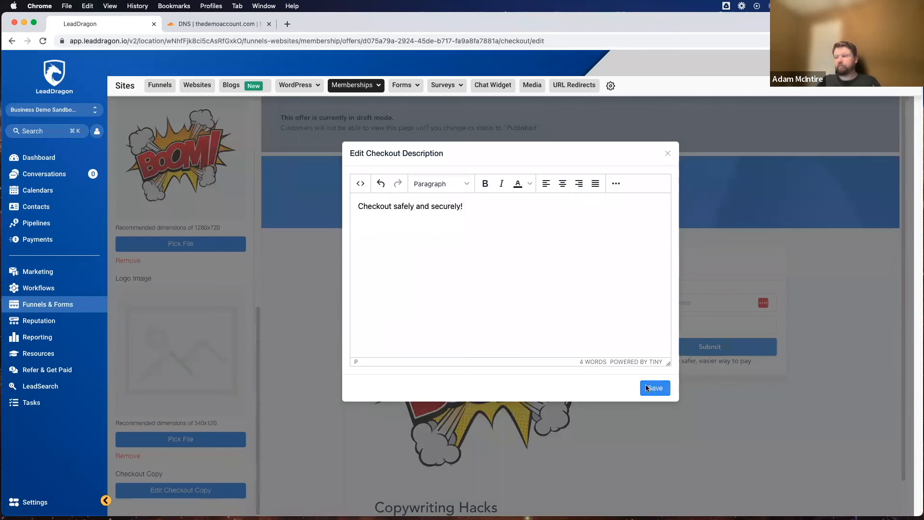
{"action": "left_click", "coordinate": [657, 389]}
{"action": "scroll", "coordinate": [169, 367], "scroll_direction": "up", "scroll_amount": 10}
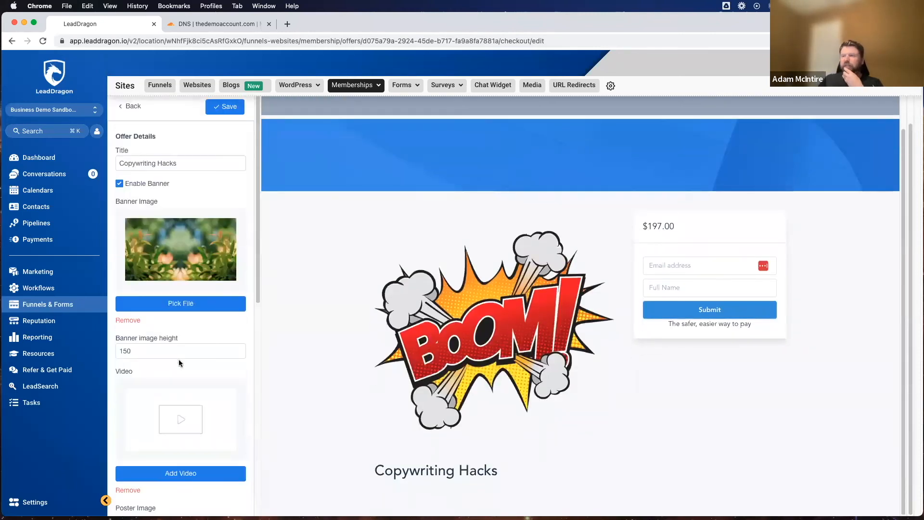
{"action": "left_click", "coordinate": [225, 139]}
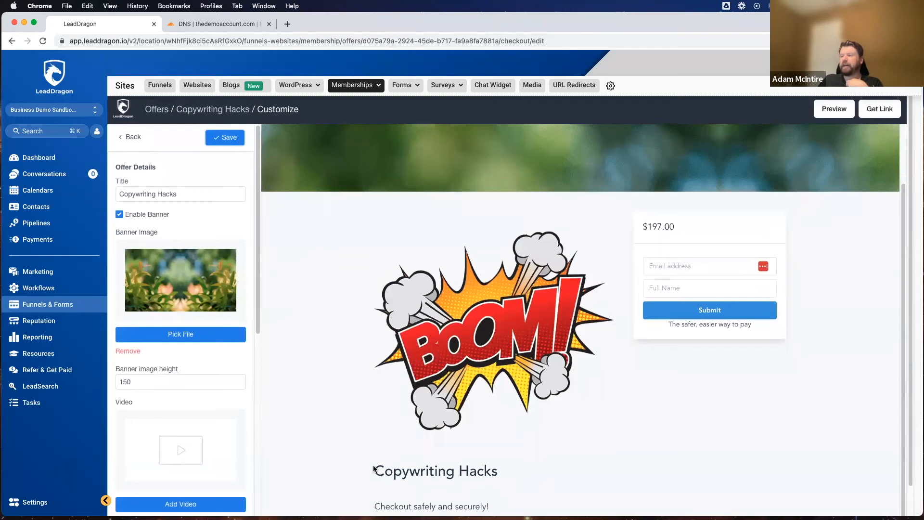
Step: Check the title and checkout copy on the page, and review the poster and logo image settings
{"action": "triple_click", "coordinate": [401, 472]}
{"action": "triple_click", "coordinate": [470, 508]}
{"action": "left_click", "coordinate": [495, 503]}
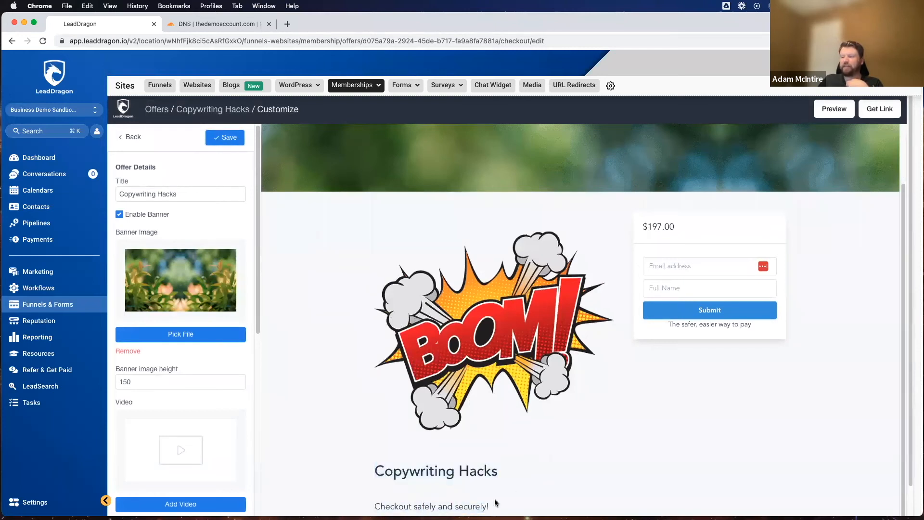
{"action": "scroll", "coordinate": [195, 359], "scroll_direction": "down", "scroll_amount": 8}
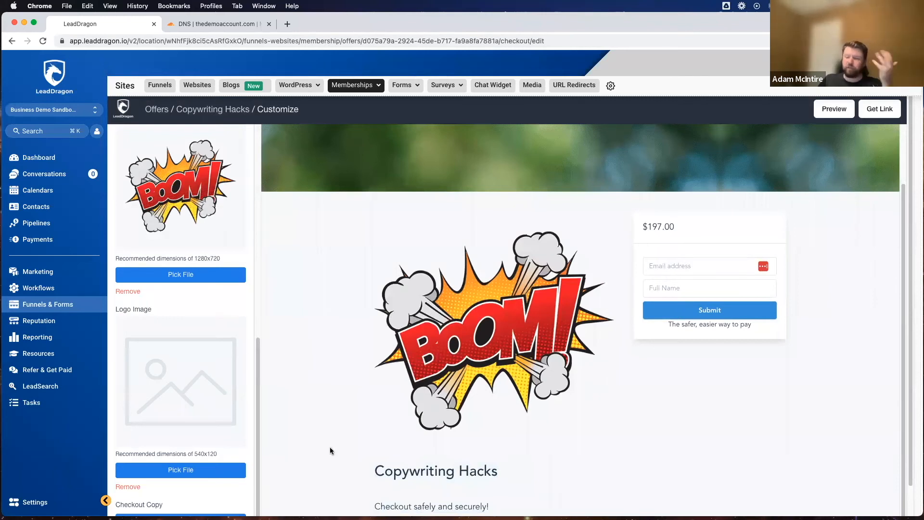
{"action": "scroll", "coordinate": [207, 446], "scroll_direction": "down", "scroll_amount": 2}
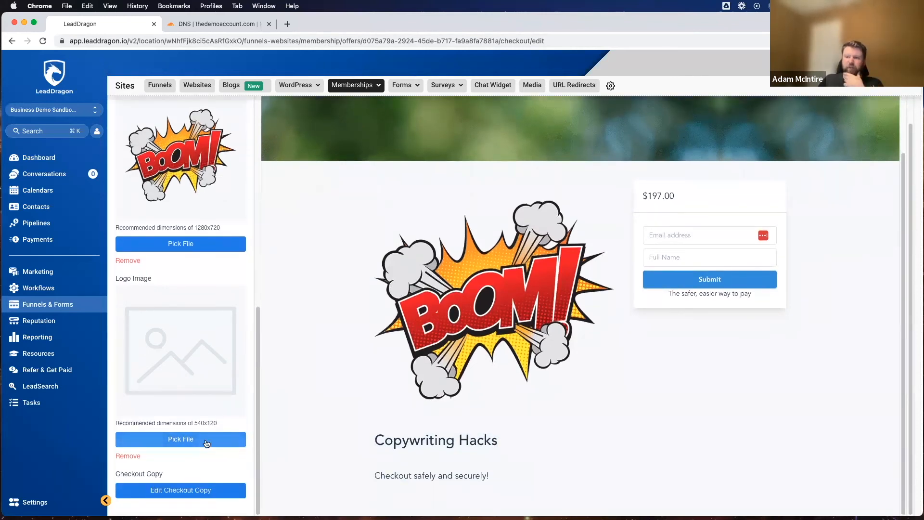
{"action": "scroll", "coordinate": [509, 379], "scroll_direction": "up", "scroll_amount": 3}
{"action": "scroll", "coordinate": [246, 322], "scroll_direction": "up", "scroll_amount": 10}
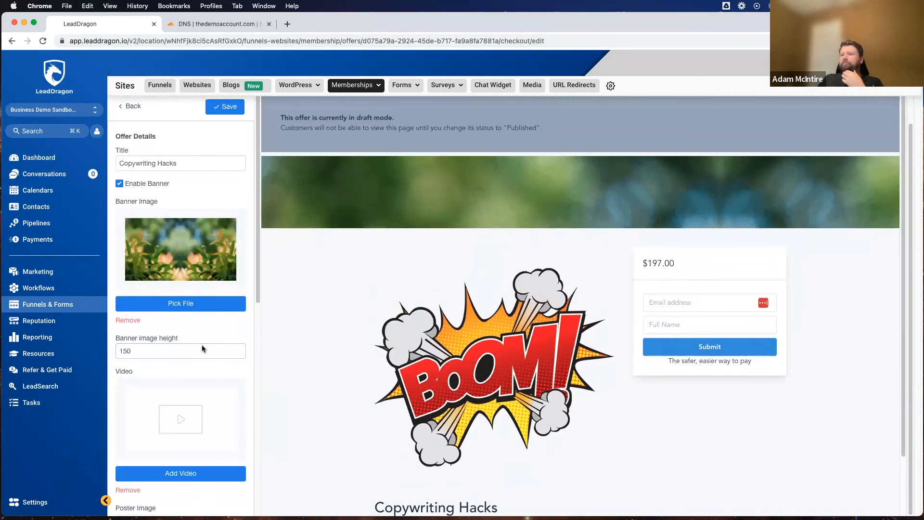
Step: Enable collecting the address and phone number in the checkout's extra contact information, and save
{"action": "left_click", "coordinate": [134, 107]}
{"action": "left_click", "coordinate": [166, 162]}
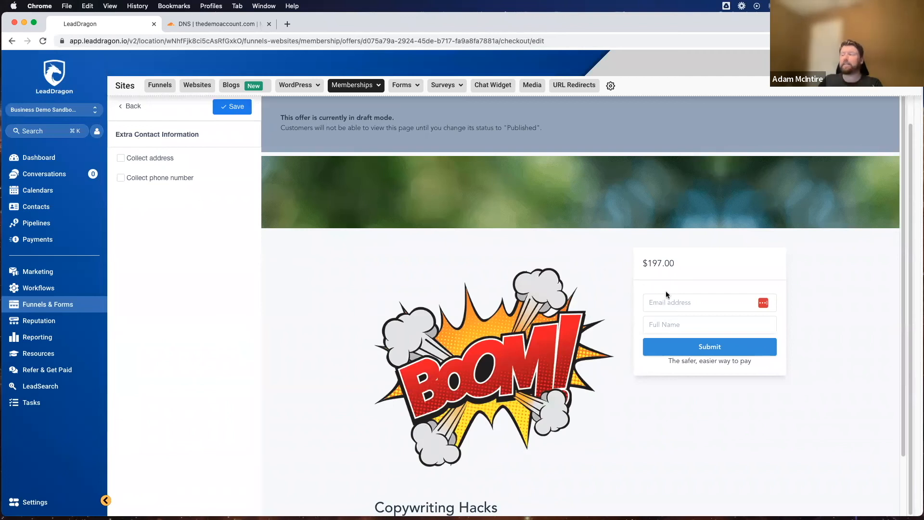
{"action": "left_click", "coordinate": [121, 114]}
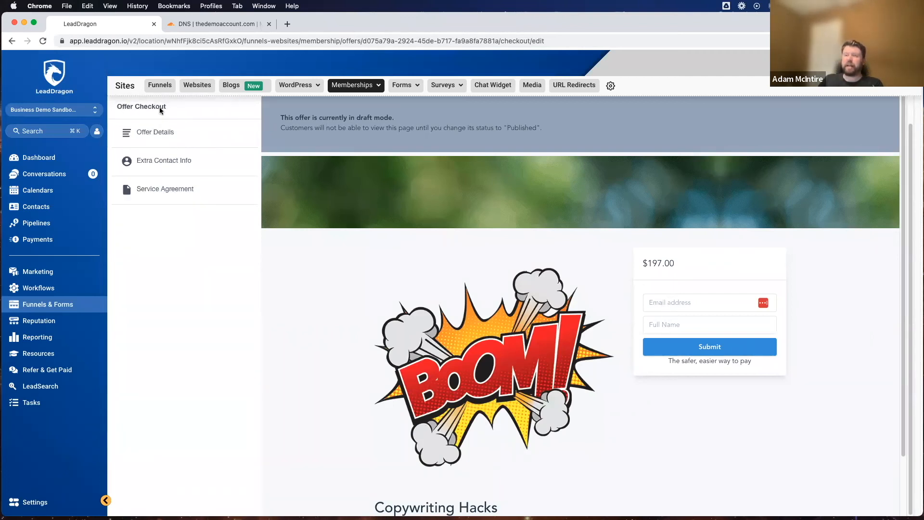
{"action": "left_click", "coordinate": [148, 161]}
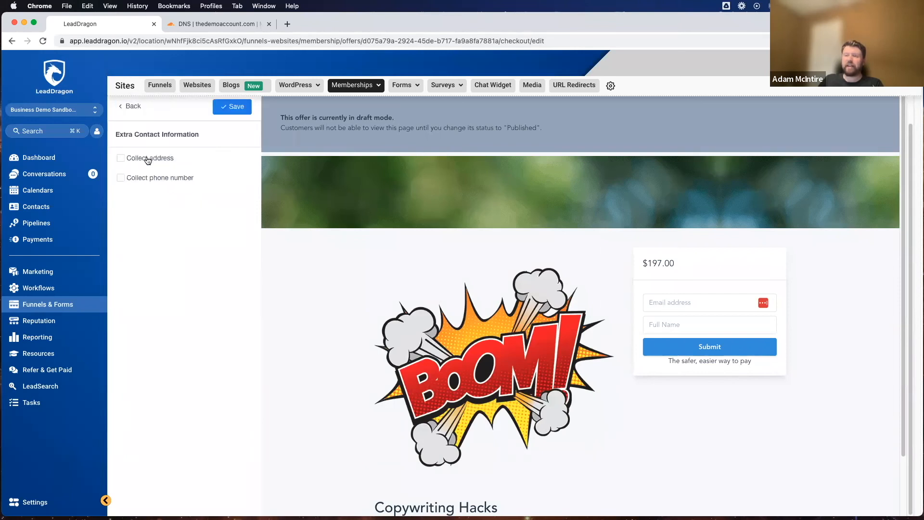
{"action": "left_click", "coordinate": [120, 159]}
{"action": "left_click", "coordinate": [227, 107]}
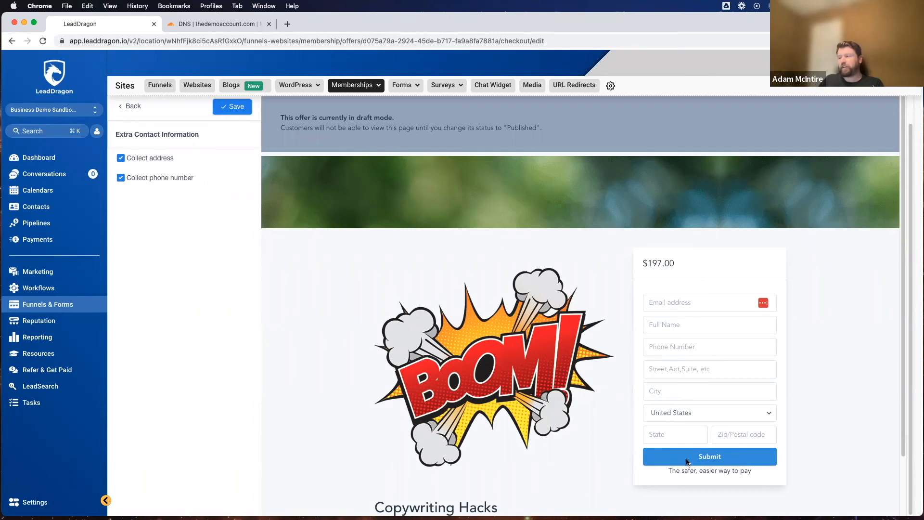
Step: Review the service agreement options for the checkout page and return to the checkout settings overview
{"action": "left_click", "coordinate": [128, 106]}
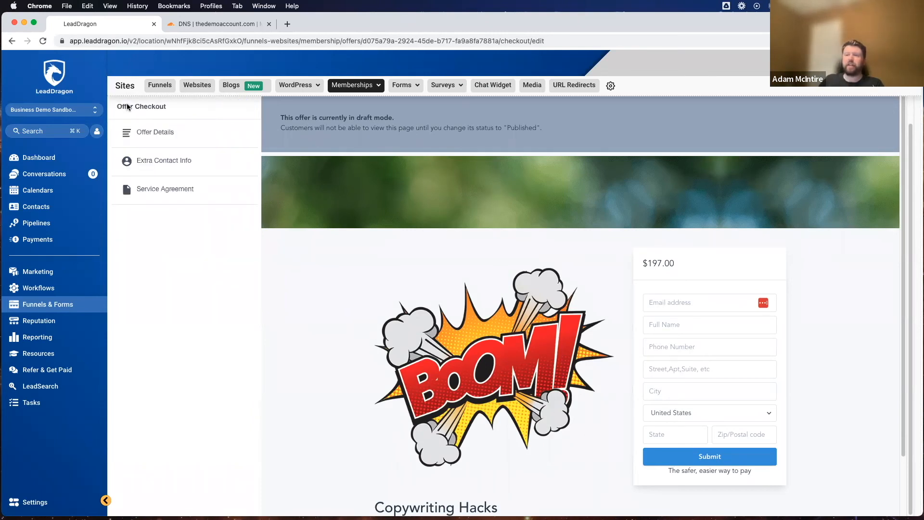
{"action": "left_click", "coordinate": [154, 188]}
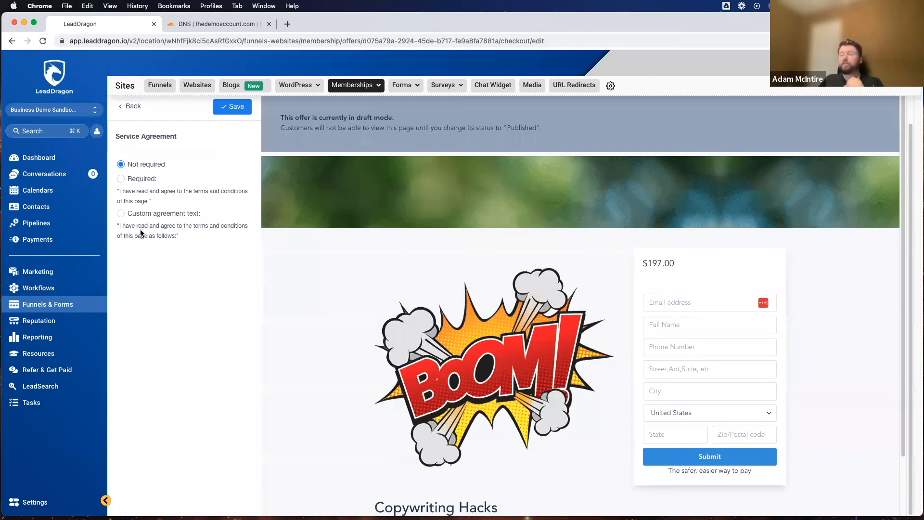
{"action": "scroll", "coordinate": [394, 310], "scroll_direction": "down", "scroll_amount": 3}
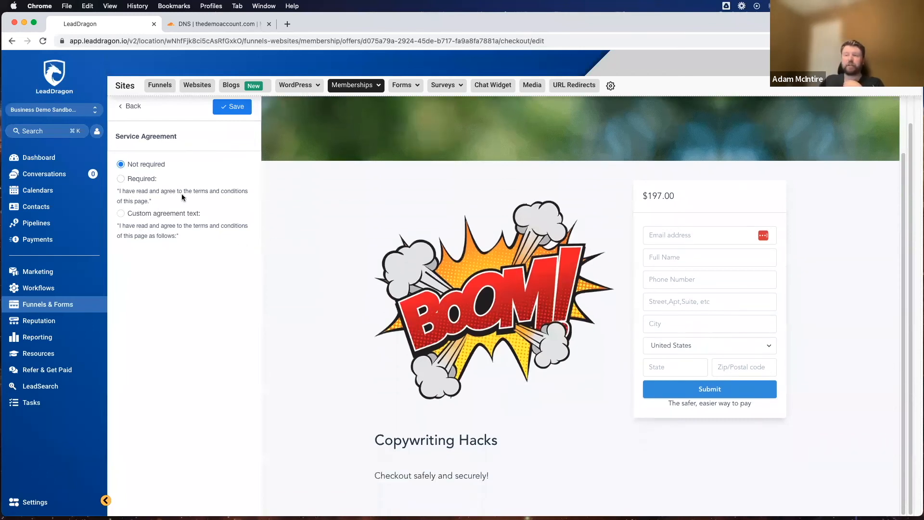
{"action": "scroll", "coordinate": [169, 202], "scroll_direction": "up", "scroll_amount": 1}
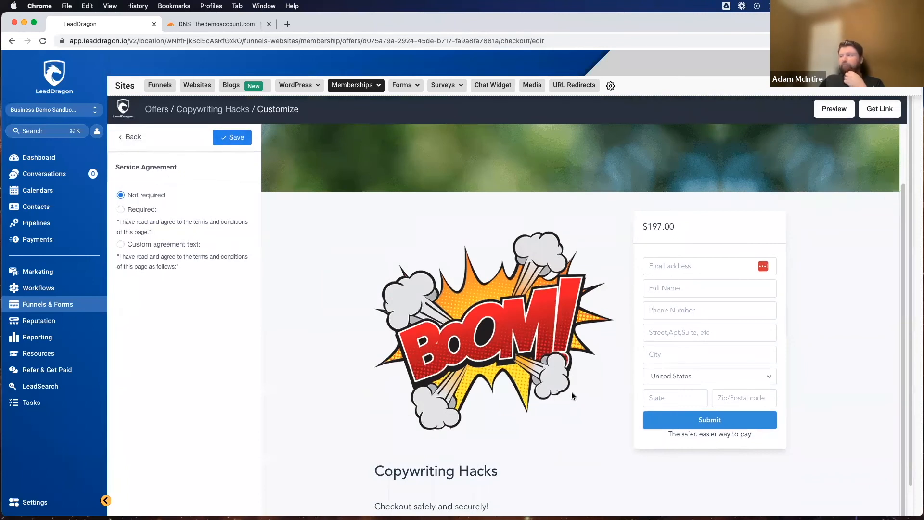
{"action": "left_click", "coordinate": [129, 138]}
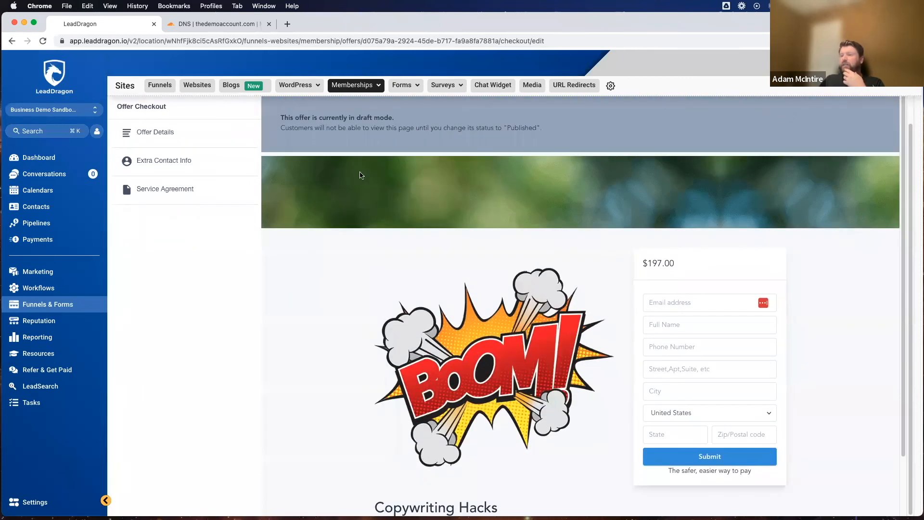
Step: Look through the offer details again, preview the customized checkout page, and close the preview
{"action": "left_click", "coordinate": [148, 132]}
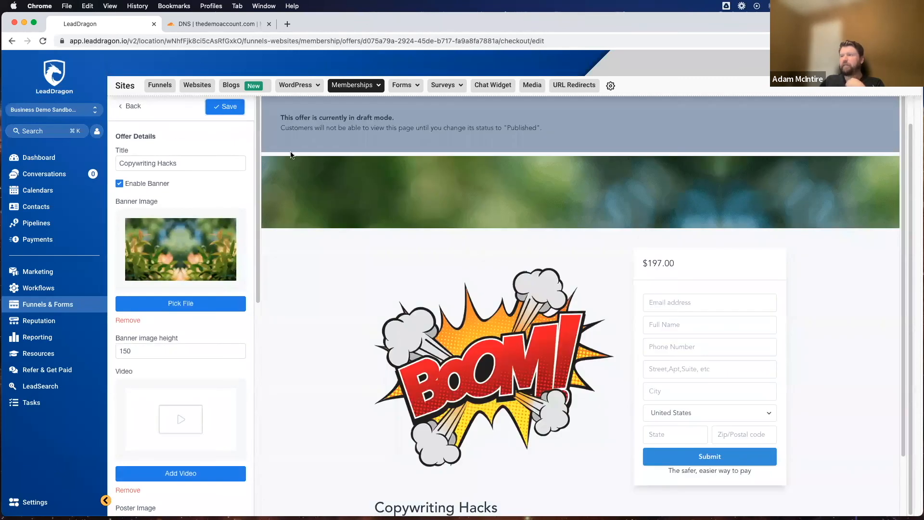
{"action": "scroll", "coordinate": [685, 219], "scroll_direction": "down", "scroll_amount": 2}
{"action": "scroll", "coordinate": [235, 157], "scroll_direction": "down", "scroll_amount": 1}
{"action": "scroll", "coordinate": [150, 148], "scroll_direction": "up", "scroll_amount": 2}
{"action": "left_click", "coordinate": [128, 136]}
{"action": "left_click", "coordinate": [834, 109]}
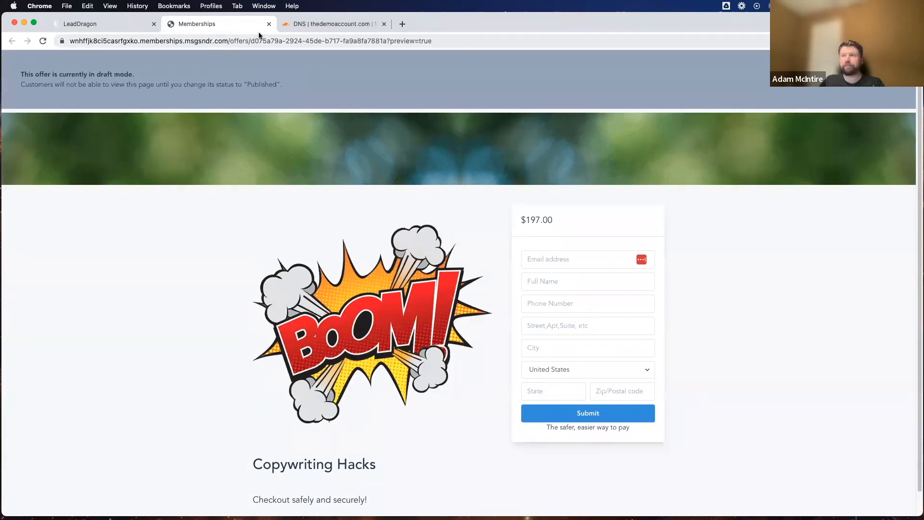
{"action": "left_click", "coordinate": [270, 25]}
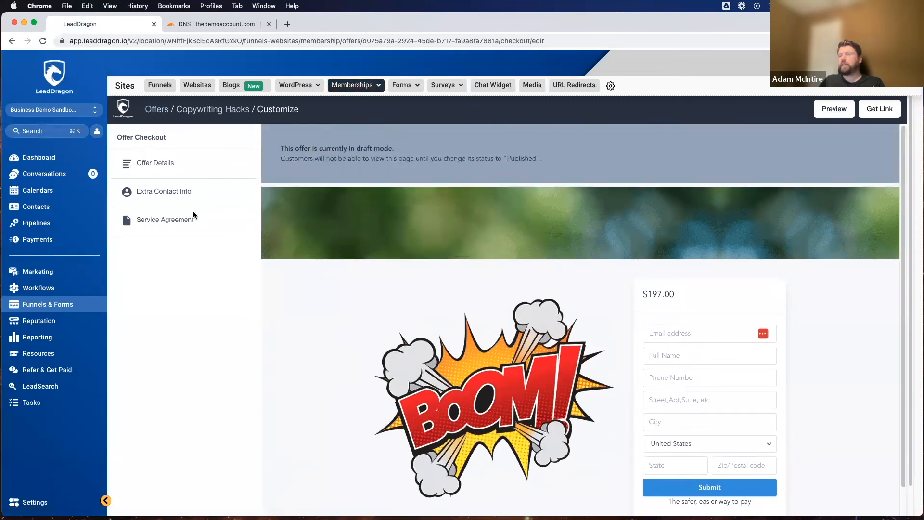
Step: Return to the Copywriting Hacks offer and review its details, included product, price and image
{"action": "left_click", "coordinate": [203, 109]}
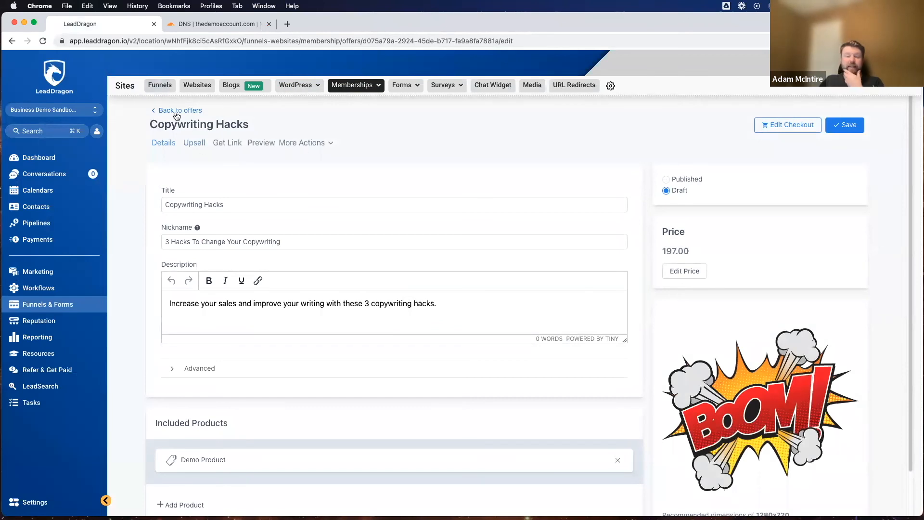
{"action": "scroll", "coordinate": [426, 208], "scroll_direction": "down", "scroll_amount": 1}
{"action": "scroll", "coordinate": [427, 211], "scroll_direction": "up", "scroll_amount": 1}
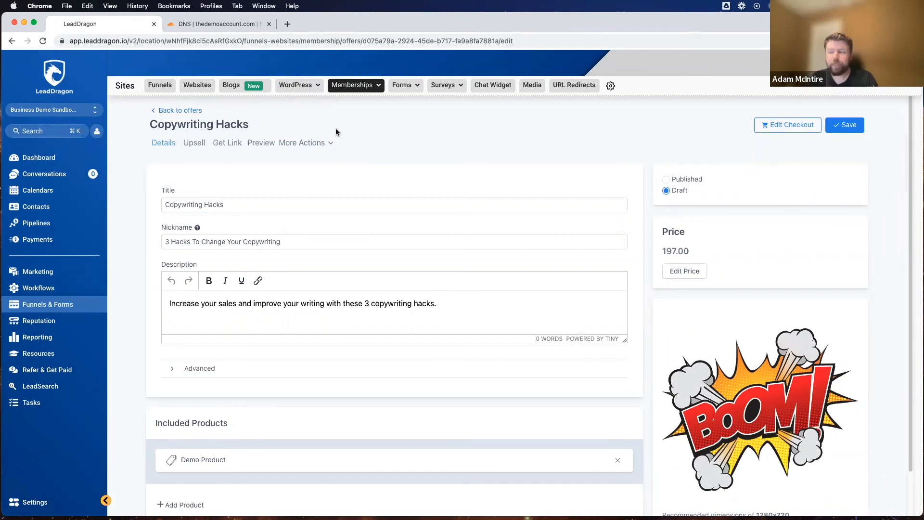
{"action": "scroll", "coordinate": [288, 303], "scroll_direction": "down", "scroll_amount": 2}
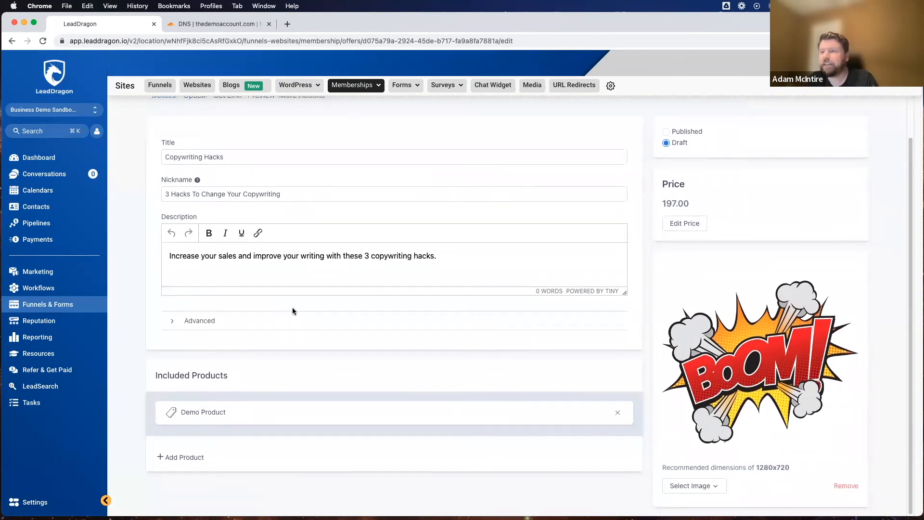
{"action": "scroll", "coordinate": [293, 307], "scroll_direction": "up", "scroll_amount": 2}
Step: Open the Copywriting Hacks draft with the Boom image from the offers list, set it to Published, and save
{"action": "left_click", "coordinate": [180, 110]}
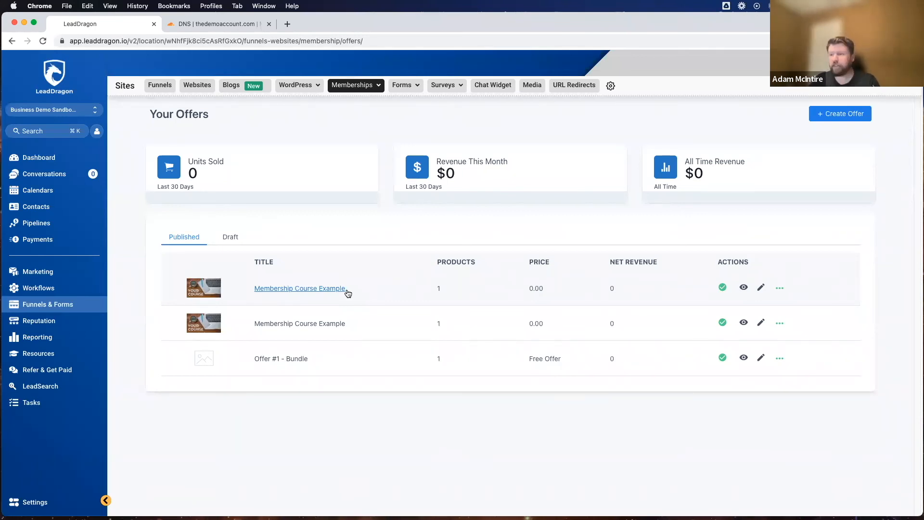
{"action": "left_click", "coordinate": [236, 238]}
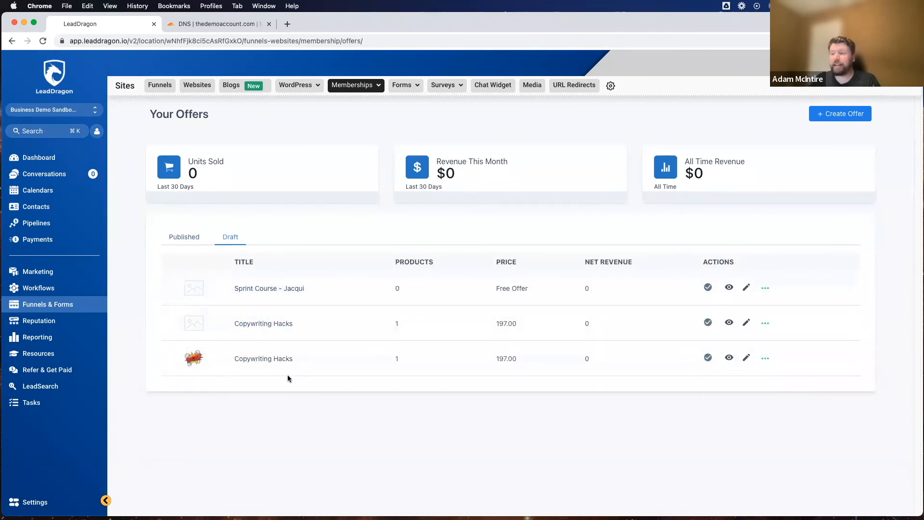
{"action": "left_click", "coordinate": [276, 358]}
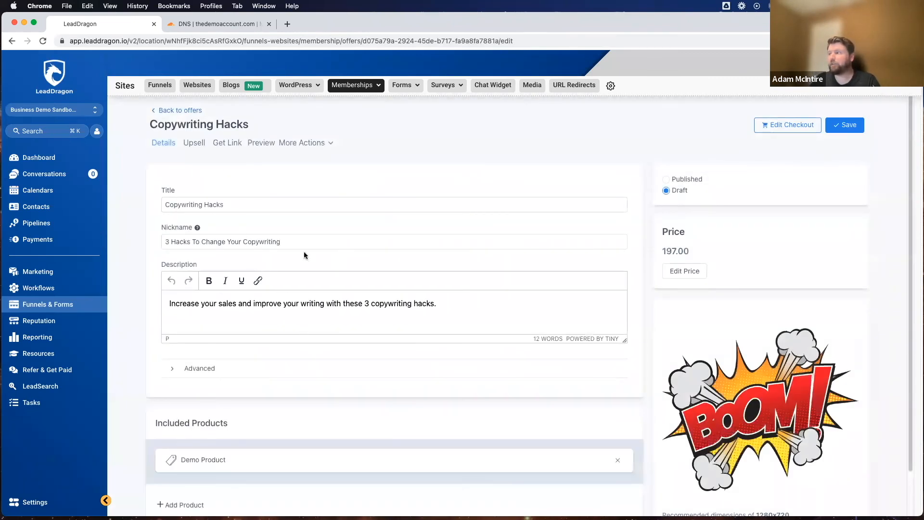
{"action": "left_click", "coordinate": [666, 180]}
{"action": "left_click", "coordinate": [845, 125]}
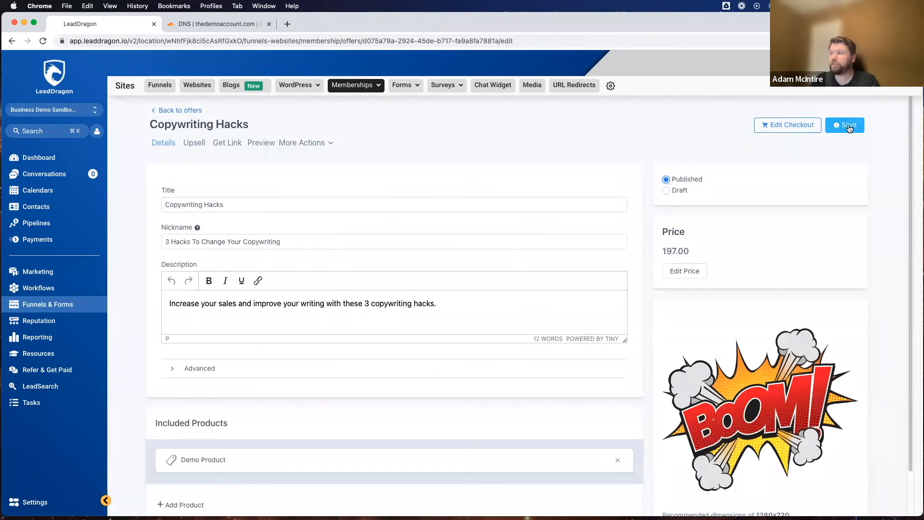
{"action": "left_click", "coordinate": [893, 114]}
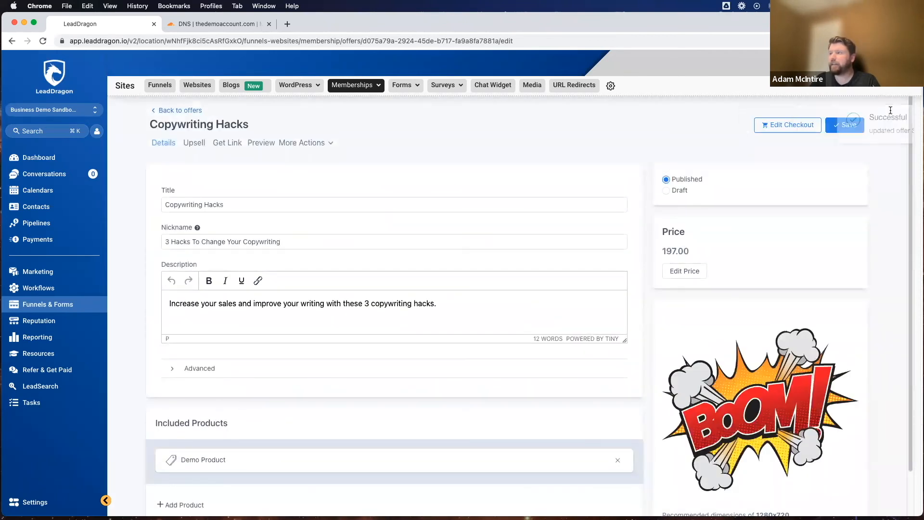
Step: Return to the published offers list and go to the membership settings
{"action": "left_click", "coordinate": [181, 110]}
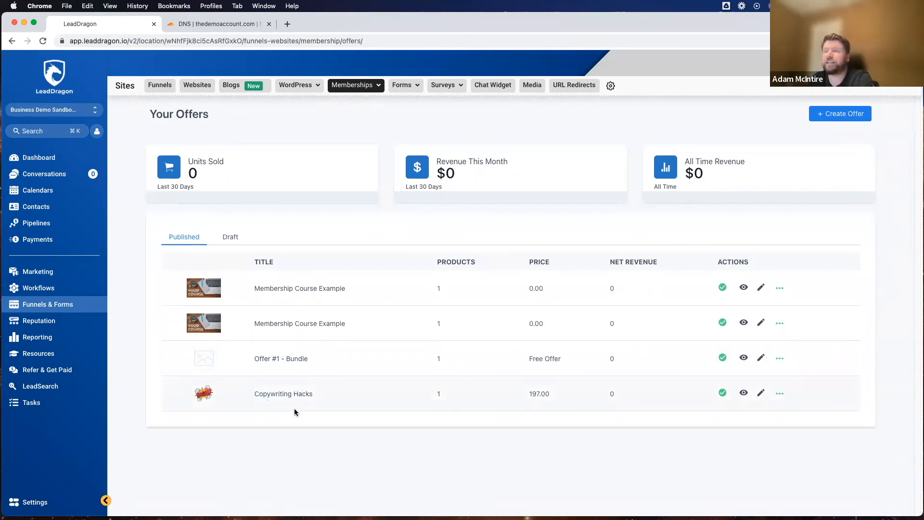
{"action": "left_click", "coordinate": [355, 85]}
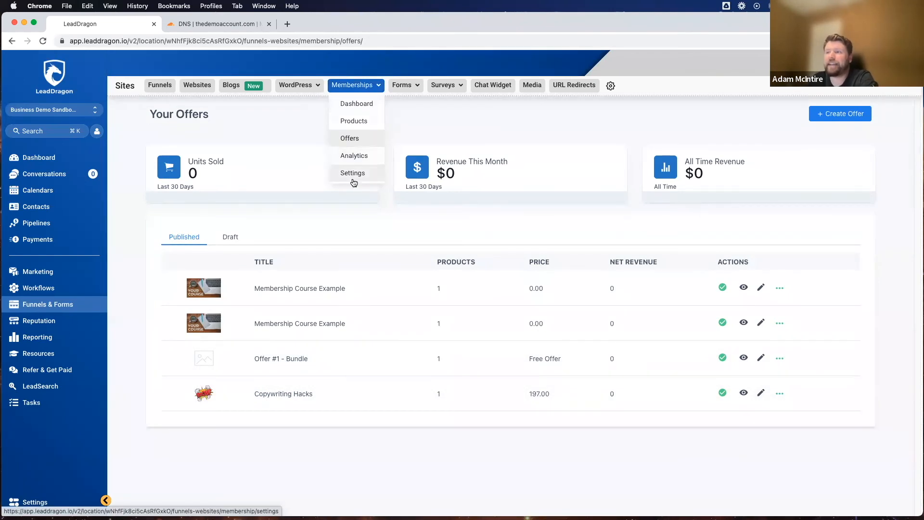
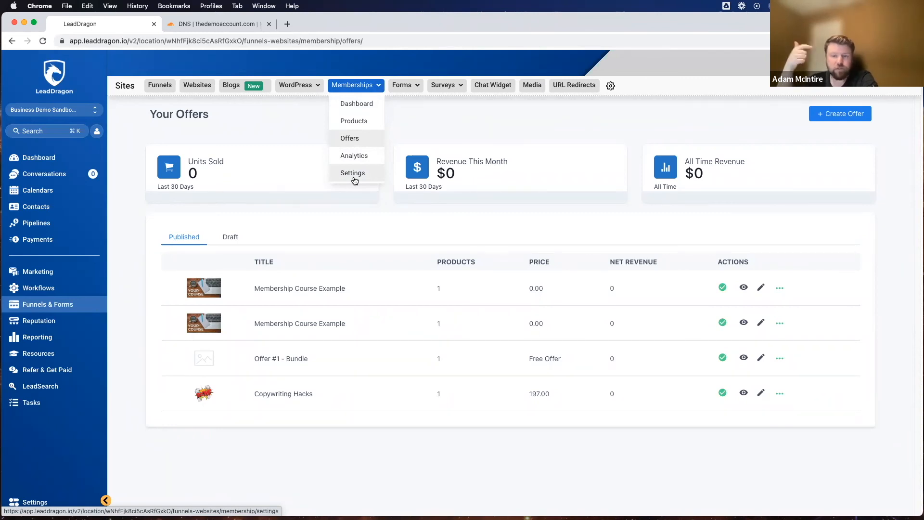
Step: Open the Custom Domains page in the membership settings to connect an existing domain
{"action": "left_click", "coordinate": [357, 89]}
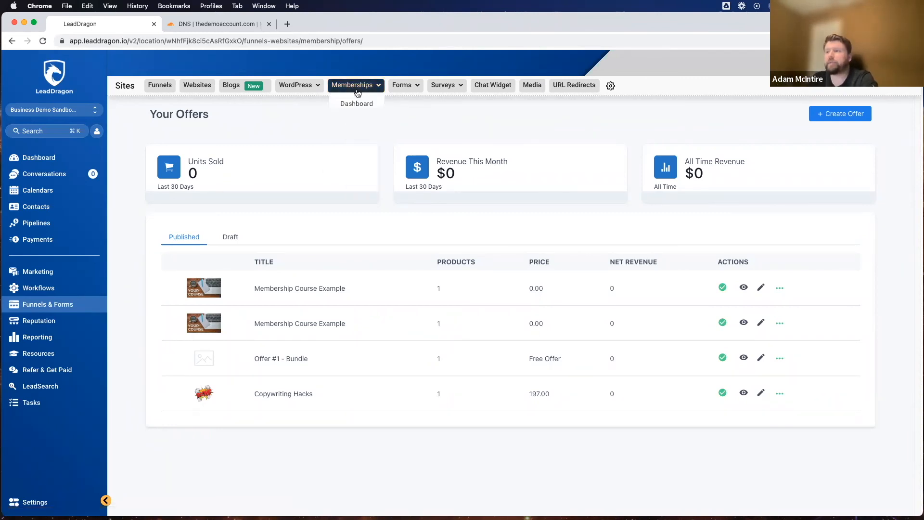
{"action": "left_click", "coordinate": [355, 173]}
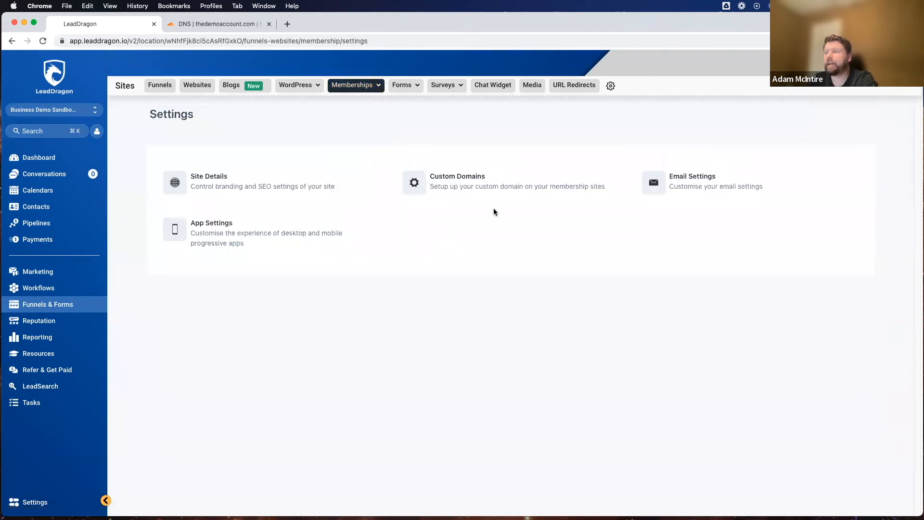
{"action": "left_click", "coordinate": [450, 179]}
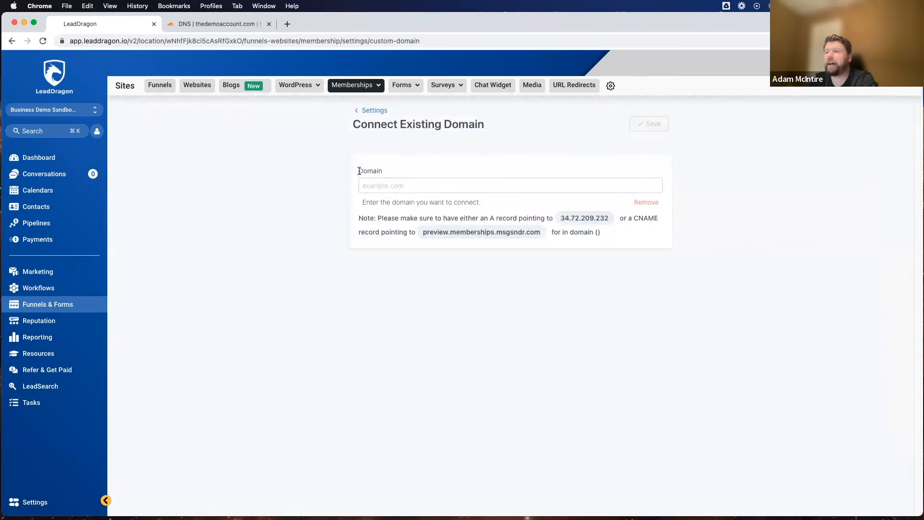
{"action": "left_click_drag", "start_coordinate": [351, 129], "coordinate": [432, 136]}
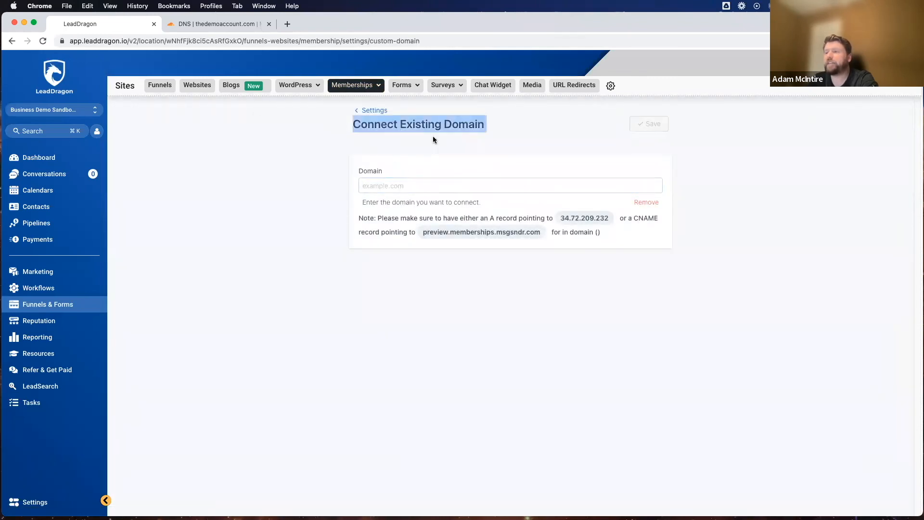
{"action": "left_click", "coordinate": [420, 162]}
{"action": "left_click", "coordinate": [382, 183]}
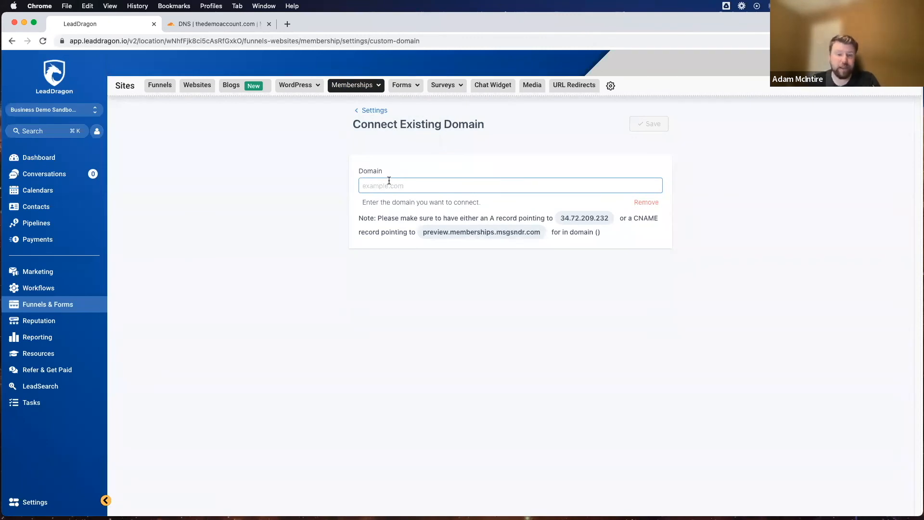
Step: Switch to Cloudflare, reload and look through the DNS records for thedemoaccount.com, and return to the membership domain settings
{"action": "left_click", "coordinate": [198, 21]}
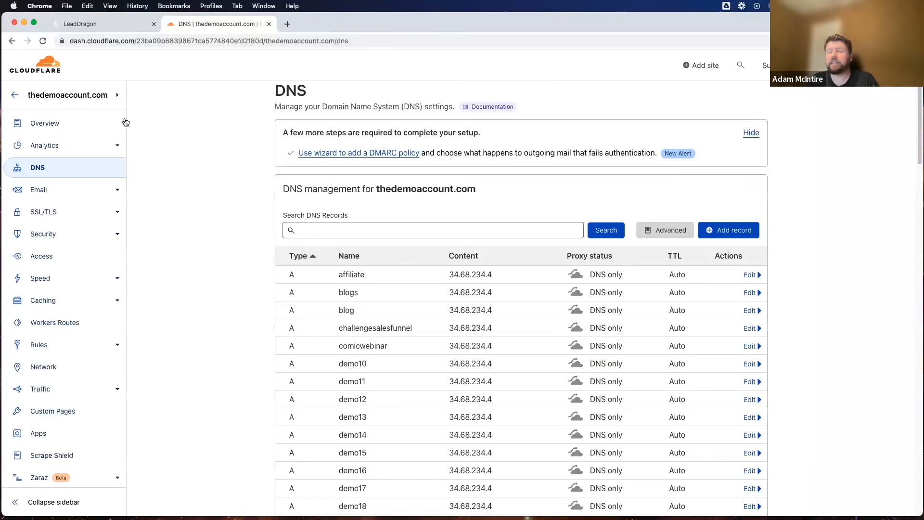
{"action": "scroll", "coordinate": [179, 268], "scroll_direction": "down", "scroll_amount": 10}
{"action": "scroll", "coordinate": [160, 198], "scroll_direction": "up", "scroll_amount": 10}
{"action": "left_click", "coordinate": [43, 41]}
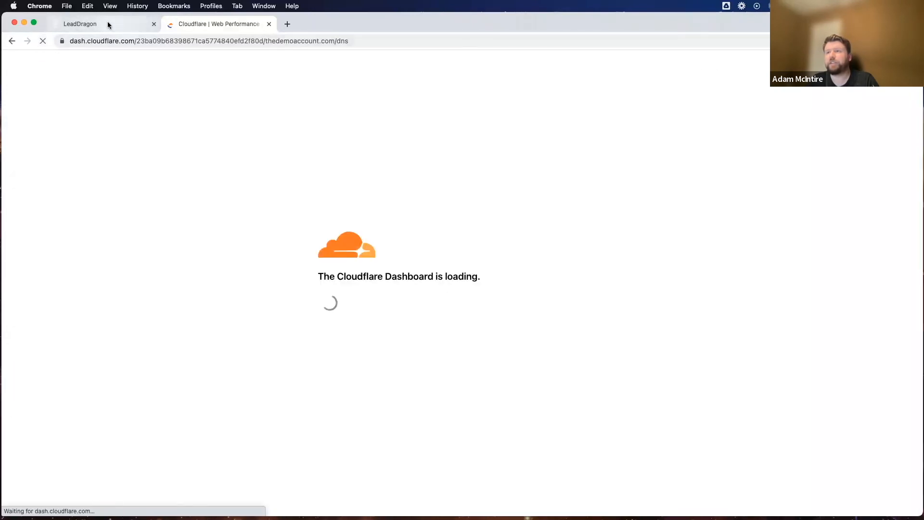
{"action": "left_click", "coordinate": [106, 24]}
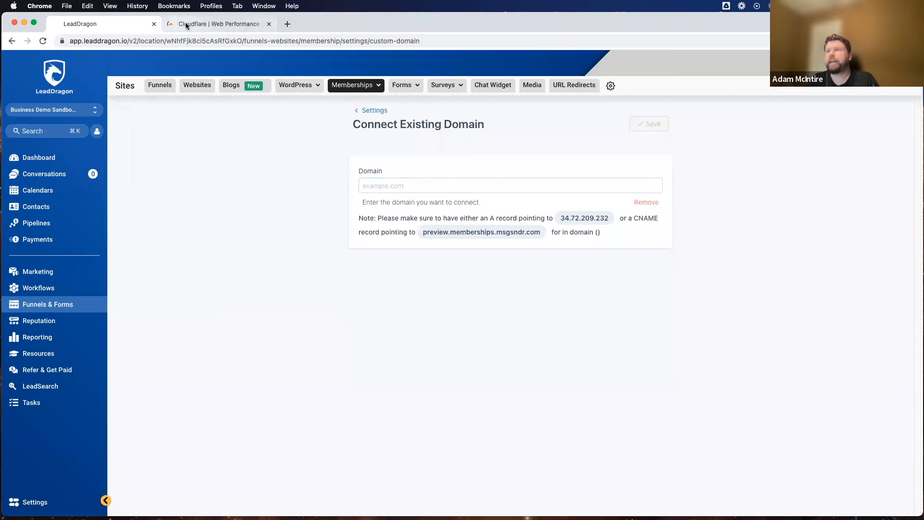
{"action": "left_click", "coordinate": [221, 25]}
{"action": "scroll", "coordinate": [233, 209], "scroll_direction": "down", "scroll_amount": 15}
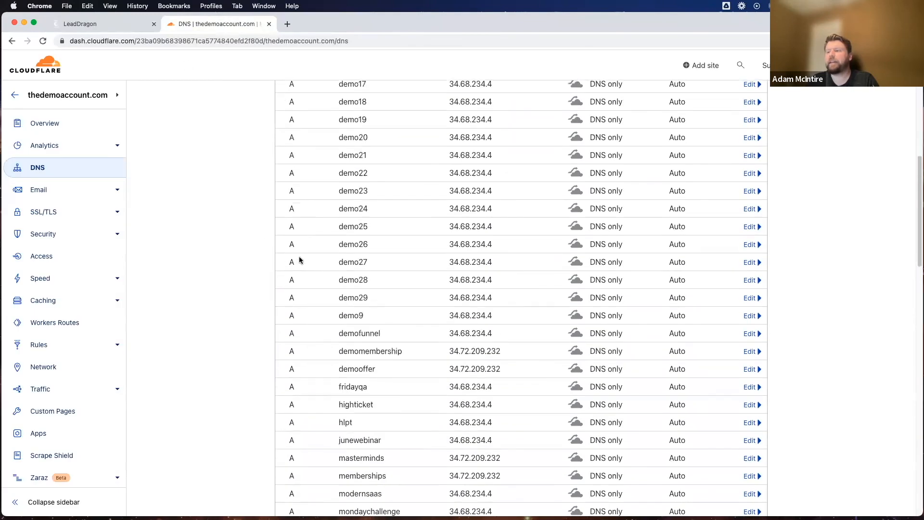
{"action": "scroll", "coordinate": [299, 260], "scroll_direction": "up", "scroll_amount": 10}
{"action": "left_click", "coordinate": [74, 23]}
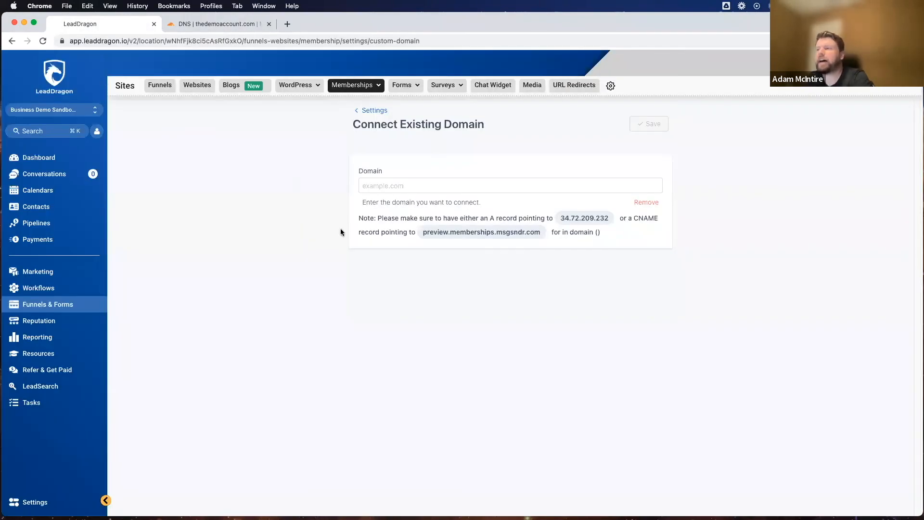
Step: Enter membership.thedemoaccount.com as the membership site's custom domain
{"action": "left_click", "coordinate": [385, 186]}
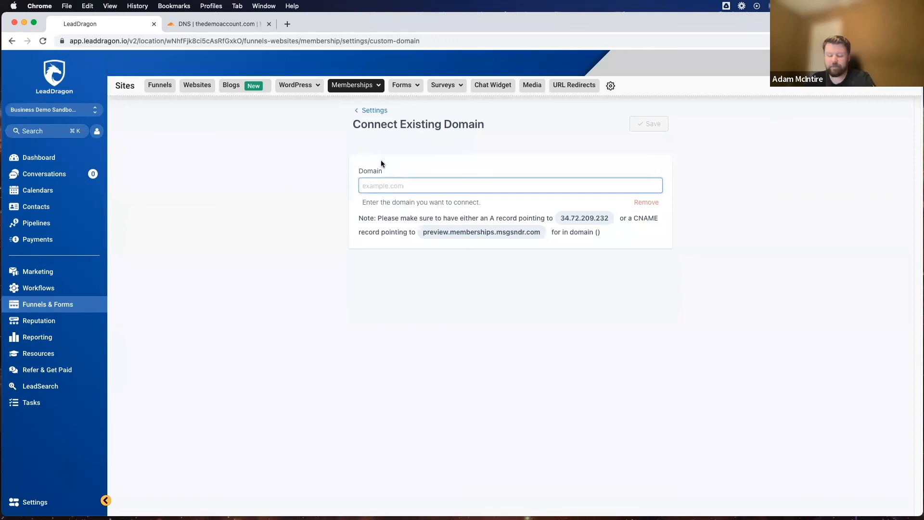
{"action": "type", "text": "membership.thedemo"}
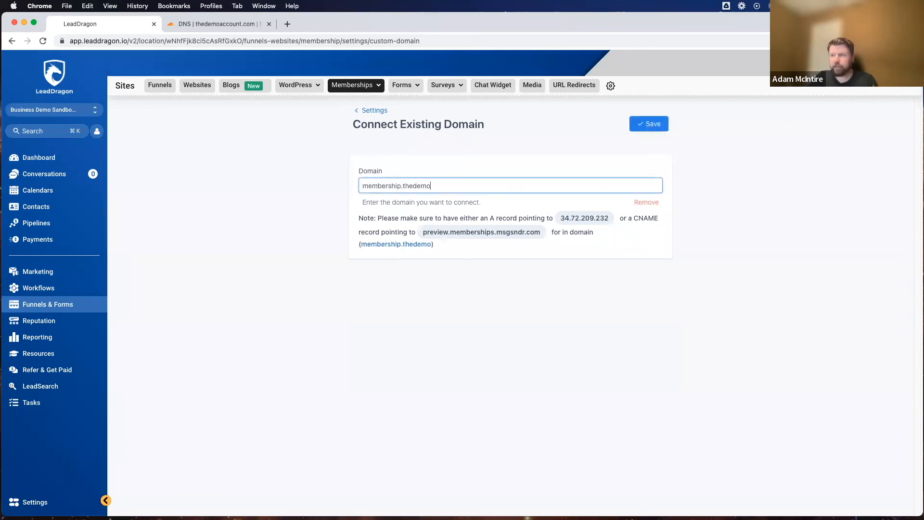
{"action": "type", "text": "account.com"}
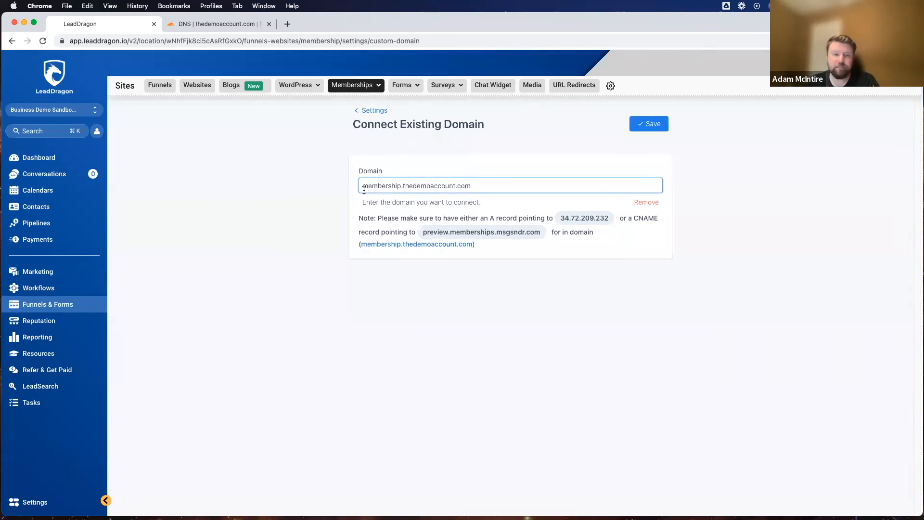
Step: Examine the entered custom domain, distinguishing its subdomain from the root domain
{"action": "mouse_move", "coordinate": [362, 91]}
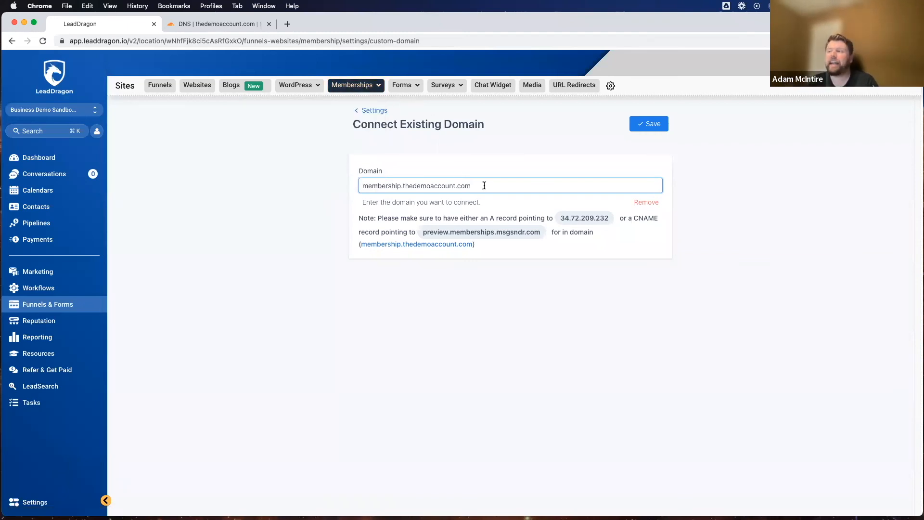
{"action": "left_click", "coordinate": [359, 189]}
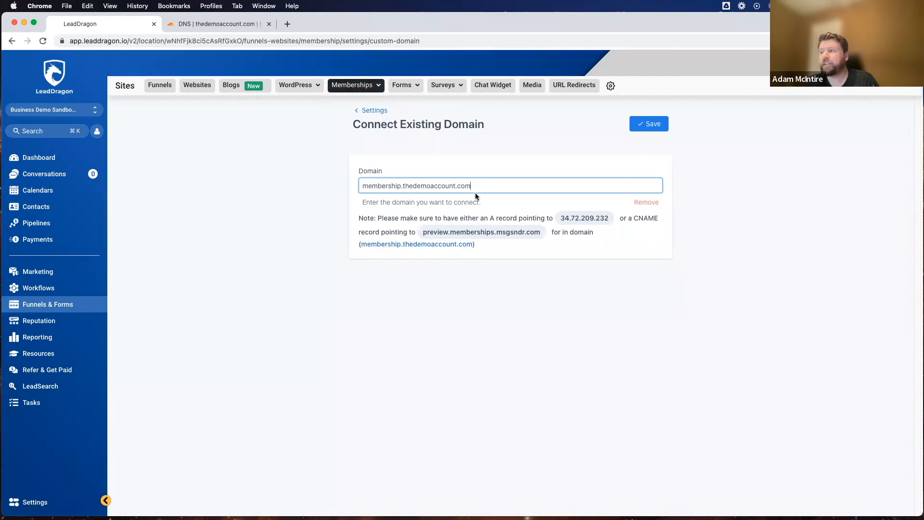
{"action": "left_click_drag", "start_coordinate": [481, 185], "coordinate": [363, 186]}
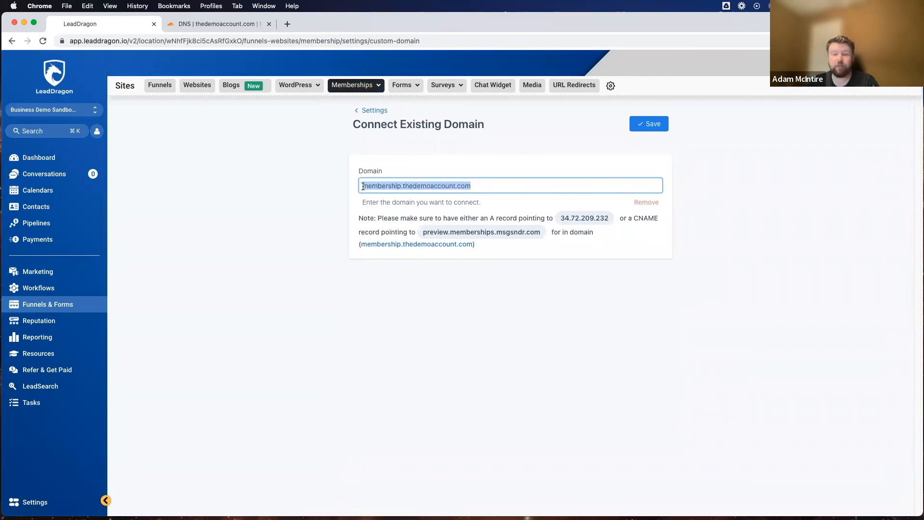
{"action": "left_click", "coordinate": [363, 187]}
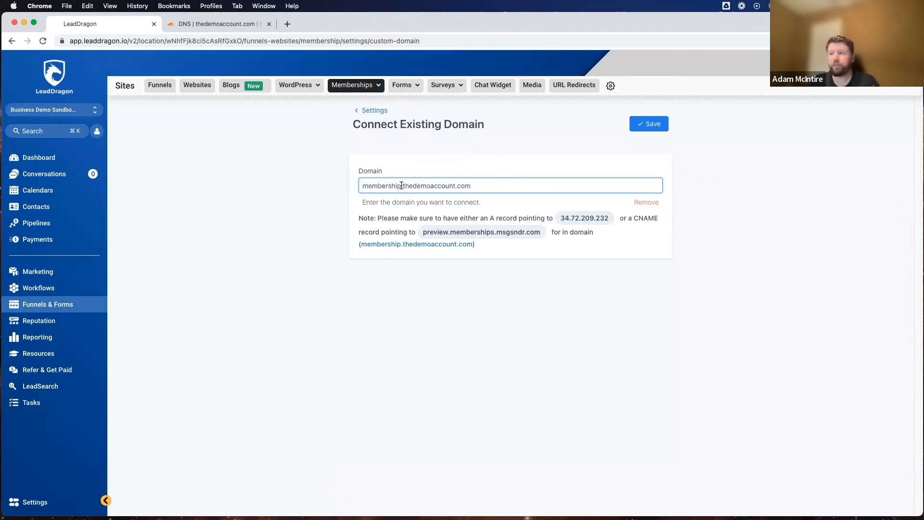
{"action": "left_click_drag", "start_coordinate": [403, 186], "coordinate": [477, 187]}
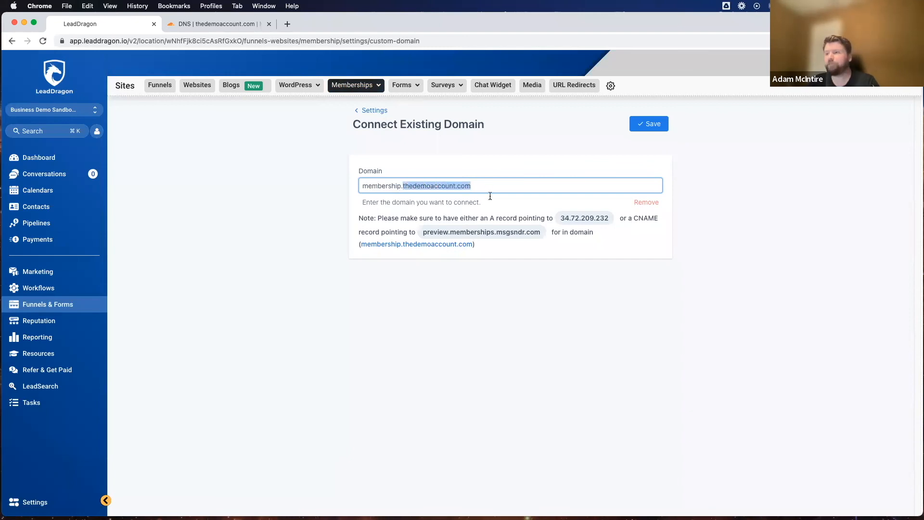
{"action": "left_click", "coordinate": [489, 188]}
{"action": "left_click_drag", "start_coordinate": [400, 186], "coordinate": [330, 190]}
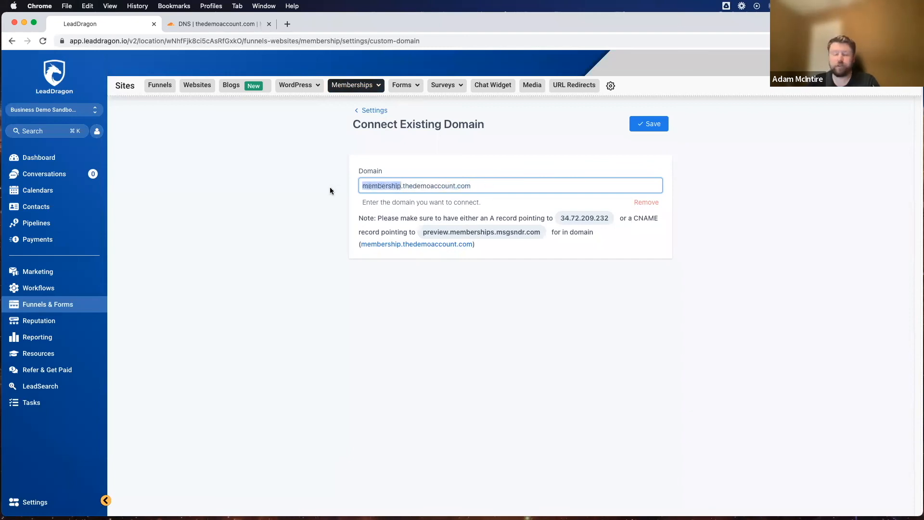
{"action": "left_click", "coordinate": [315, 191]}
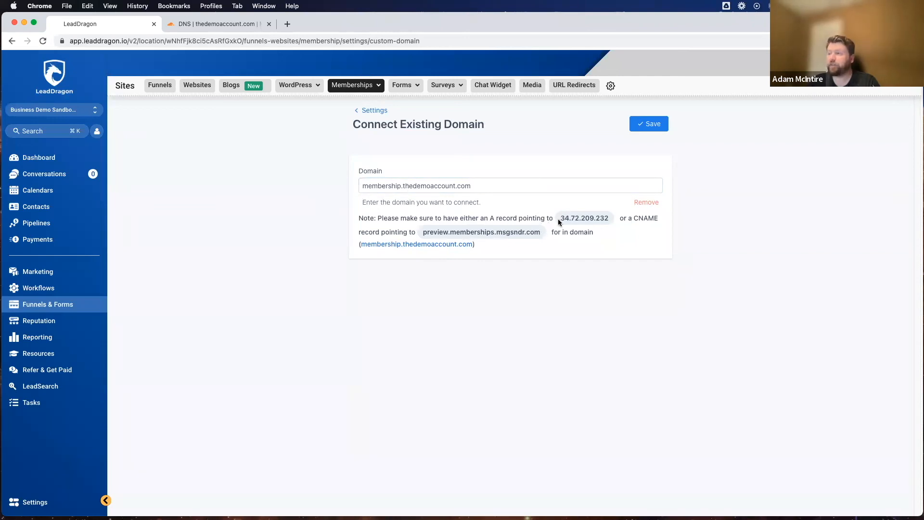
Step: Copy the A record IP address 34.72.209.232 from the domain note
{"action": "left_click_drag", "start_coordinate": [558, 219], "coordinate": [607, 219]}
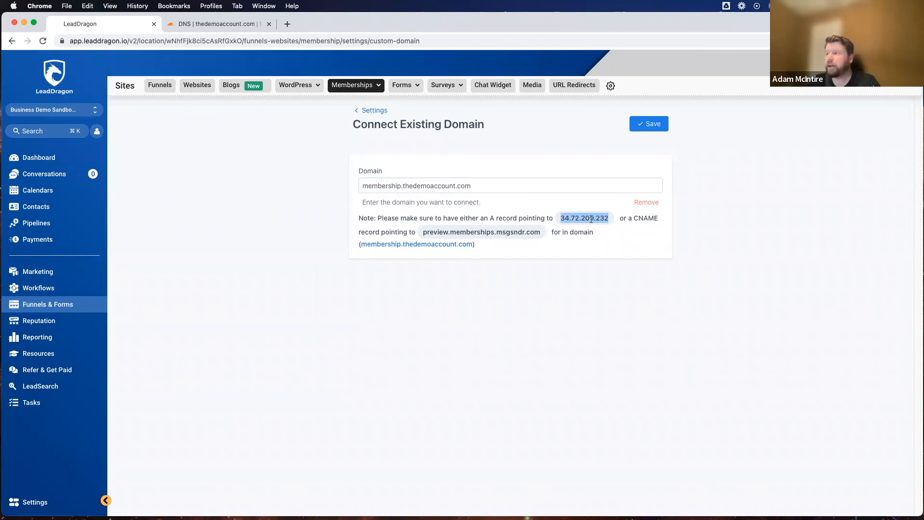
{"action": "right_click", "coordinate": [591, 218]}
{"action": "left_click", "coordinate": [607, 240]}
{"action": "left_click", "coordinate": [595, 284]}
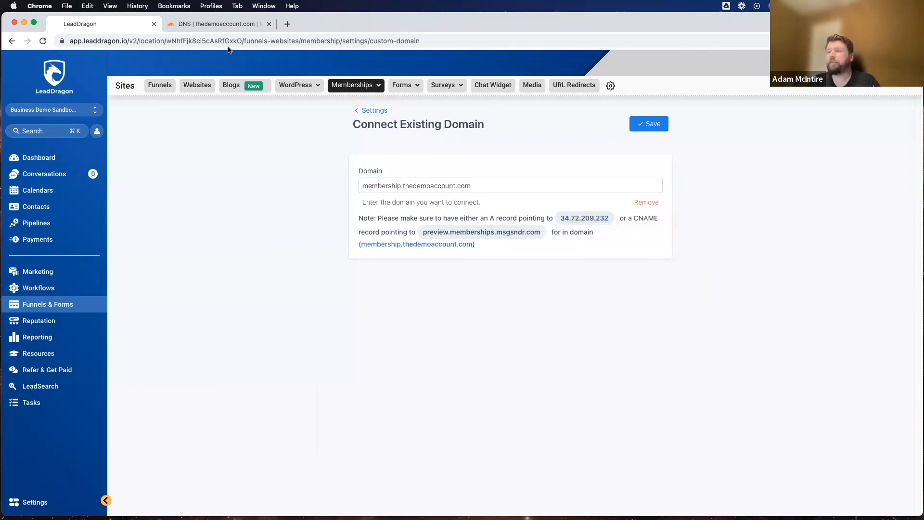
Step: Switch to the Cloudflare DNS page, start a new A record for thedemoaccount.com, and name it membership
{"action": "left_click", "coordinate": [206, 24]}
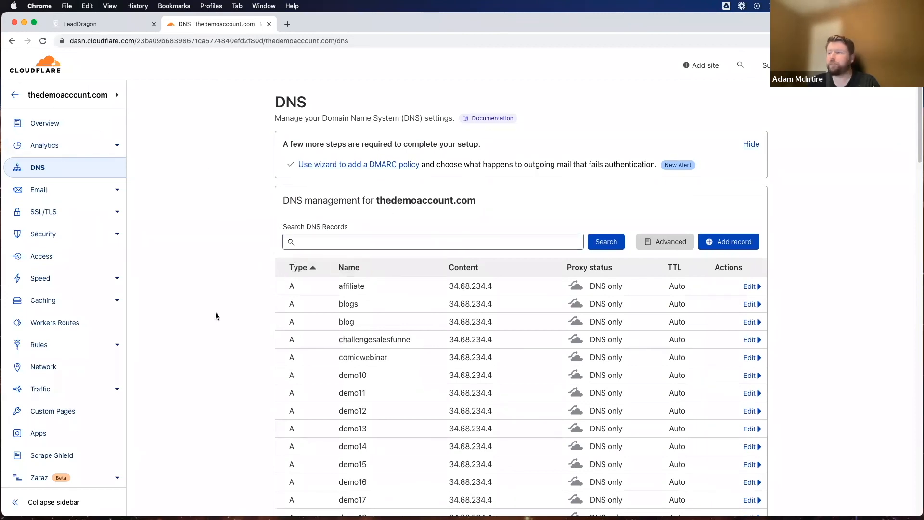
{"action": "scroll", "coordinate": [216, 313], "scroll_direction": "down", "scroll_amount": 7}
{"action": "scroll", "coordinate": [216, 314], "scroll_direction": "up", "scroll_amount": 7}
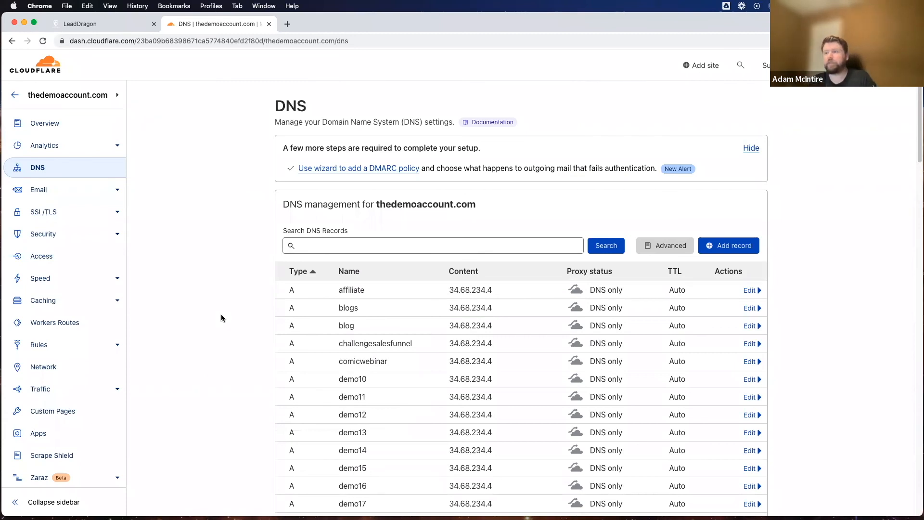
{"action": "scroll", "coordinate": [224, 311], "scroll_direction": "down", "scroll_amount": 4}
{"action": "scroll", "coordinate": [224, 311], "scroll_direction": "up", "scroll_amount": 4}
{"action": "left_click", "coordinate": [734, 246]}
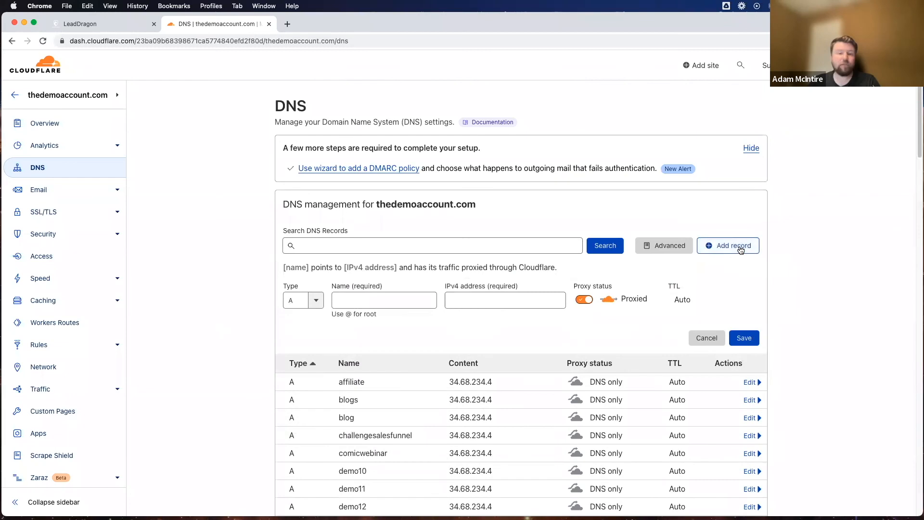
{"action": "left_click", "coordinate": [292, 299]}
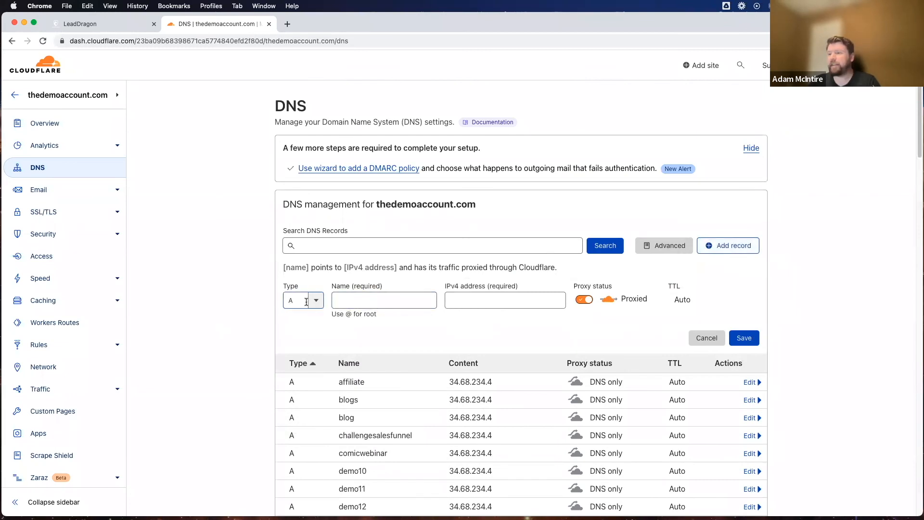
{"action": "left_click", "coordinate": [374, 295]}
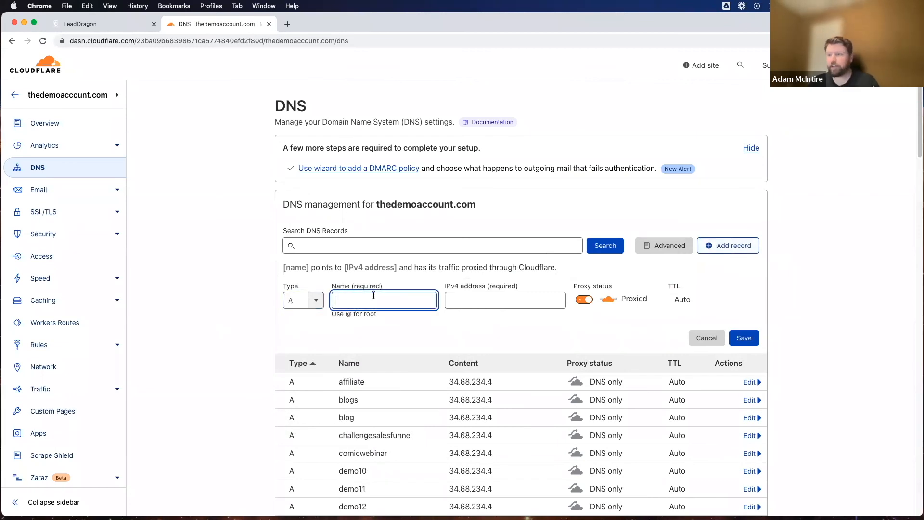
{"action": "type", "text": "membership"}
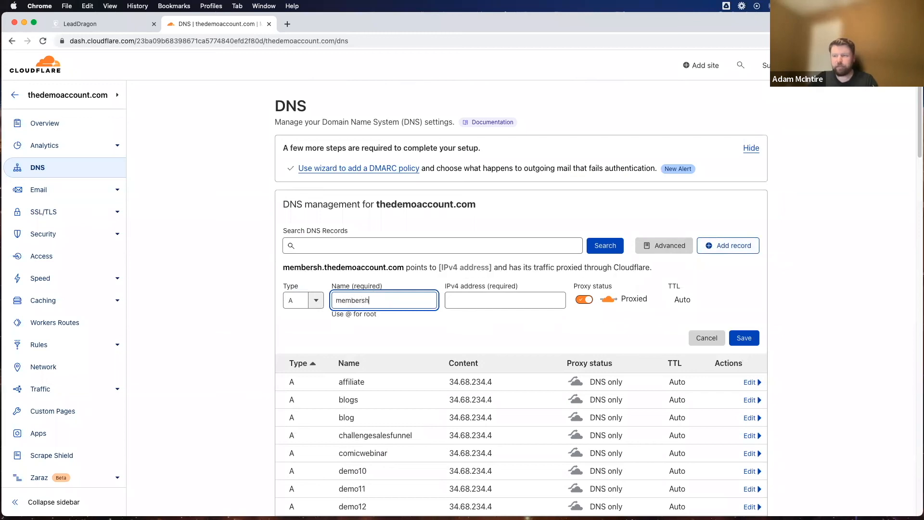
{"action": "left_click_drag", "start_coordinate": [411, 269], "coordinate": [390, 267]}
{"action": "left_click", "coordinate": [282, 270]}
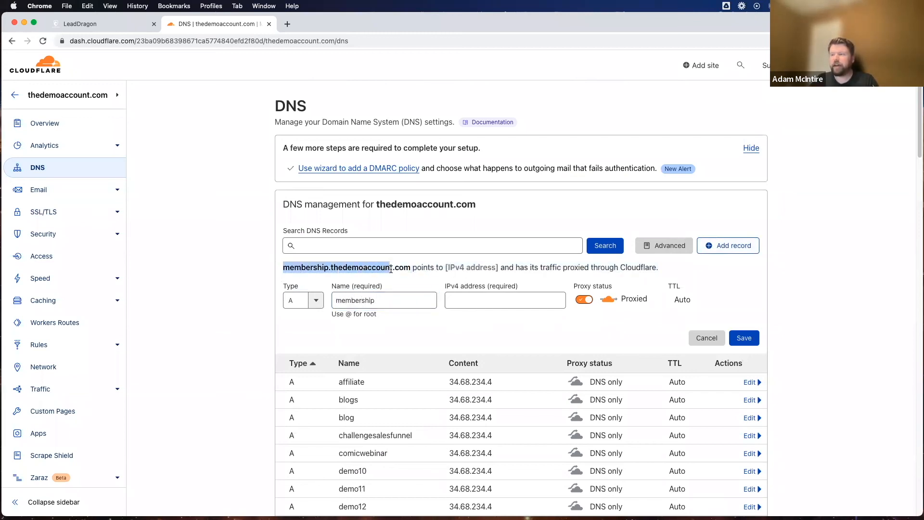
Step: Point the membership record to 34.72.209.232, set its proxy status to DNS only, and try to save it
{"action": "left_click", "coordinate": [480, 299]}
{"action": "type", "text": "34.72.209.232"}
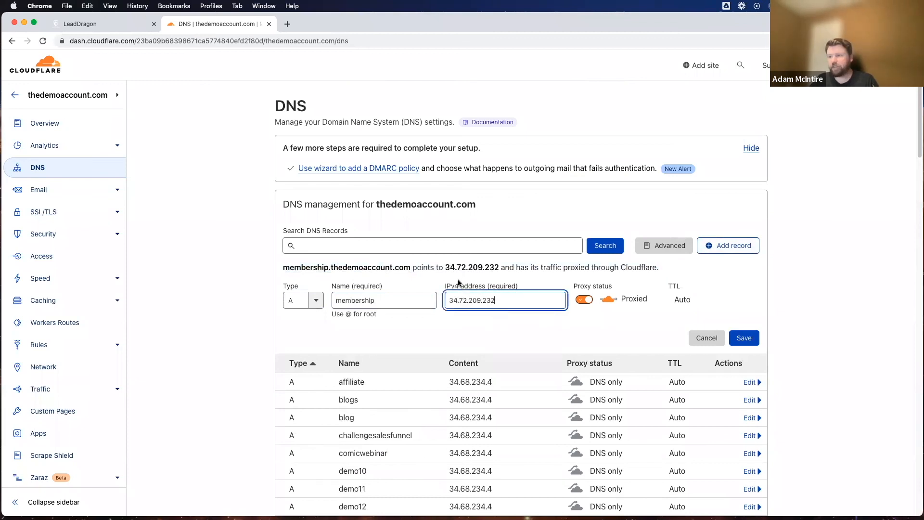
{"action": "left_click", "coordinate": [411, 273]}
{"action": "left_click", "coordinate": [587, 302]}
{"action": "key", "text": "space"}
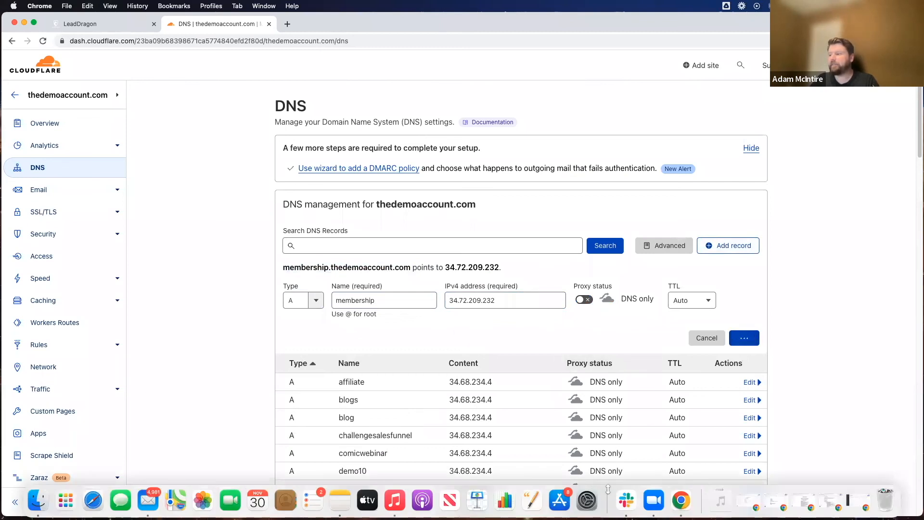
{"action": "left_click", "coordinate": [593, 505]}
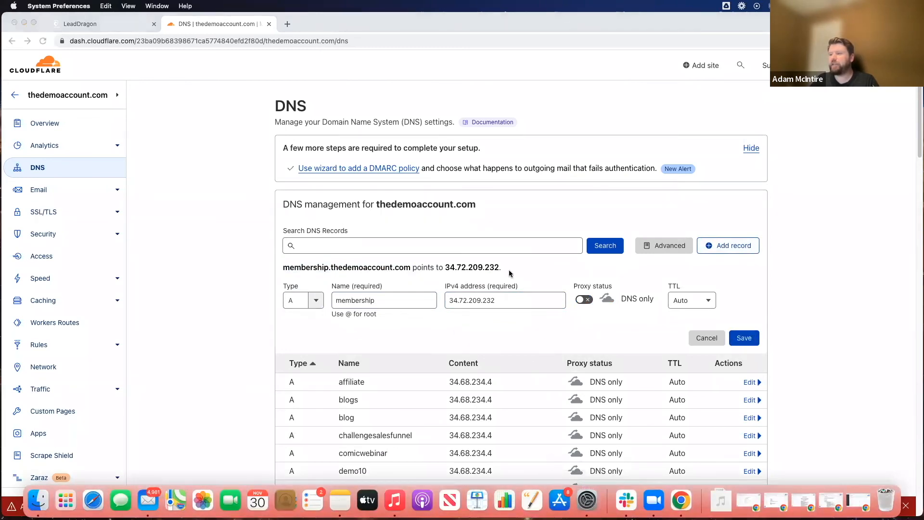
{"action": "left_click", "coordinate": [647, 208]}
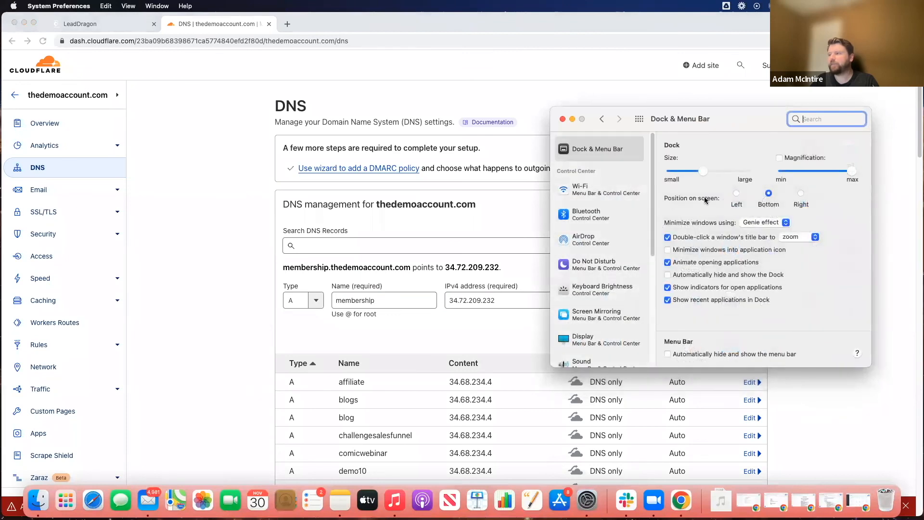
{"action": "left_click", "coordinate": [563, 119]}
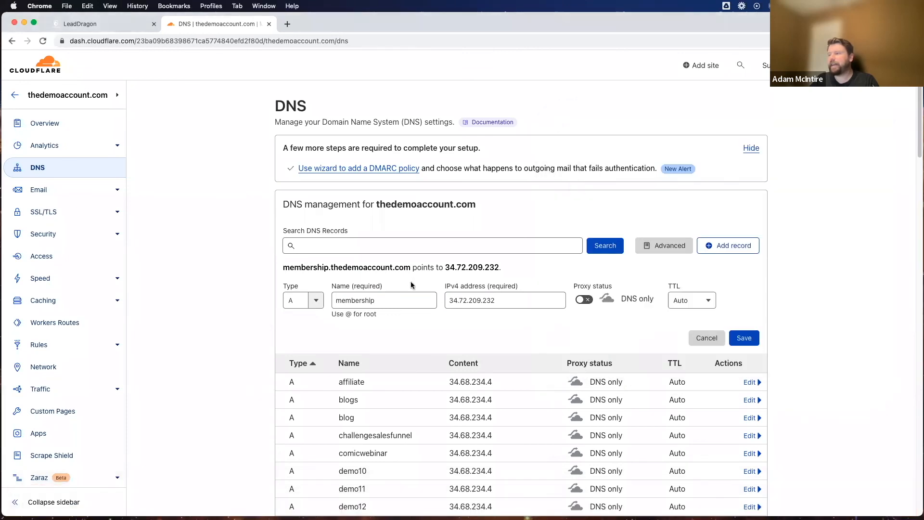
Step: Try again to save the new membership A record
{"action": "left_click", "coordinate": [743, 337]}
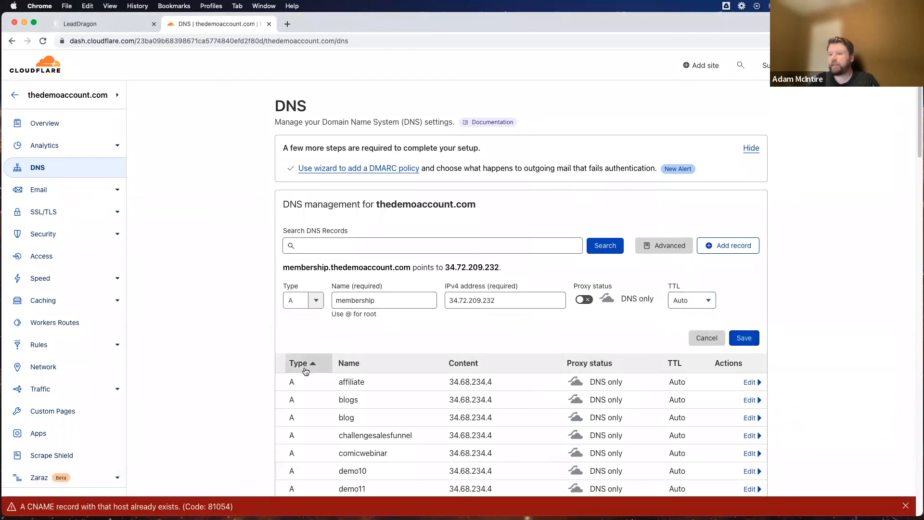
Step: Switch back to LeadDragon and change the membership domain to bdmembership.thedemoaccount.com
{"action": "scroll", "coordinate": [349, 321], "scroll_direction": "down", "scroll_amount": 20}
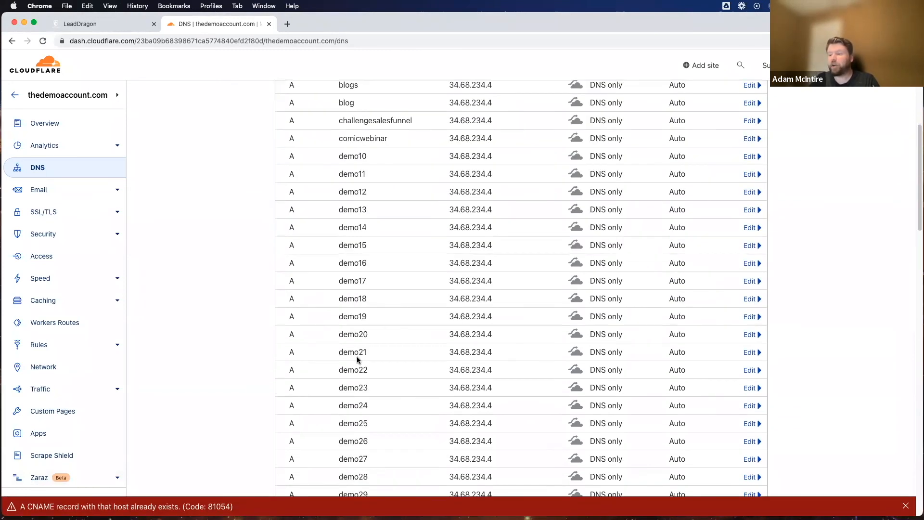
{"action": "scroll", "coordinate": [358, 358], "scroll_direction": "up", "scroll_amount": 8}
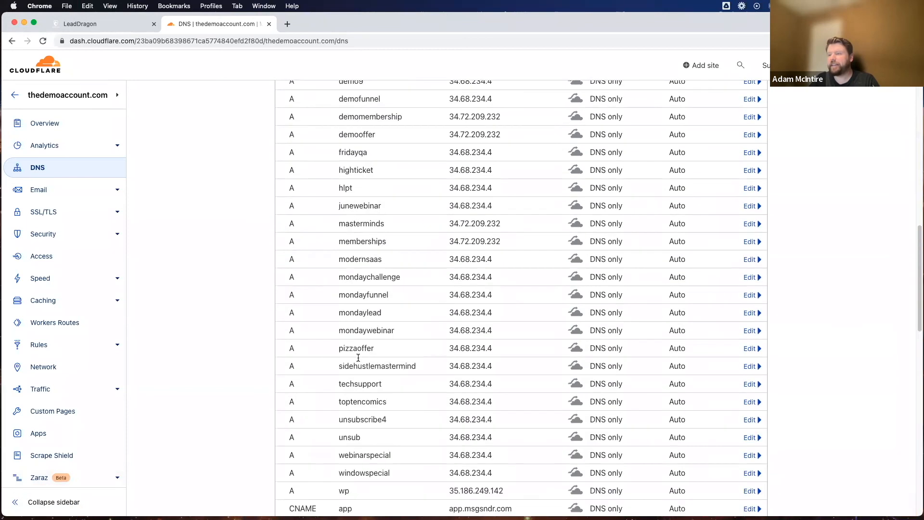
{"action": "scroll", "coordinate": [356, 360], "scroll_direction": "up", "scroll_amount": 10}
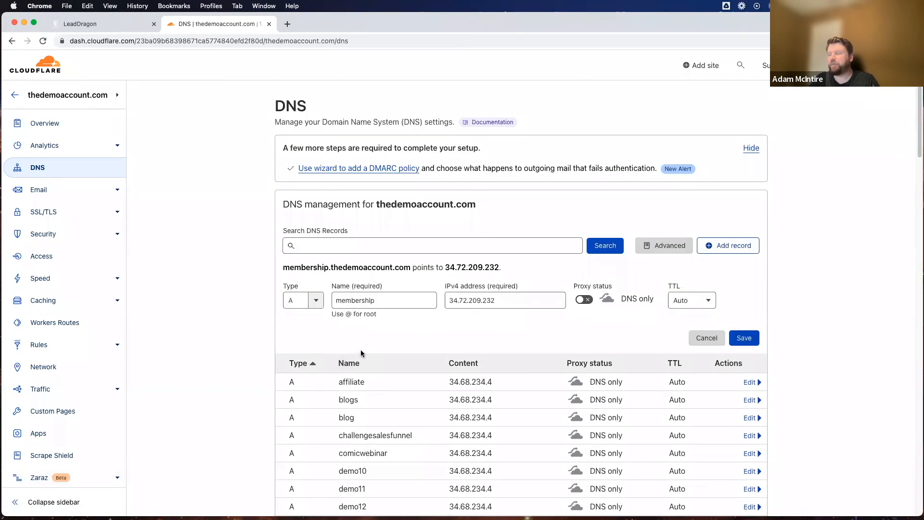
{"action": "left_click", "coordinate": [105, 22]}
{"action": "left_click", "coordinate": [400, 186]}
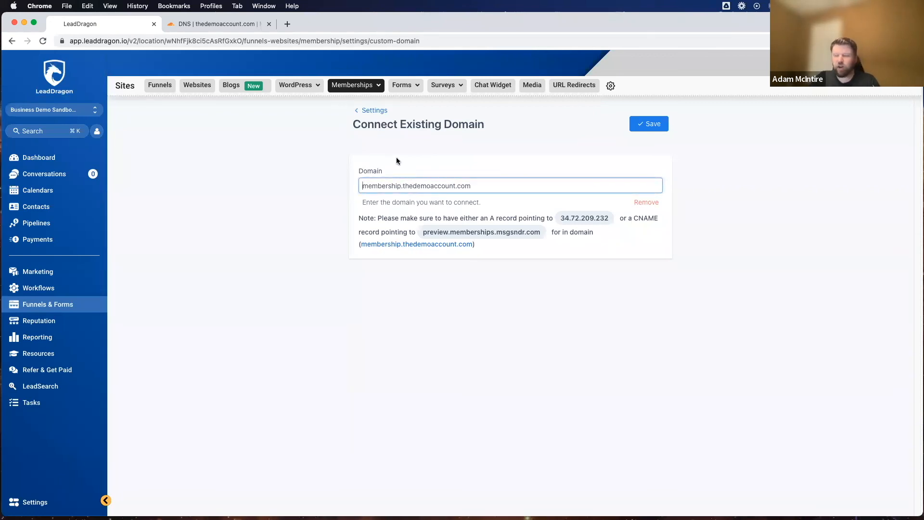
{"action": "type", "text": "bd"}
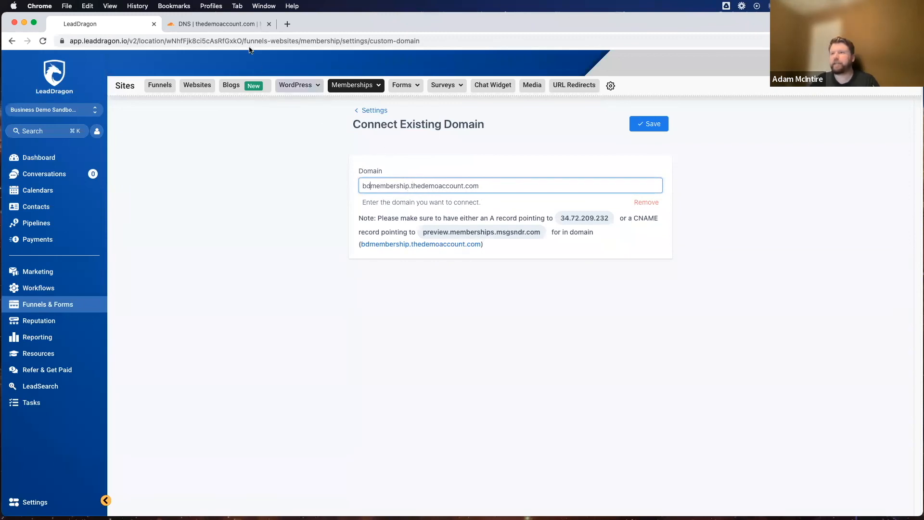
Step: Switch to the Cloudflare DNS page, rename the pending A record to bdmembership, and save it
{"action": "left_click", "coordinate": [222, 24]}
{"action": "left_click", "coordinate": [332, 297]}
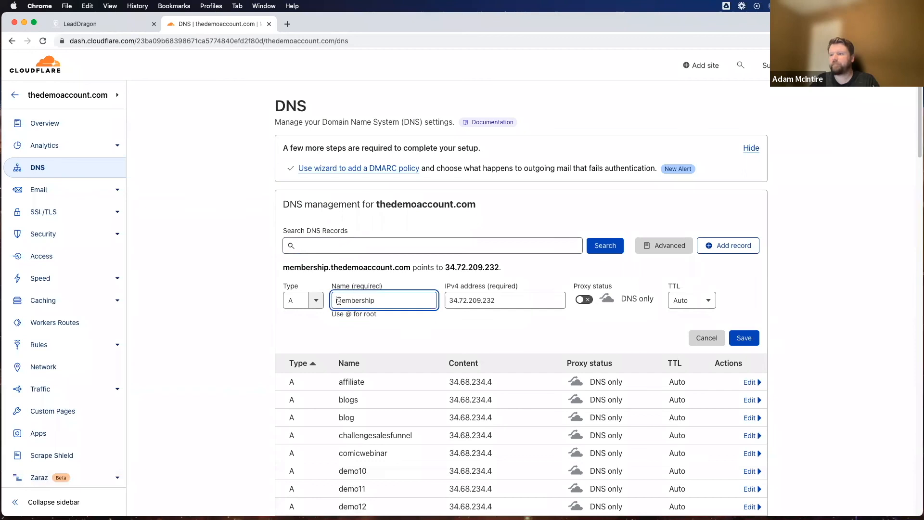
{"action": "type", "text": "bd"}
{"action": "left_click", "coordinate": [403, 324]}
{"action": "left_click", "coordinate": [744, 338]}
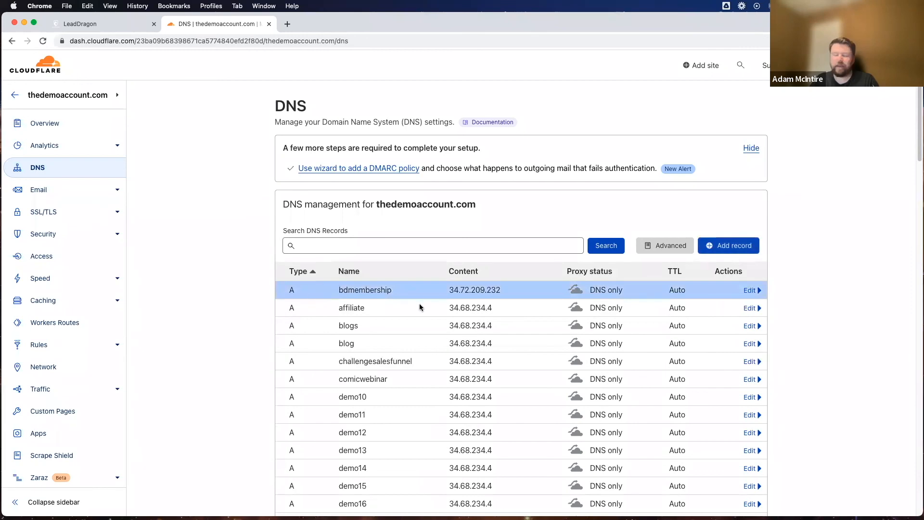
{"action": "scroll", "coordinate": [433, 342], "scroll_direction": "down", "scroll_amount": 10}
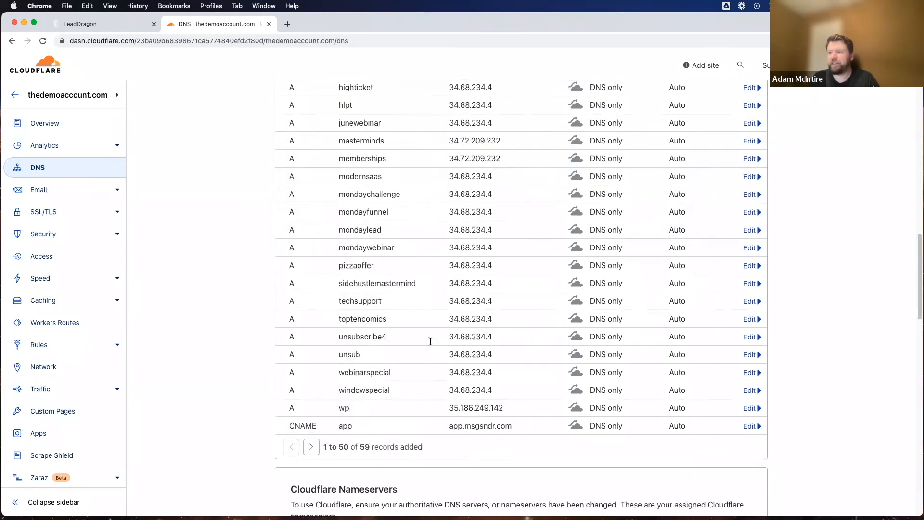
{"action": "scroll", "coordinate": [430, 332], "scroll_direction": "up", "scroll_amount": 10}
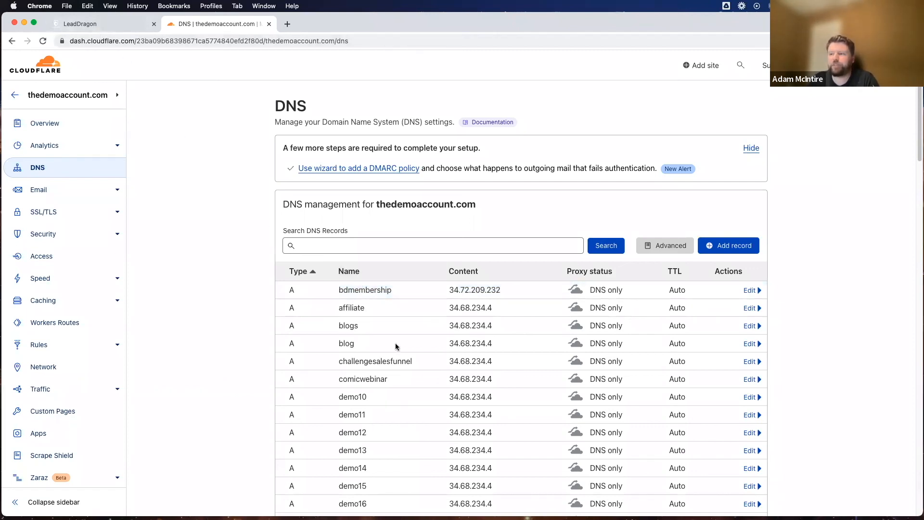
Step: Return to LeadDragon, save bdmembership.thedemoaccount.com as the custom domain, and go back to the membership settings
{"action": "left_click", "coordinate": [106, 26]}
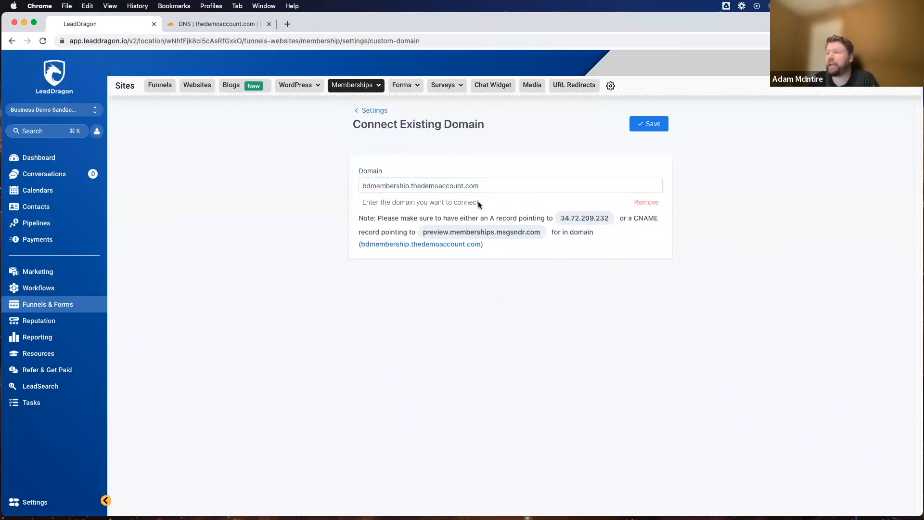
{"action": "left_click", "coordinate": [650, 125]}
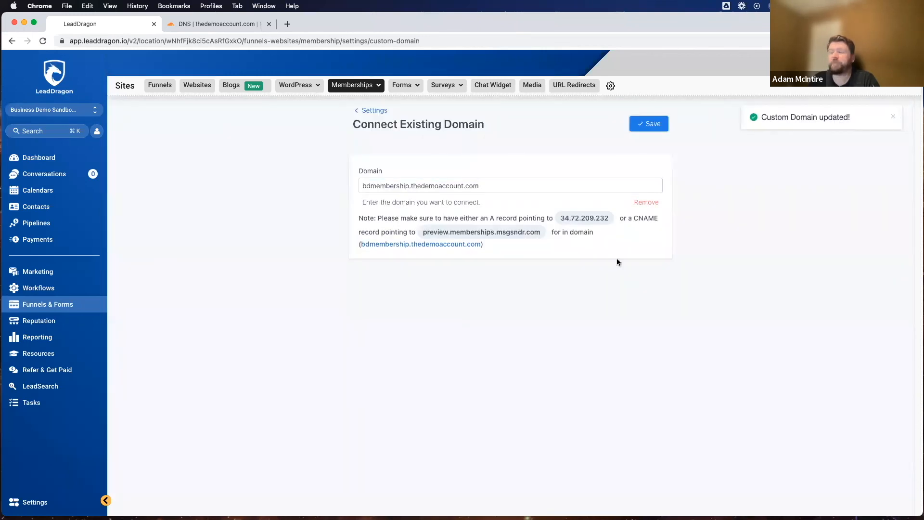
{"action": "left_click", "coordinate": [375, 110]}
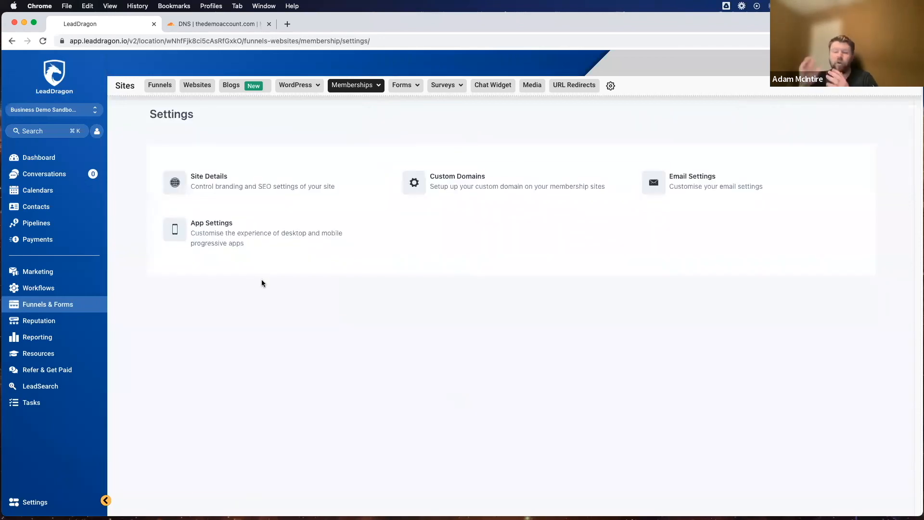
Step: Open the Copywriting Hacks offer and check the domain used in its share link
{"action": "left_click", "coordinate": [356, 91]}
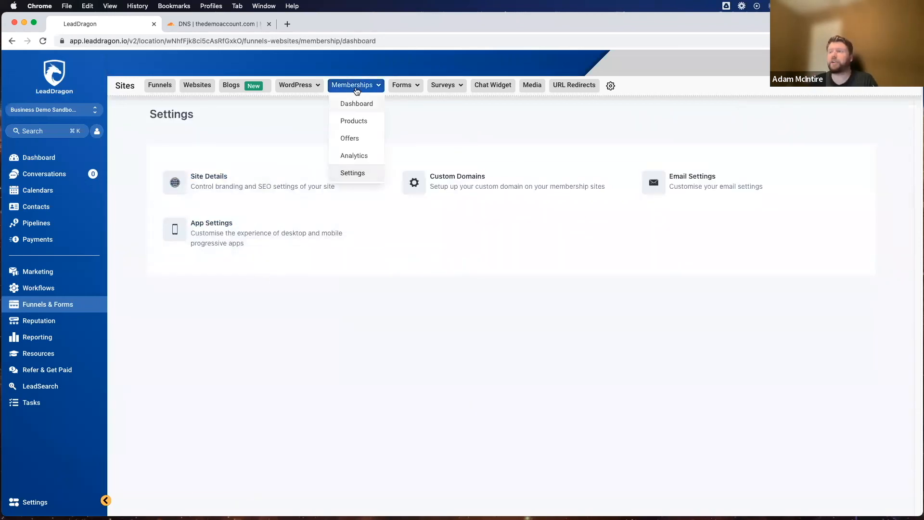
{"action": "left_click", "coordinate": [349, 141]}
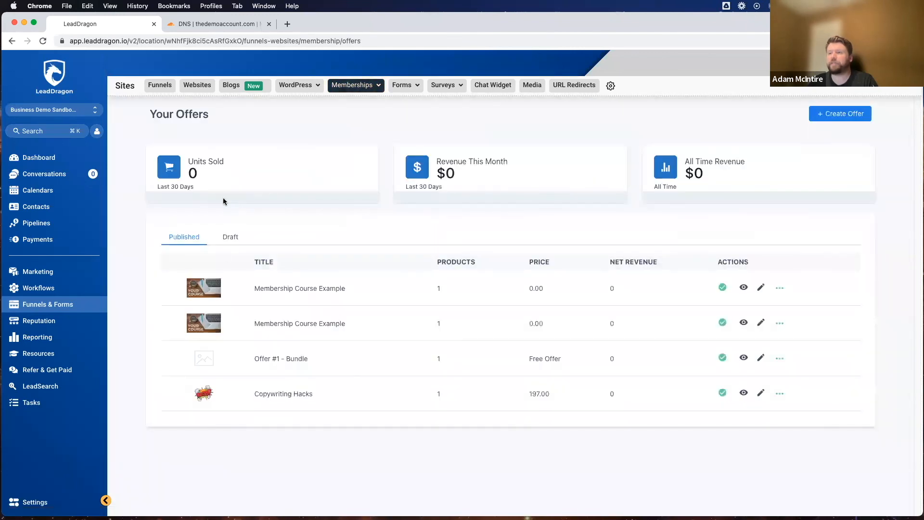
{"action": "left_click", "coordinate": [296, 393]}
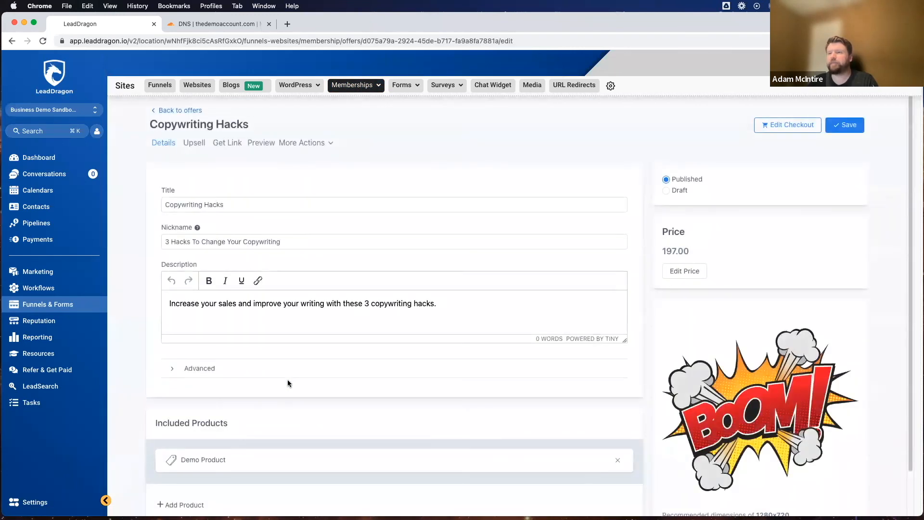
{"action": "left_click", "coordinate": [233, 141]}
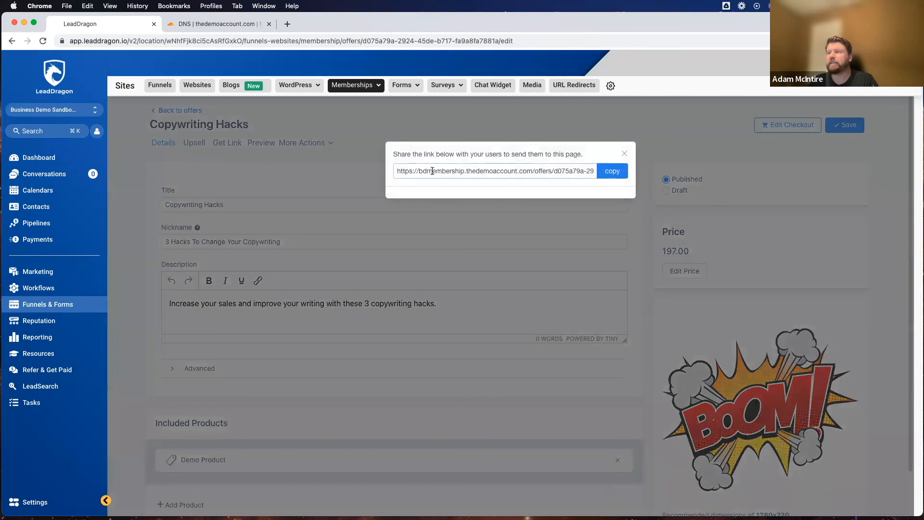
{"action": "left_click_drag", "start_coordinate": [418, 173], "coordinate": [532, 172]}
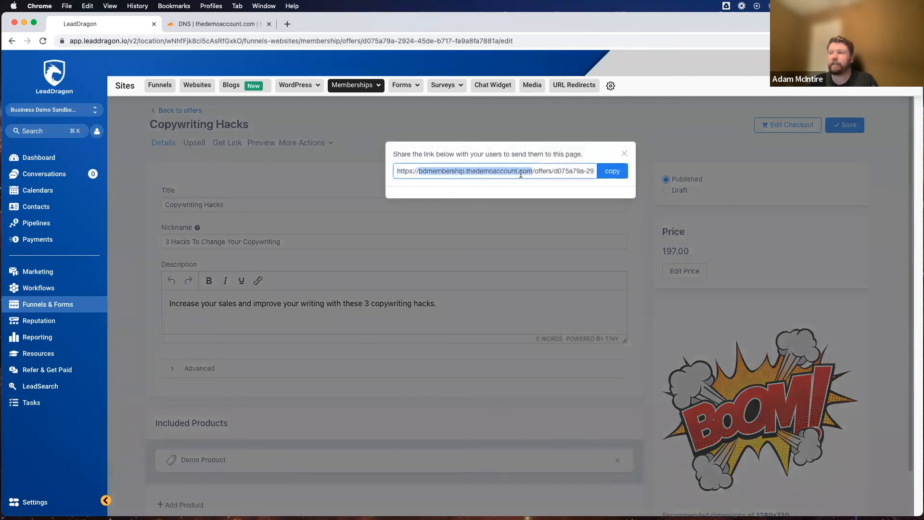
{"action": "left_click", "coordinate": [625, 153]}
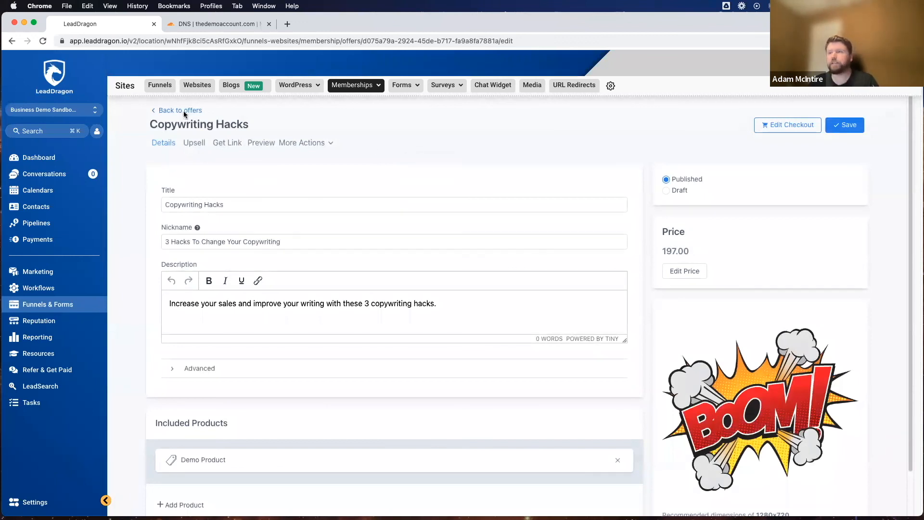
Step: Open the membership email settings and examine the templates available for the welcome email
{"action": "left_click", "coordinate": [356, 85]}
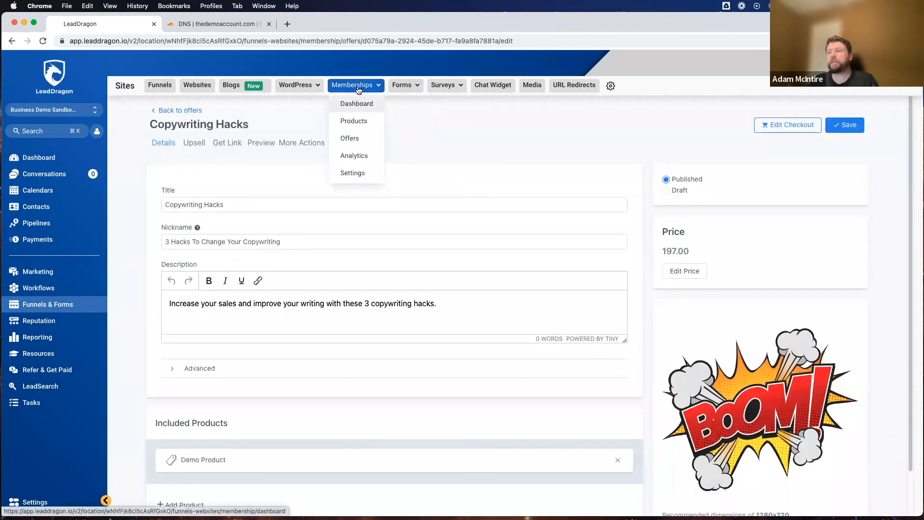
{"action": "left_click", "coordinate": [354, 173]}
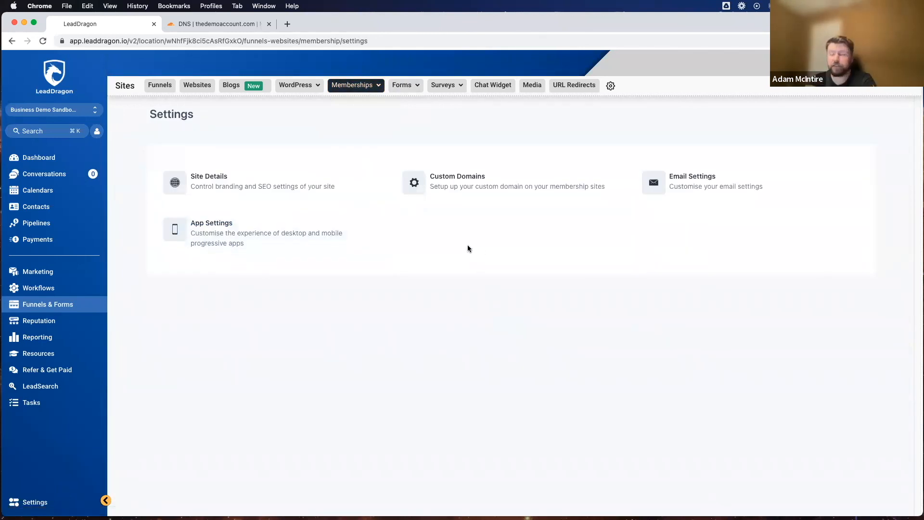
{"action": "left_click", "coordinate": [681, 176]}
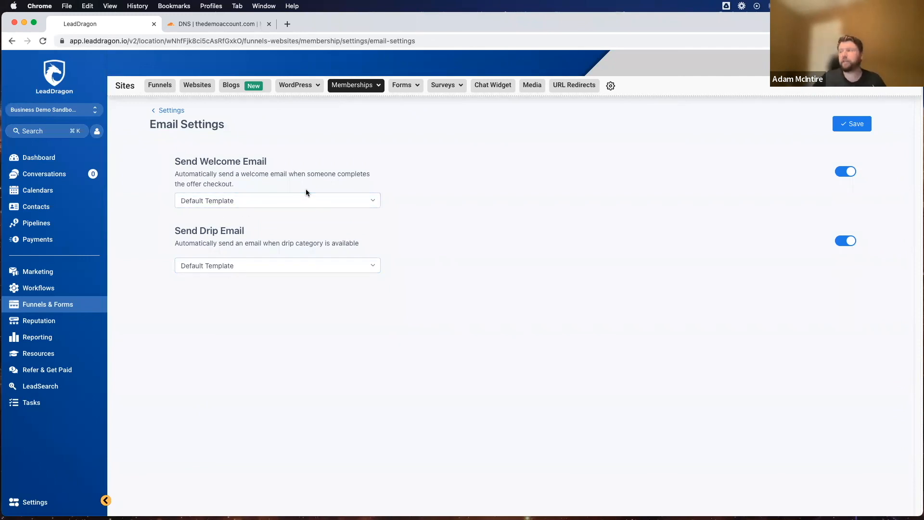
{"action": "left_click", "coordinate": [208, 201]}
{"action": "scroll", "coordinate": [237, 270], "scroll_direction": "down", "scroll_amount": 1}
{"action": "scroll", "coordinate": [238, 269], "scroll_direction": "down", "scroll_amount": 5}
{"action": "scroll", "coordinate": [236, 265], "scroll_direction": "up", "scroll_amount": 5}
{"action": "left_click", "coordinate": [523, 183]}
Step: Go to the marketing email templates, add the Membership Welcome Email from the template library, and check for it in the template list
{"action": "left_click", "coordinate": [38, 271]}
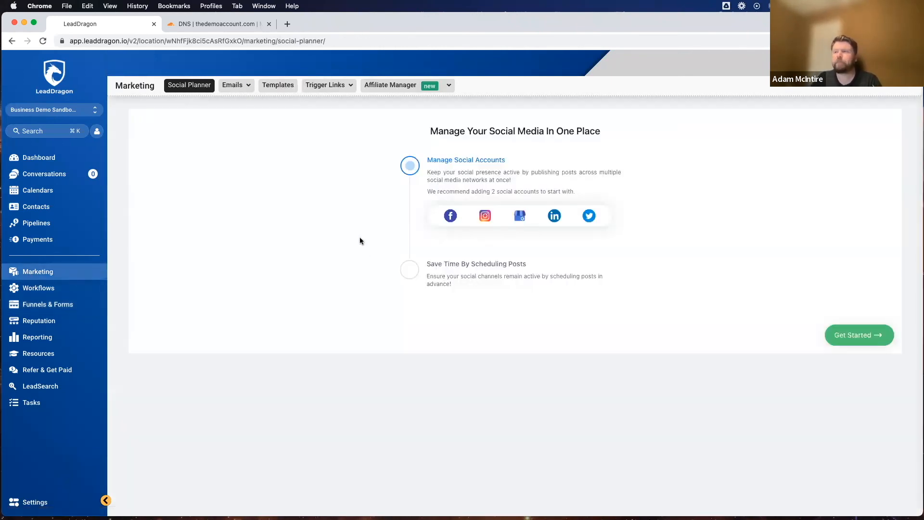
{"action": "mouse_move", "coordinate": [233, 86]}
{"action": "left_click", "coordinate": [227, 123]}
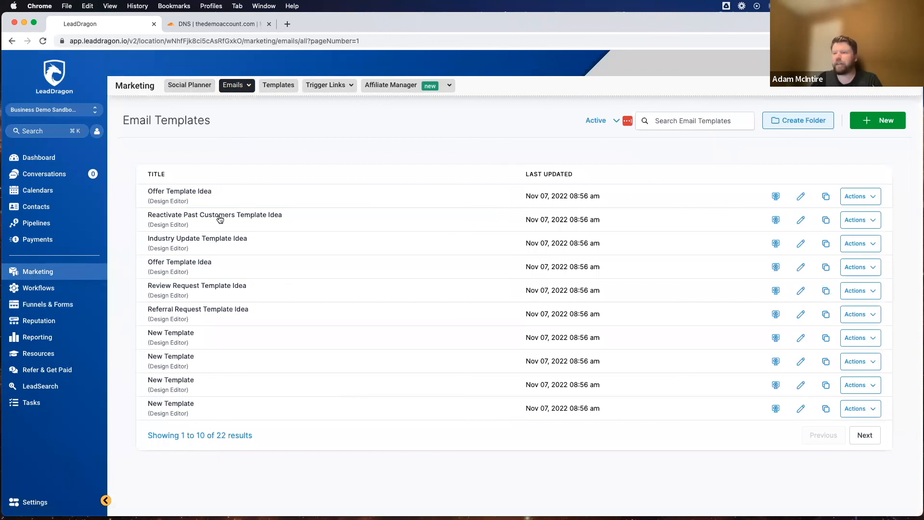
{"action": "left_click", "coordinate": [891, 121]}
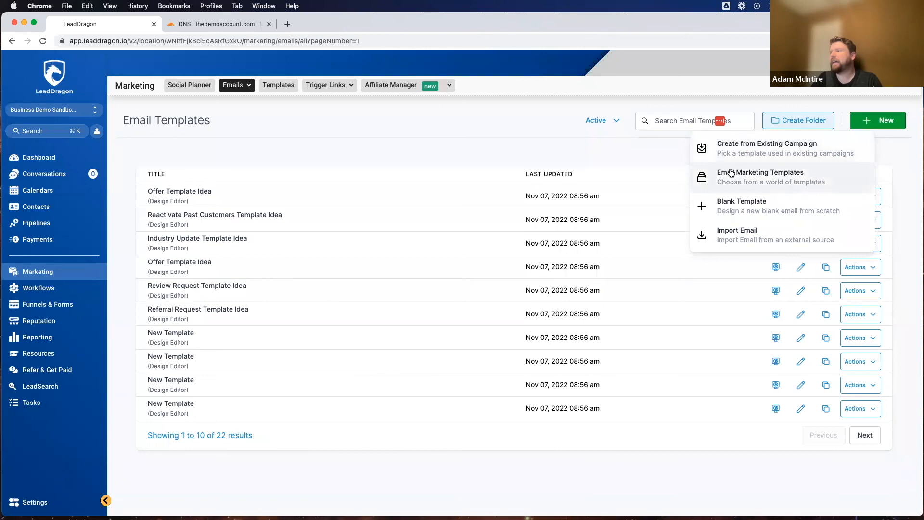
{"action": "left_click", "coordinate": [766, 175]}
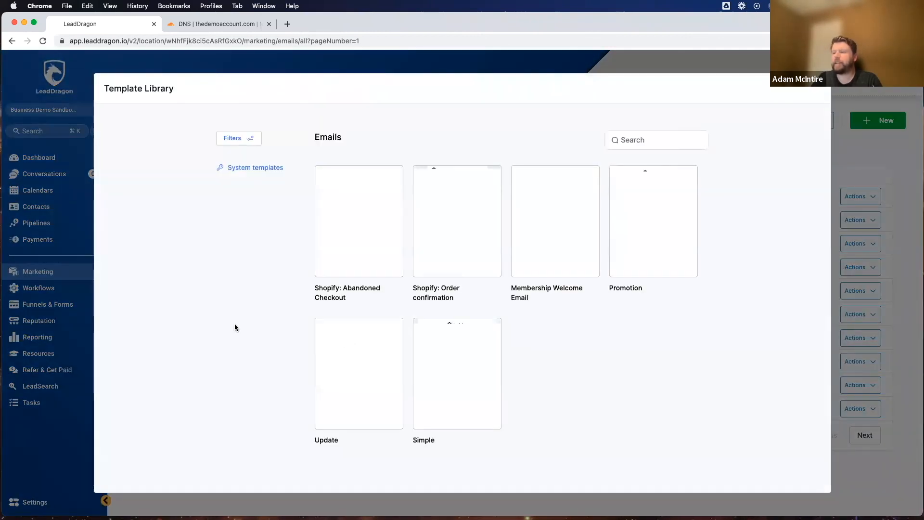
{"action": "mouse_move", "coordinate": [543, 215]}
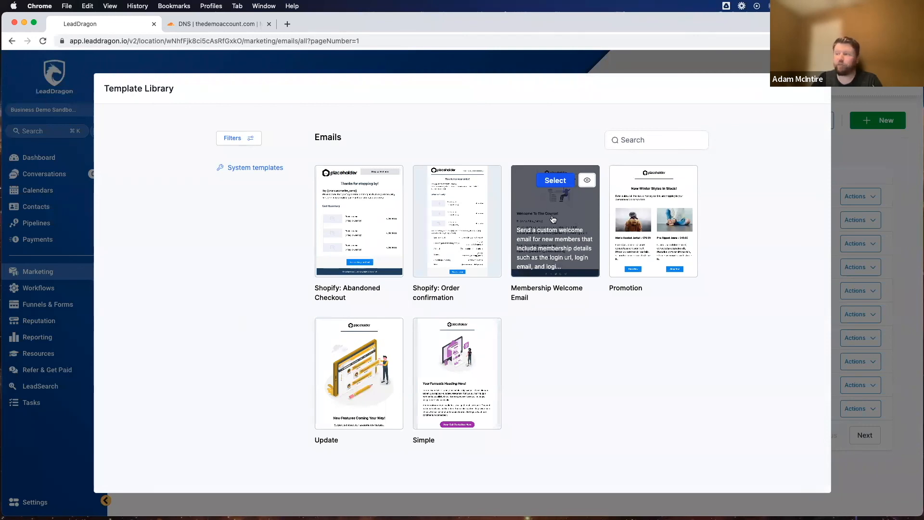
{"action": "left_click", "coordinate": [546, 180]}
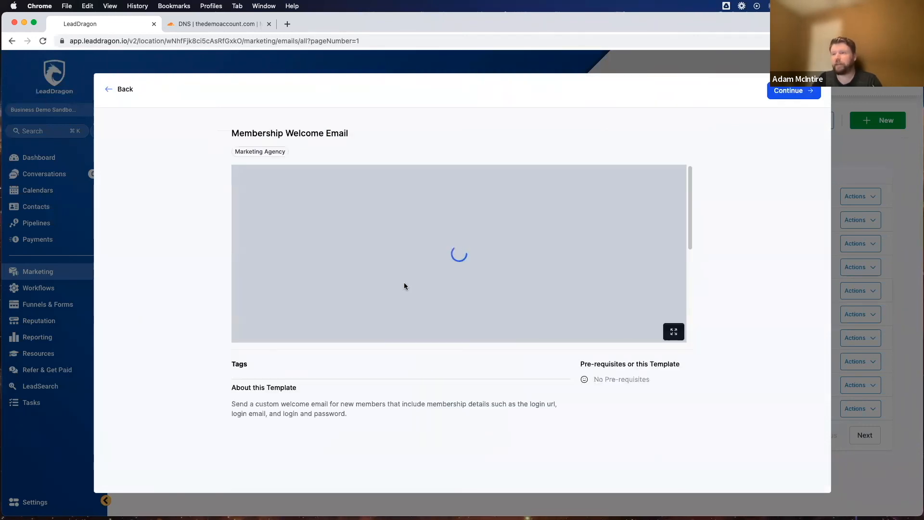
{"action": "left_click", "coordinate": [789, 93]}
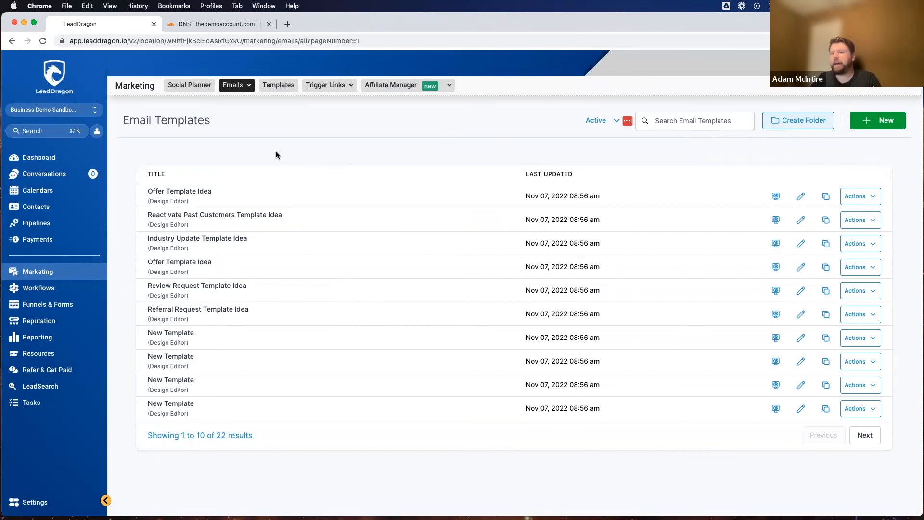
{"action": "left_click", "coordinate": [865, 435]}
{"action": "left_click", "coordinate": [822, 435]}
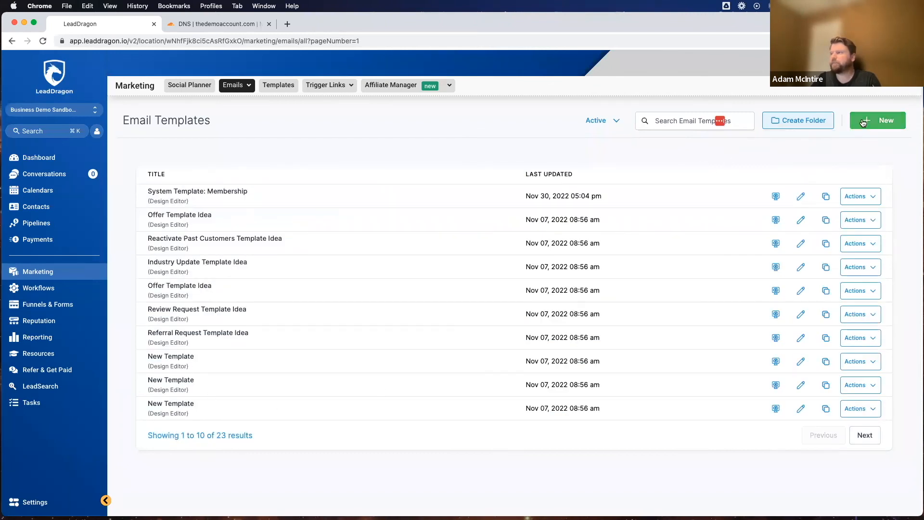
Step: Create another email template from the library's Membership Welcome Email, reviewing its preview before continuing to the email builder
{"action": "left_click", "coordinate": [877, 120]}
{"action": "left_click", "coordinate": [715, 173]}
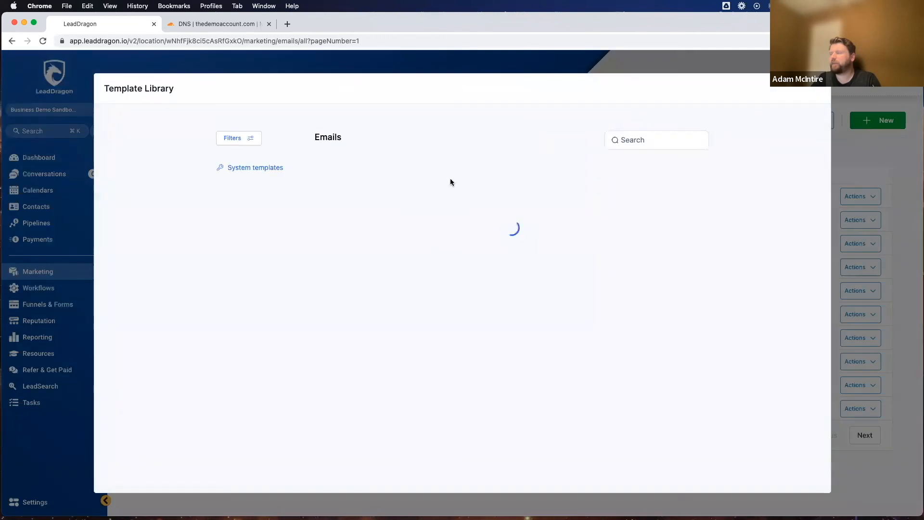
{"action": "left_click", "coordinate": [546, 247]}
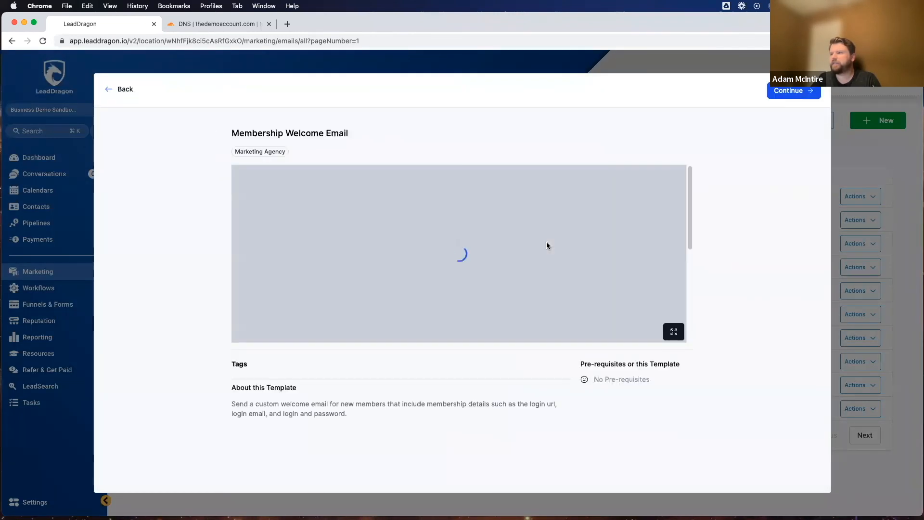
{"action": "scroll", "coordinate": [455, 233], "scroll_direction": "down", "scroll_amount": 10}
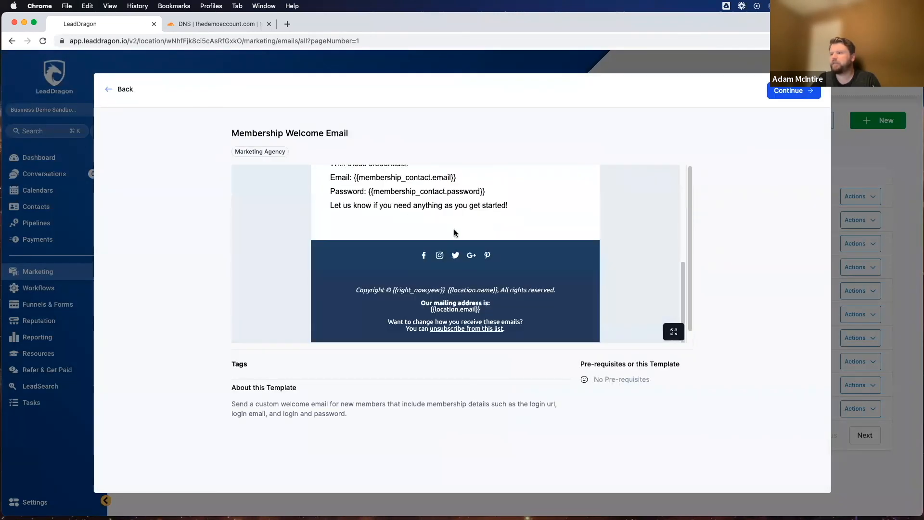
{"action": "scroll", "coordinate": [405, 222], "scroll_direction": "up", "scroll_amount": 10}
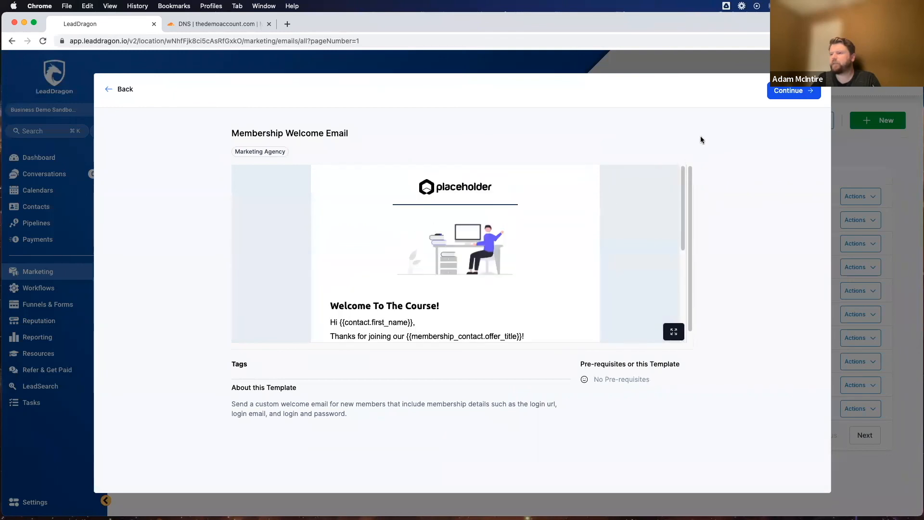
{"action": "left_click", "coordinate": [793, 91]}
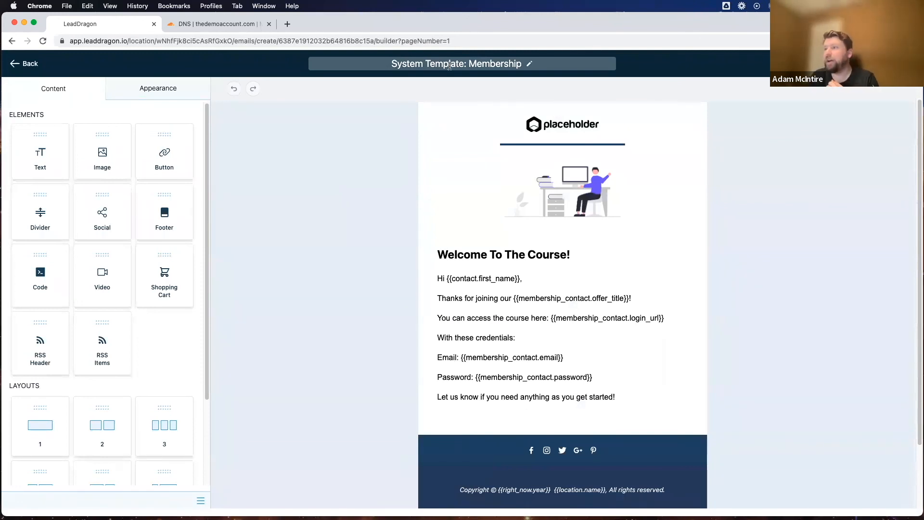
Step: Rename the email template to "Demo Account Membership Welcome Email"
{"action": "left_click", "coordinate": [449, 65]}
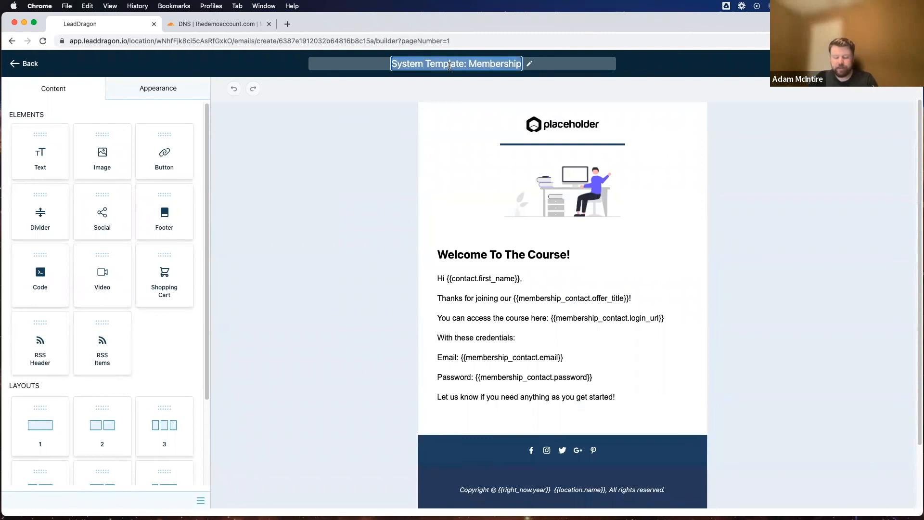
{"action": "type", "text": "Demo Account Membership Welcome Email"}
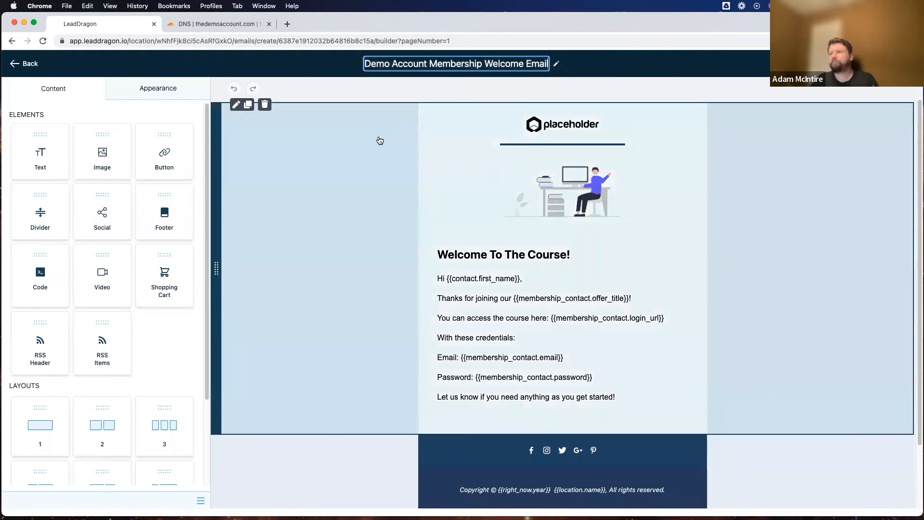
{"action": "left_click", "coordinate": [377, 139]}
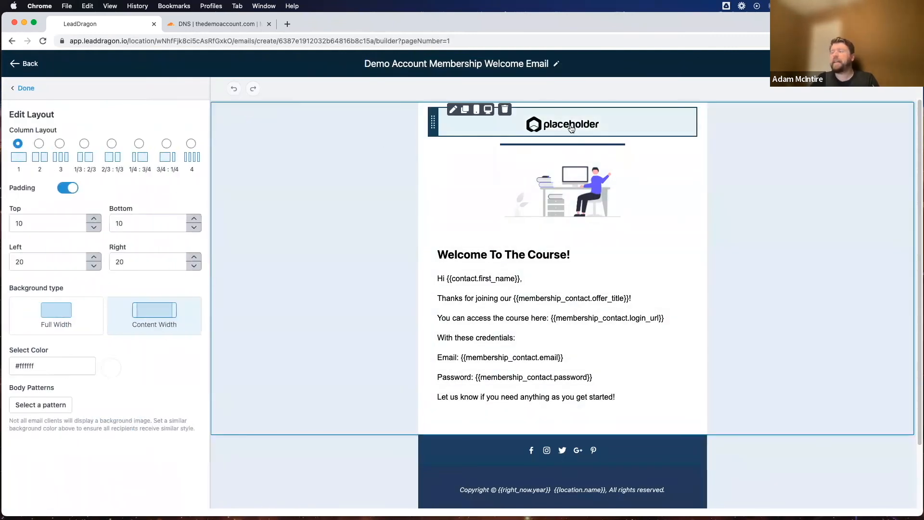
Step: Select the placeholder logo at the head of the email and open the media library to replace it
{"action": "left_click", "coordinate": [571, 128]}
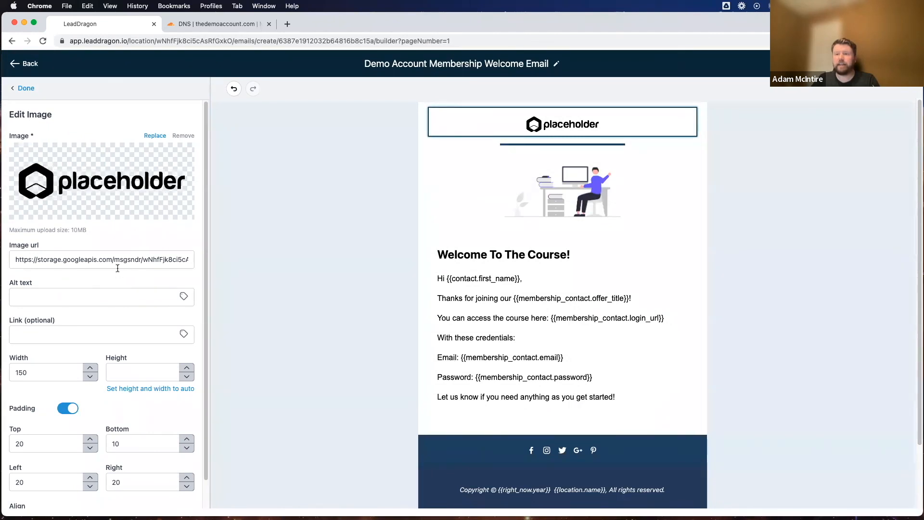
{"action": "left_click", "coordinate": [154, 136]}
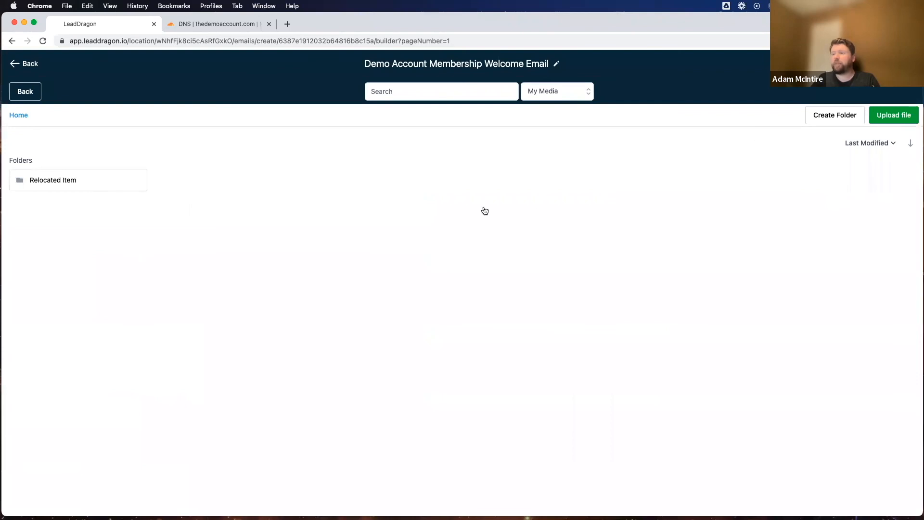
{"action": "scroll", "coordinate": [389, 246], "scroll_direction": "down", "scroll_amount": 3}
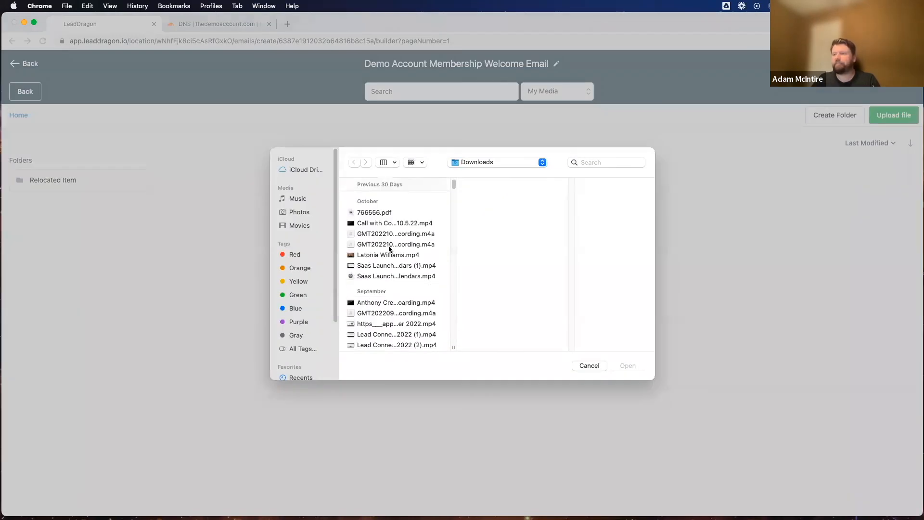
{"action": "scroll", "coordinate": [377, 222], "scroll_direction": "down", "scroll_amount": 10}
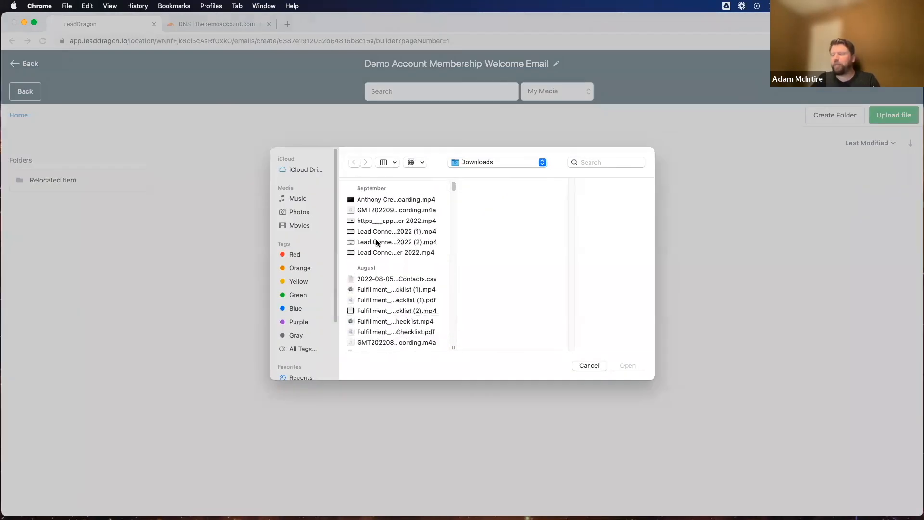
{"action": "scroll", "coordinate": [380, 251], "scroll_direction": "down", "scroll_amount": 8}
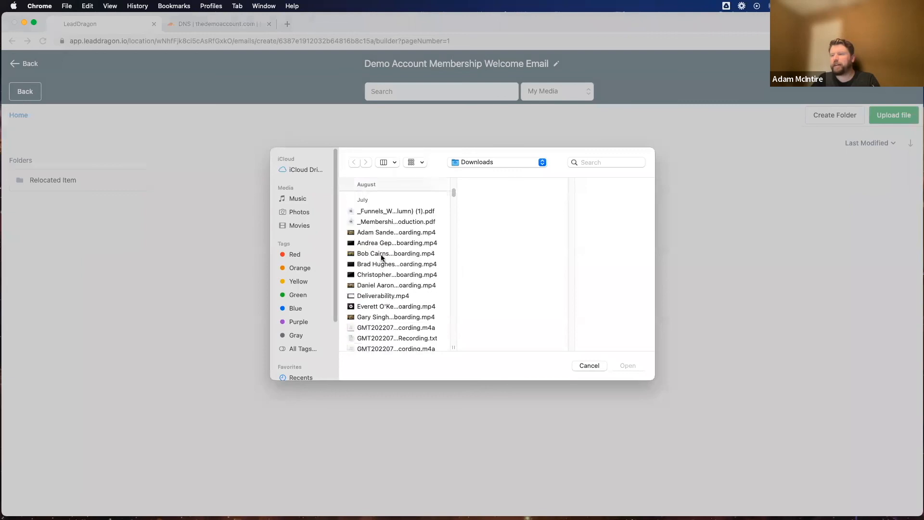
{"action": "scroll", "coordinate": [380, 255], "scroll_direction": "up", "scroll_amount": 4}
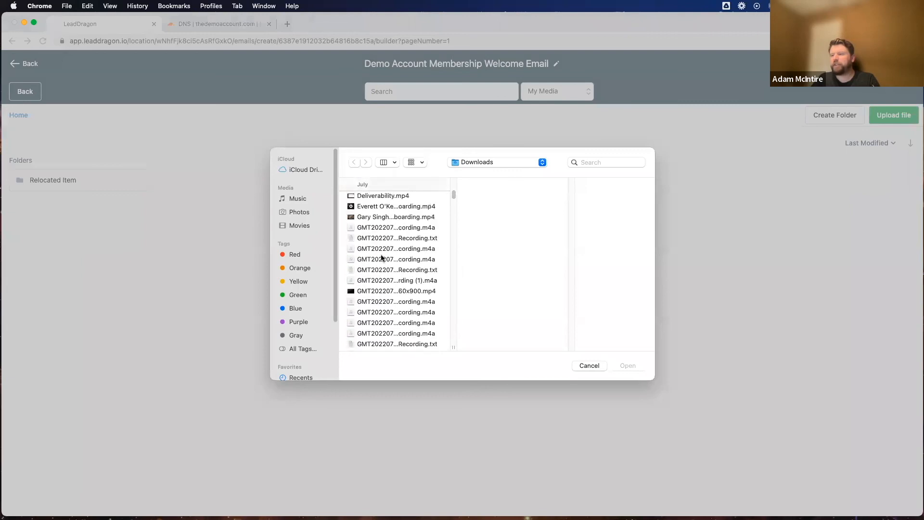
{"action": "left_click", "coordinate": [607, 165]}
{"action": "type", "text": "k"}
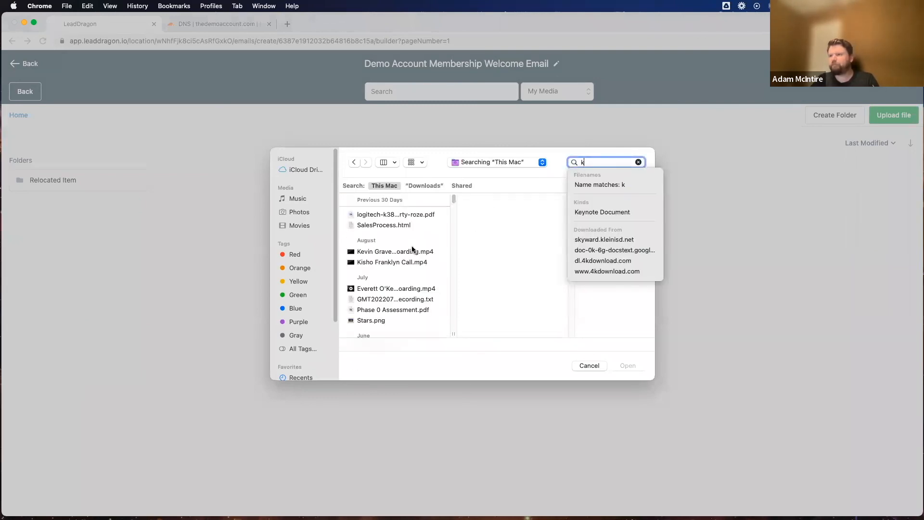
{"action": "scroll", "coordinate": [413, 248], "scroll_direction": "down", "scroll_amount": 10}
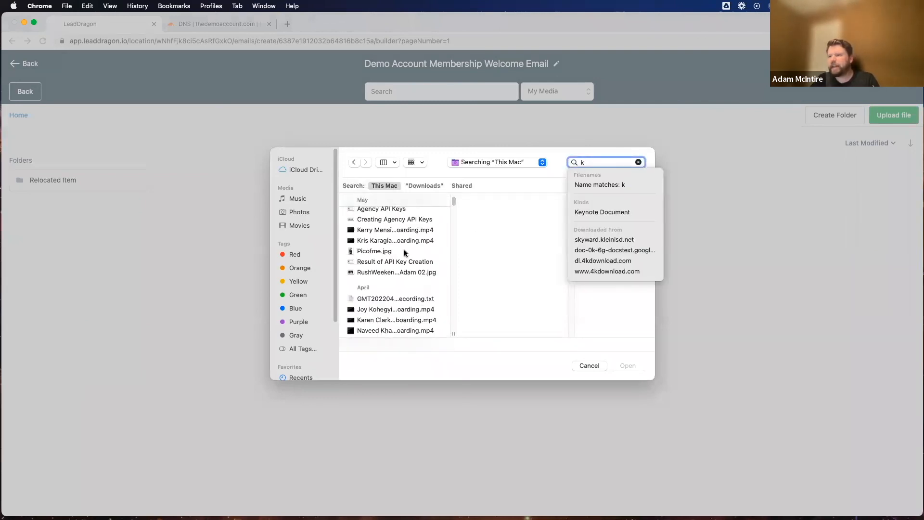
{"action": "scroll", "coordinate": [405, 252], "scroll_direction": "down", "scroll_amount": 10}
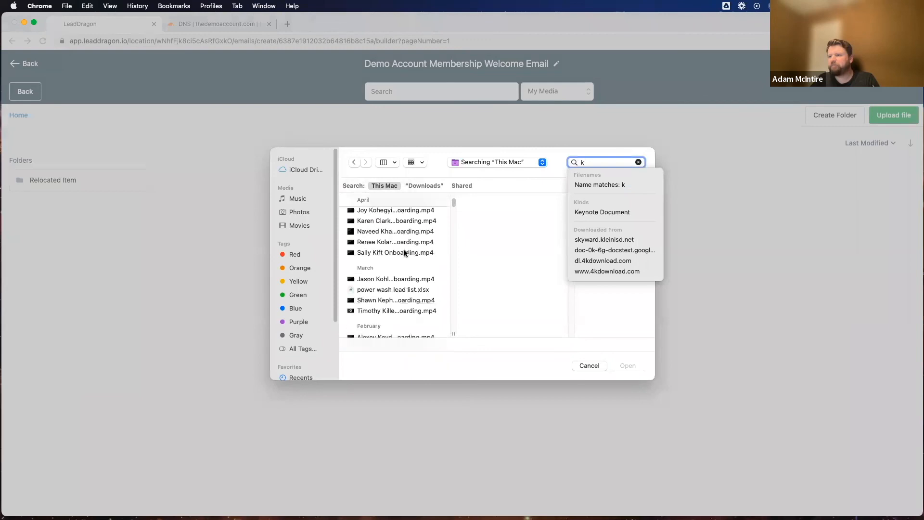
{"action": "scroll", "coordinate": [404, 253], "scroll_direction": "down", "scroll_amount": 5}
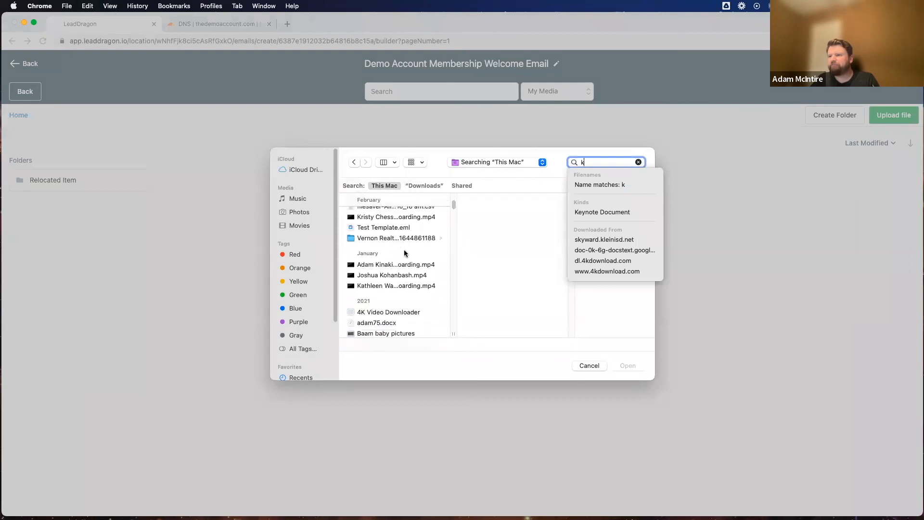
{"action": "scroll", "coordinate": [435, 264], "scroll_direction": "down", "scroll_amount": 10}
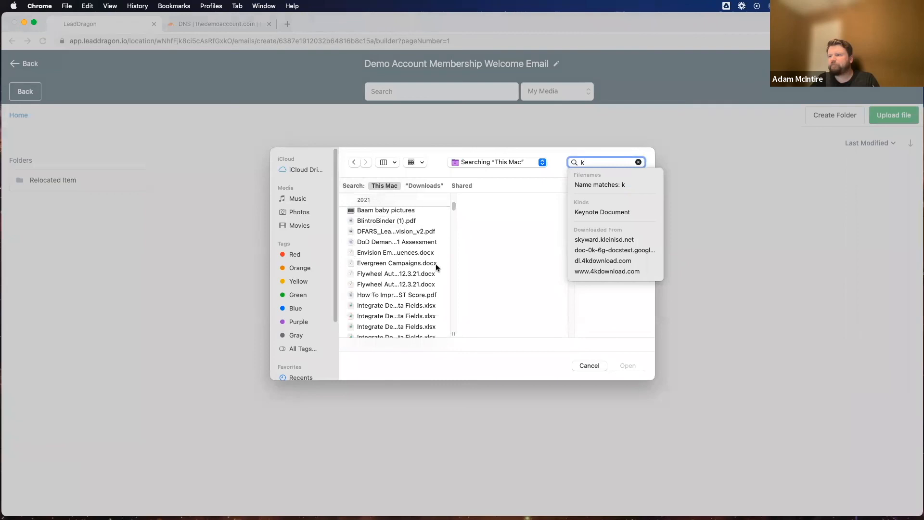
{"action": "scroll", "coordinate": [435, 269], "scroll_direction": "down", "scroll_amount": 5}
{"action": "scroll", "coordinate": [435, 269], "scroll_direction": "up", "scroll_amount": 9}
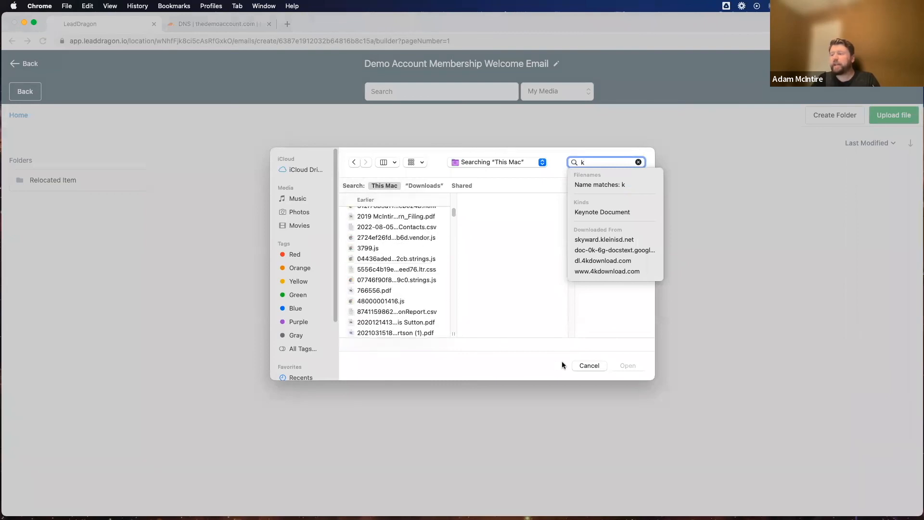
{"action": "left_click", "coordinate": [589, 366]}
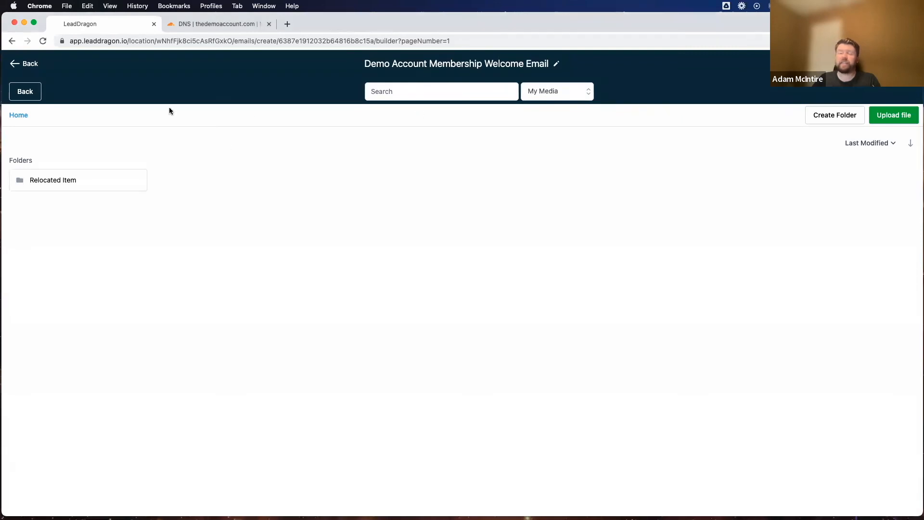
Step: Search Unsplash for copywriting images and replace the placeholder logo with the typewriter photo
{"action": "left_click", "coordinate": [542, 94]}
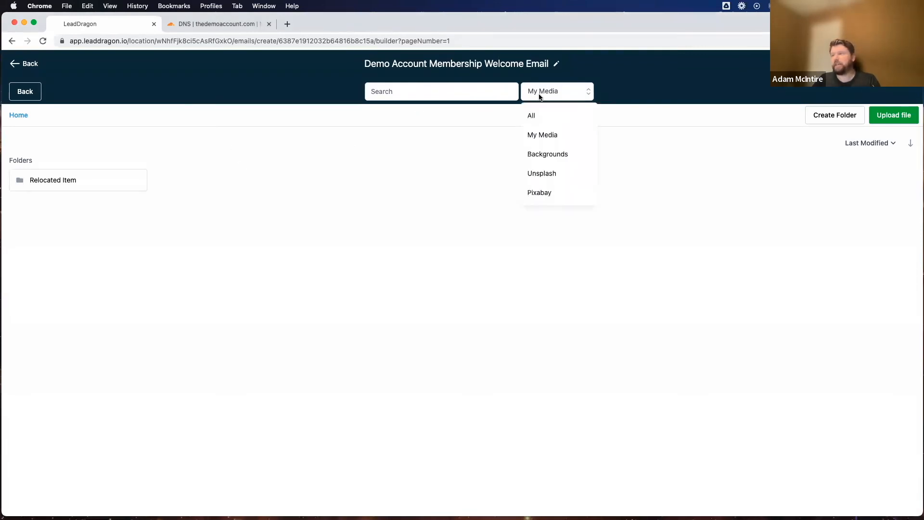
{"action": "left_click", "coordinate": [543, 179]}
{"action": "left_click", "coordinate": [436, 89]}
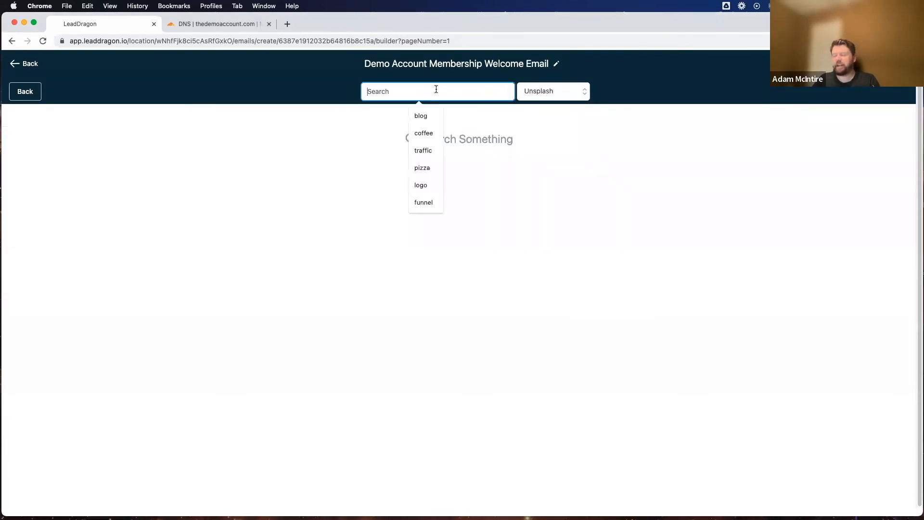
{"action": "type", "text": "copywriting"}
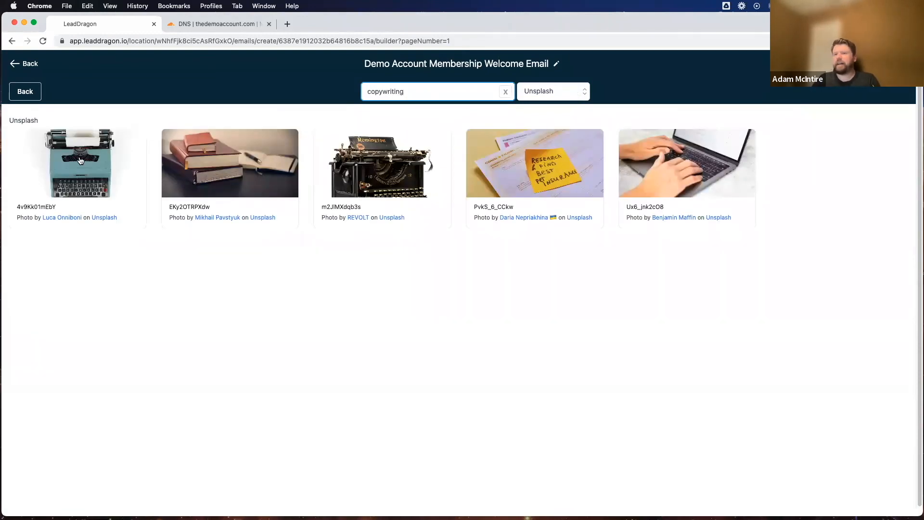
{"action": "left_click", "coordinate": [80, 162]}
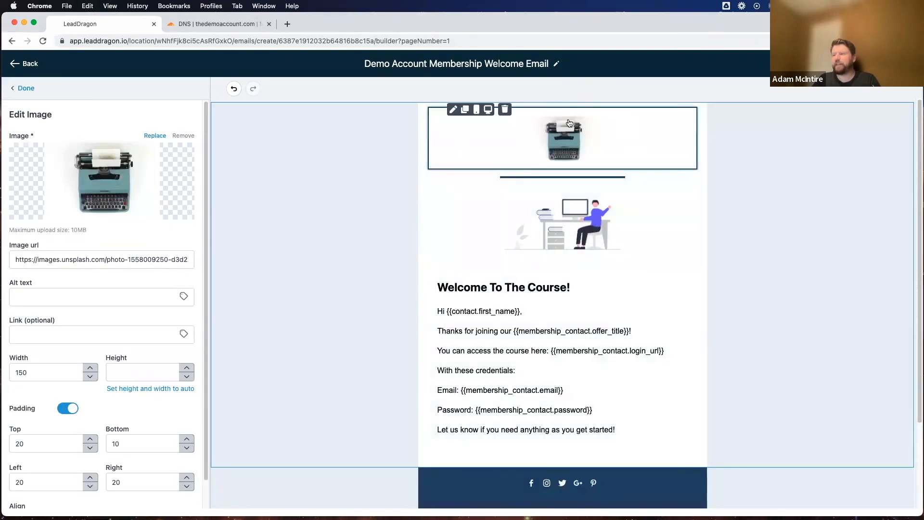
Step: Check the desk illustration, body text and footer of the email, and leave the builder for the template list
{"action": "left_click", "coordinate": [570, 208]}
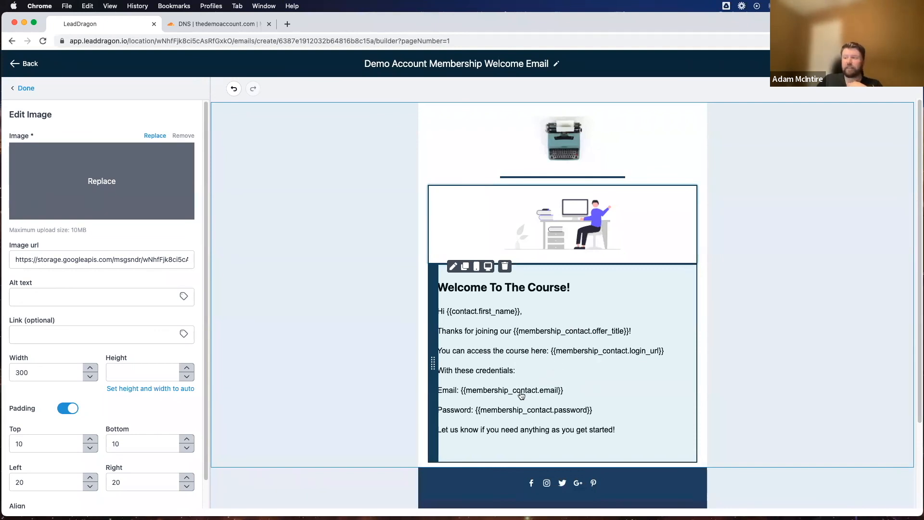
{"action": "scroll", "coordinate": [513, 335], "scroll_direction": "down", "scroll_amount": 3}
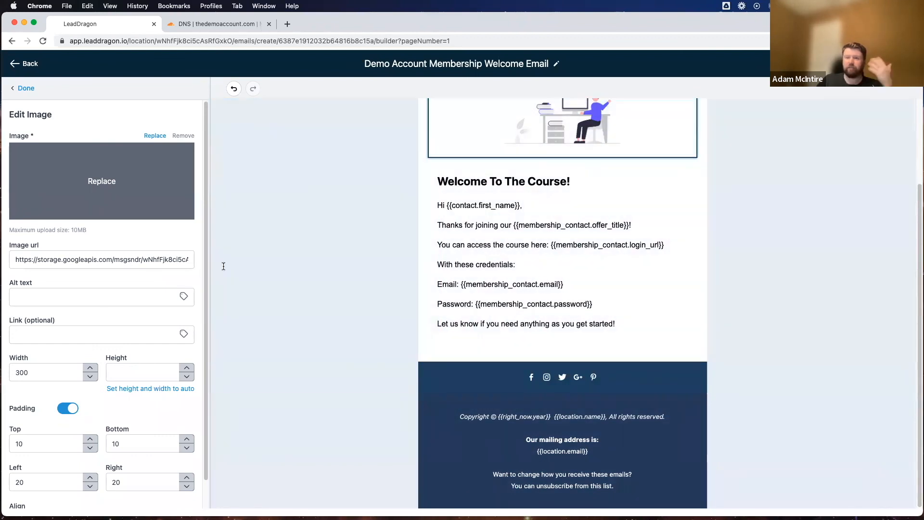
{"action": "scroll", "coordinate": [583, 253], "scroll_direction": "up", "scroll_amount": 3}
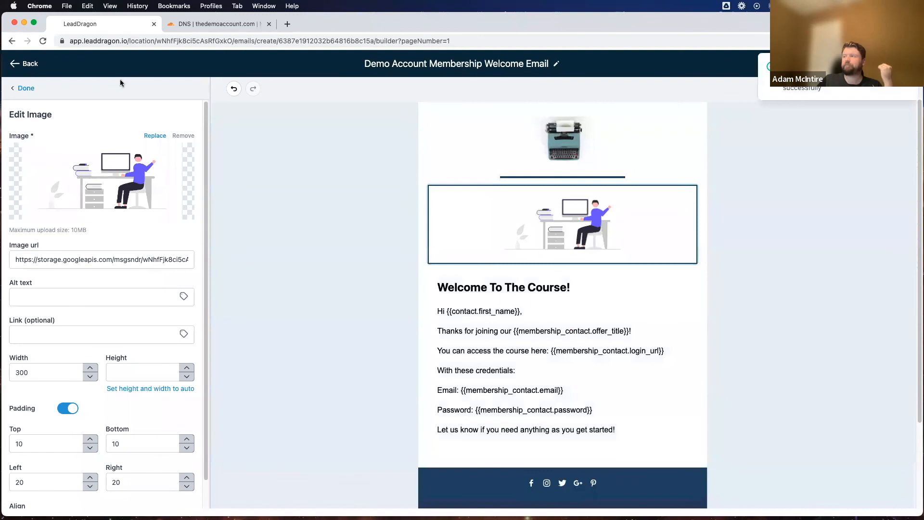
{"action": "left_click", "coordinate": [30, 67]}
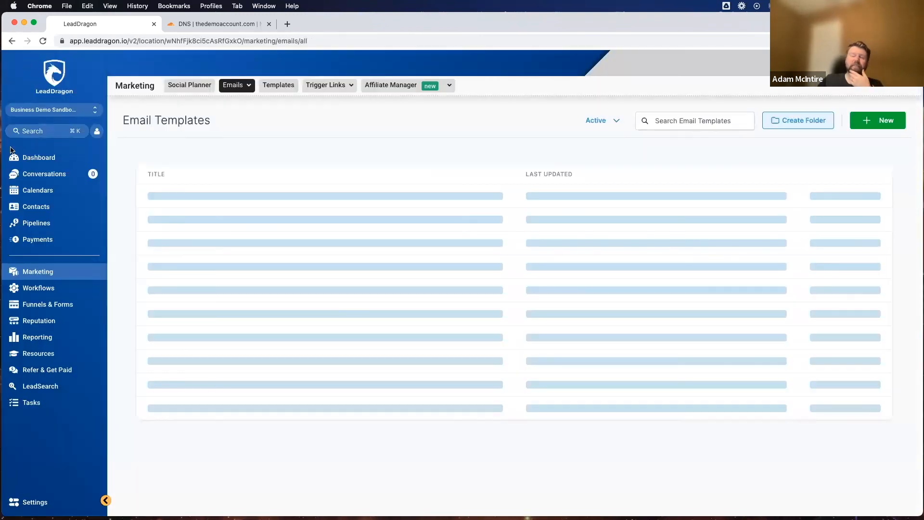
Step: In the membership email settings, set the welcome email to the Demo Account Membership Welcome Email template and save the settings
{"action": "left_click", "coordinate": [44, 307]}
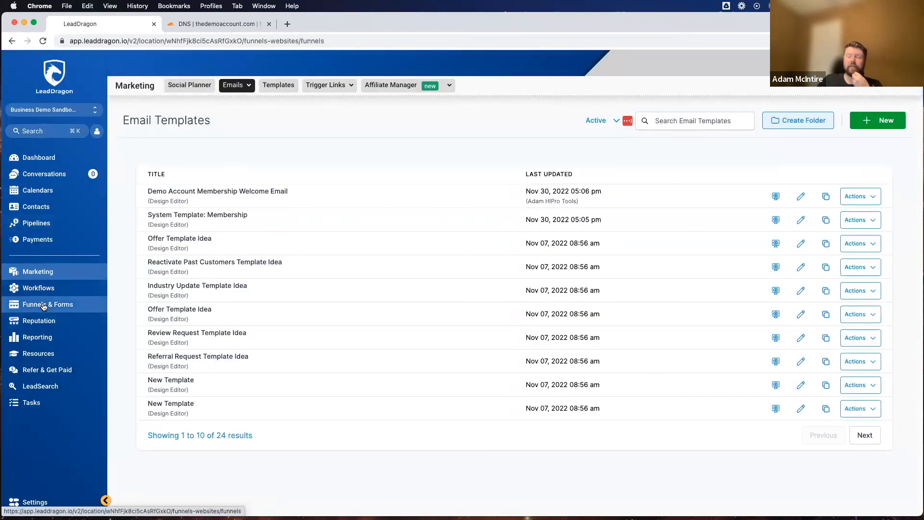
{"action": "left_click", "coordinate": [354, 85]}
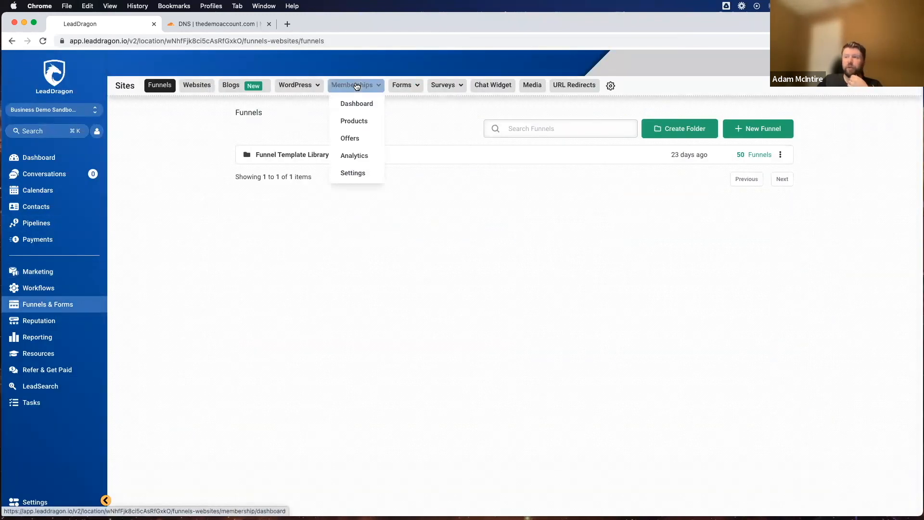
{"action": "left_click", "coordinate": [358, 174]}
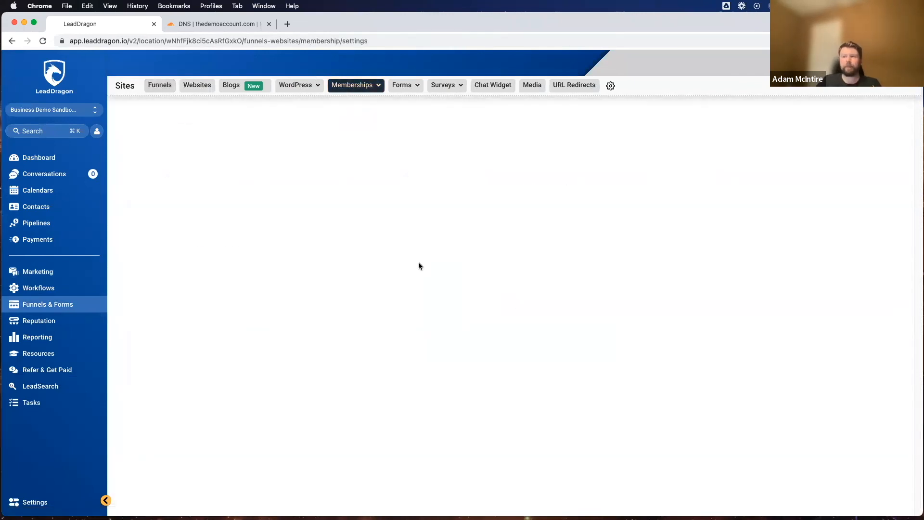
{"action": "left_click", "coordinate": [283, 200]}
{"action": "scroll", "coordinate": [234, 237], "scroll_direction": "down", "scroll_amount": 2}
{"action": "scroll", "coordinate": [234, 239], "scroll_direction": "down", "scroll_amount": 5}
{"action": "scroll", "coordinate": [233, 239], "scroll_direction": "up", "scroll_amount": 2}
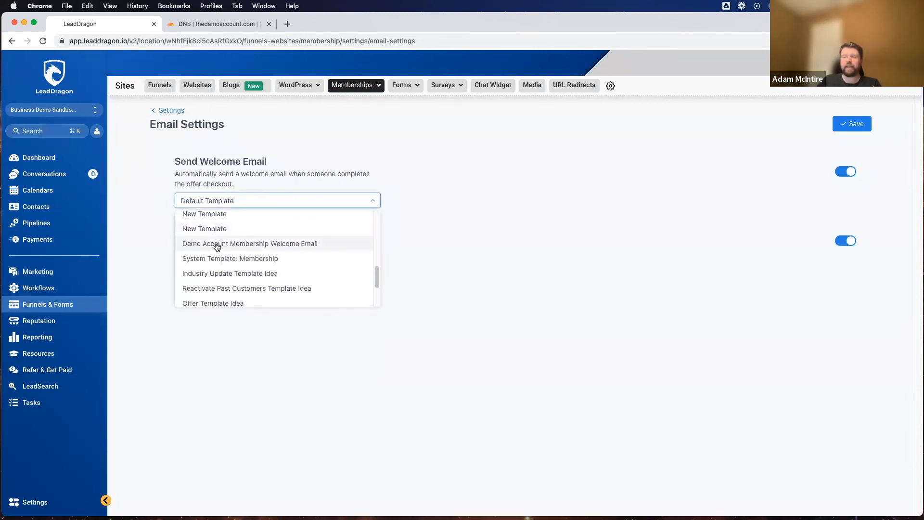
{"action": "left_click", "coordinate": [215, 243]}
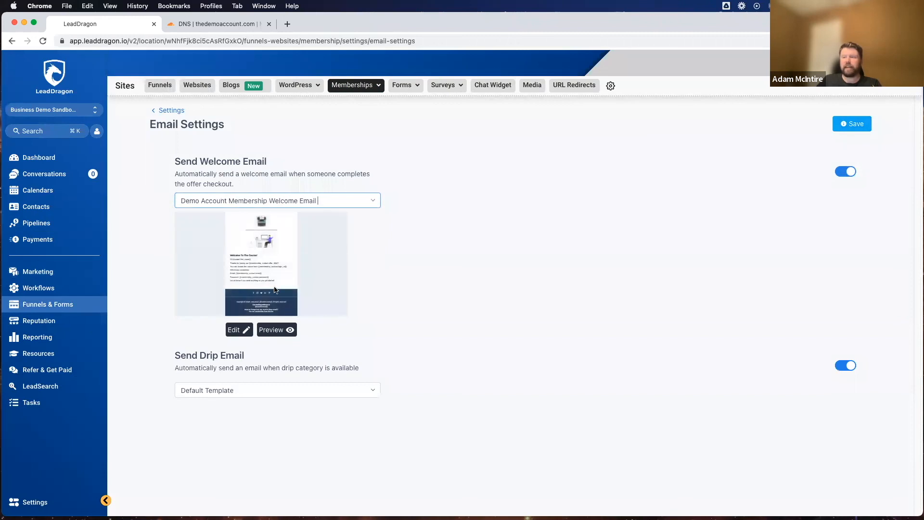
{"action": "left_click", "coordinate": [840, 126]}
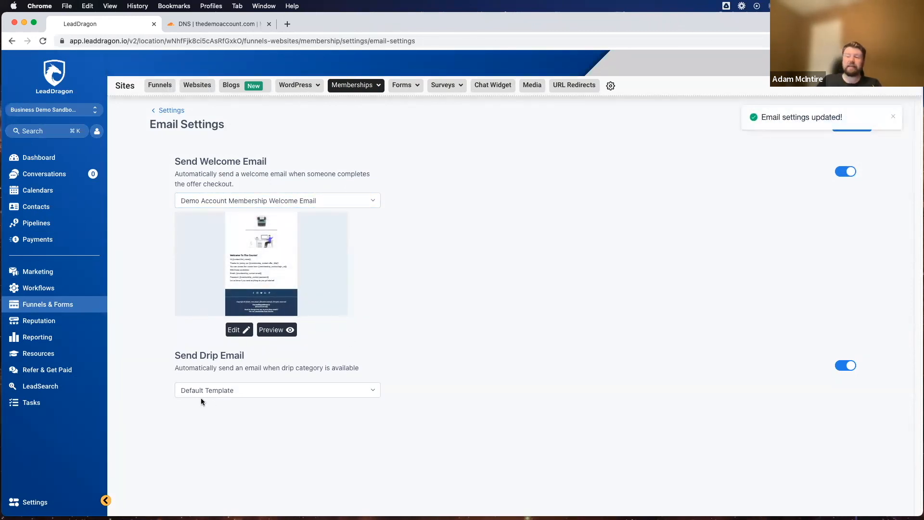